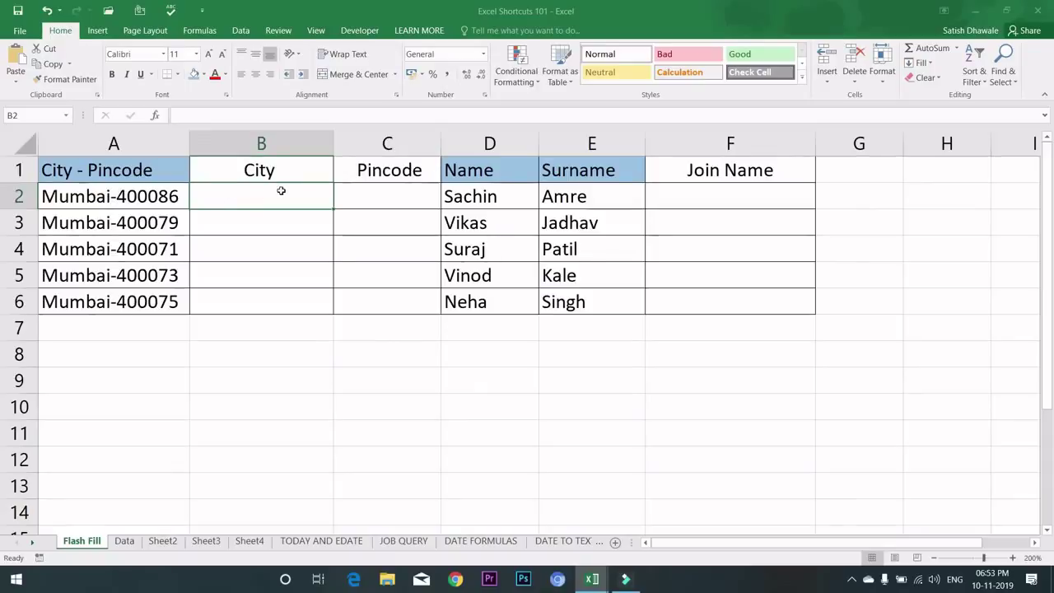
# Enter Mumbai in B2 and Flash Fill the rest of the City column.
pyautogui.write('Mumbai')
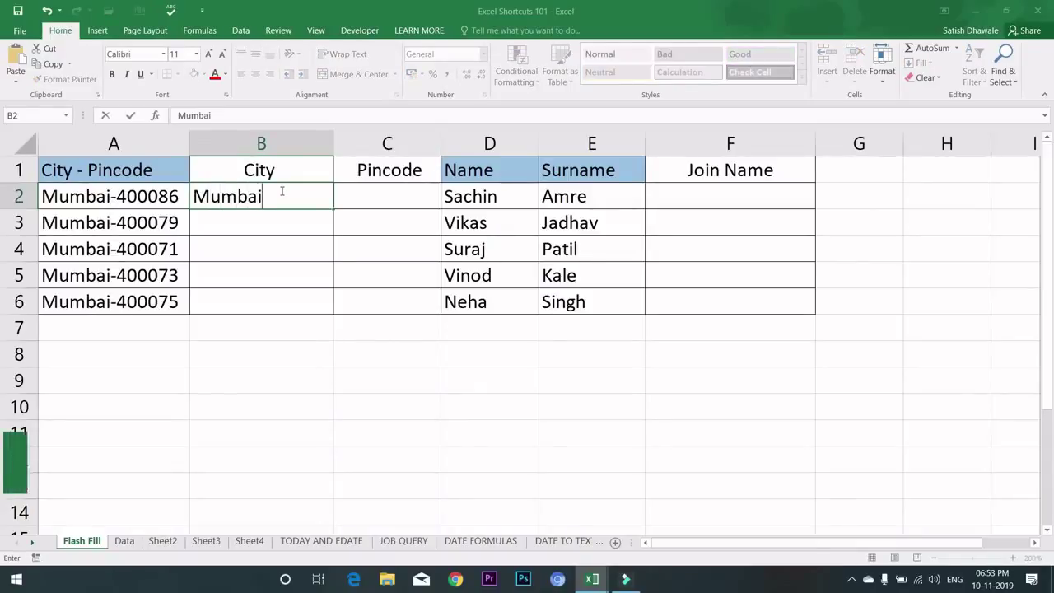
pyautogui.press('Return')
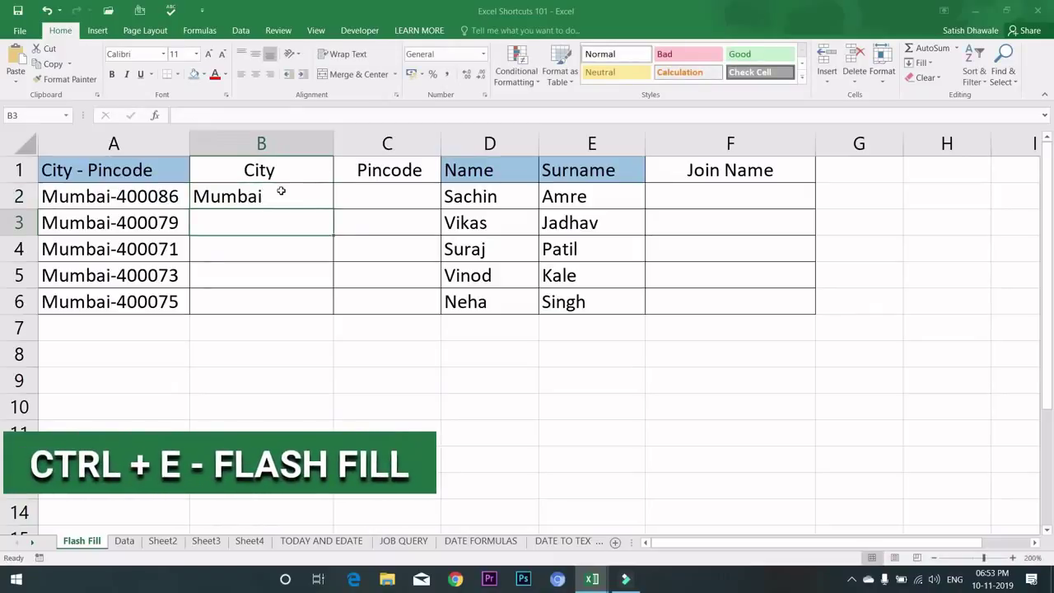
pyautogui.hotkey('ctrl', 'e')
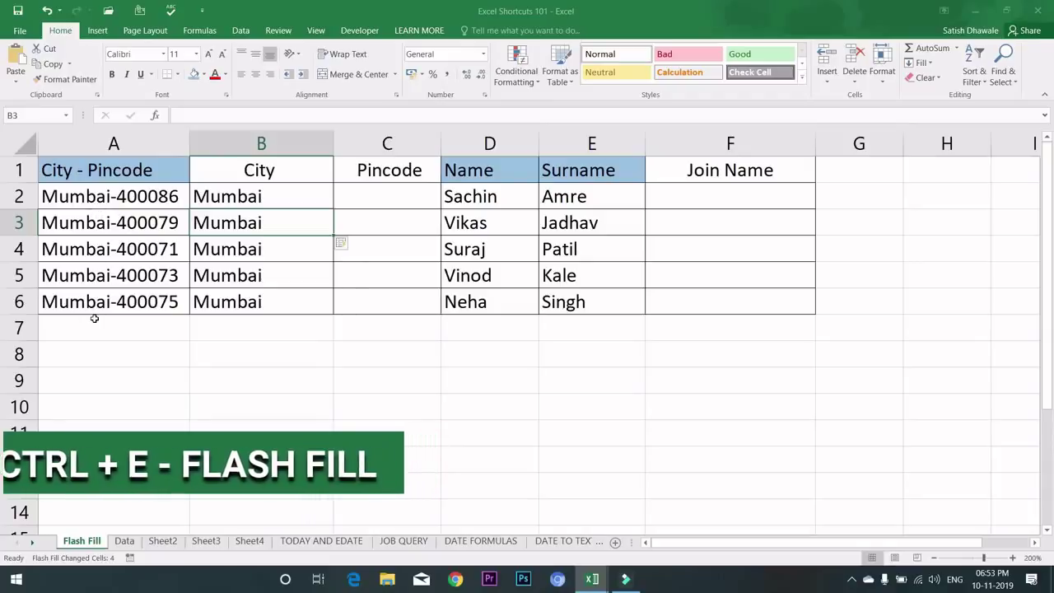
# Enter 400086 in C2 and Flash Fill the remaining pincodes from C3 down.
pyautogui.click(362, 195)
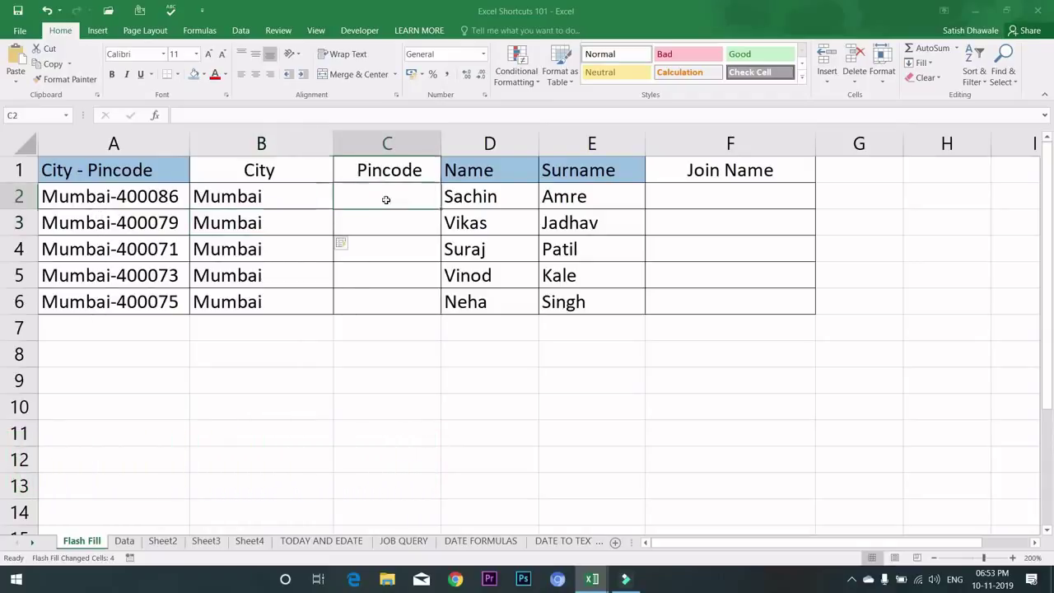
pyautogui.write('400086')
pyautogui.press('Return')
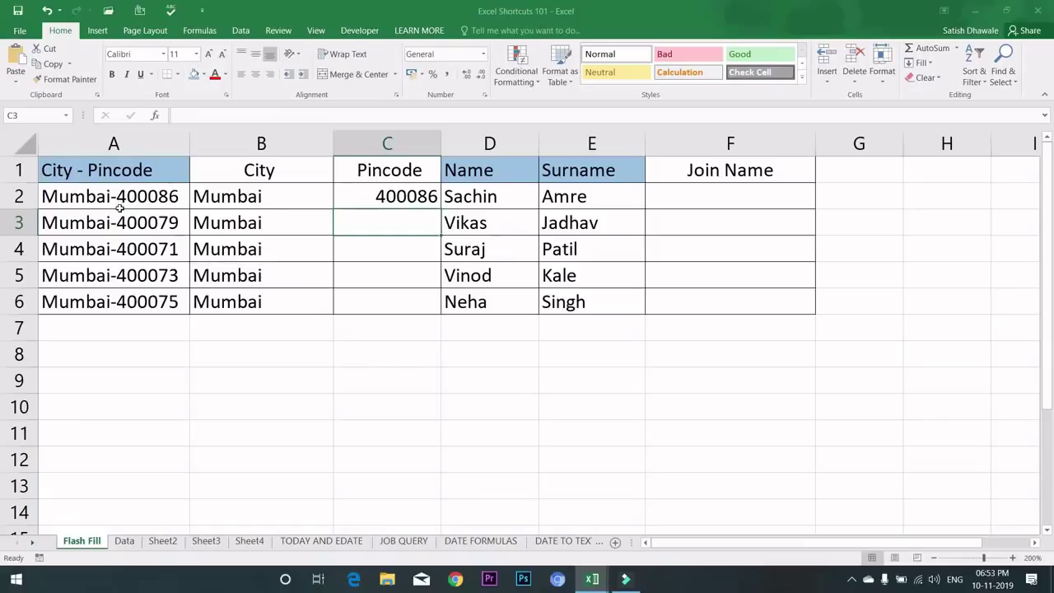
pyautogui.click(378, 197)
pyautogui.click(407, 220)
pyautogui.hotkey('ctrl', 'e')
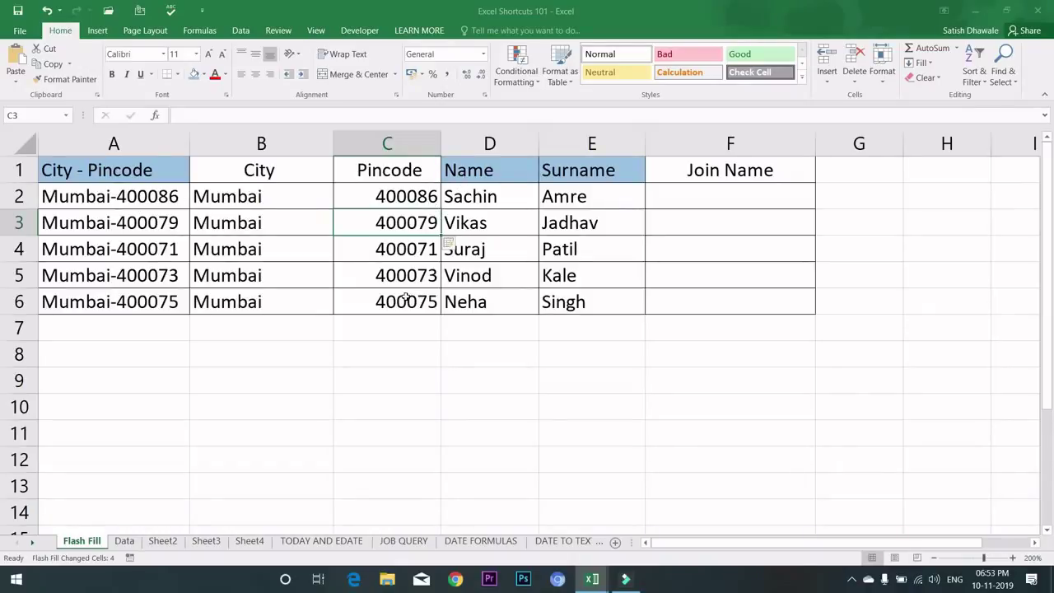
pyautogui.click(712, 200)
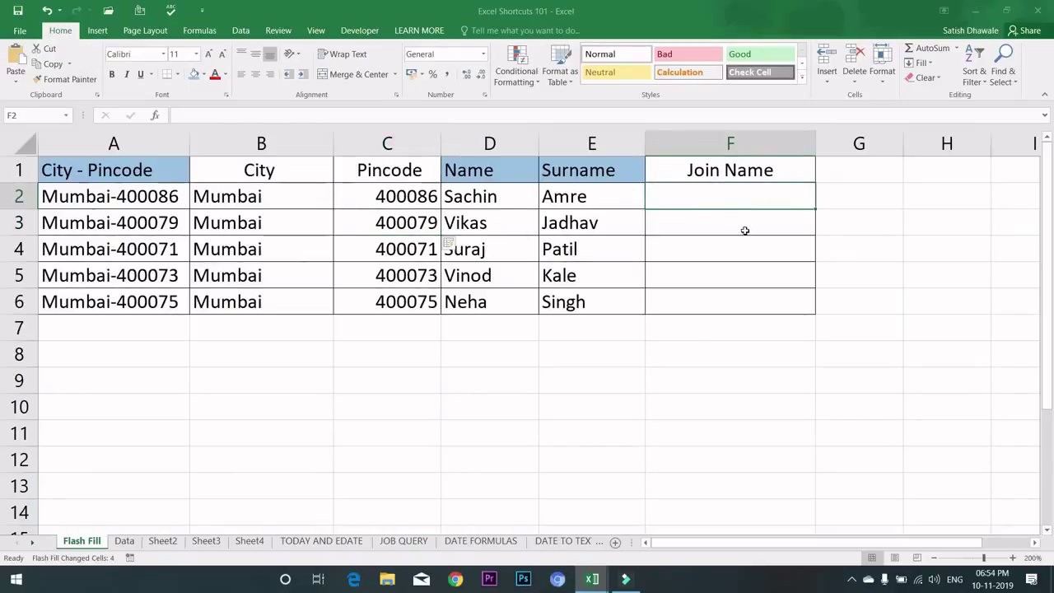
# Enter the first person's full name in F2, then Flash Fill the joined names in F3:F6.
pyautogui.write('Sachin')
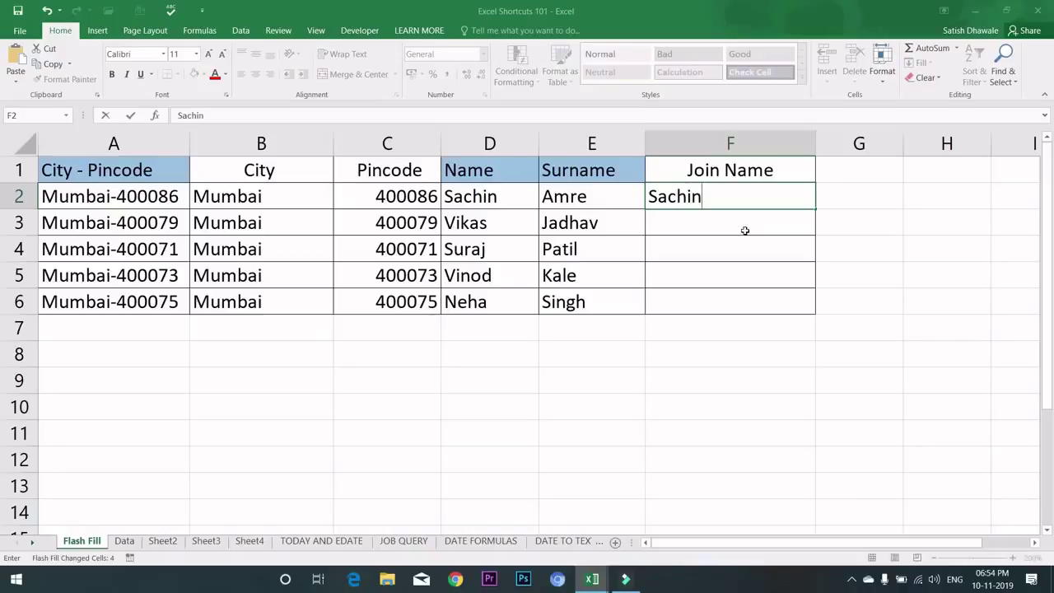
pyautogui.write(' M')
pyautogui.press('BackSpace')
pyautogui.write('Amre')
pyautogui.press('Return')
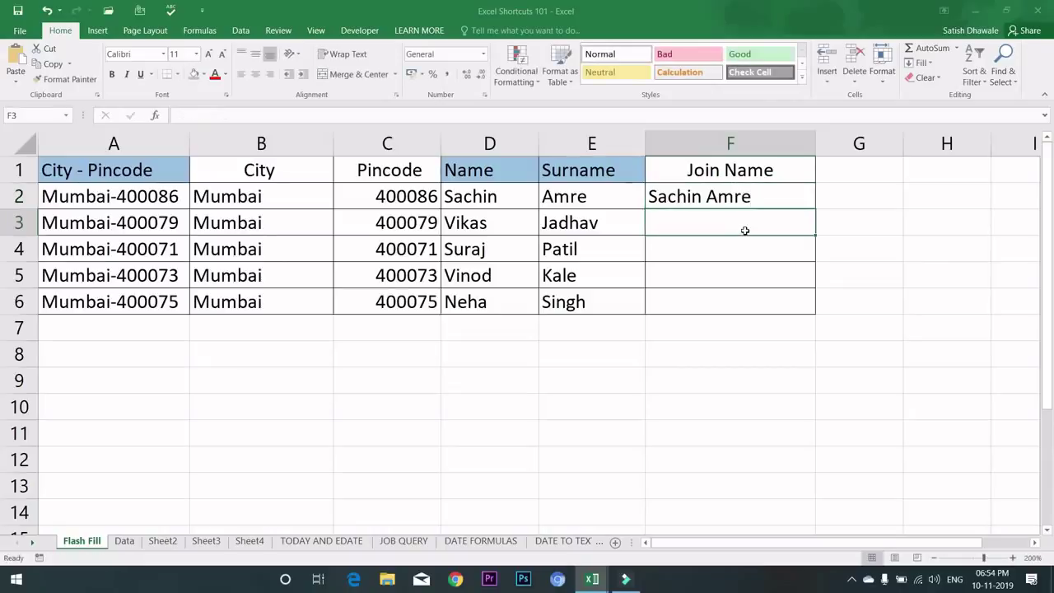
pyautogui.hotkey('ctrl', 'e')
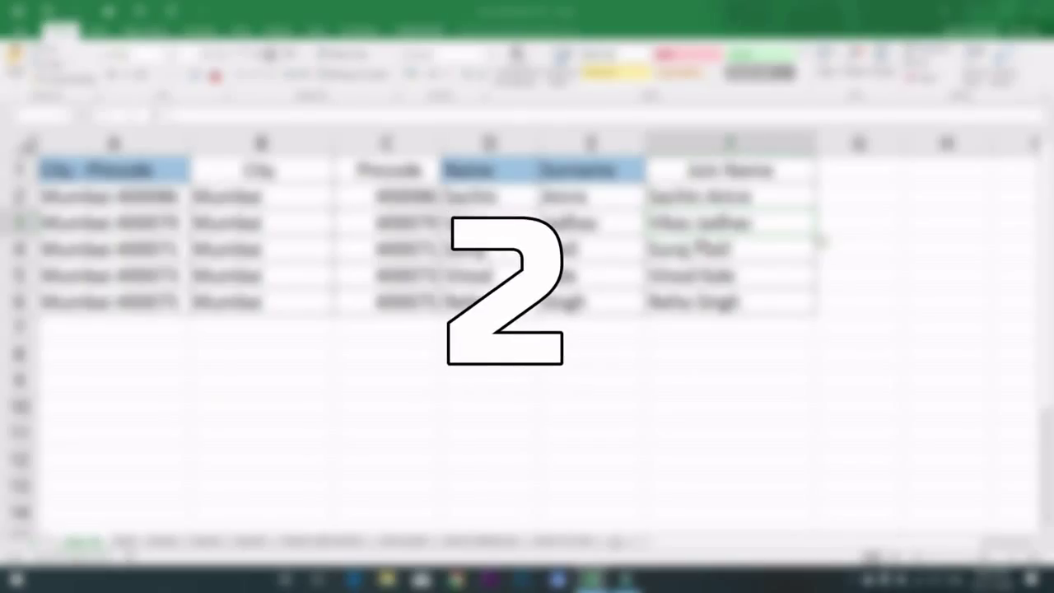
pyautogui.click(97, 430)
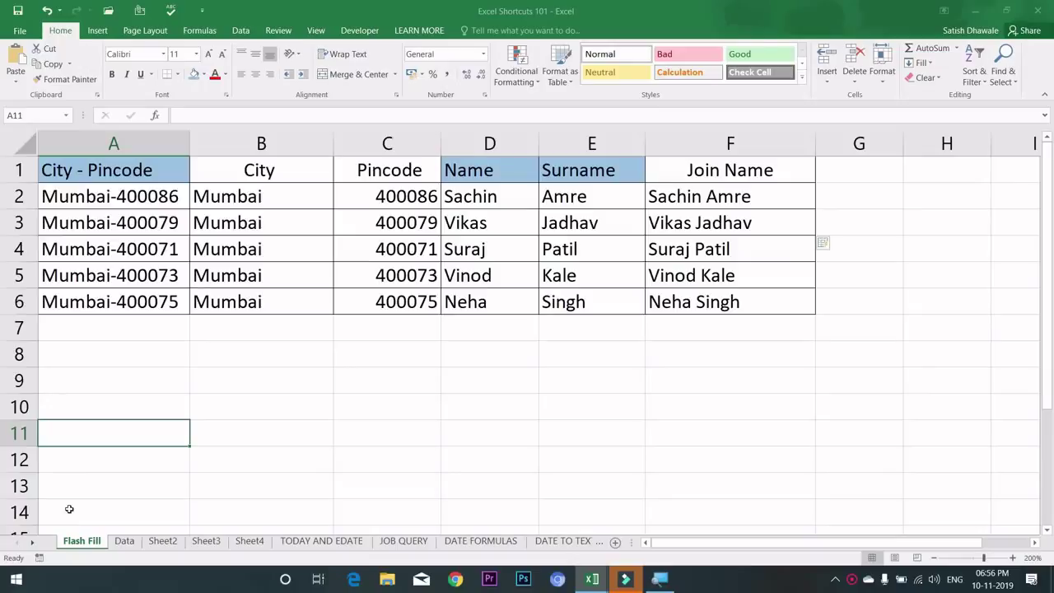
pyautogui.hotkey('ctrl', 'pagedown')
pyautogui.hotkey('ctrl', 'pagedown')
pyautogui.hotkey('ctrl', 'pagedown')
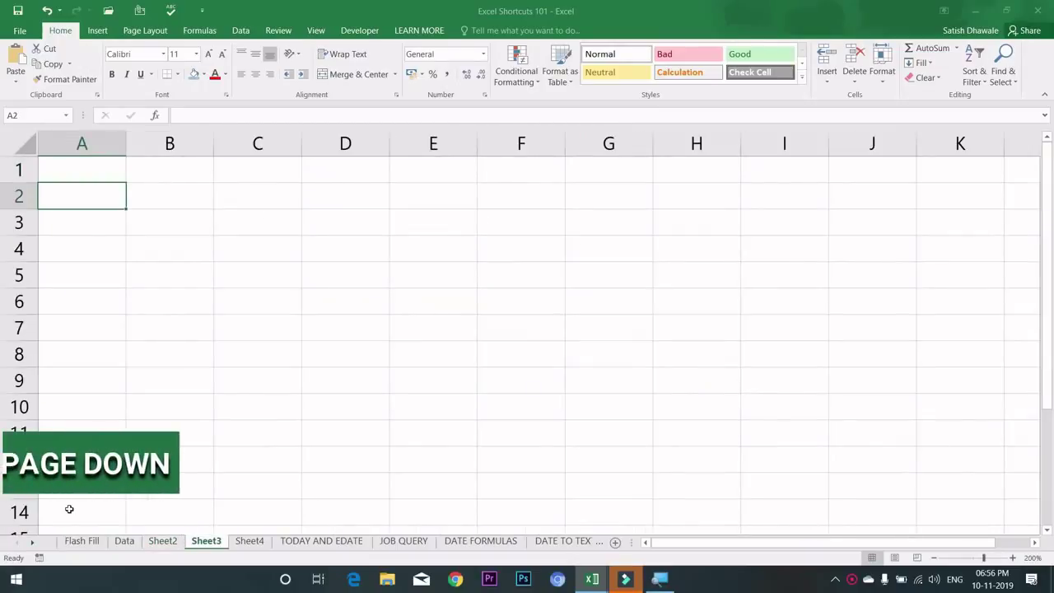
pyautogui.hotkey('ctrl', 'pagedown')
pyautogui.hotkey('ctrl', 'pagedown')
pyautogui.hotkey('ctrl', 'pagedown')
pyautogui.hotkey('ctrl', 'pageup')
pyautogui.hotkey('ctrl', 'pageup')
pyautogui.hotkey('ctrl', 'pageup')
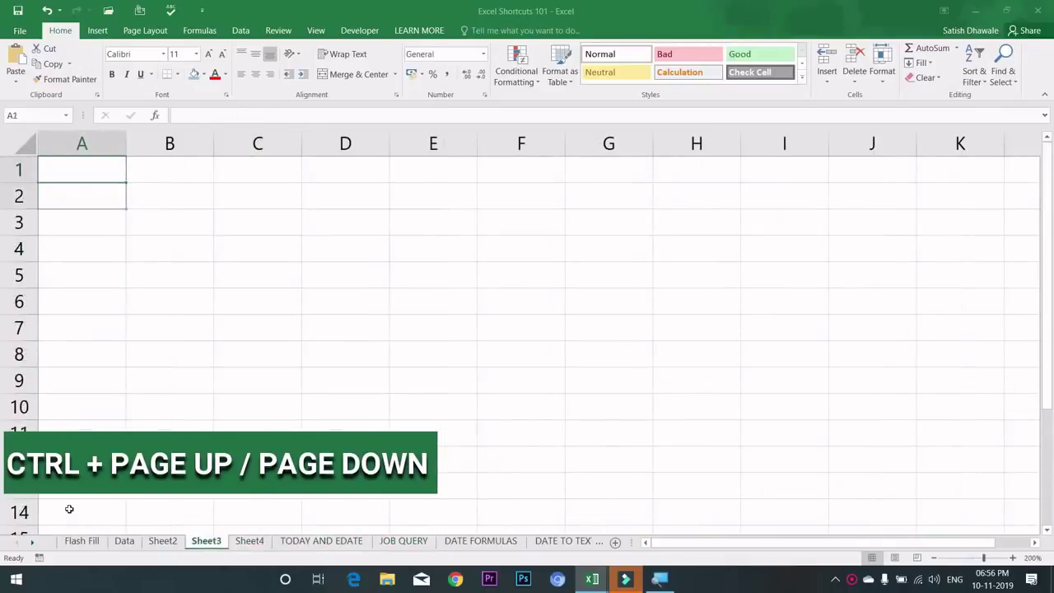
pyautogui.hotkey('ctrl', 'pageup')
pyautogui.hotkey('ctrl', 'pageup')
pyautogui.hotkey('ctrl', 'pageup')
pyautogui.hotkey('ctrl', 'pagedown')
pyautogui.hotkey('ctrl', 'pagedown')
pyautogui.hotkey('ctrl', 'pagedown')
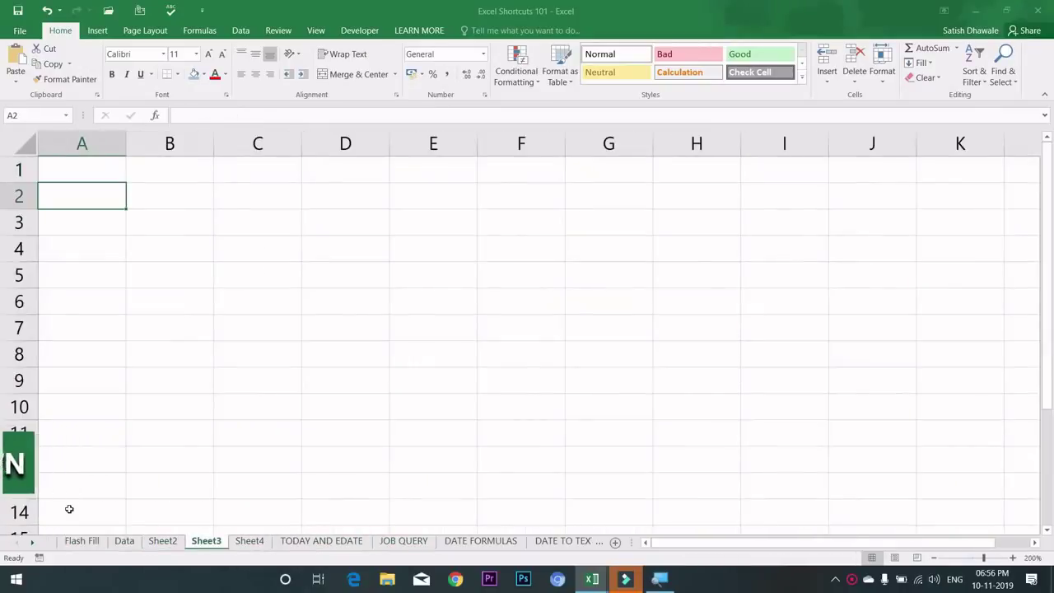
pyautogui.hotkey('ctrl', 'pagedown')
pyautogui.hotkey('ctrl', 'pagedown')
pyautogui.hotkey('ctrl', 'pagedown')
pyautogui.hotkey('ctrl', 'pagedown')
pyautogui.hotkey('ctrl', 'pagedown')
pyautogui.hotkey('ctrl', 'pagedown')
pyautogui.hotkey('ctrl', 'pageup')
pyautogui.hotkey('ctrl', 'pageup')
pyautogui.hotkey('ctrl', 'pageup')
pyautogui.hotkey('ctrl', 'pageup')
pyautogui.hotkey('ctrl', 'pageup')
pyautogui.hotkey('ctrl', 'pageup')
pyautogui.hotkey('ctrl', 'pageup')
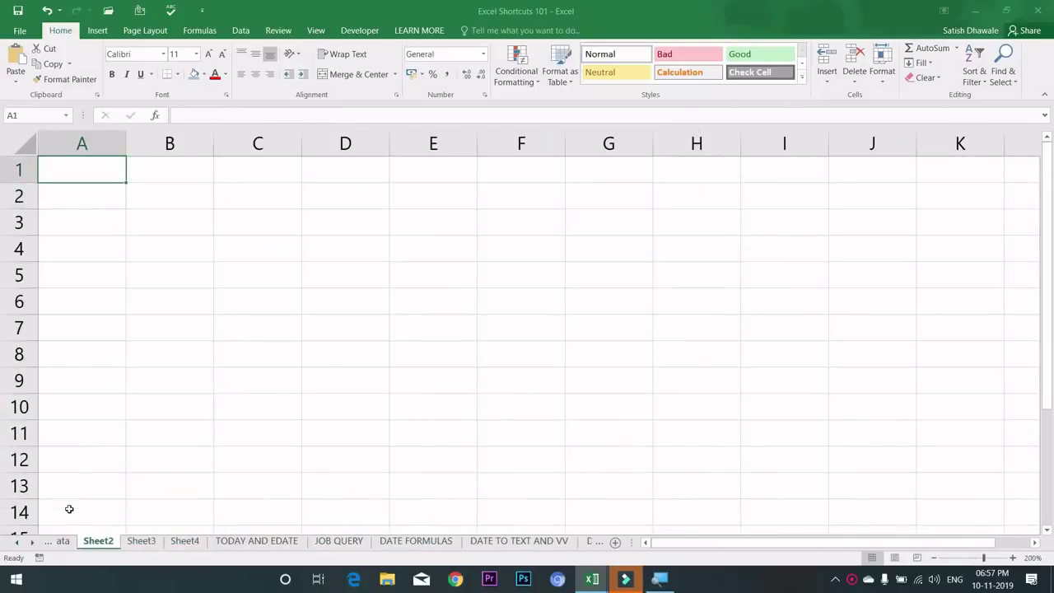
pyautogui.hotkey('ctrl', 'pageup')
pyautogui.hotkey('ctrl', 'pageup')
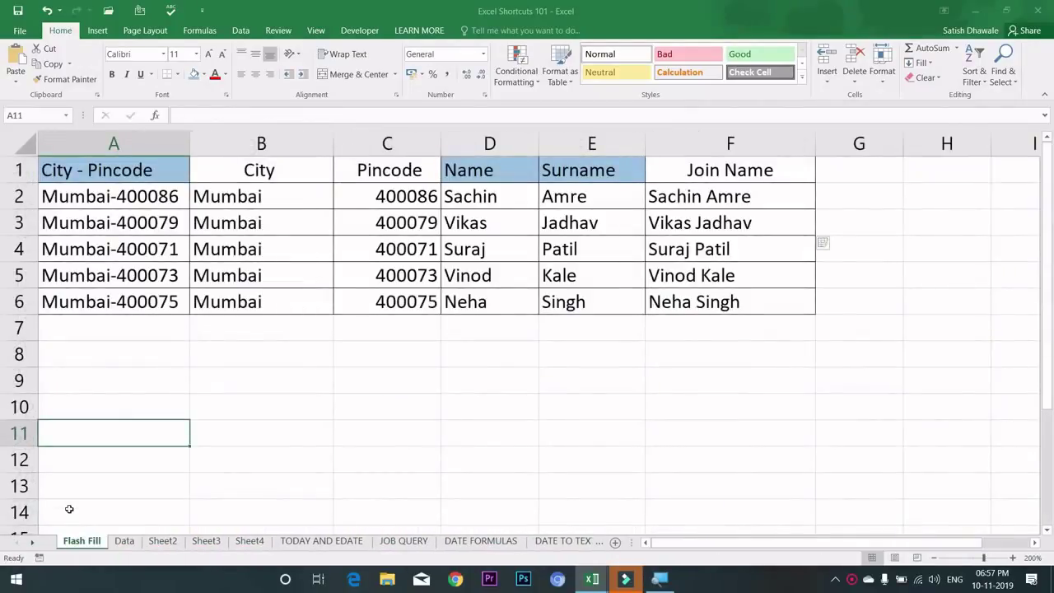
pyautogui.hotkey('ctrl', 'pagedown')
pyautogui.hotkey('ctrl', 'pageup')
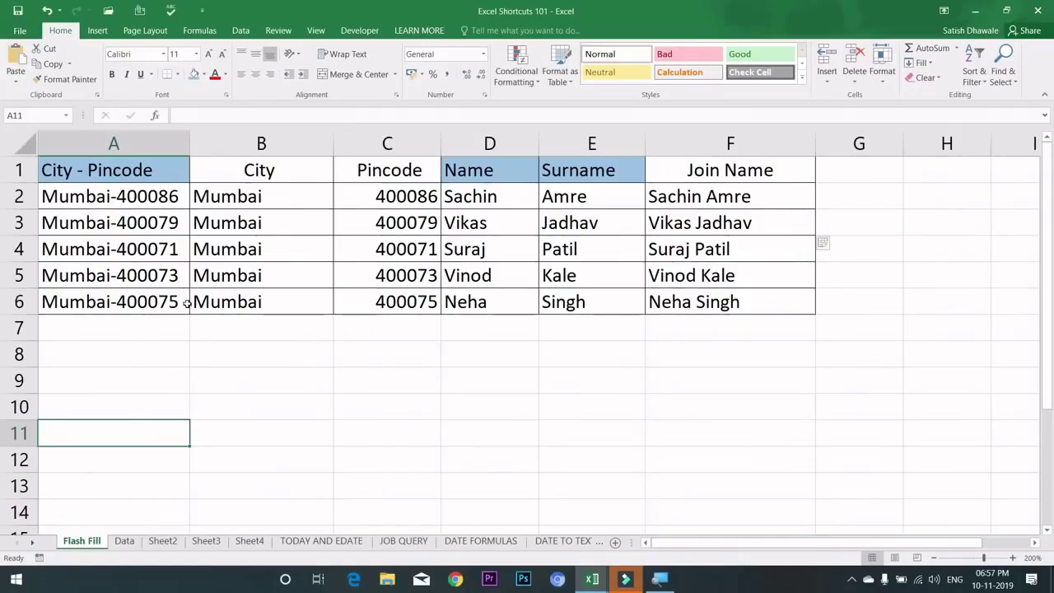
pyautogui.click(188, 304)
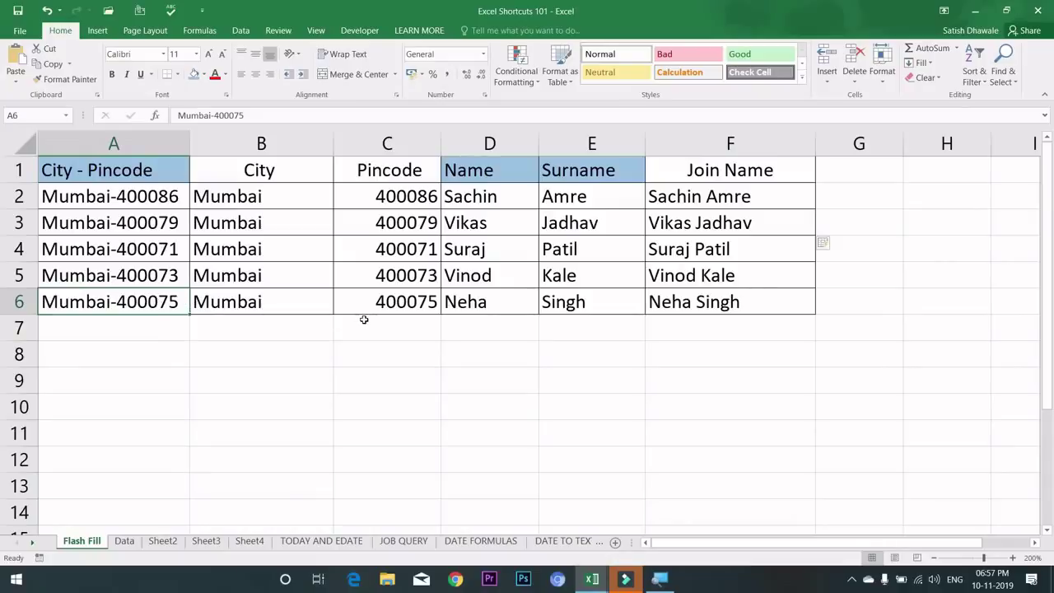
pyautogui.hotkey('shift', 'Right')
pyautogui.hotkey('shift', 'Right')
pyautogui.hotkey('shift', 'Right')
pyautogui.hotkey('shift', 'Right')
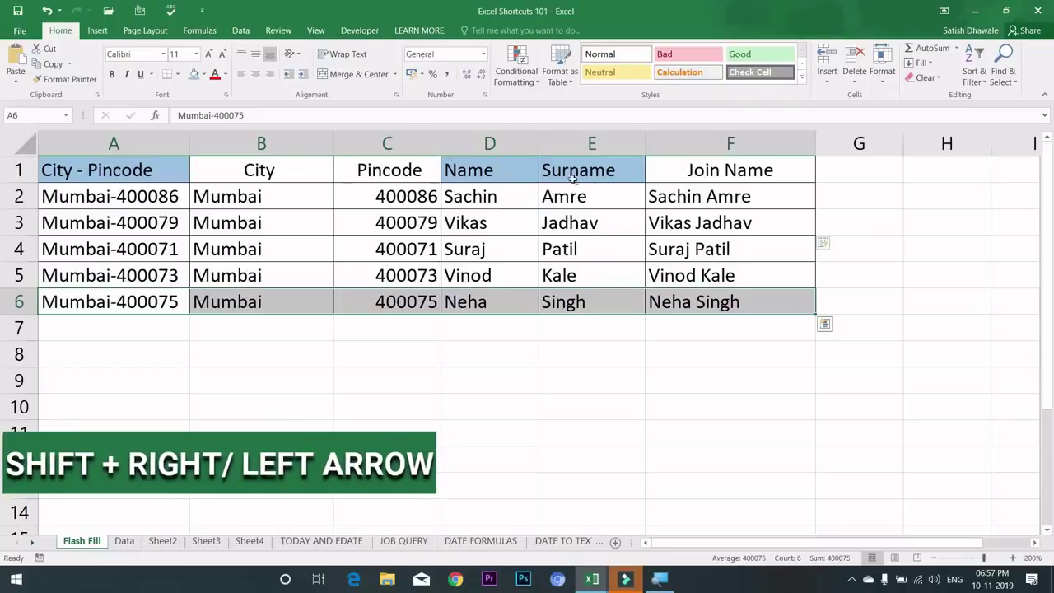
pyautogui.click(515, 171)
pyautogui.hotkey('shift', 'Down')
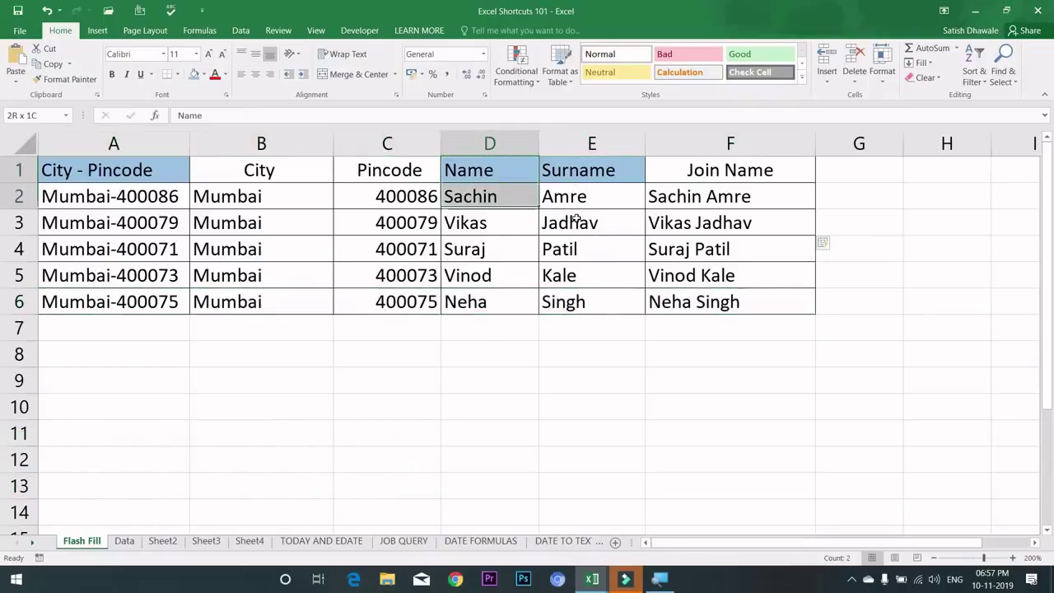
pyautogui.hotkey('shift', 'Down')
pyautogui.hotkey('shift', 'Down')
pyautogui.hotkey('shift', 'Down')
pyautogui.hotkey('shift', 'Down')
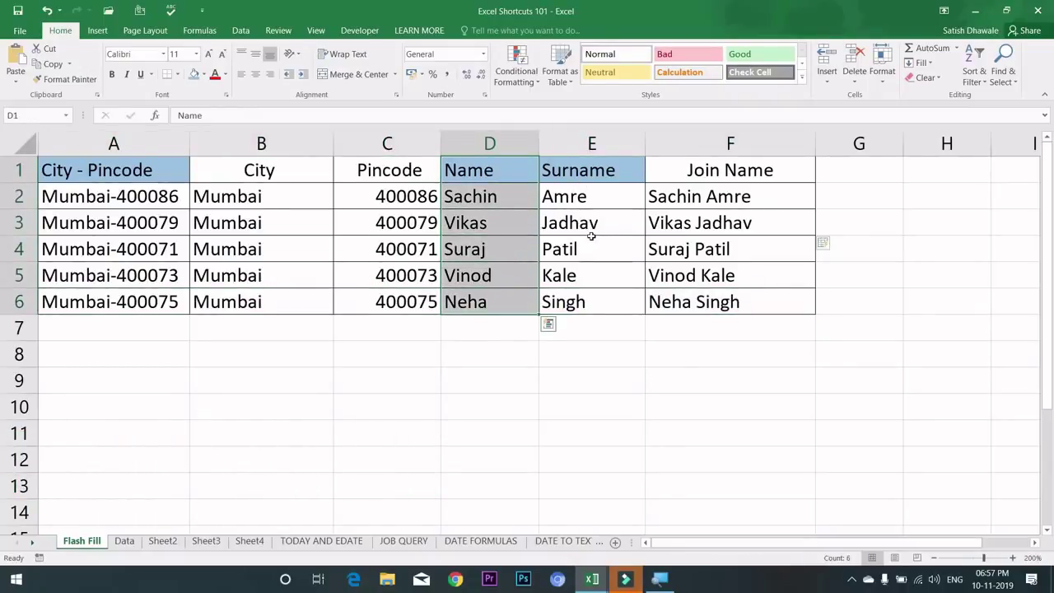
pyautogui.click(286, 167)
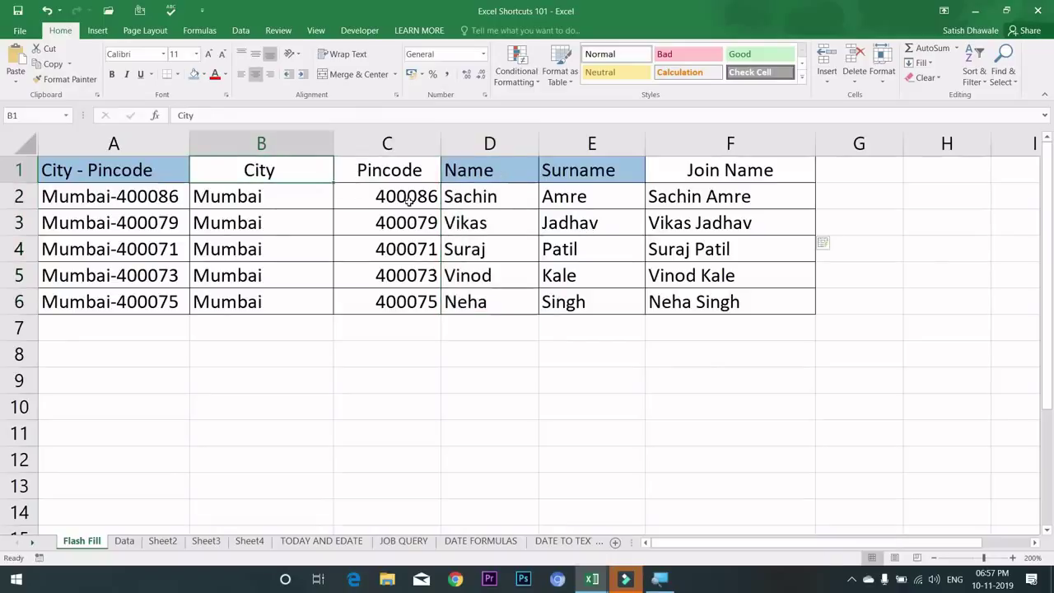
pyautogui.hotkey('shift', 'Down')
pyautogui.hotkey('shift', 'Down')
pyautogui.hotkey('shift', 'Down')
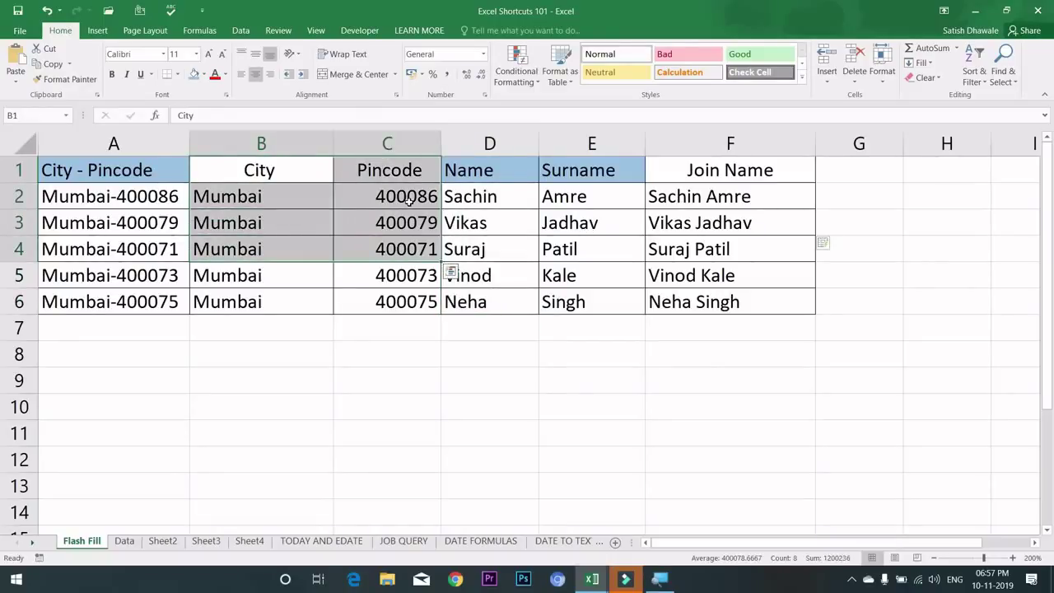
pyautogui.hotkey('ctrl', 'Home')
pyautogui.hotkey('shift', 'Right')
pyautogui.hotkey('shift', 'Right')
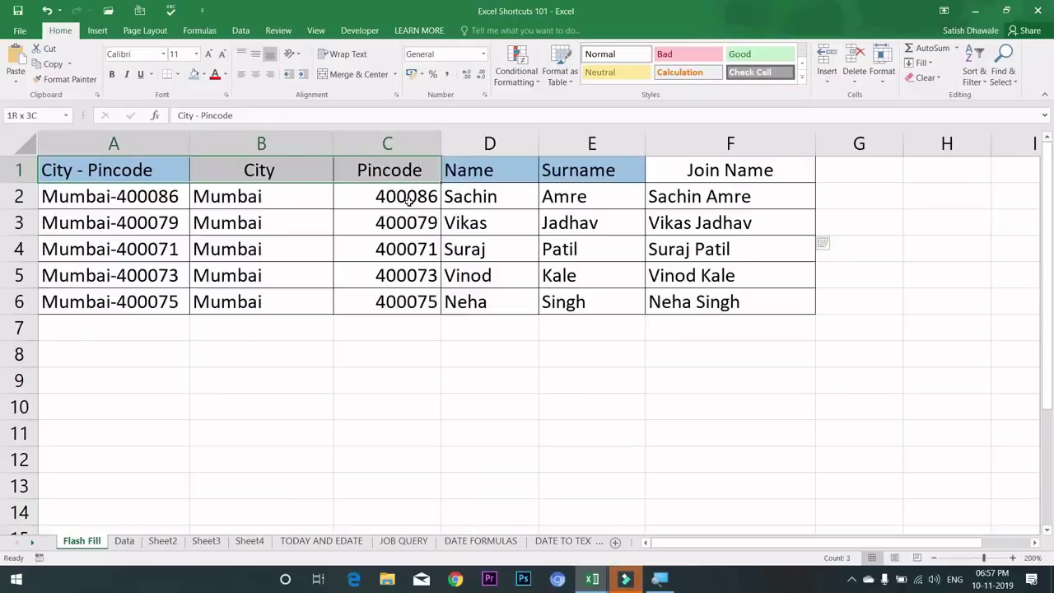
pyautogui.hotkey('shift', 'Right')
pyautogui.hotkey('shift', 'Right')
pyautogui.hotkey('shift', 'Right')
pyautogui.hotkey('shift', 'Right')
pyautogui.hotkey('shift', 'Left')
pyautogui.hotkey('shift', 'Left')
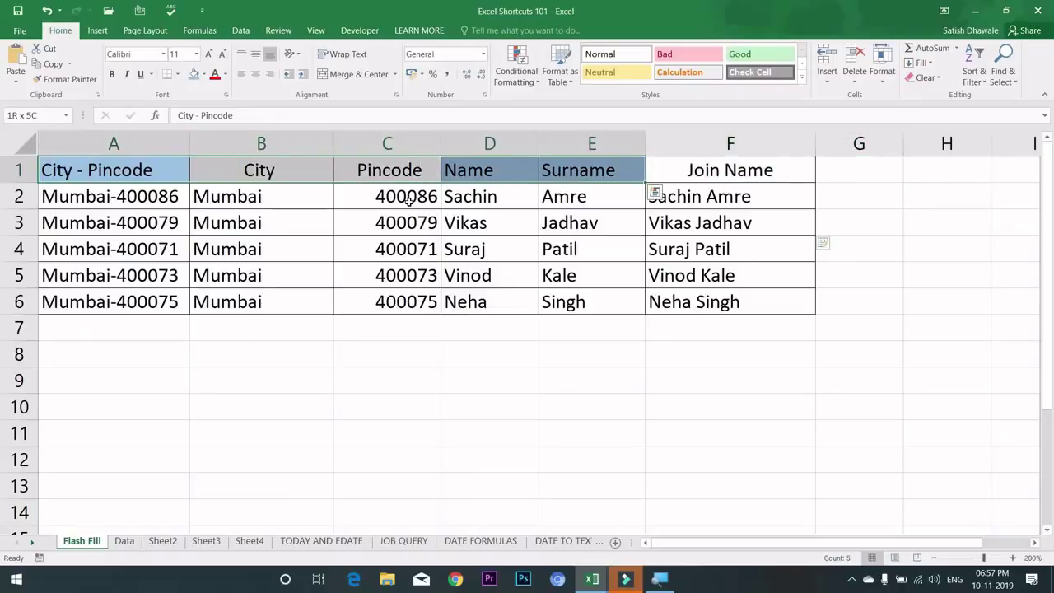
pyautogui.press('Down')
pyautogui.press('Down')
pyautogui.press('Down')
pyautogui.press('Right')
pyautogui.press('Right')
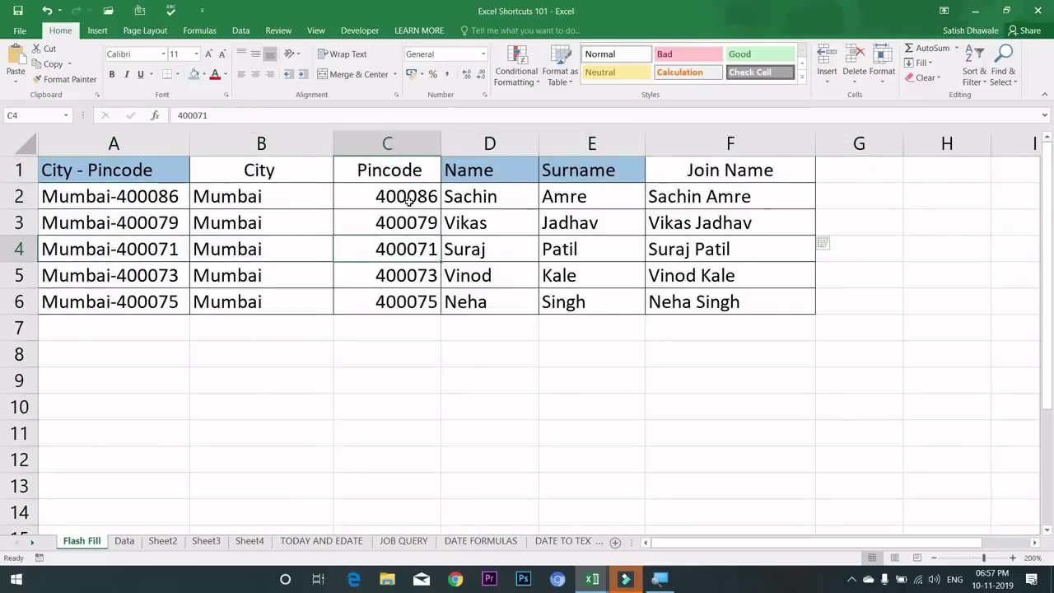
pyautogui.hotkey('shift', 'Up')
pyautogui.hotkey('shift', 'Up')
pyautogui.hotkey('shift', 'Up')
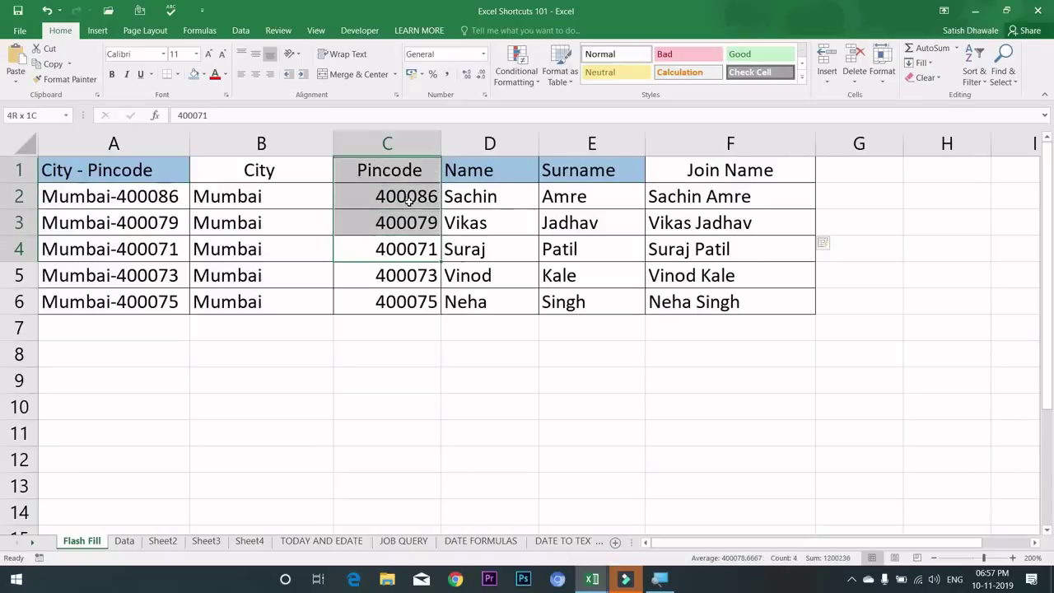
pyautogui.press('Down')
pyautogui.hotkey('shift', 'Down')
pyautogui.hotkey('shift', 'Down')
pyautogui.hotkey('shift', 'Up')
pyautogui.hotkey('shift', 'Up')
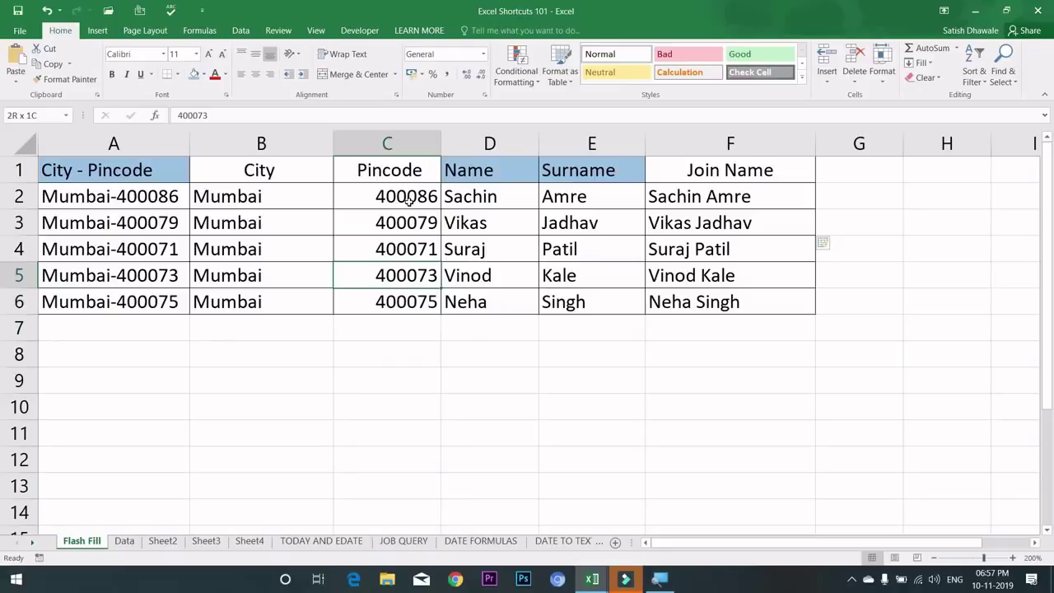
pyautogui.hotkey('shift', 'Down')
pyautogui.hotkey('shift', 'Down')
pyautogui.hotkey('shift', 'Up')
pyautogui.hotkey('shift', 'Up')
pyautogui.hotkey('shift', 'Up')
pyautogui.hotkey('shift', 'Up')
pyautogui.hotkey('shift', 'Up')
pyautogui.click(409, 200)
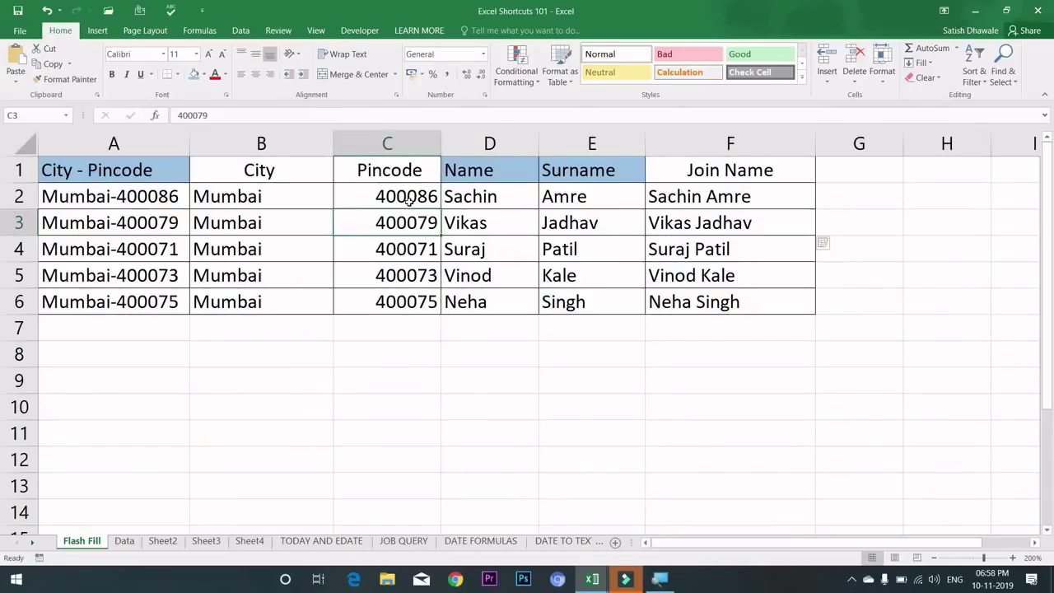
pyautogui.click(372, 246)
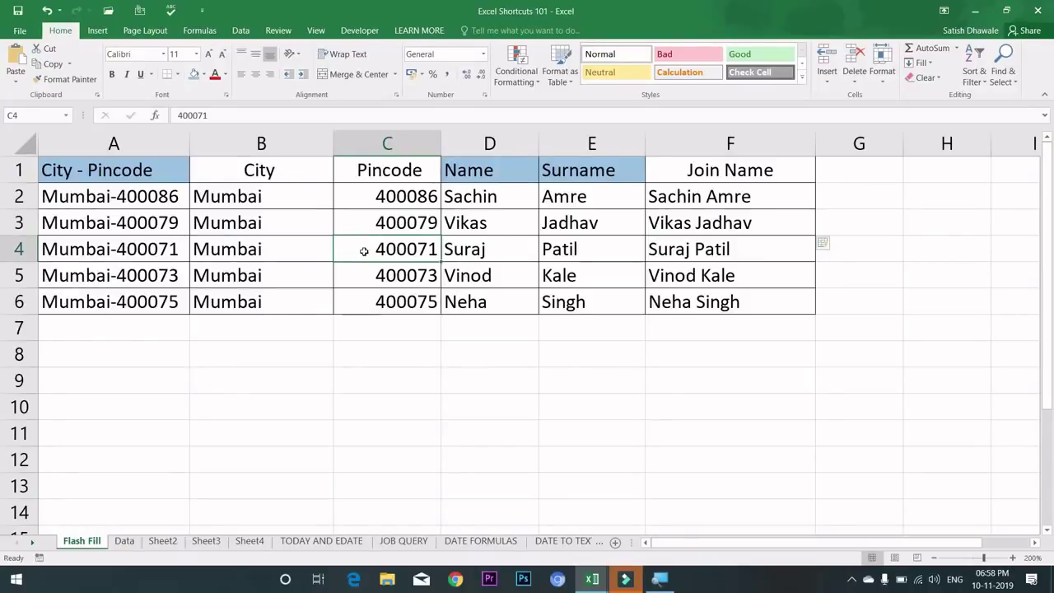
pyautogui.press('Down')
pyautogui.press('Left')
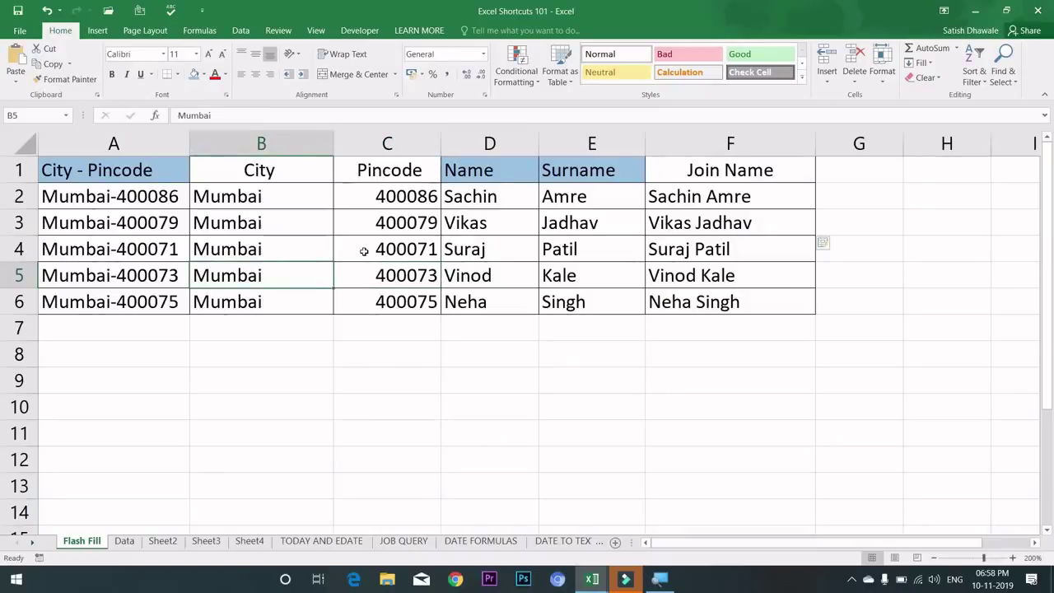
pyautogui.hotkey('shift', 'space')
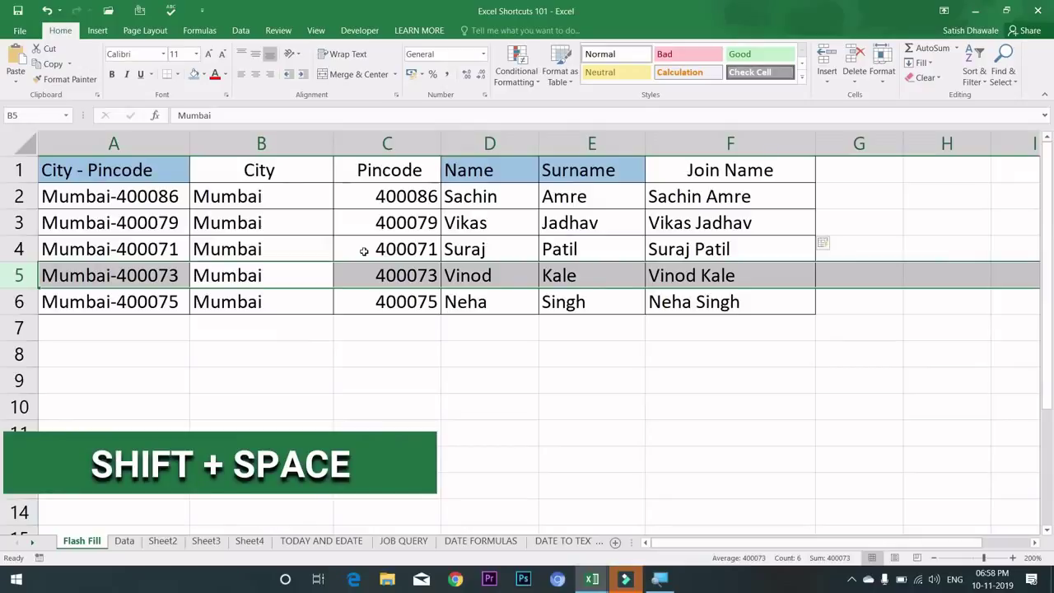
pyautogui.press('Up')
pyautogui.press('Up')
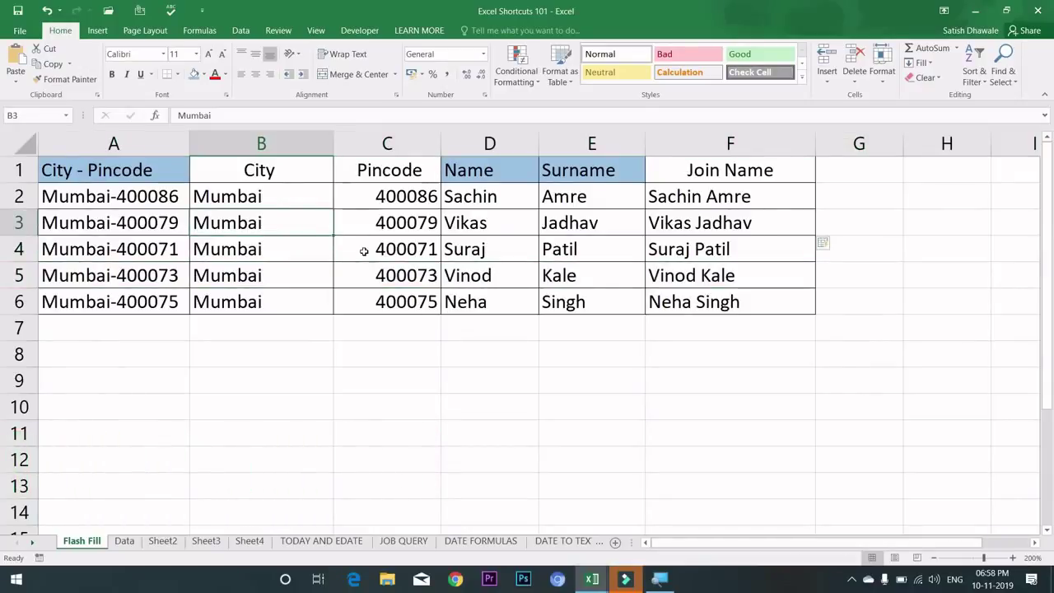
pyautogui.hotkey('shift', 'space')
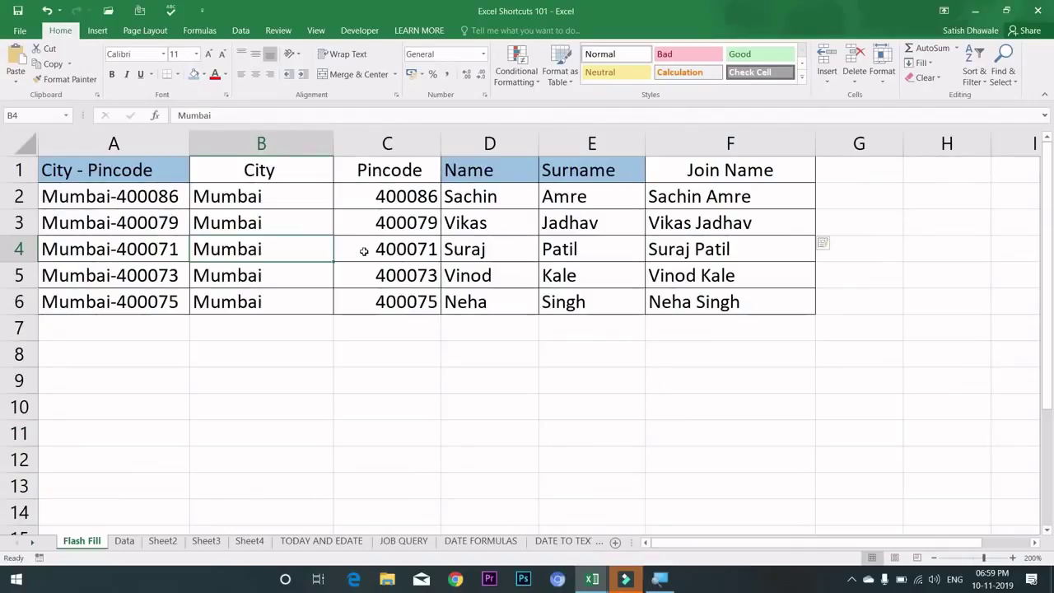
pyautogui.hotkey('ctrl', 'space')
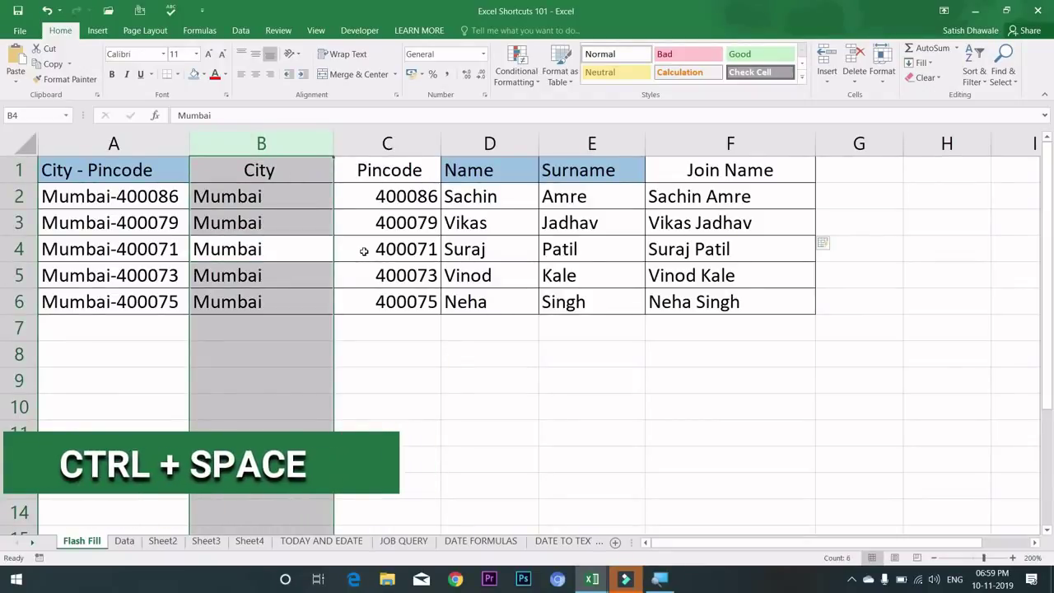
pyautogui.press('Right')
pyautogui.press('Right')
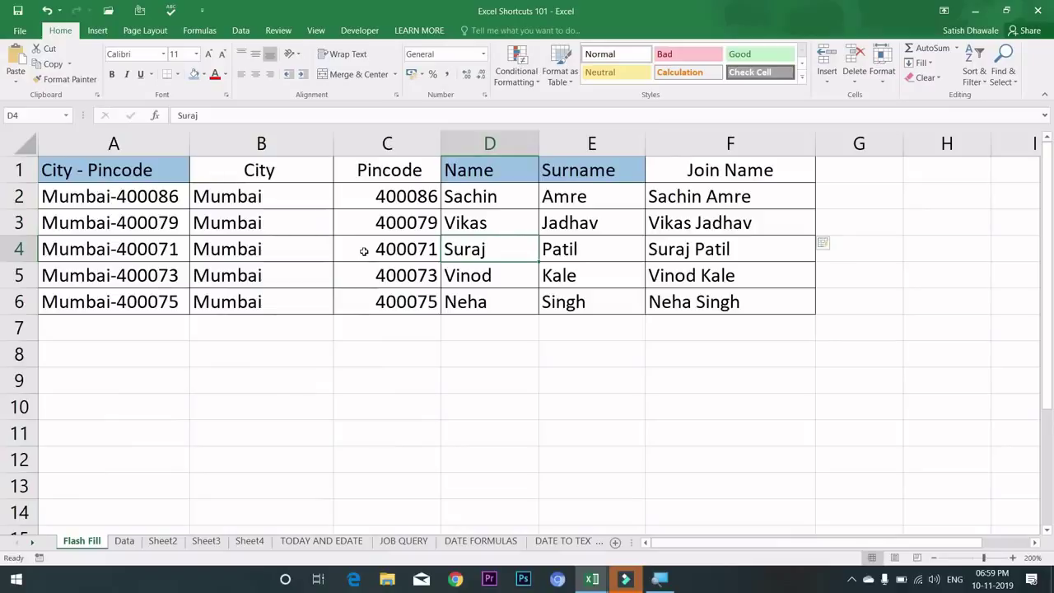
pyautogui.hotkey('ctrl', 'space')
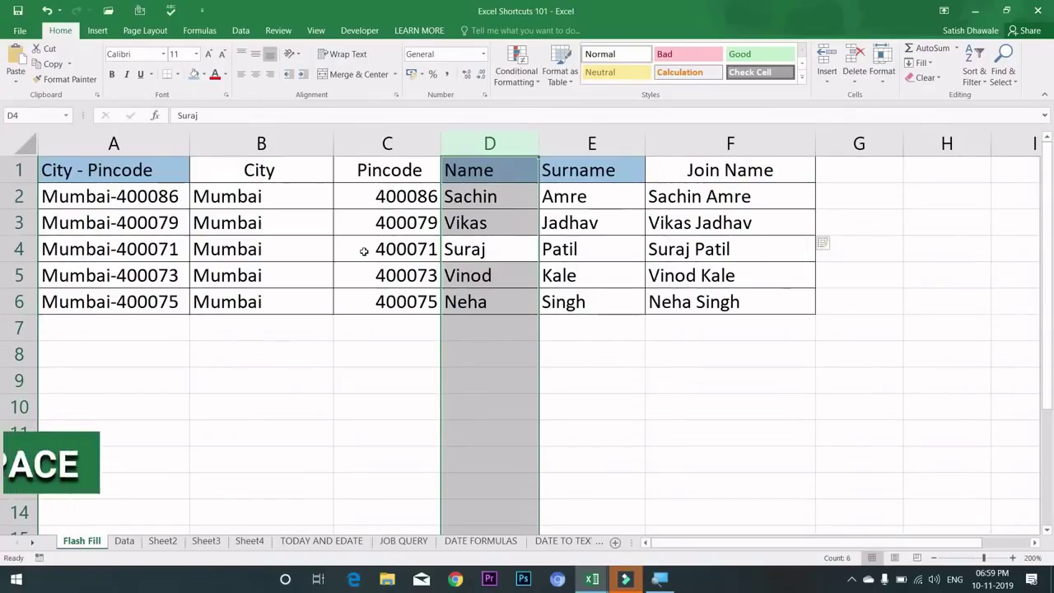
pyautogui.hotkey('ctrl', 'shift', 'space')
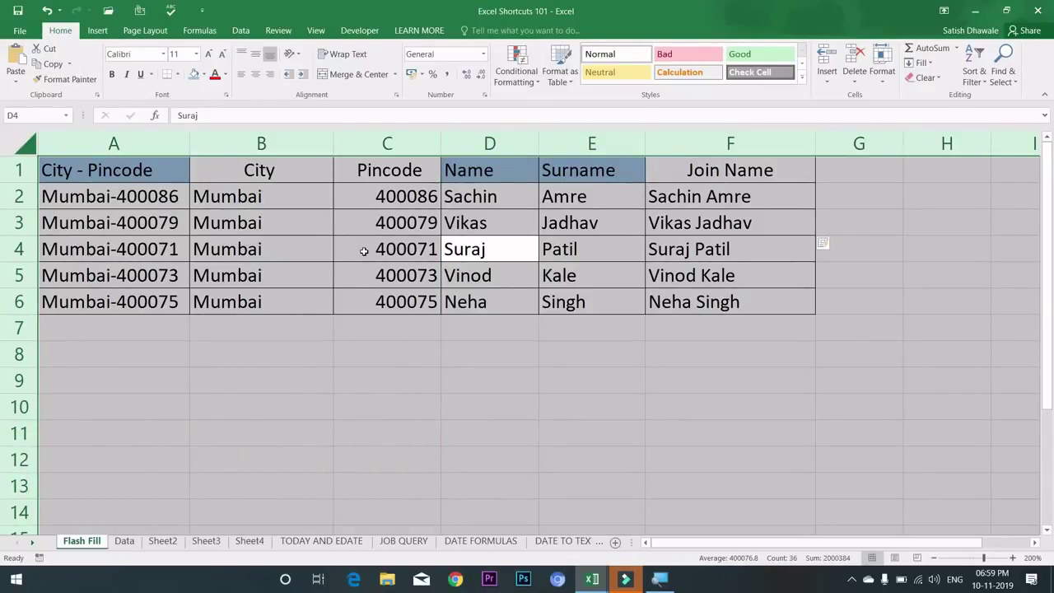
pyautogui.click(364, 251)
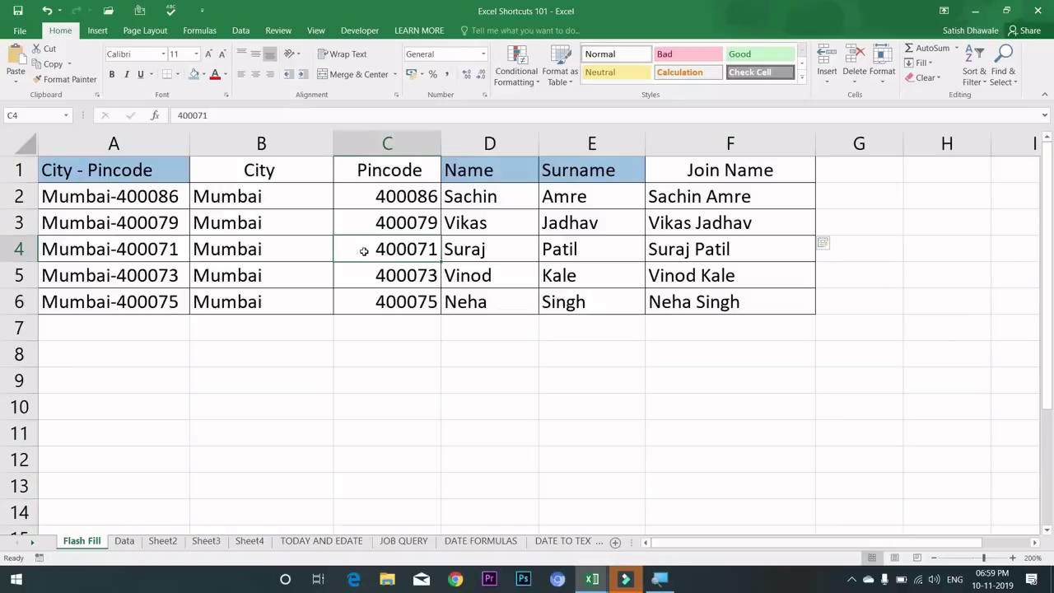
pyautogui.hotkey('ctrl', 'End')
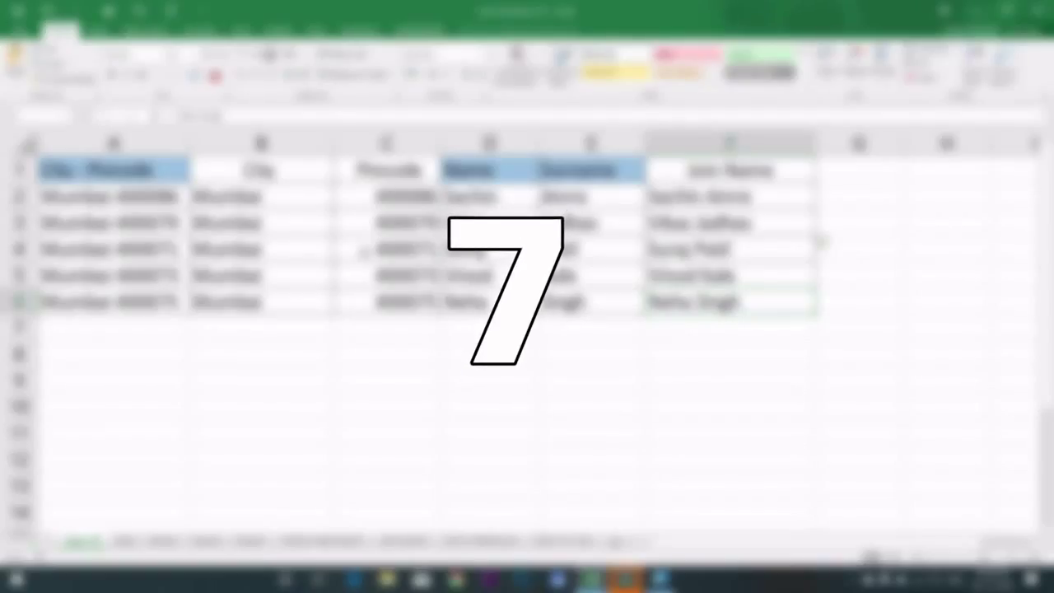
pyautogui.press('Up')
pyautogui.press('Down')
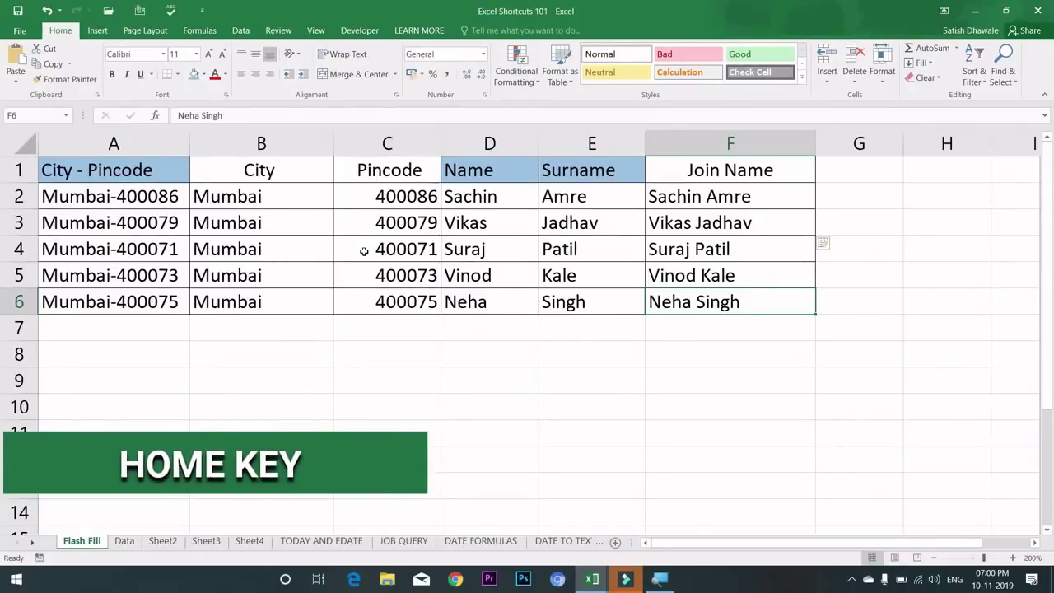
pyautogui.press('Home')
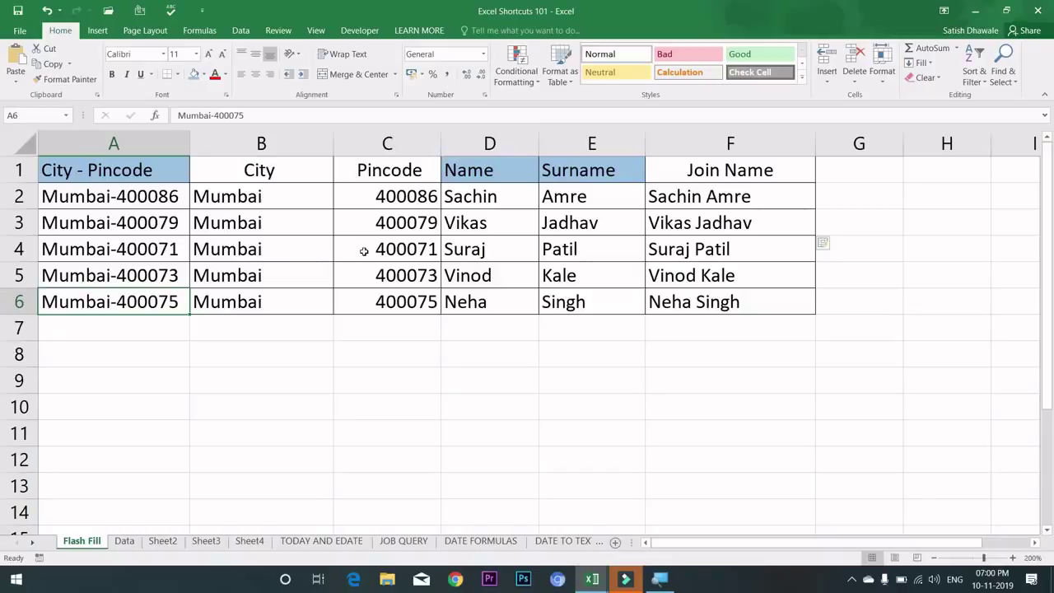
pyautogui.press('Right')
pyautogui.press('Right')
pyautogui.press('Right')
pyautogui.press('Right')
pyautogui.press('Up')
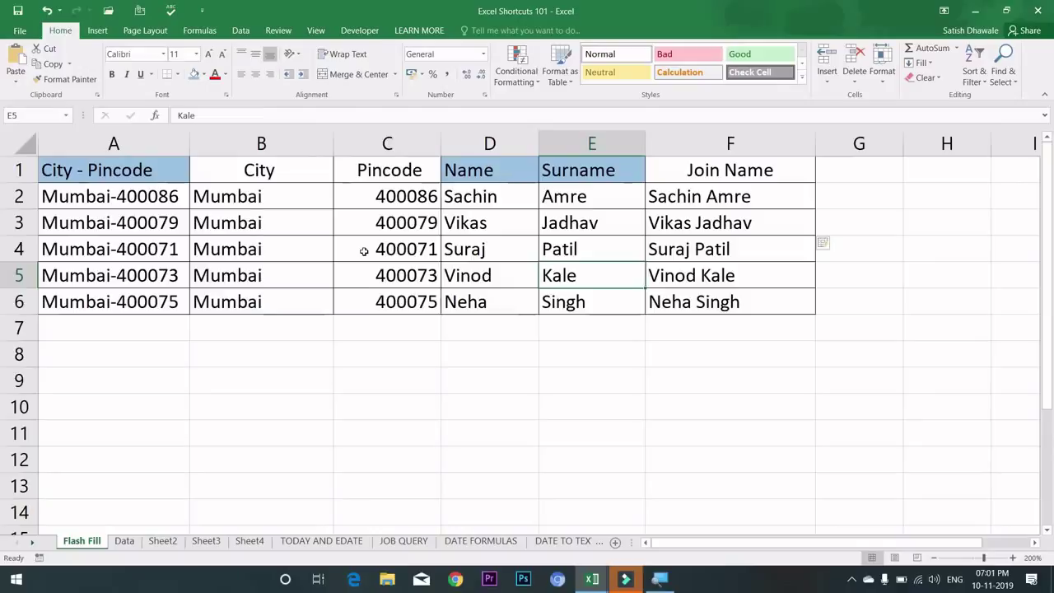
pyautogui.press('Home')
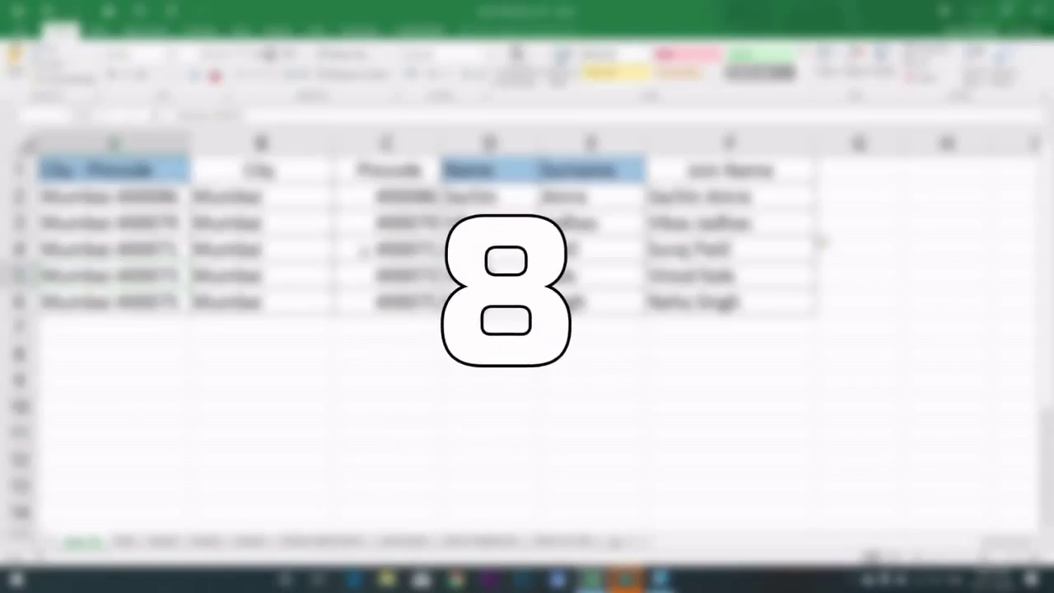
pyautogui.press('Right')
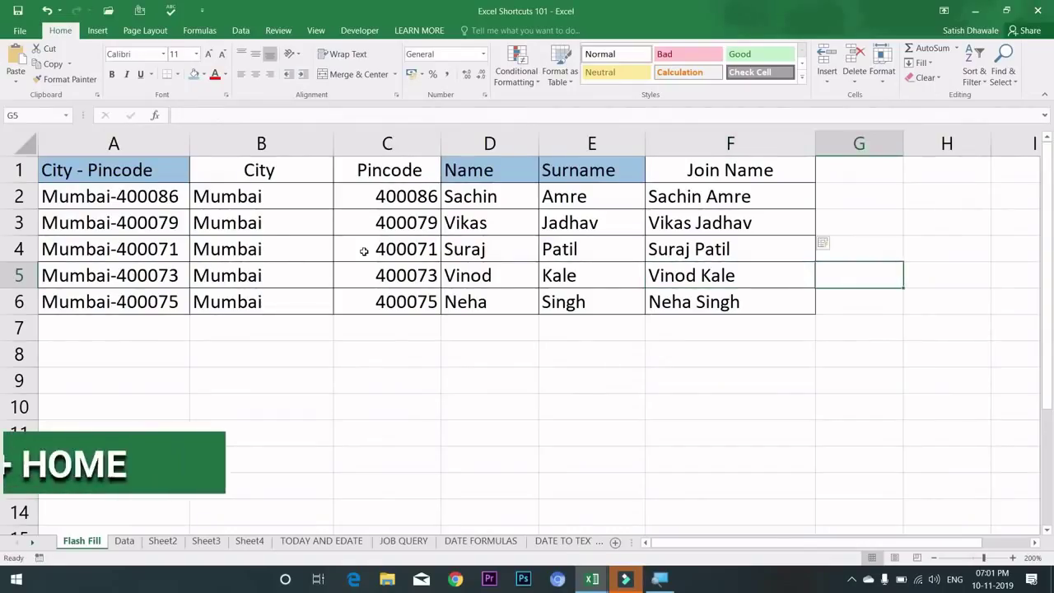
pyautogui.hotkey('ctrl', 'Home')
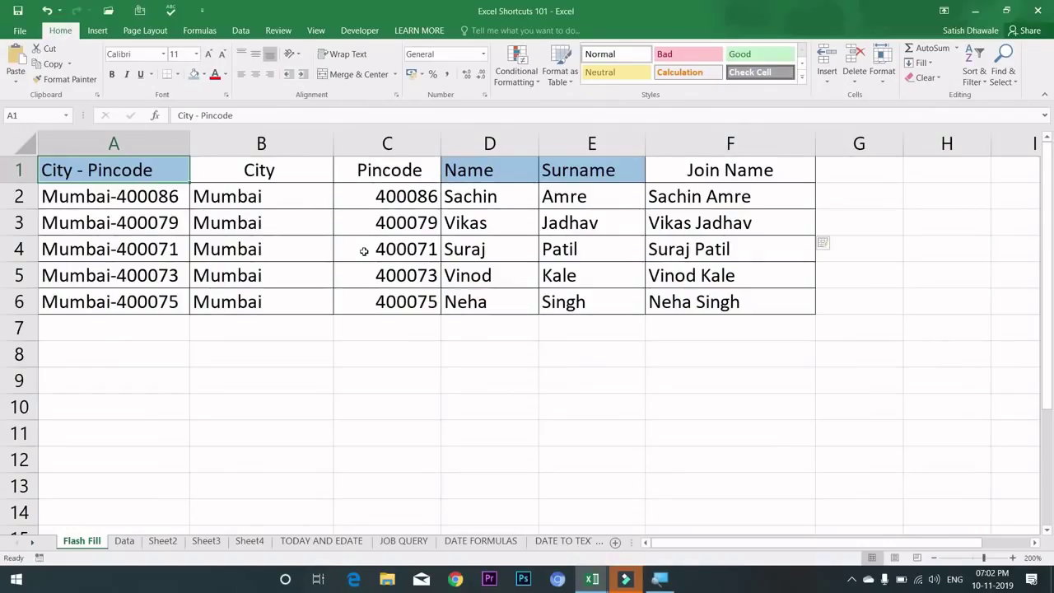
pyautogui.hotkey('ctrl', 'End')
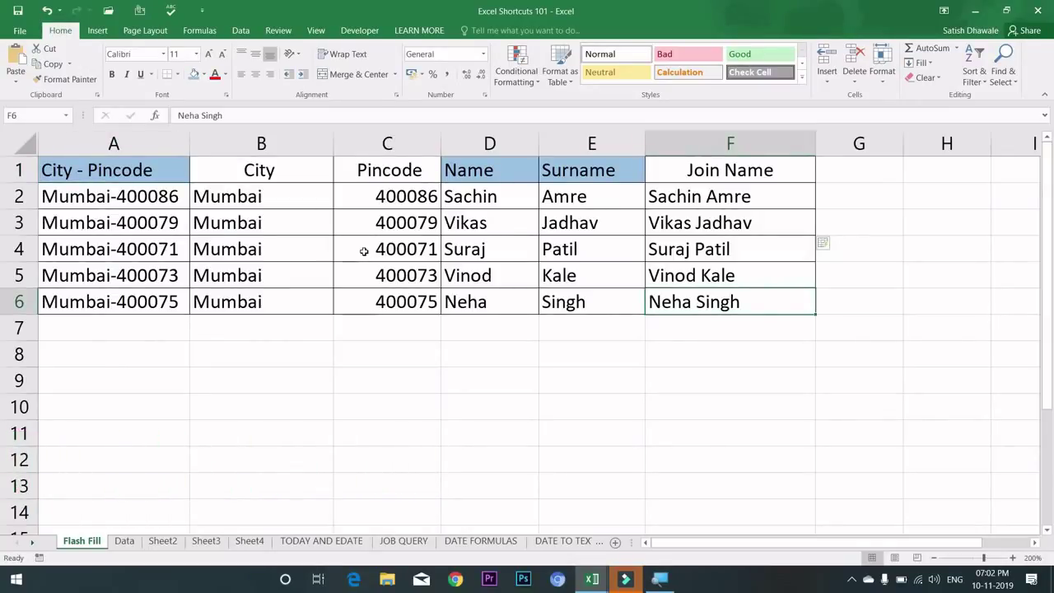
pyautogui.hotkey('ctrl', 'Home')
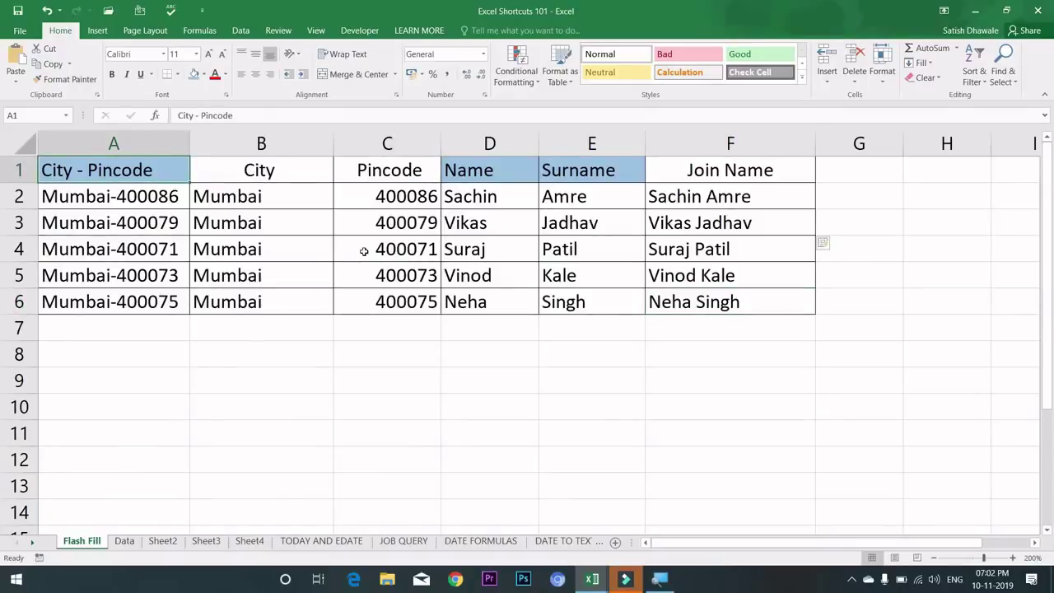
pyautogui.hotkey('ctrl', 'End')
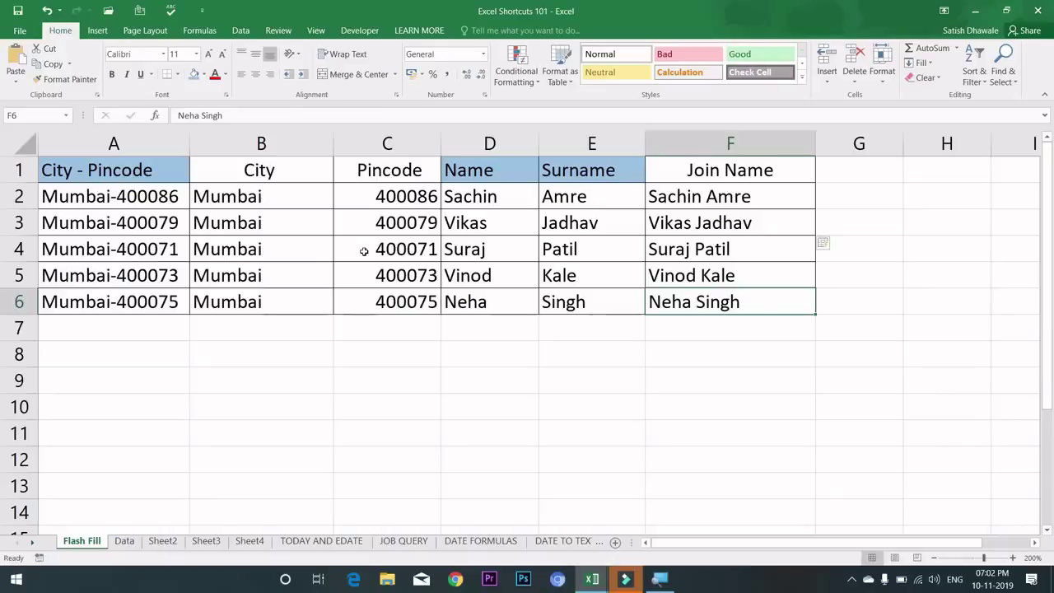
pyautogui.hotkey('ctrl', 'Home')
pyautogui.hotkey('ctrl', 'End')
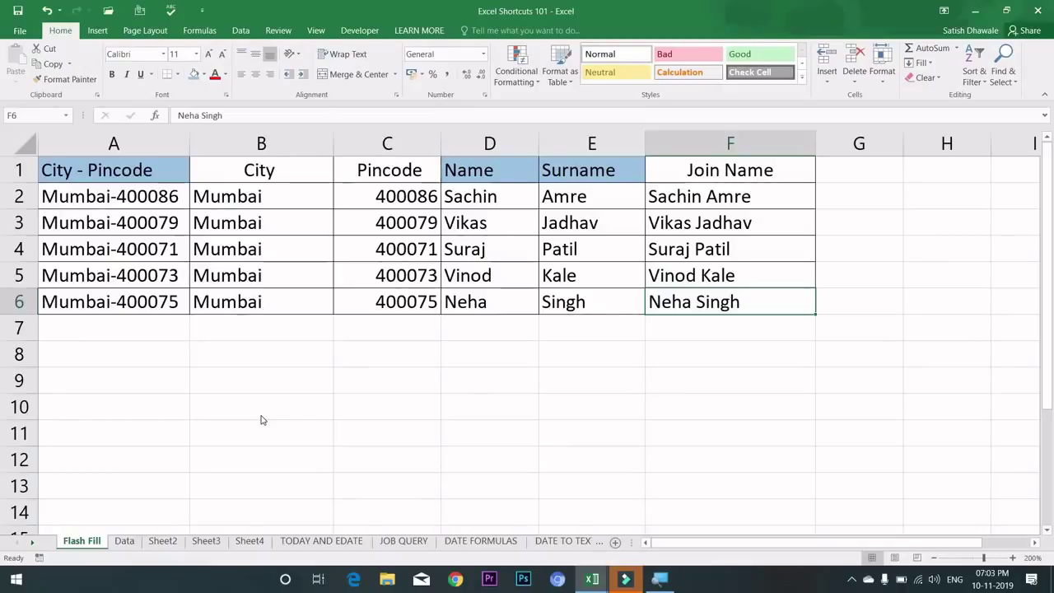
pyautogui.hotkey('ctrl', 'Home')
pyautogui.press('pagedown')
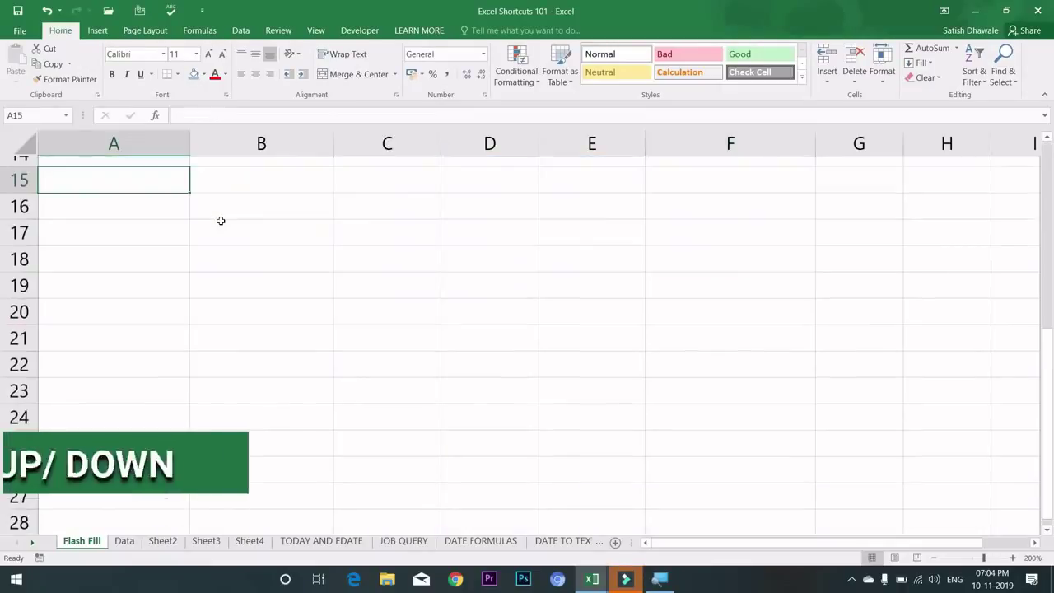
pyautogui.press('pagedown')
pyautogui.scroll(-2, 221, 221)
pyautogui.press('pagedown')
pyautogui.press('pagedown')
pyautogui.press('pagedown')
pyautogui.press('pagedown')
pyautogui.press('pagedown')
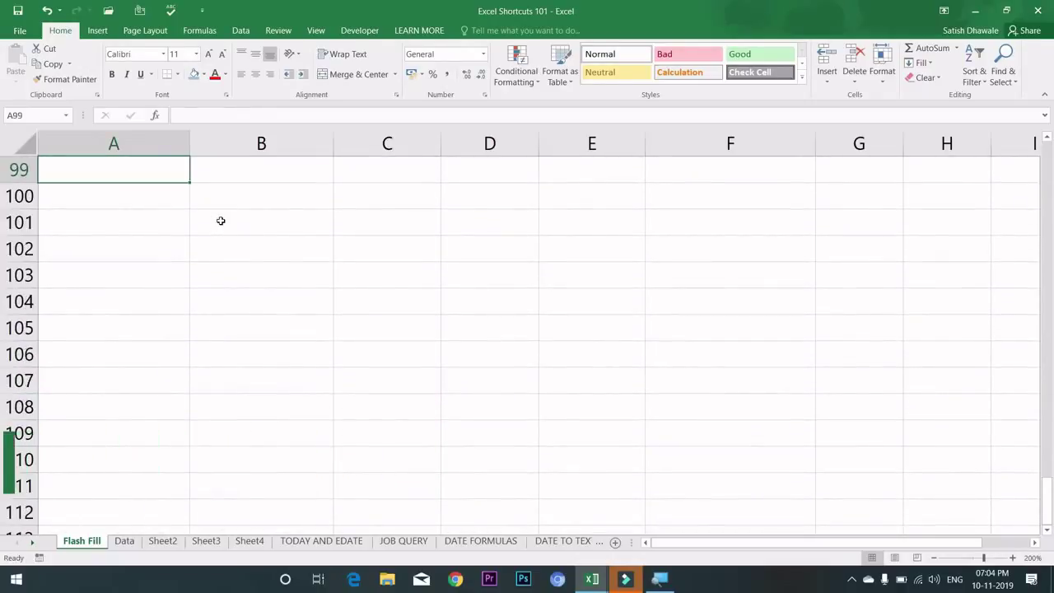
pyautogui.click(132, 480)
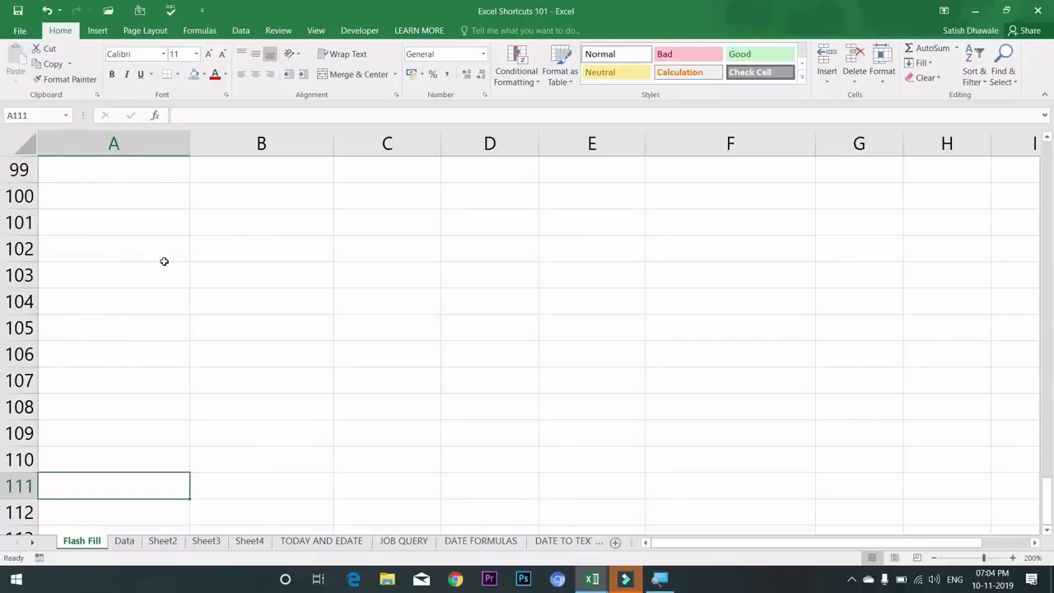
pyautogui.press('pageup')
pyautogui.press('pageup')
pyautogui.press('pageup')
pyautogui.press('pageup')
pyautogui.press('pageup')
pyautogui.press('pageup')
pyautogui.press('pageup')
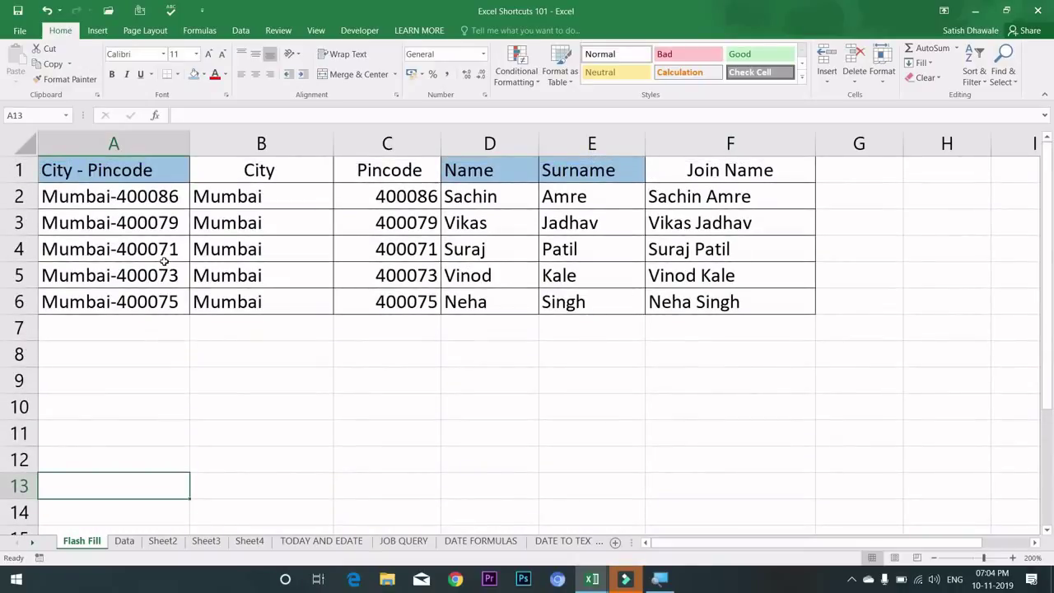
pyautogui.press('Up')
pyautogui.press('Up')
pyautogui.press('Up')
pyautogui.press('Up')
pyautogui.press('Up')
pyautogui.press('Down')
pyautogui.press('Down')
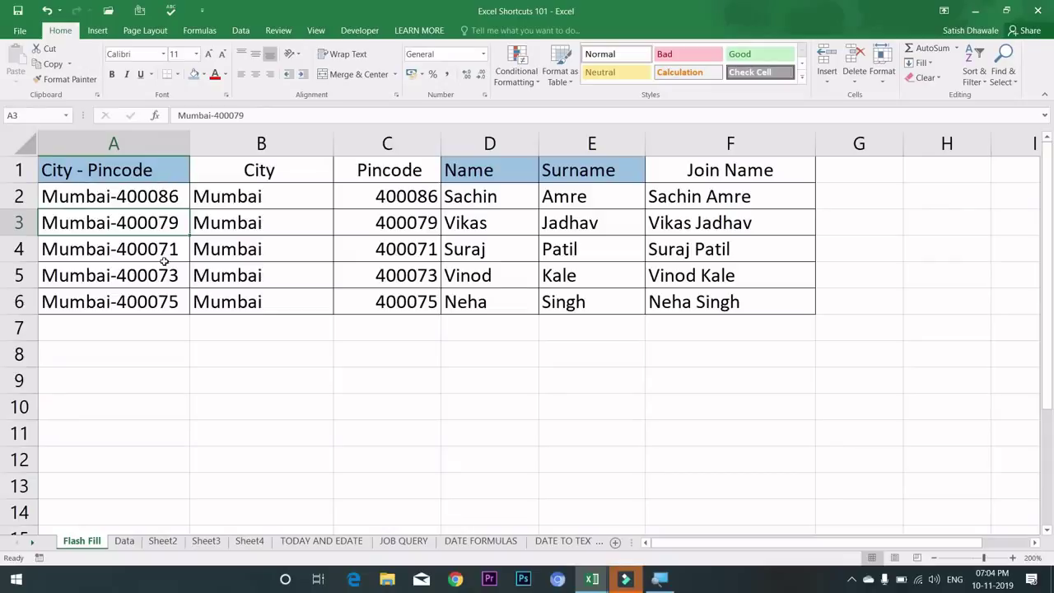
pyautogui.press('pagedown')
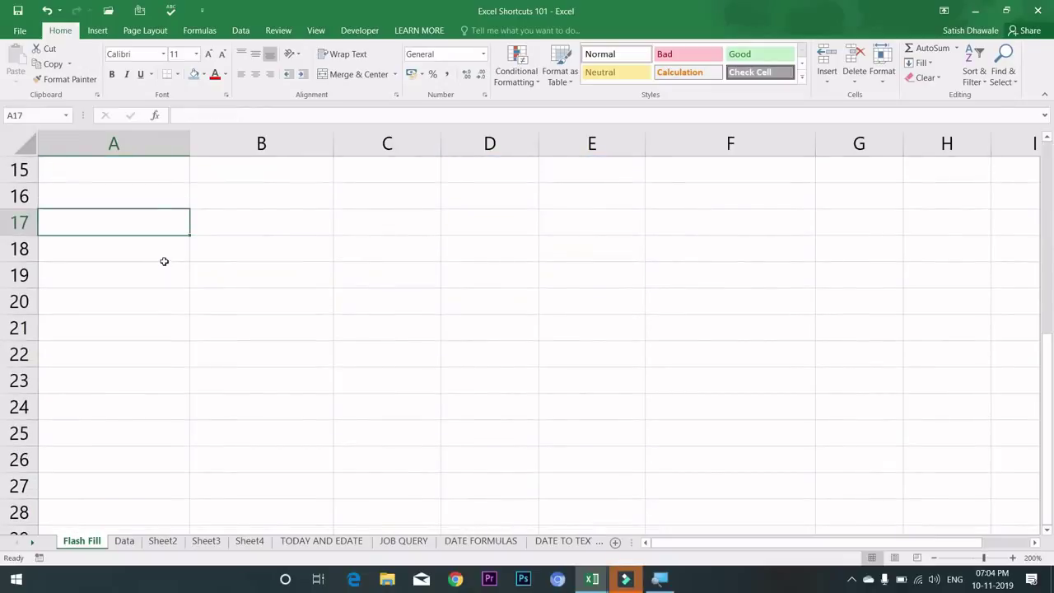
pyautogui.press('pagedown')
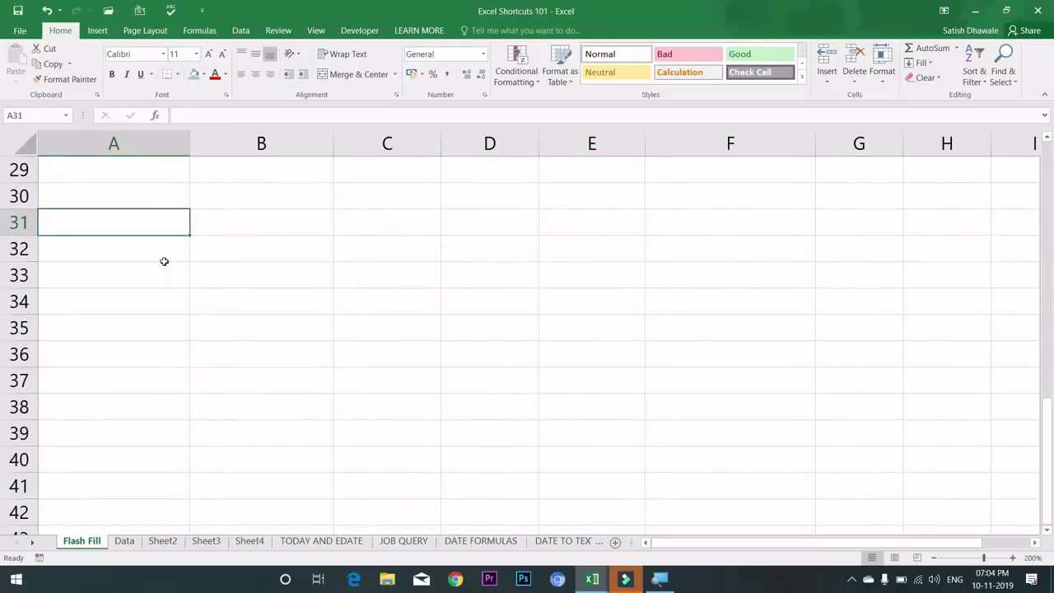
pyautogui.press('pagedown')
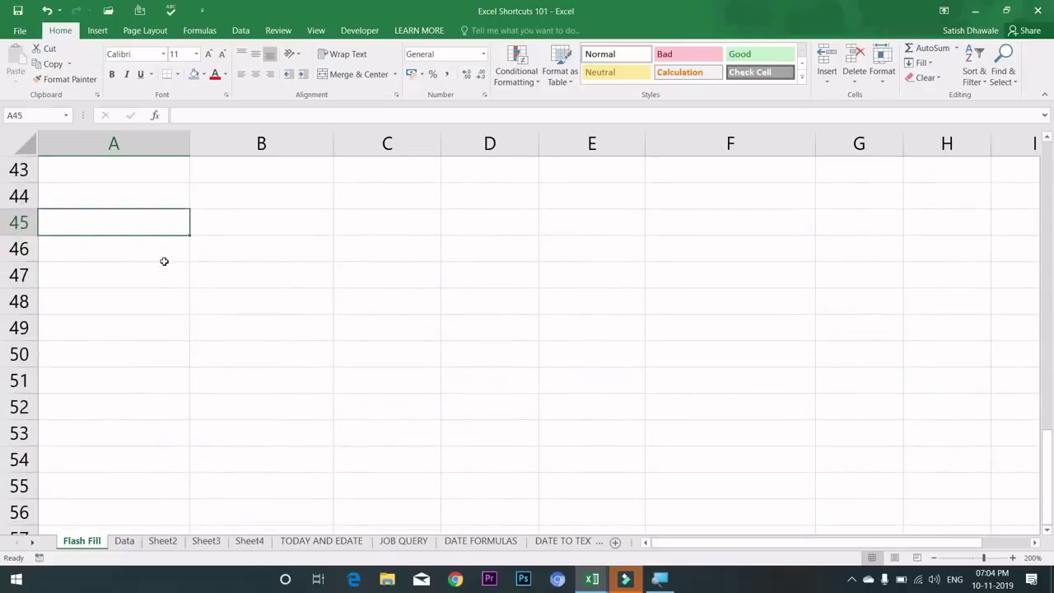
pyautogui.press('pageup')
pyautogui.press('pageup')
pyautogui.press('pageup')
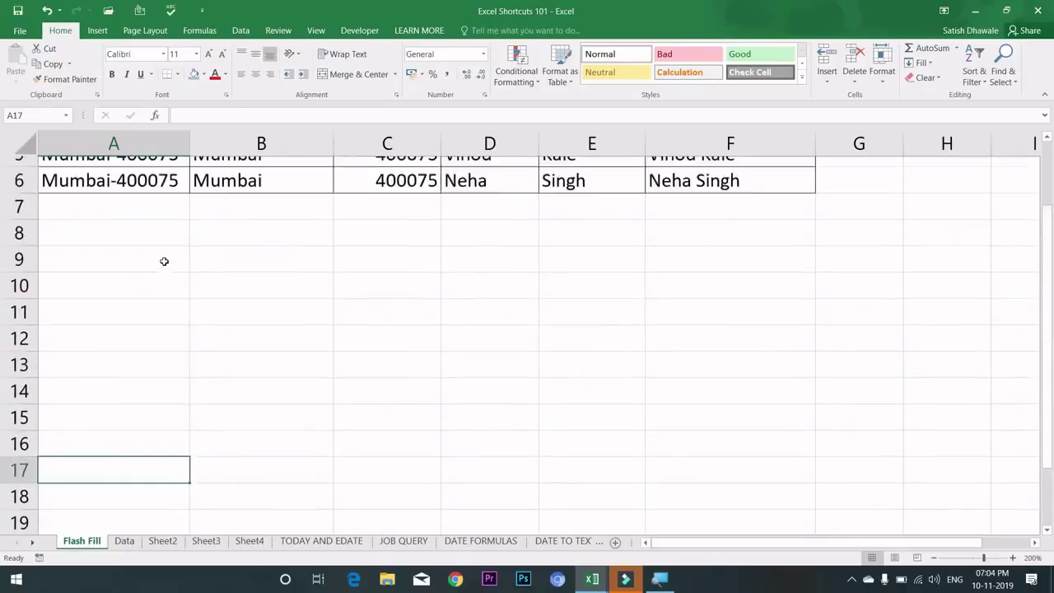
pyautogui.press('pagedown')
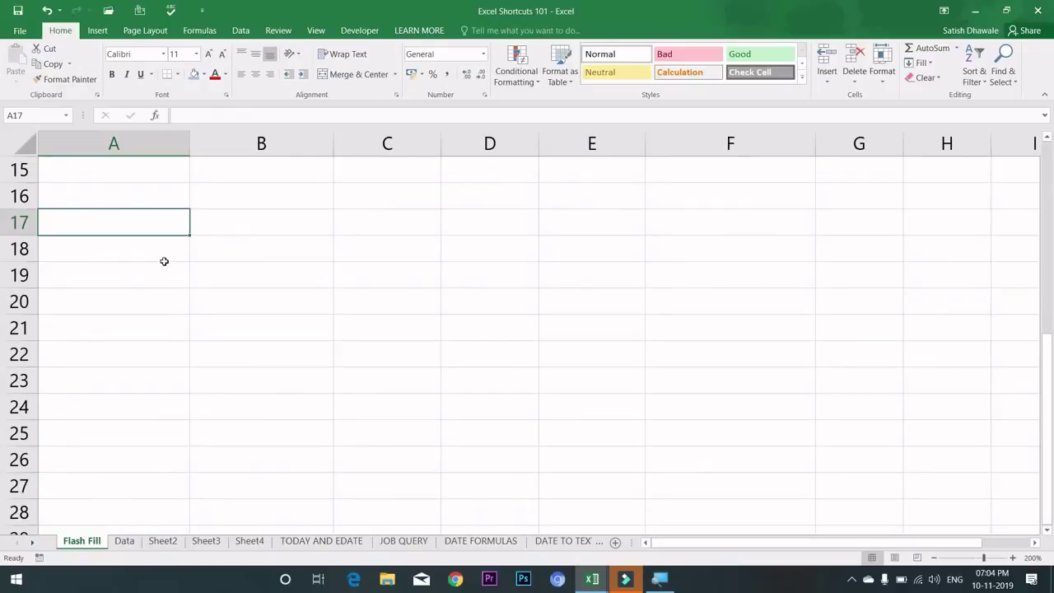
pyautogui.press('pagedown')
pyautogui.press('pagedown')
pyautogui.press('pageup')
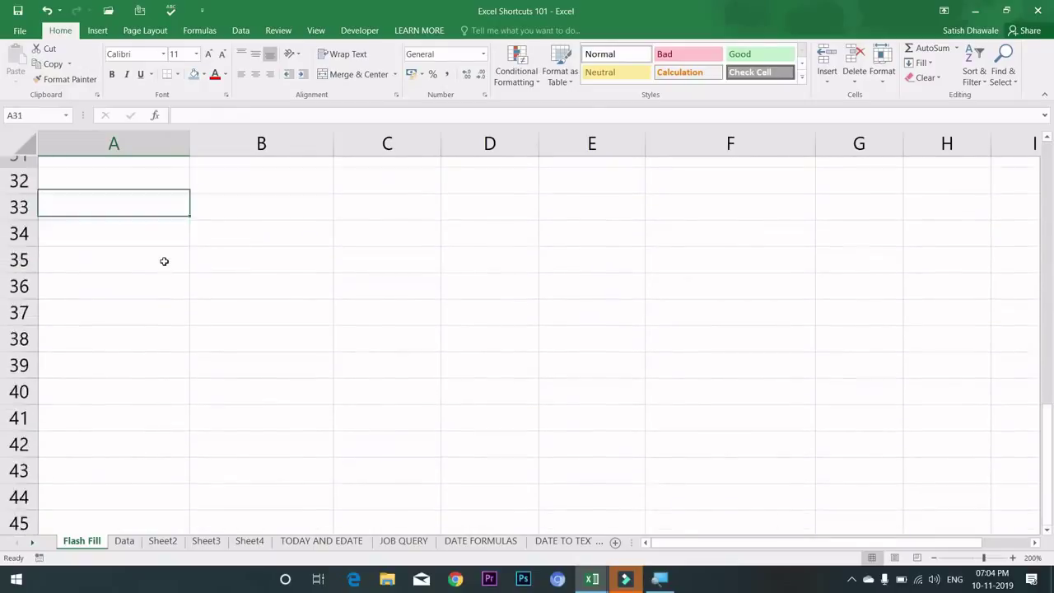
pyautogui.press('pageup')
pyautogui.press('pageup')
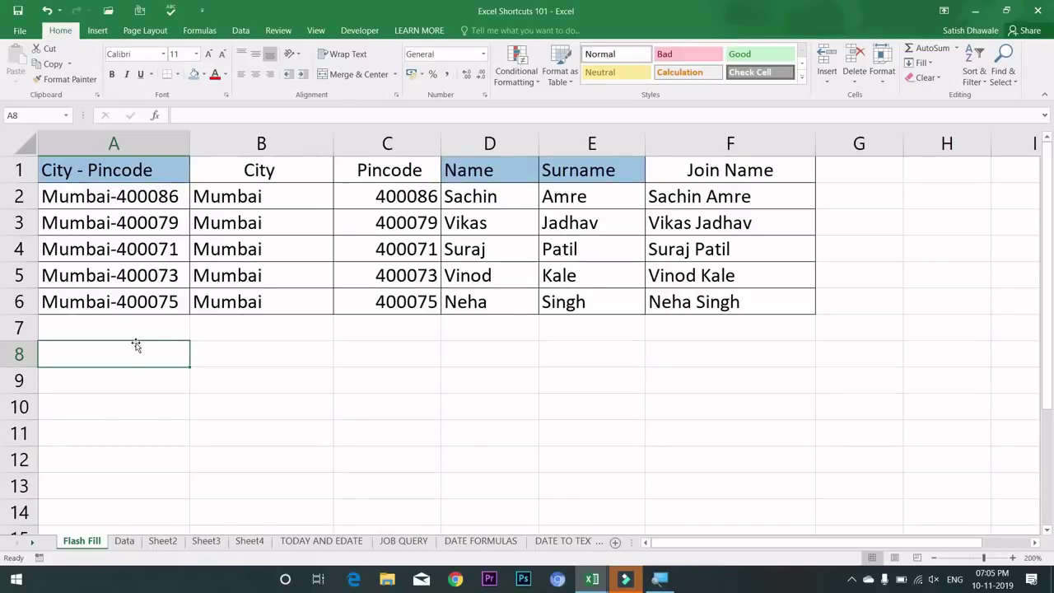
pyautogui.hotkey('alt', 'pagedown')
pyautogui.hotkey('alt', 'pagedown')
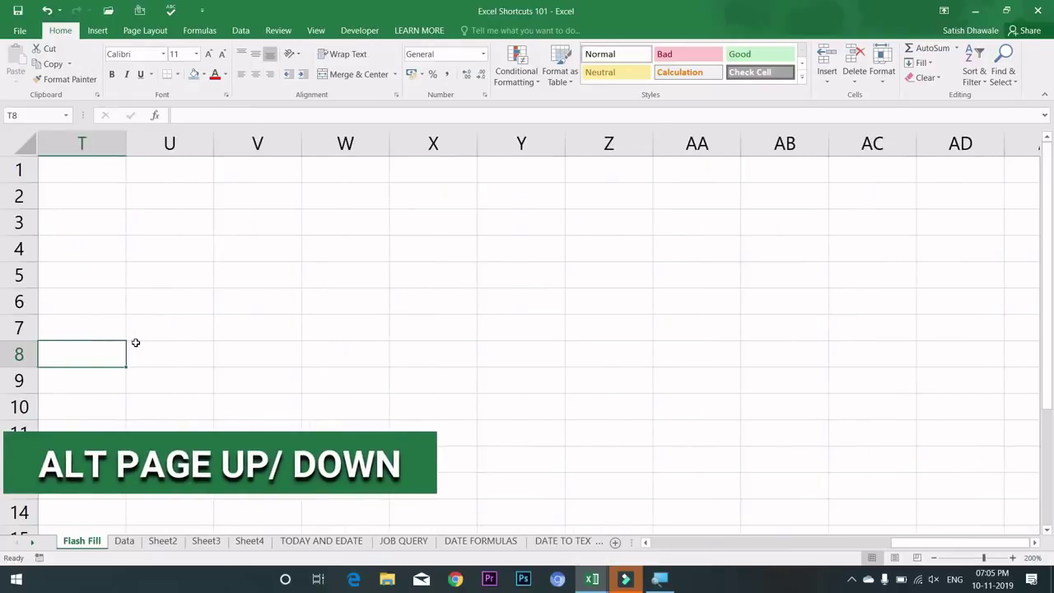
pyautogui.hotkey('alt', 'pagedown')
pyautogui.hotkey('alt', 'pagedown')
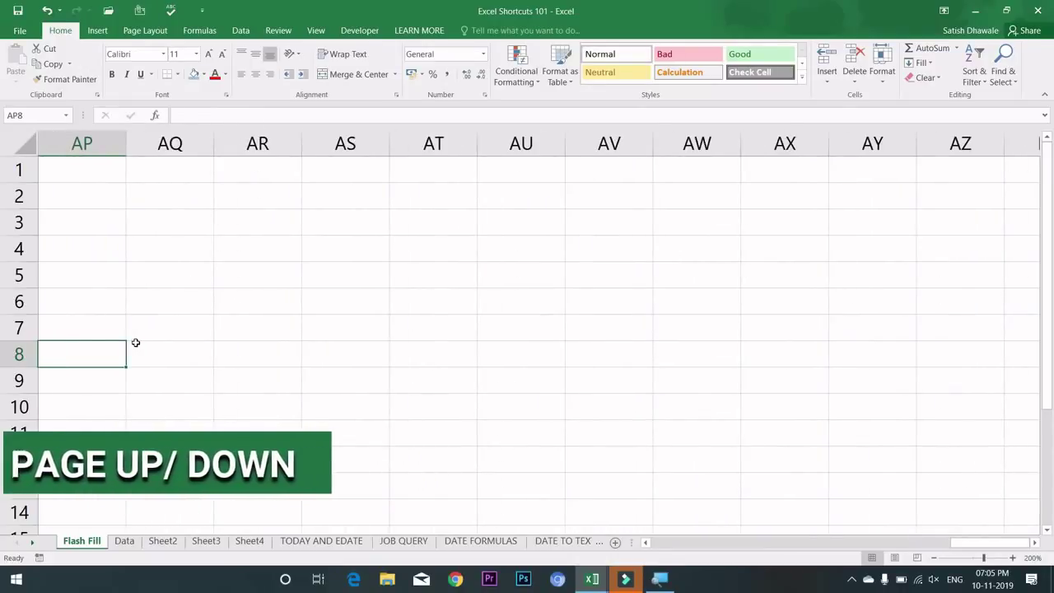
pyautogui.hotkey('alt', 'pagedown')
pyautogui.hotkey('alt', 'pageup')
pyautogui.hotkey('alt', 'pageup')
pyautogui.hotkey('alt', 'pageup')
pyautogui.hotkey('alt', 'pageup')
pyautogui.hotkey('alt', 'pageup')
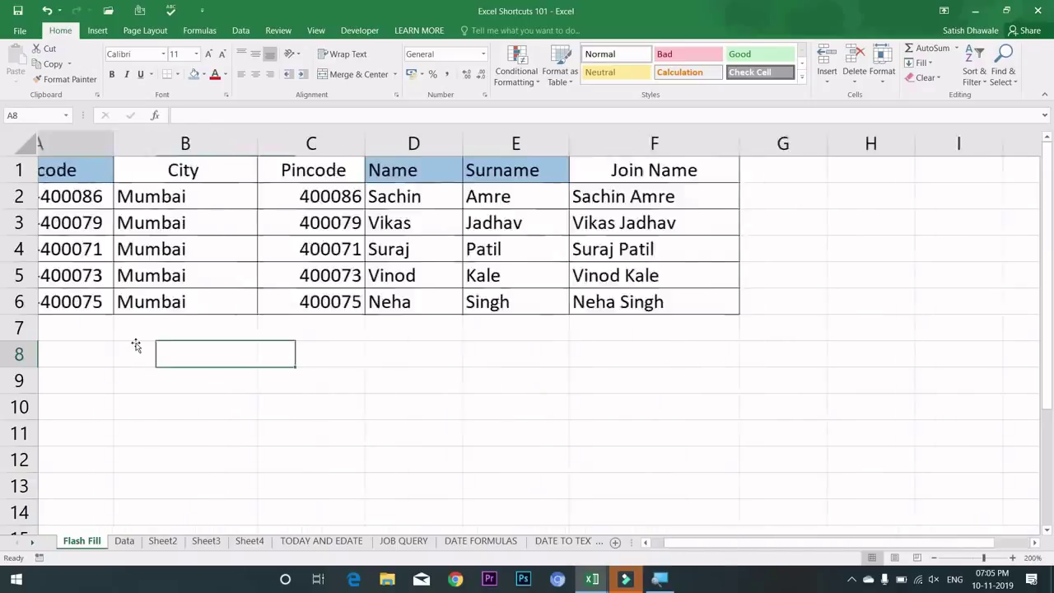
pyautogui.hotkey('alt', 'pagedown')
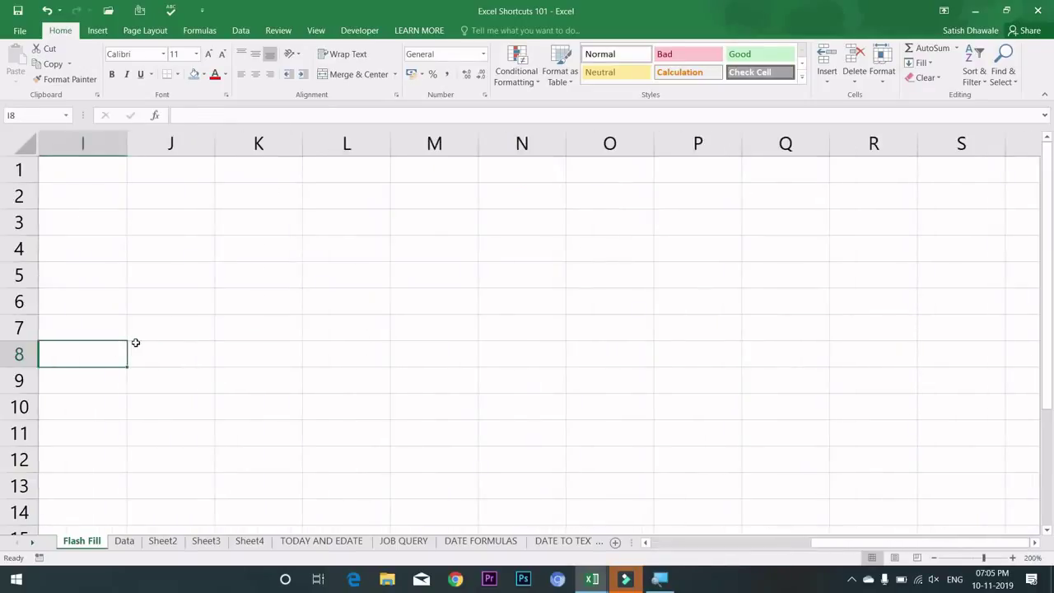
pyautogui.hotkey('alt', 'pageup')
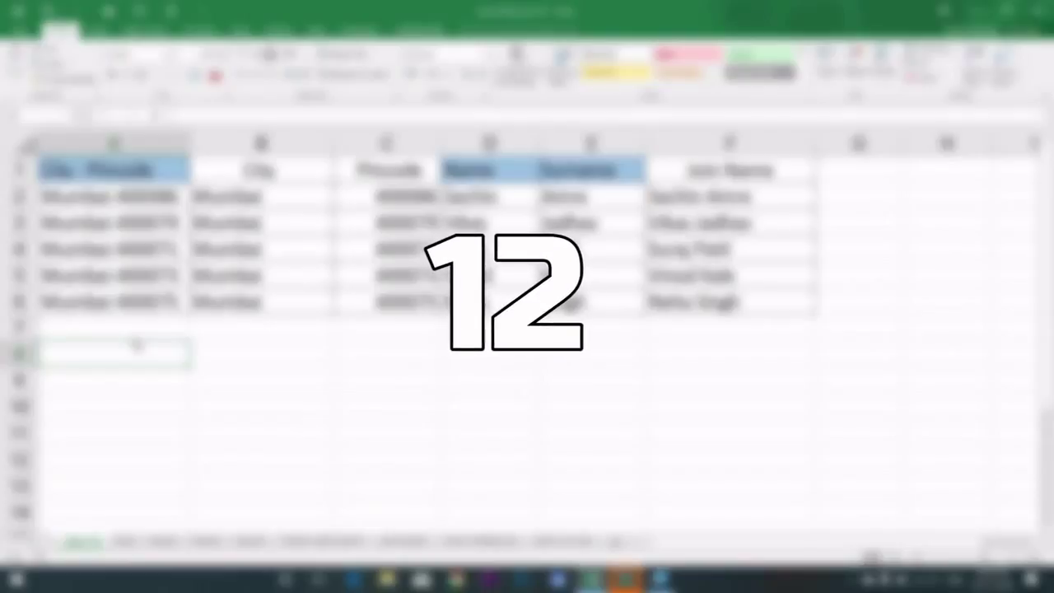
pyautogui.press('Up')
pyautogui.press('Up')
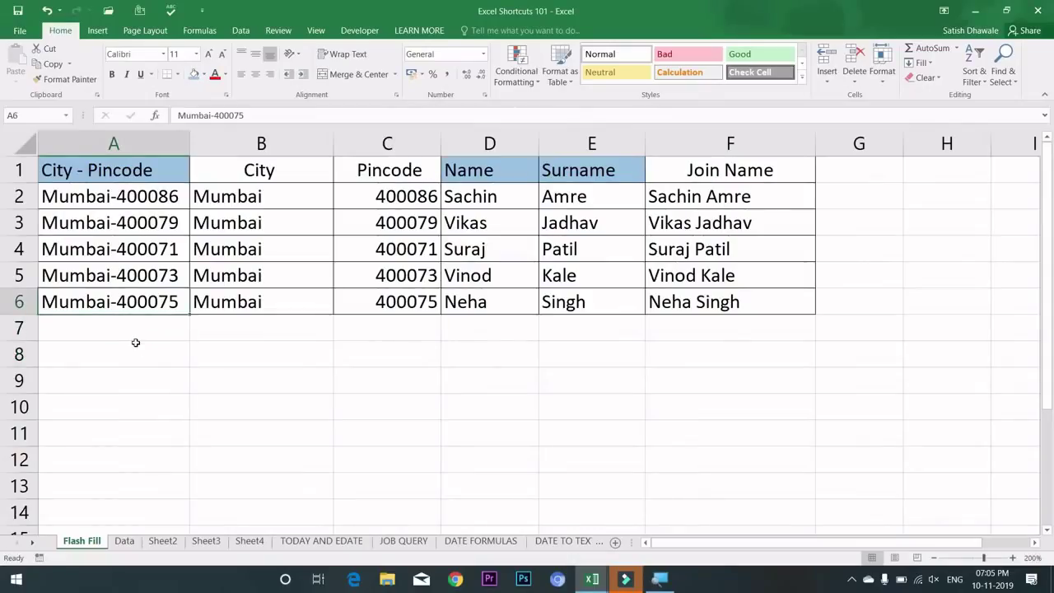
pyautogui.press('Up')
pyautogui.press('Right')
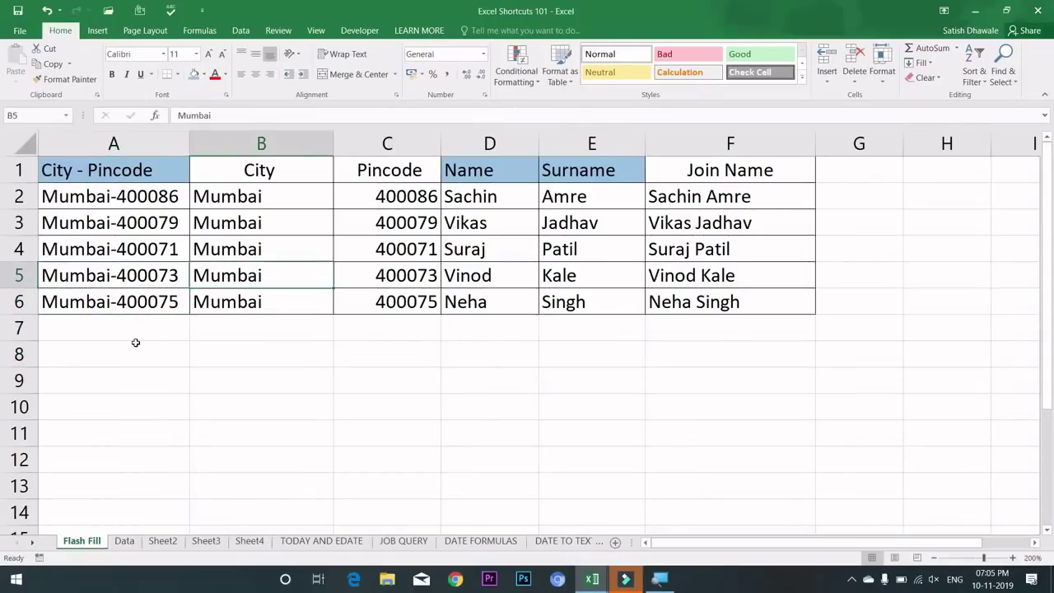
pyautogui.press('Up')
pyautogui.press('Up')
pyautogui.press('Up')
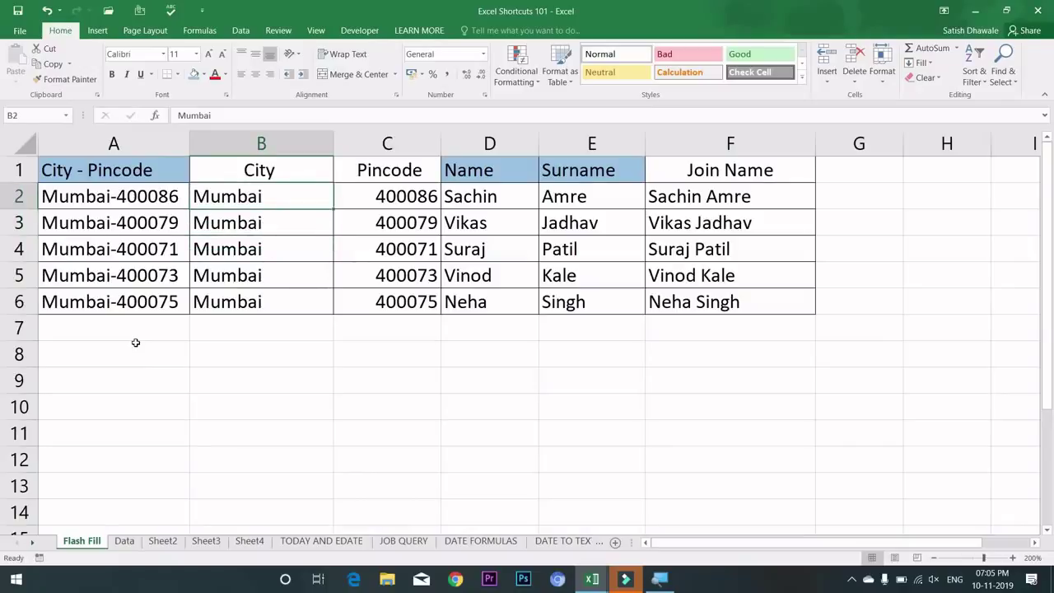
pyautogui.hotkey('shift', 'Down')
pyautogui.hotkey('shift', 'Down')
pyautogui.hotkey('shift', 'Down')
pyautogui.press('Up')
pyautogui.press('Down')
pyautogui.press('F8')
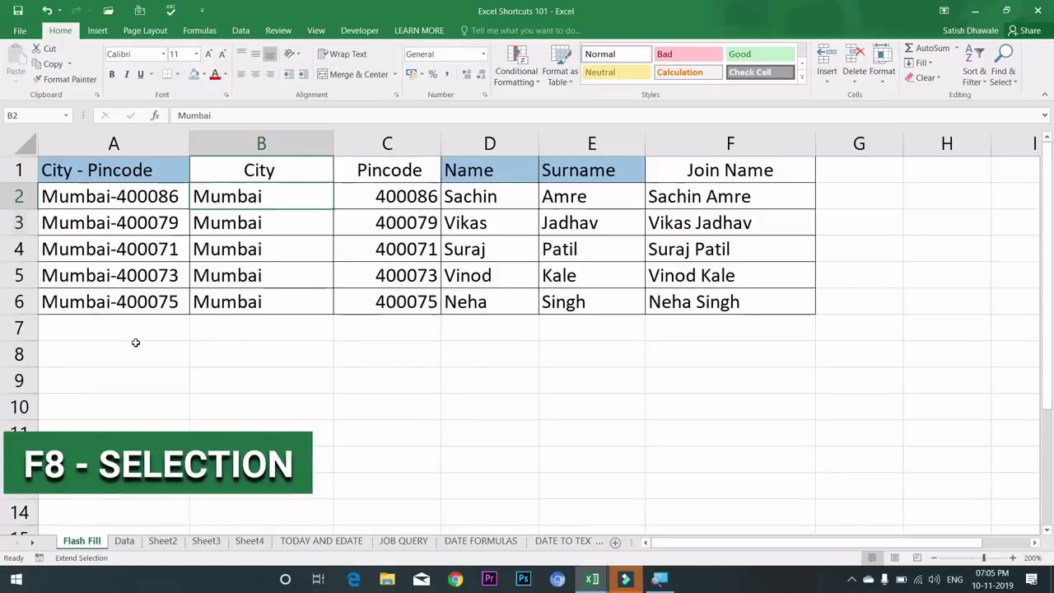
pyautogui.press('Down')
pyautogui.press('Down')
pyautogui.press('Down')
pyautogui.press('Down')
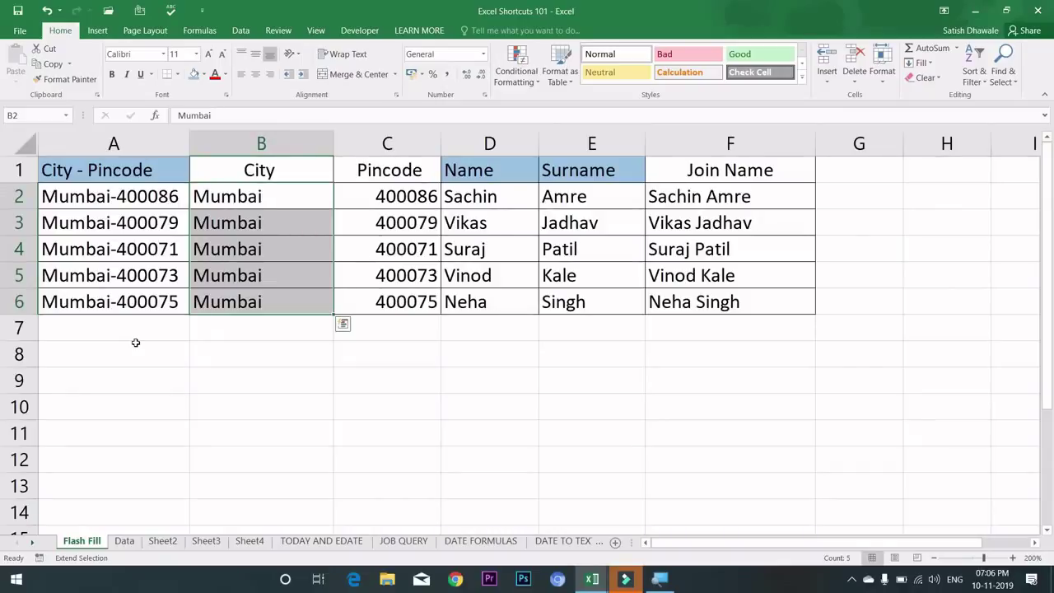
pyautogui.press('F8')
pyautogui.press('Down')
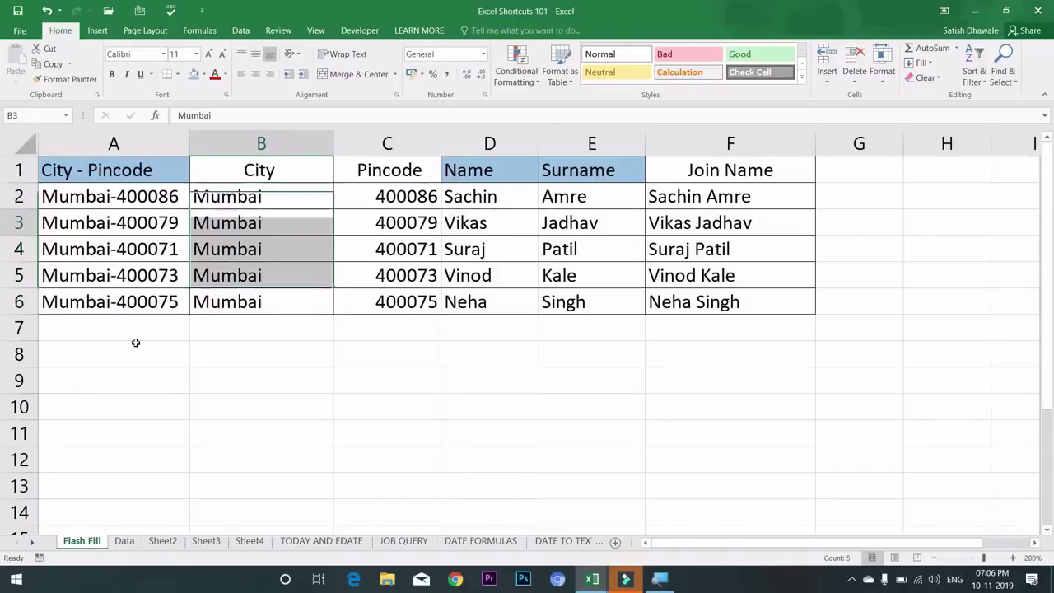
pyautogui.press('Right')
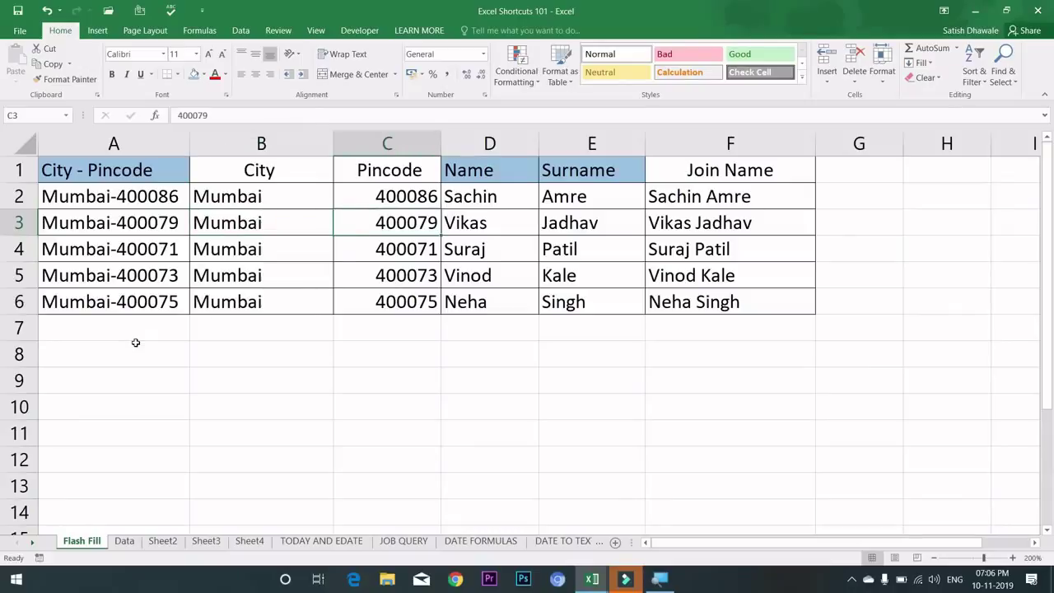
pyautogui.press('Up')
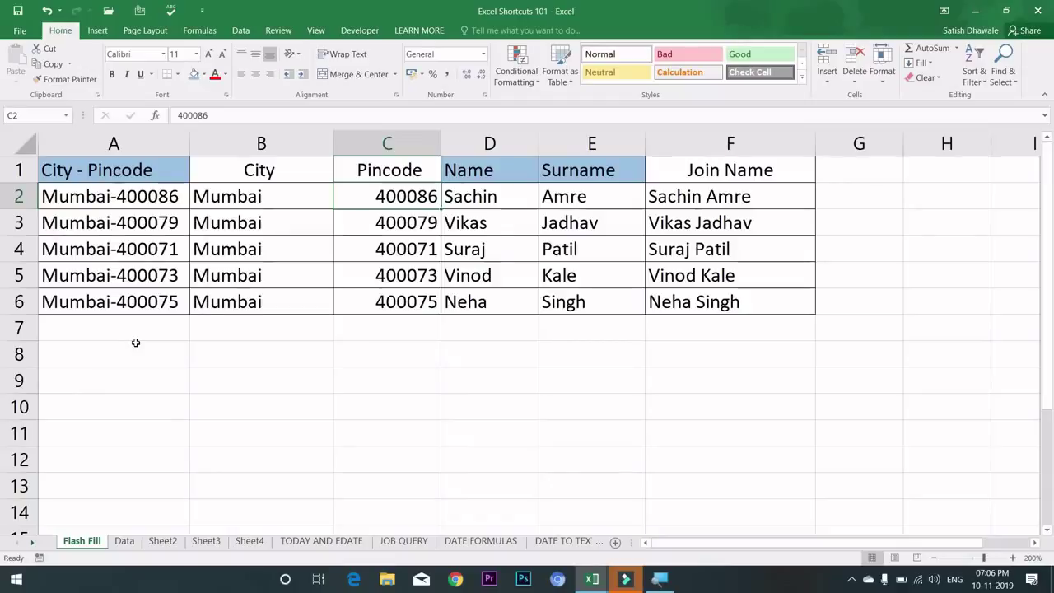
pyautogui.press('F8')
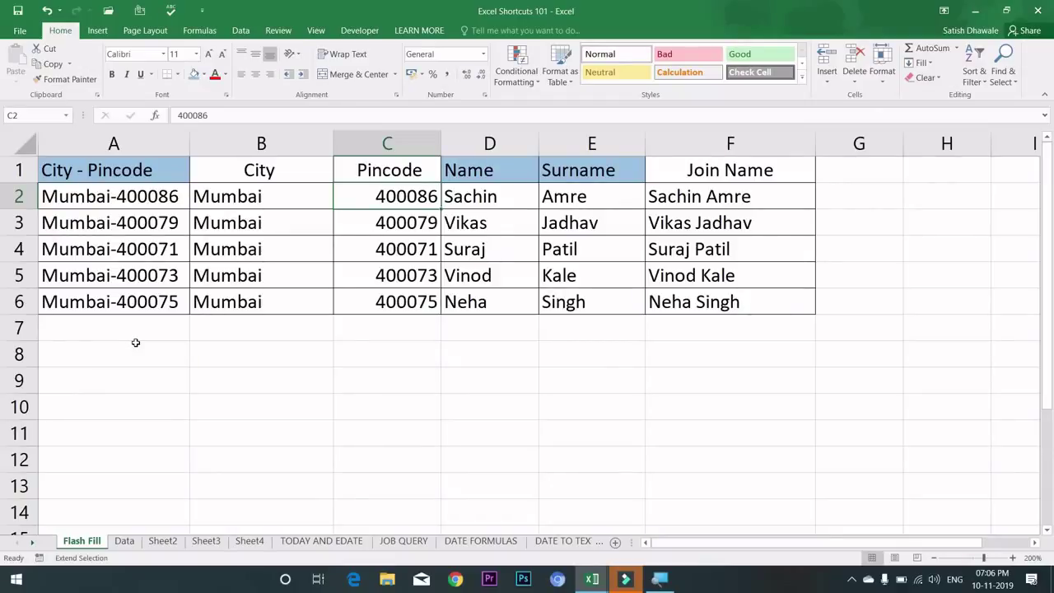
pyautogui.press('Right')
pyautogui.press('Right')
pyautogui.press('Right')
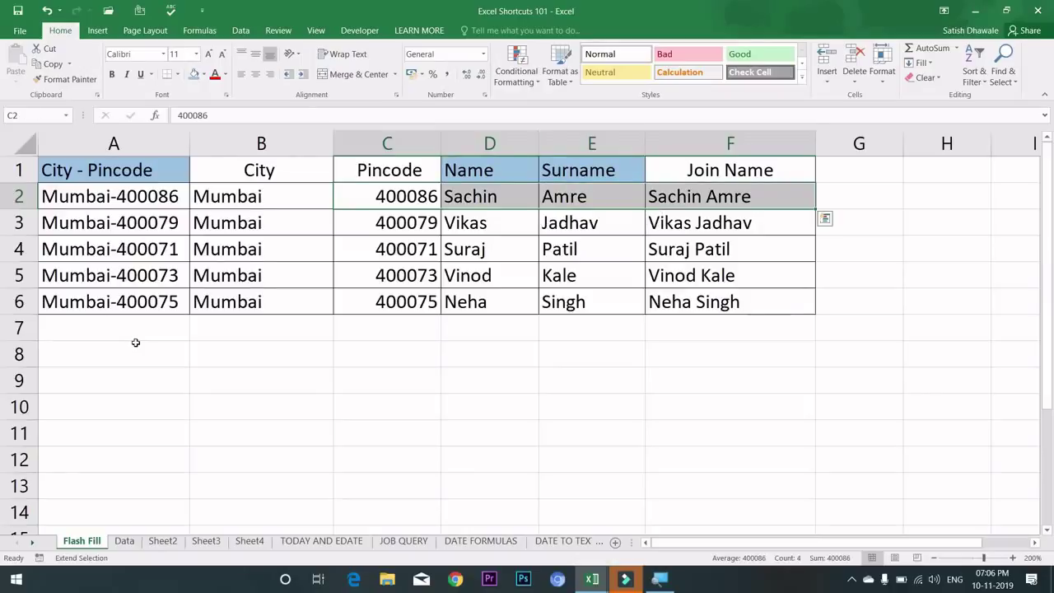
pyautogui.press('Down')
pyautogui.press('Down')
pyautogui.press('Down')
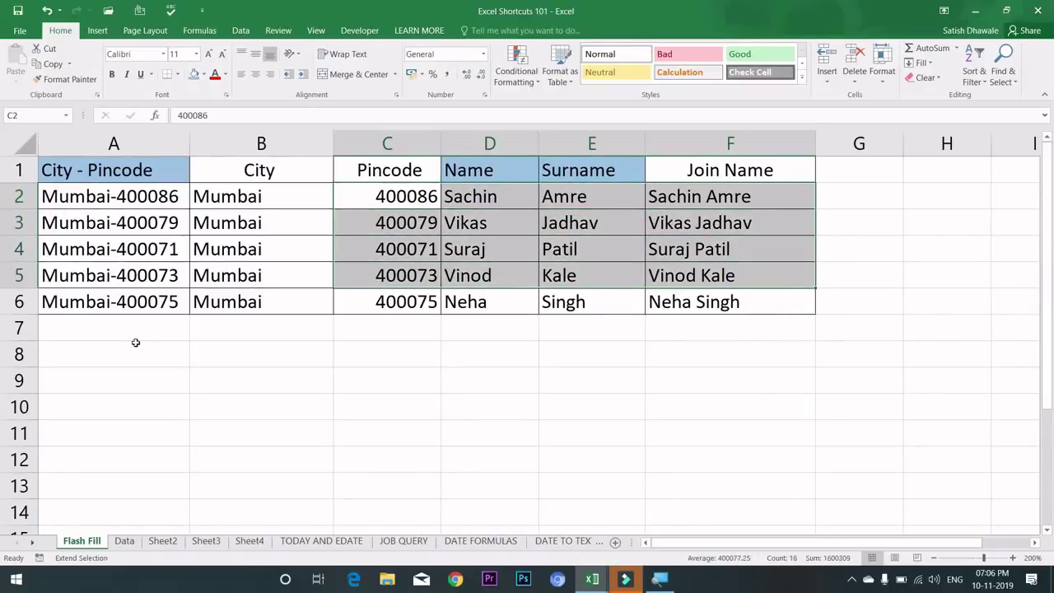
pyautogui.press('Down')
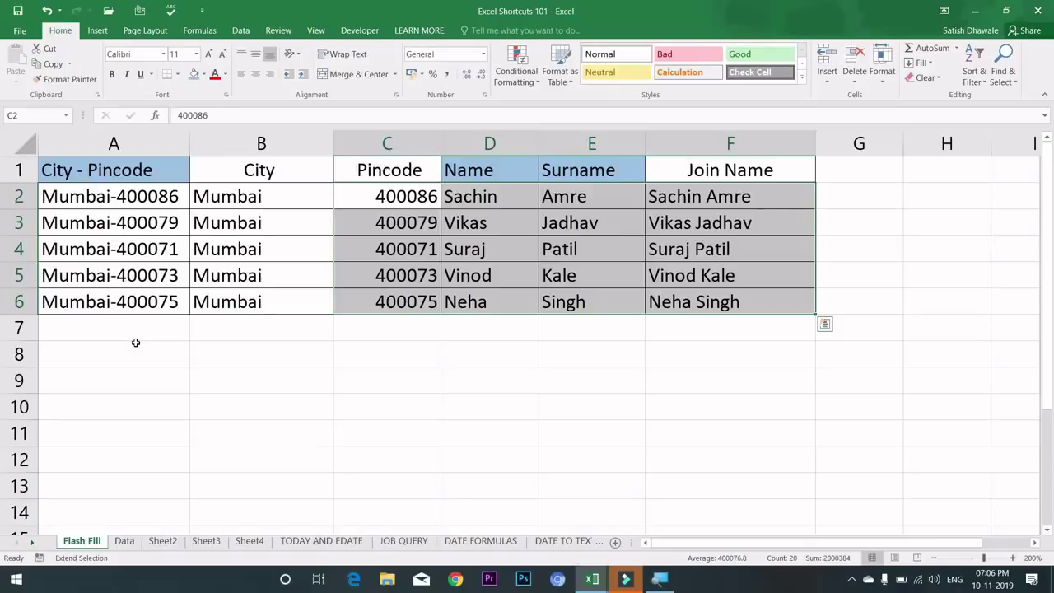
pyautogui.press('Escape')
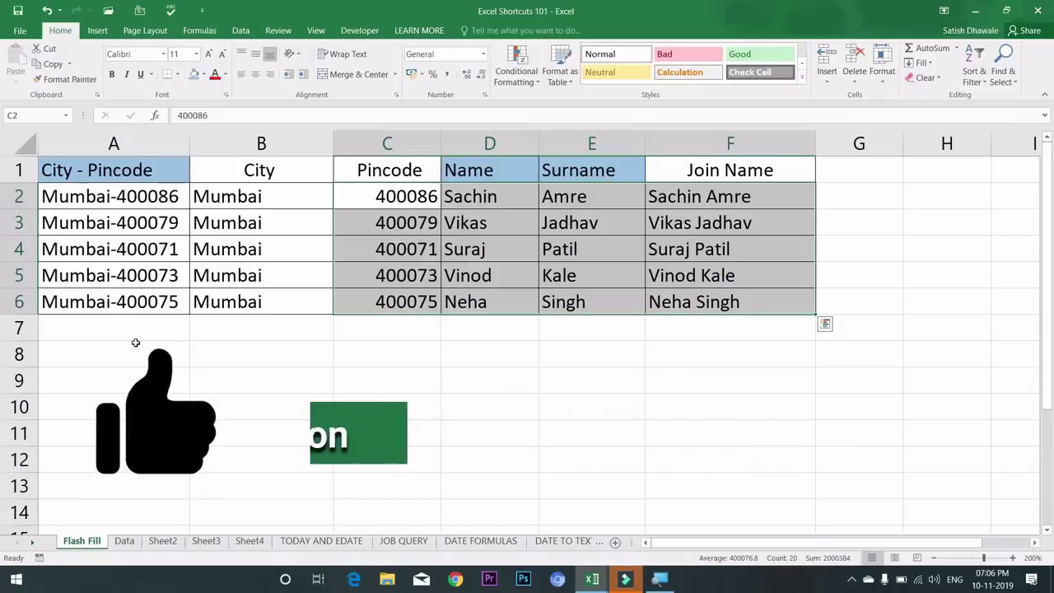
pyautogui.press('Up')
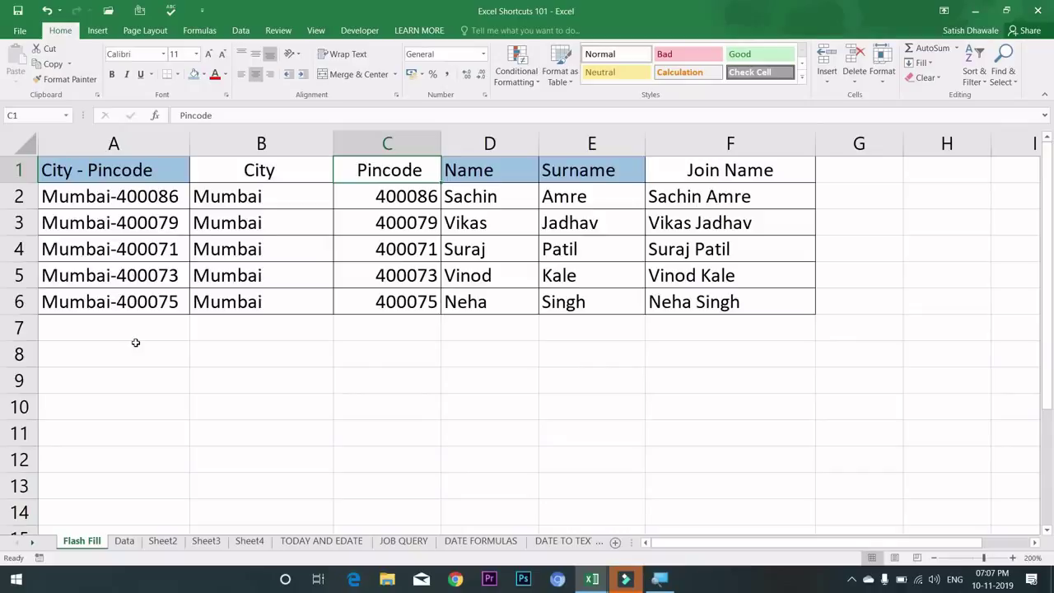
# Close Book2 with Ctrl+W, then create and close Book3 (Ctrl+F4) and Book4 (Alt+Space, C).
pyautogui.hotkey('ctrl', 'w')
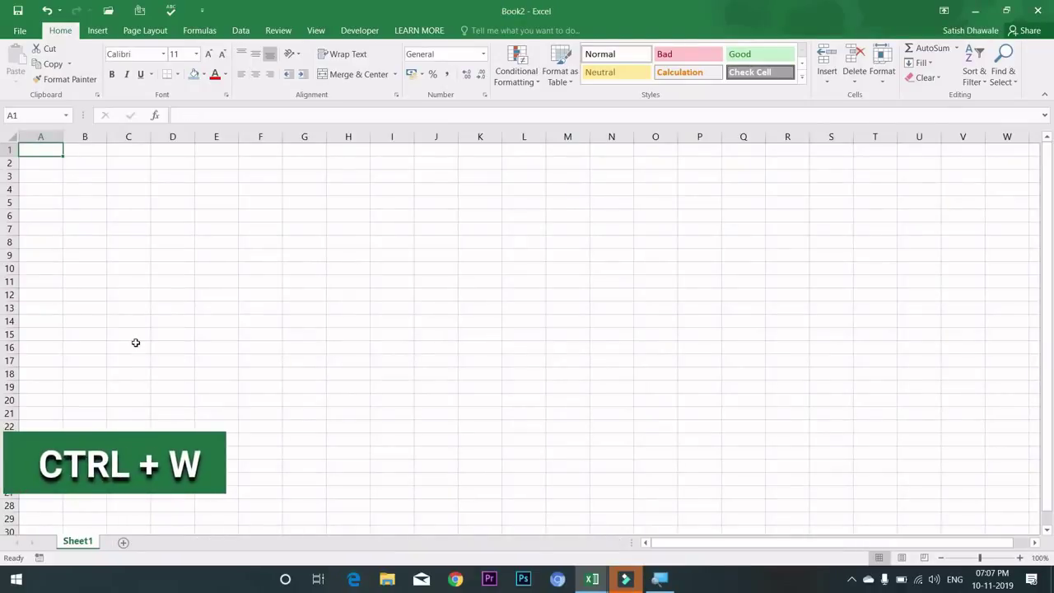
pyautogui.hotkey('ctrl', 'w')
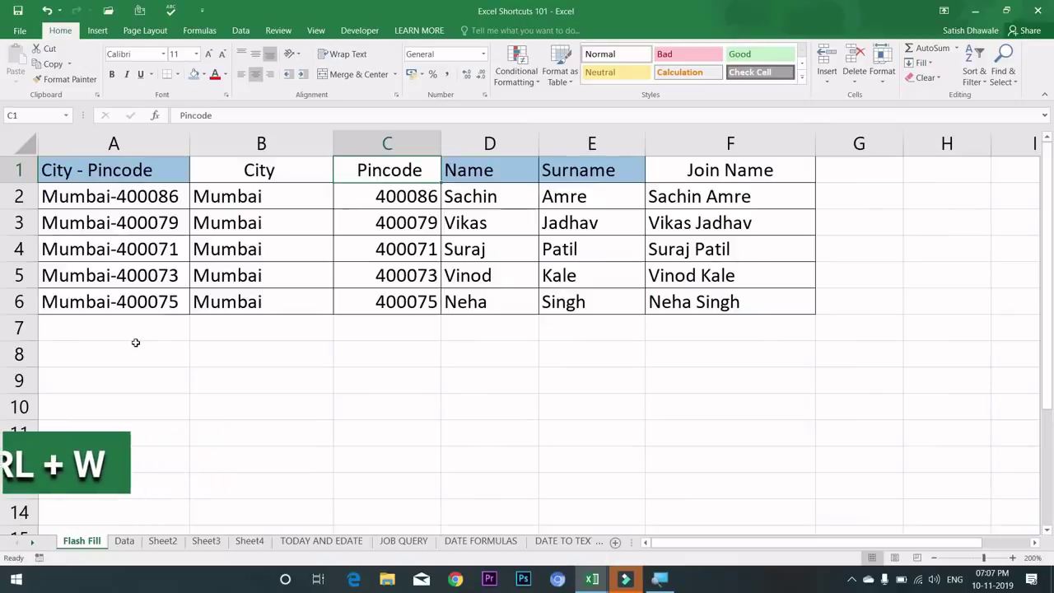
pyautogui.hotkey('ctrl', 'n')
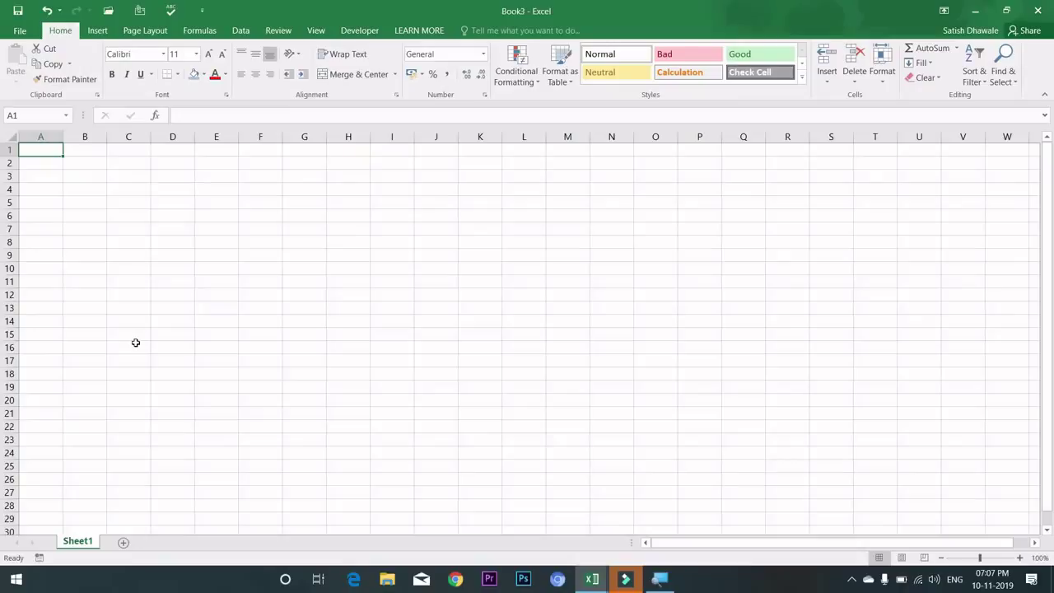
pyautogui.hotkey('ctrl', 'F4')
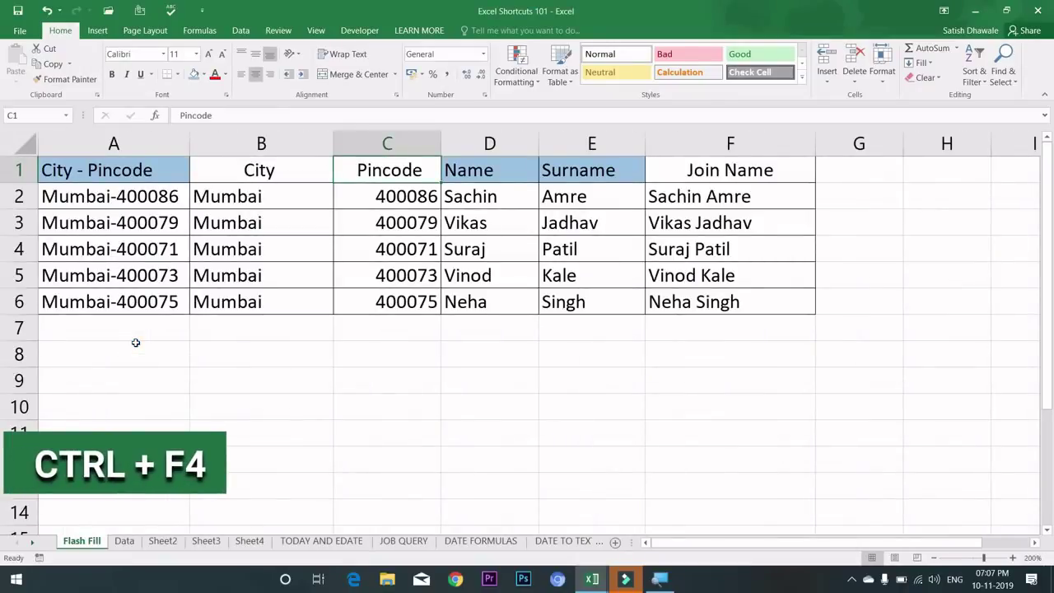
pyautogui.hotkey('ctrl', 'n')
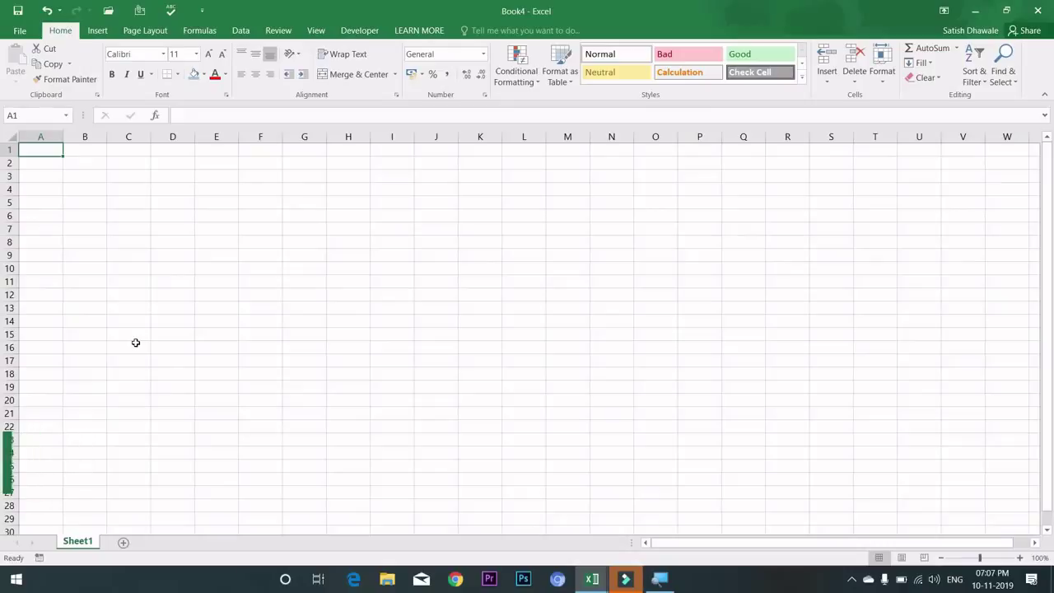
pyautogui.hotkey('alt', 'space')
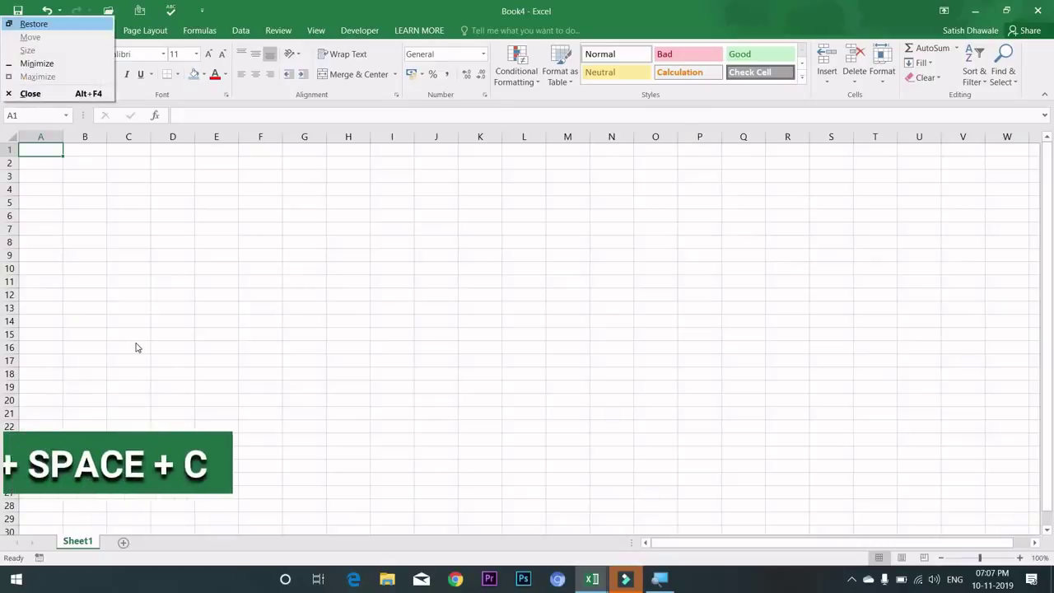
pyautogui.press('c')
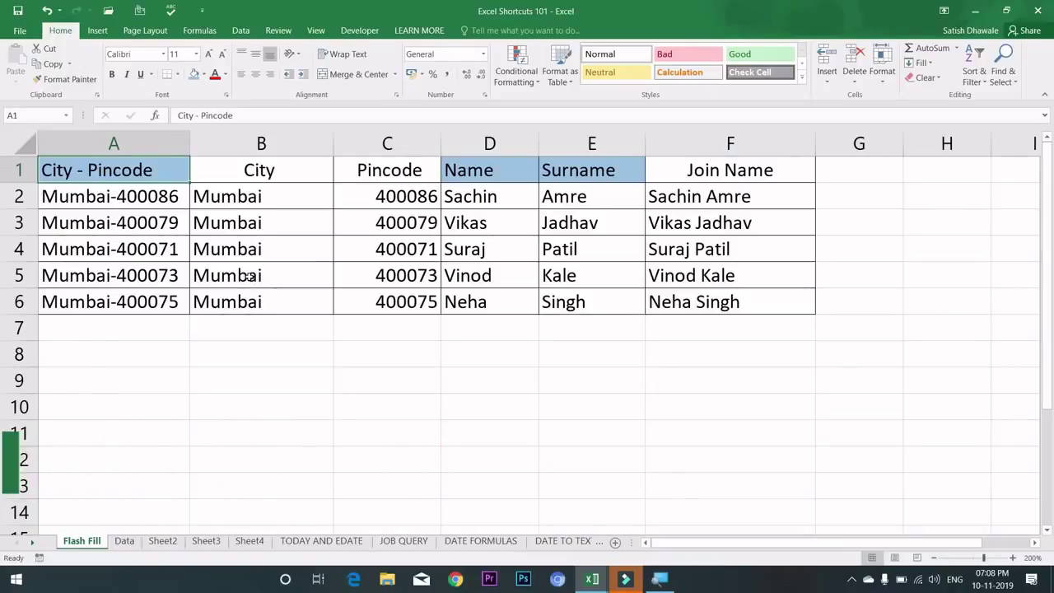
pyautogui.click(249, 277)
pyautogui.click(214, 73)
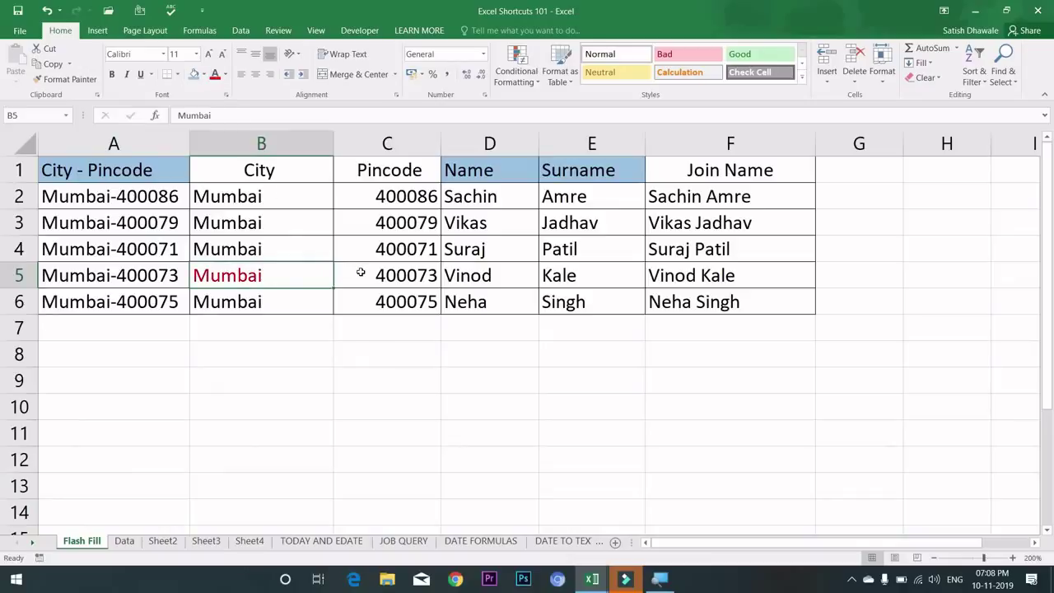
pyautogui.click(420, 226)
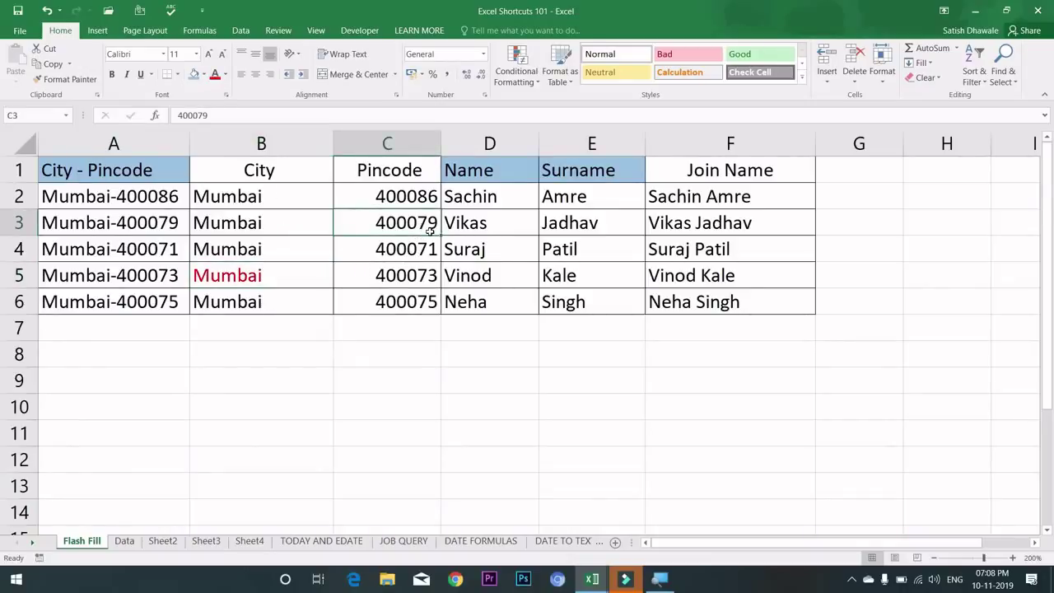
pyautogui.press('F4')
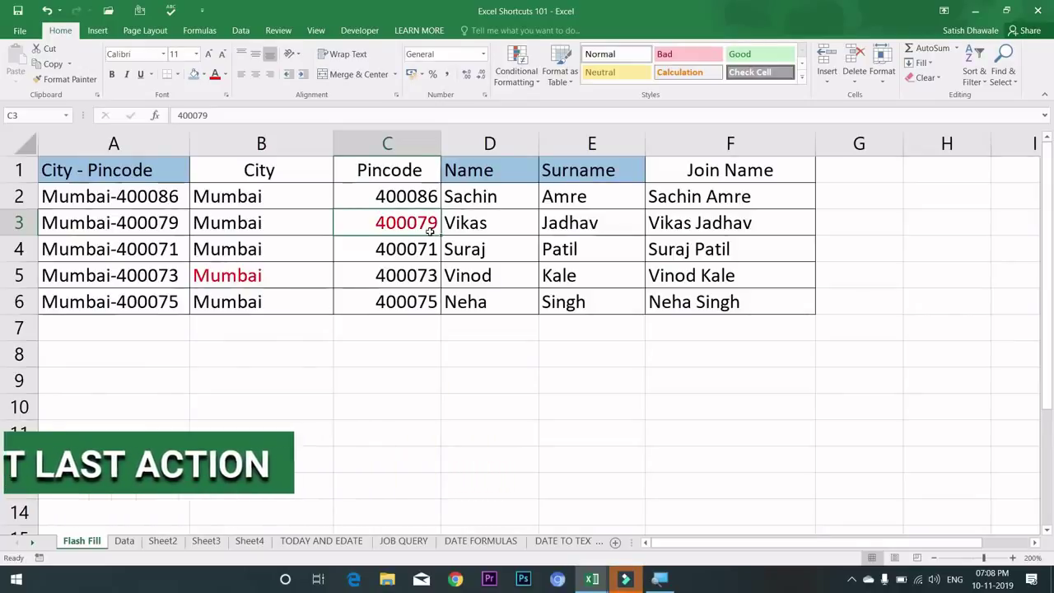
pyautogui.click(554, 222)
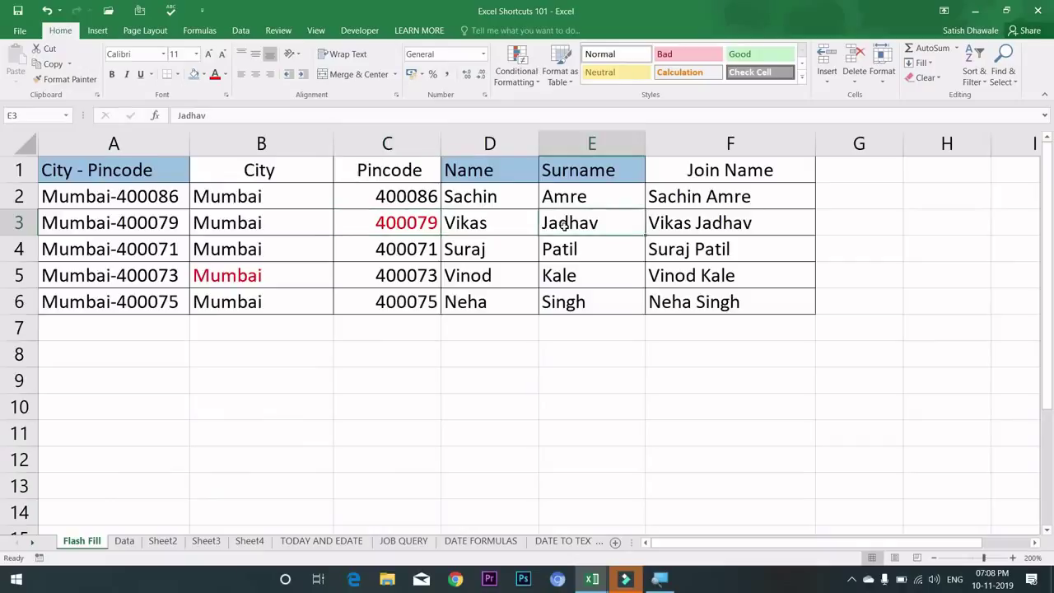
pyautogui.click(113, 75)
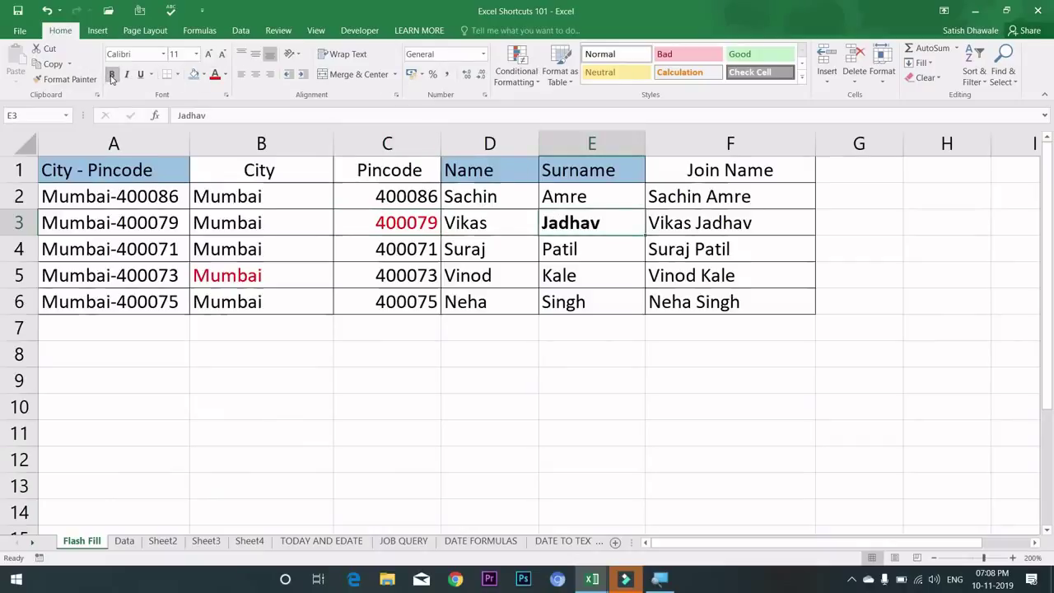
pyautogui.click(496, 279)
pyautogui.hotkey('ctrl', 'b')
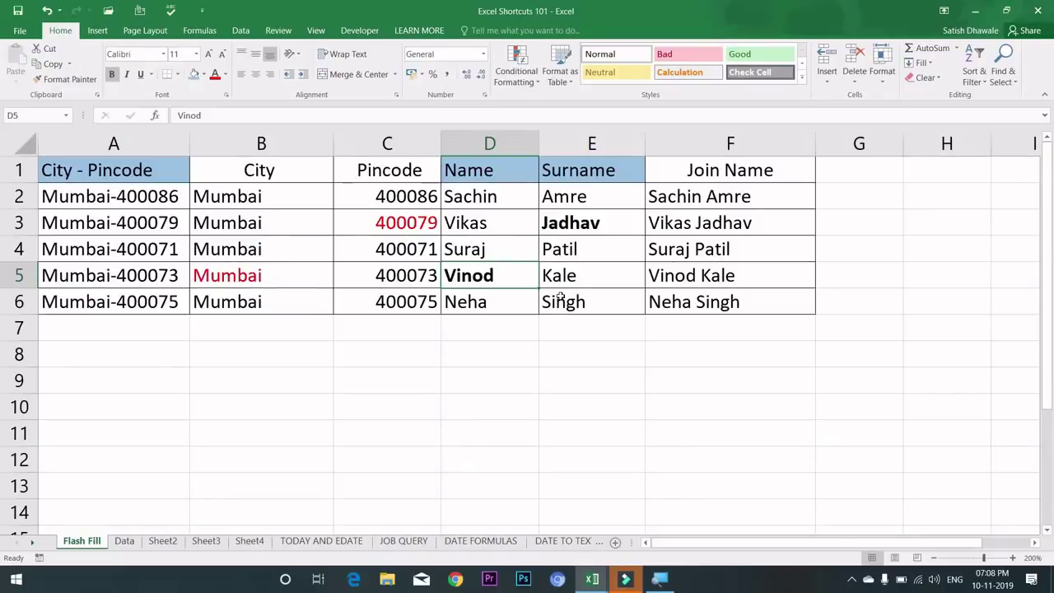
pyautogui.scroll(-1, 560, 298)
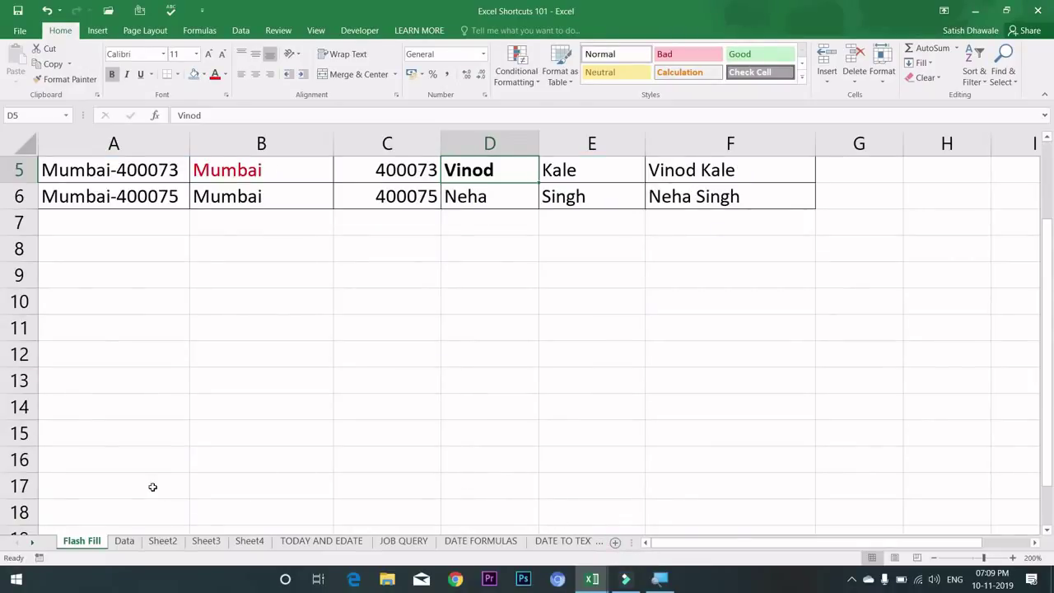
# Insert Sheet11 and Sheet12 with Shift+F11, then return to cell B2 on Flash Fill.
pyautogui.hotkey('shift', 'F11')
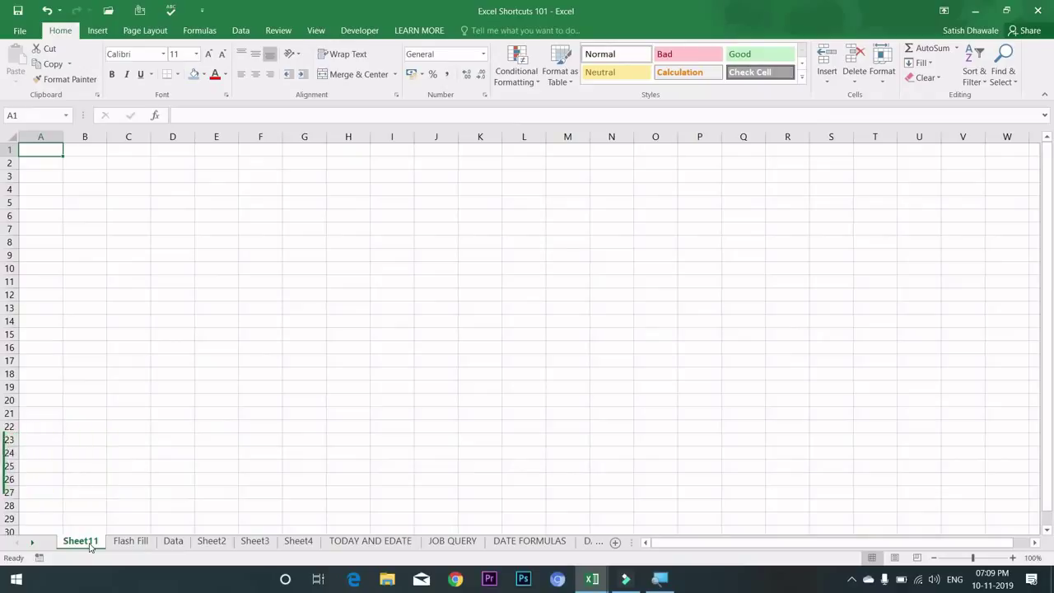
pyautogui.hotkey('shift', 'F11')
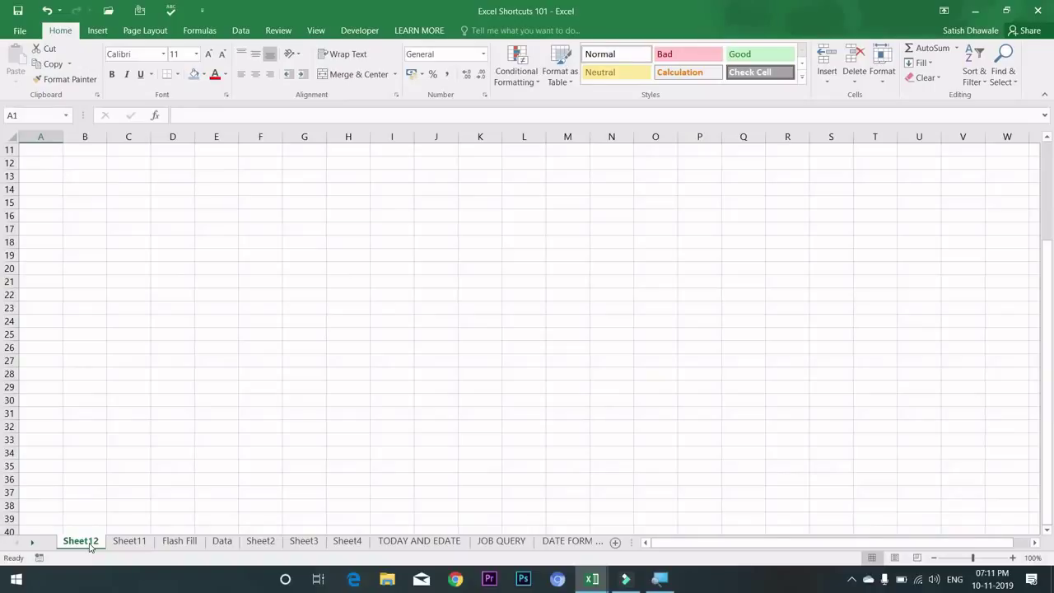
pyautogui.click(180, 541)
pyautogui.click(290, 207)
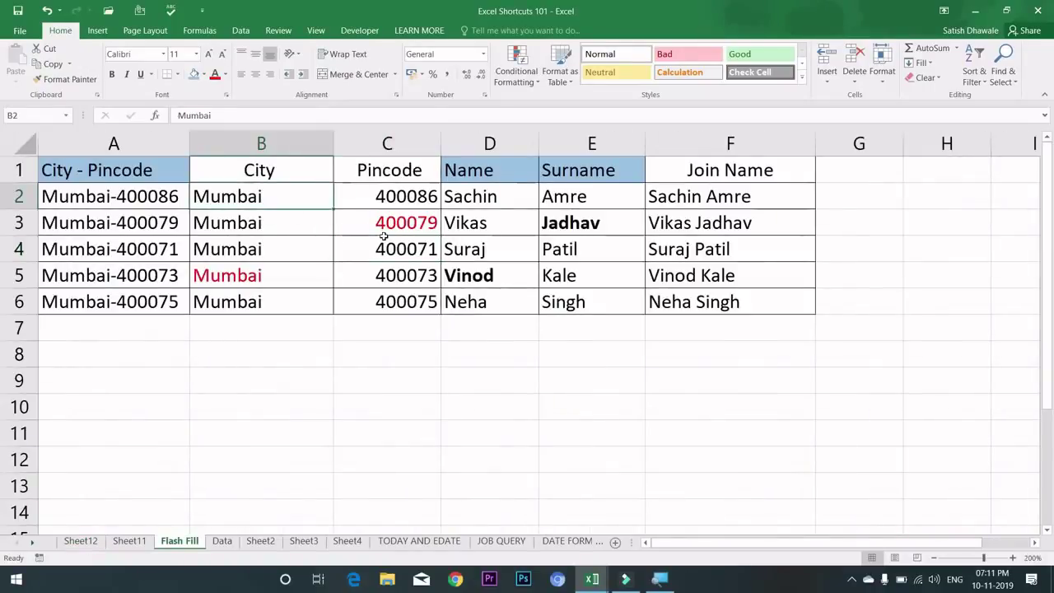
# Clear all text from A1:F6, undo the clearing, then redo it.
pyautogui.hotkey('ctrl', 'a')
pyautogui.press('Delete')
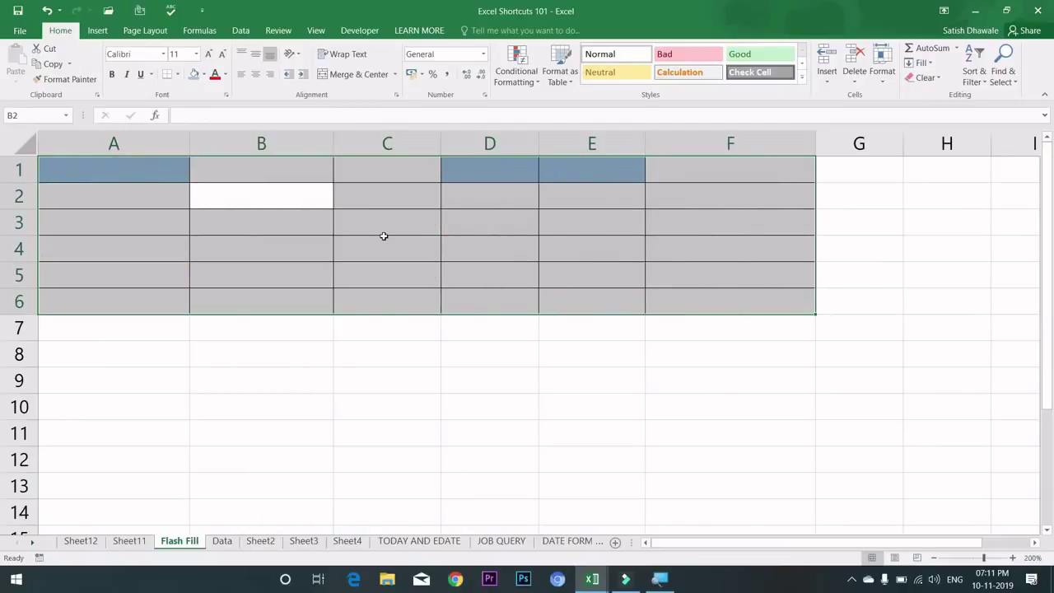
pyautogui.hotkey('ctrl', 'z')
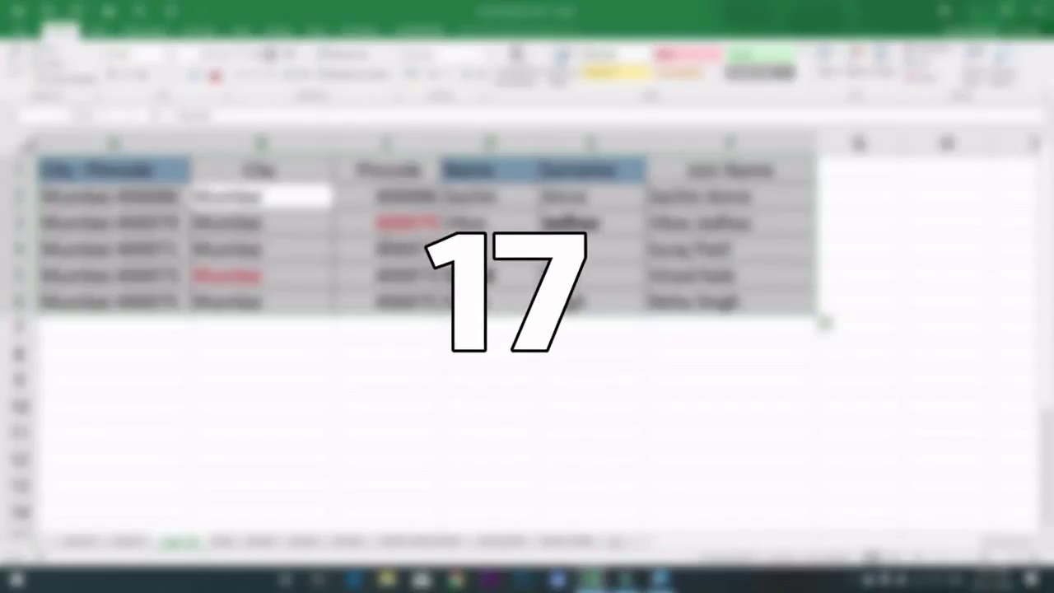
pyautogui.hotkey('ctrl', 'y')
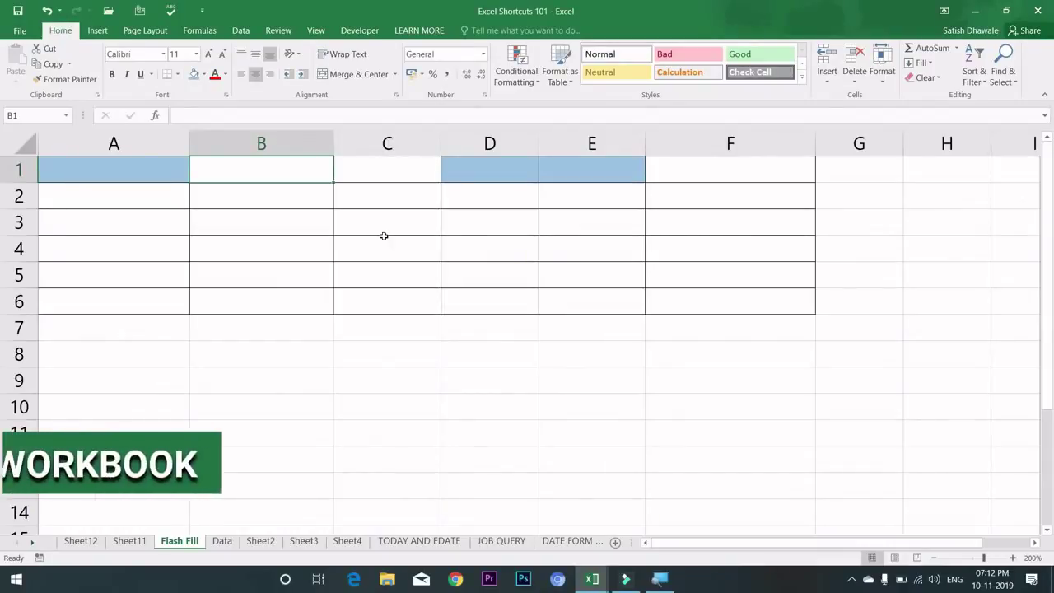
# Create and close a blank workbook, then show the Open screen of recent workbooks.
pyautogui.hotkey('ctrl', 'n')
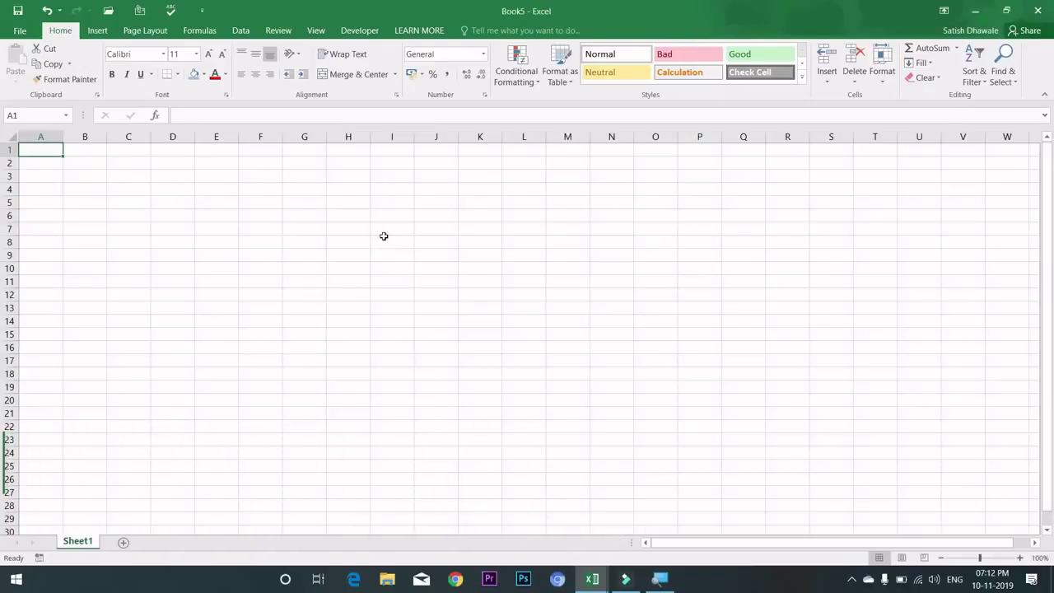
pyautogui.hotkey('ctrl', 'w')
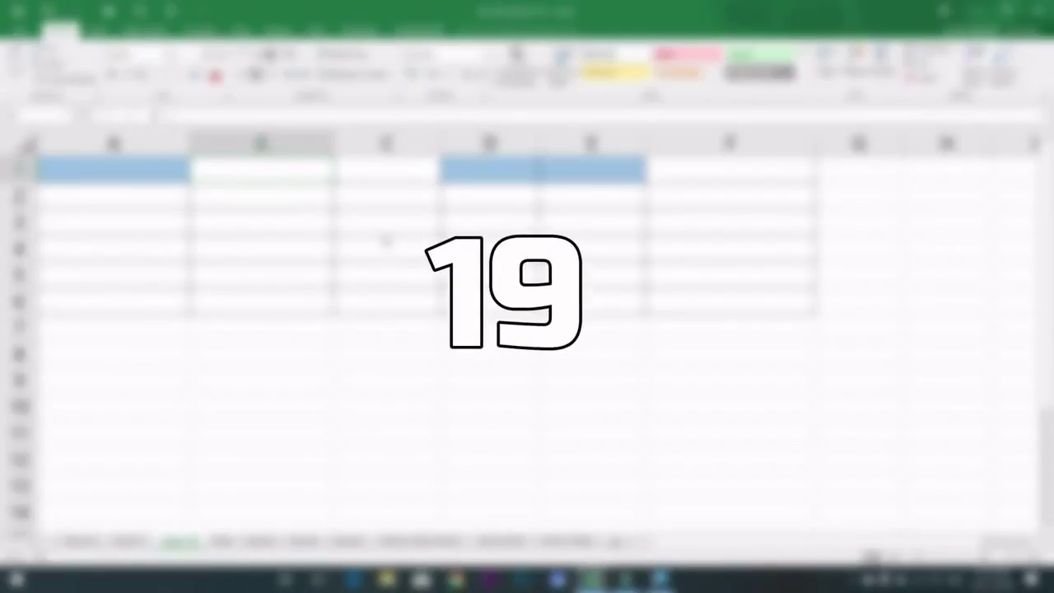
pyautogui.hotkey('ctrl', 'o')
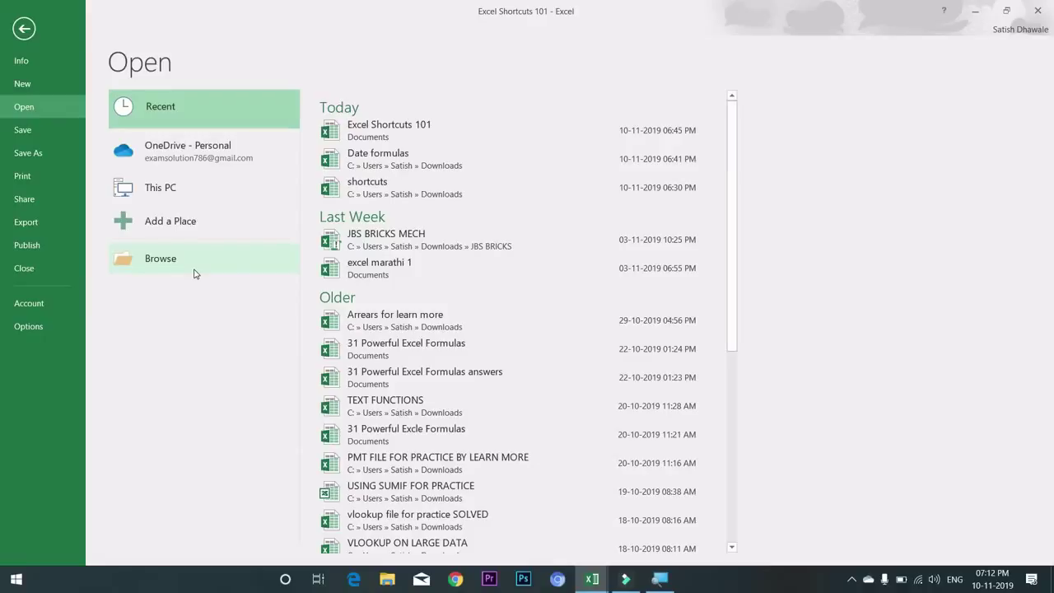
# Start saving a new blank Book6, cancel the Browse dialog, and return to Flash Fill cell C3.
pyautogui.press('Escape')
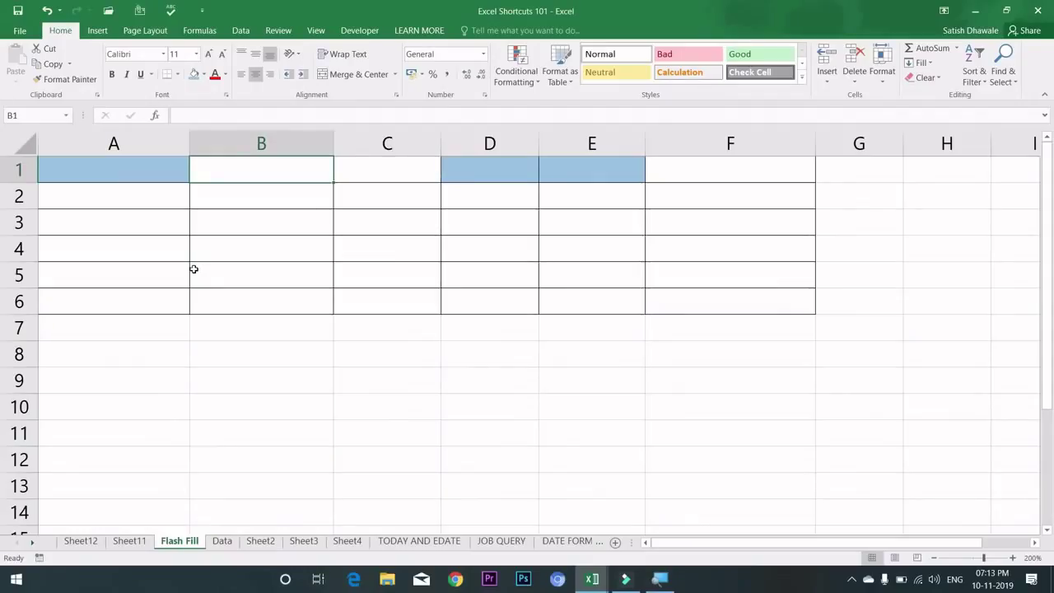
pyautogui.hotkey('ctrl', 'n')
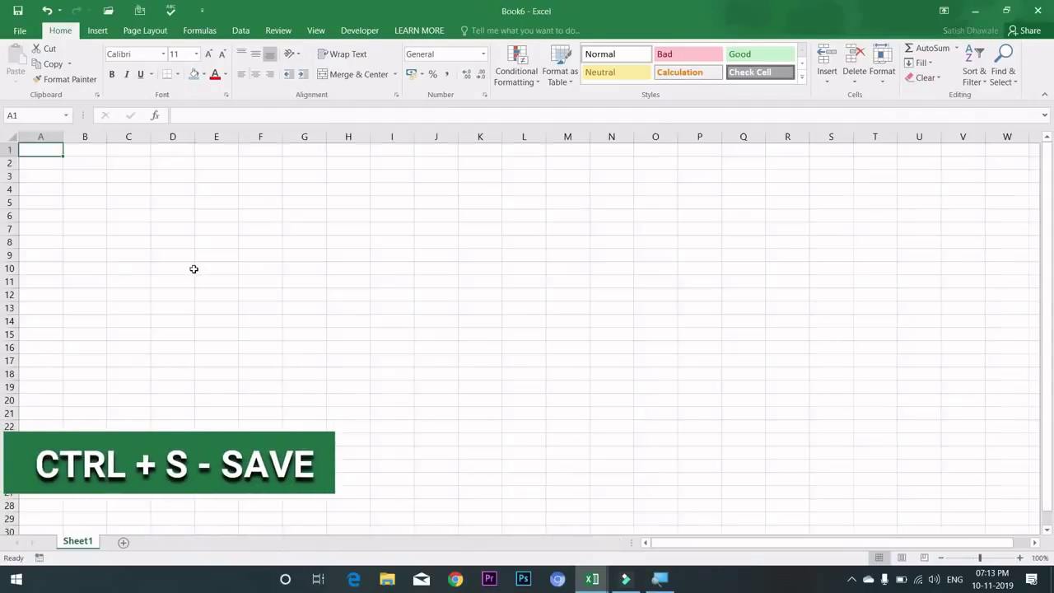
pyautogui.hotkey('ctrl', 's')
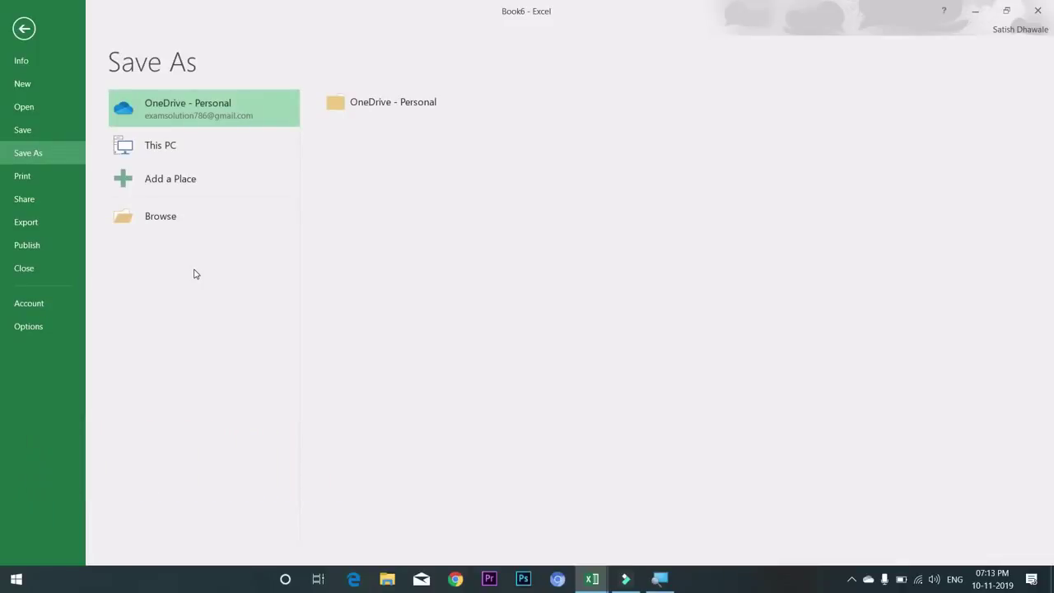
pyautogui.click(207, 219)
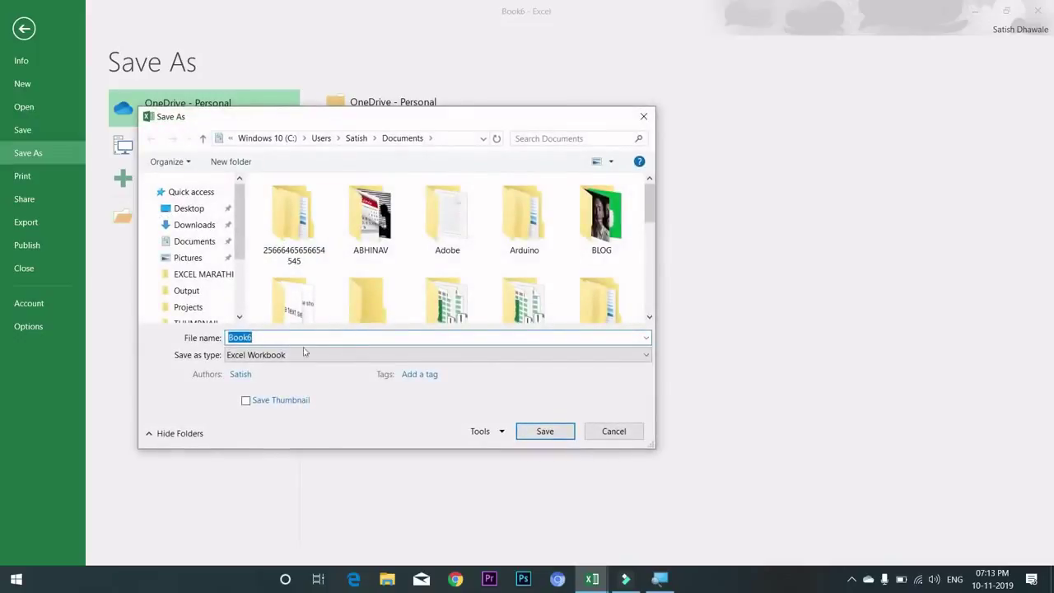
pyautogui.press('Escape')
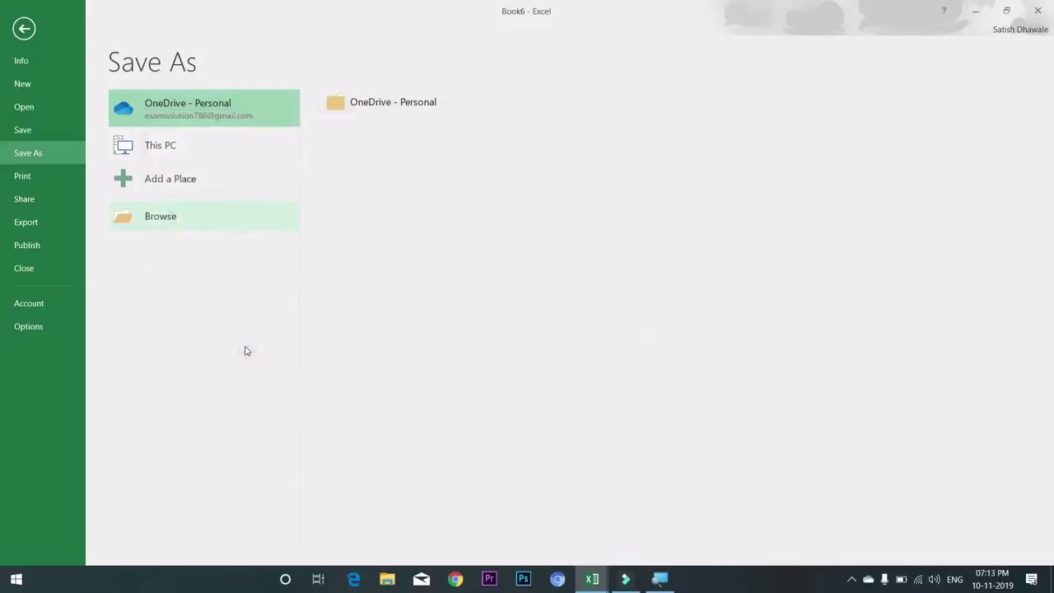
pyautogui.press('Escape')
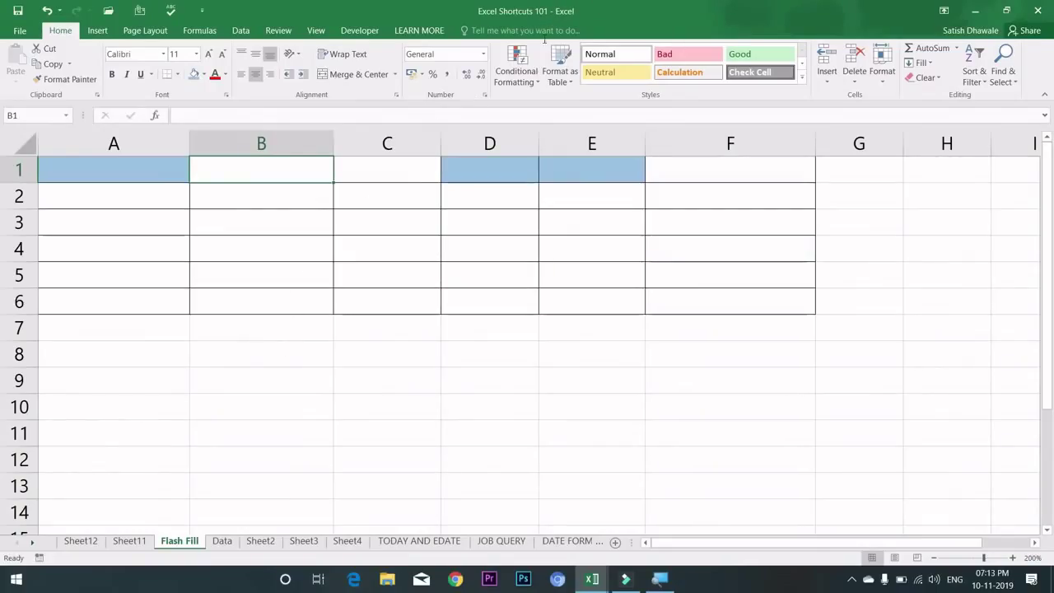
pyautogui.click(343, 219)
# Undo the clearing to restore the Flash Fill table, then bring up Save As and print preview.
pyautogui.moveTo(256, 193); pyautogui.dragTo(82, 169)
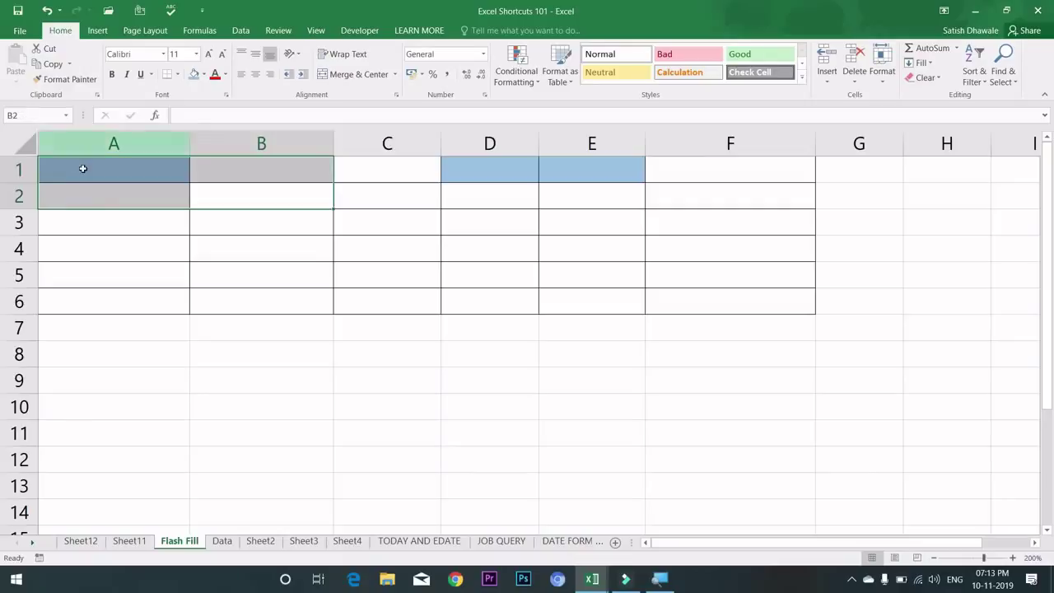
pyautogui.click(87, 177)
pyautogui.hotkey('ctrl', 'z')
pyautogui.click(212, 249)
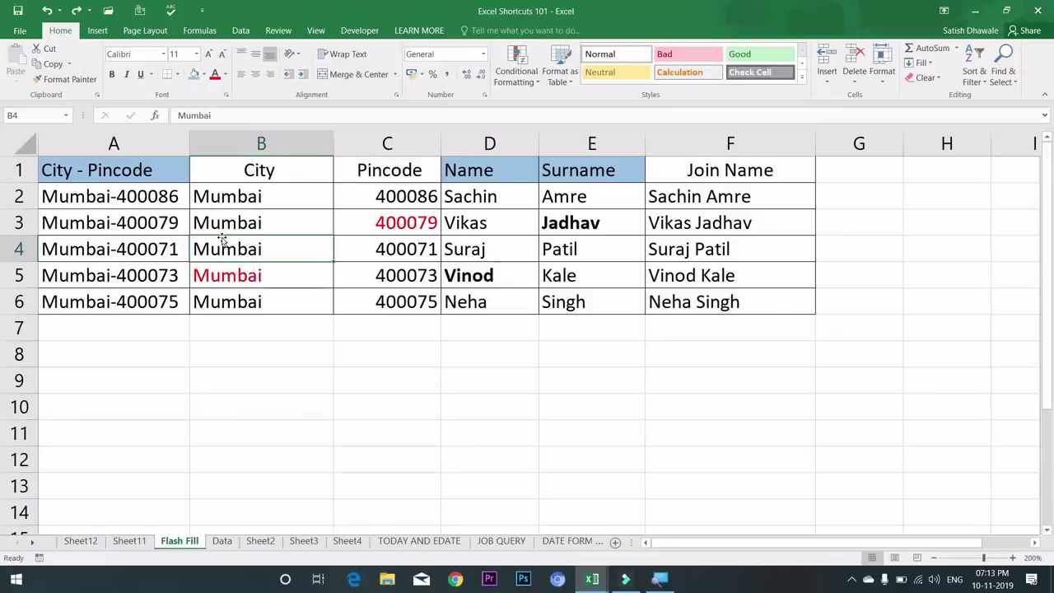
pyautogui.press('F12')
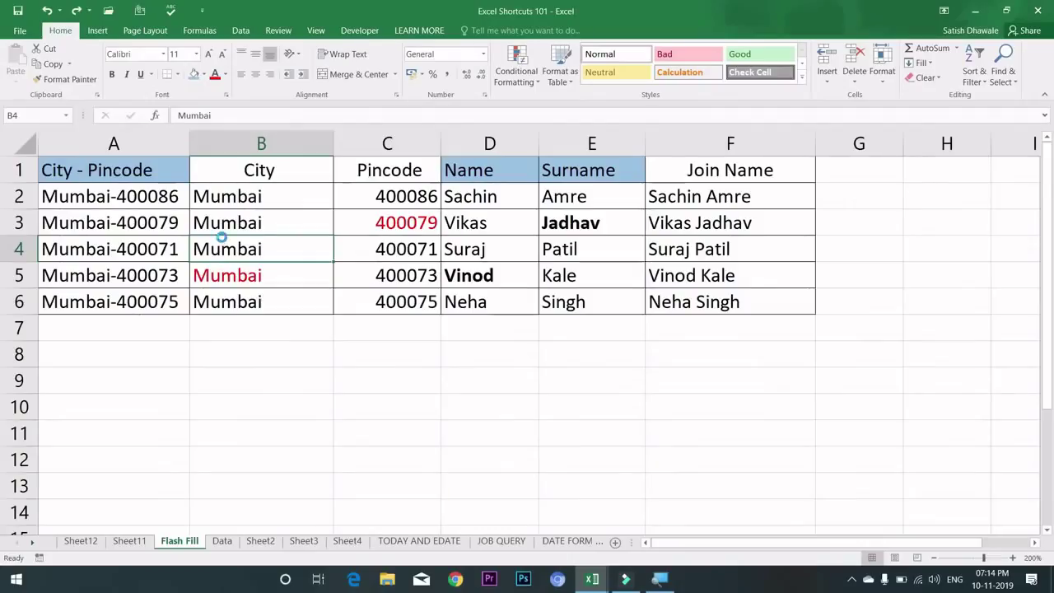
pyautogui.hotkey('ctrl', 'o')
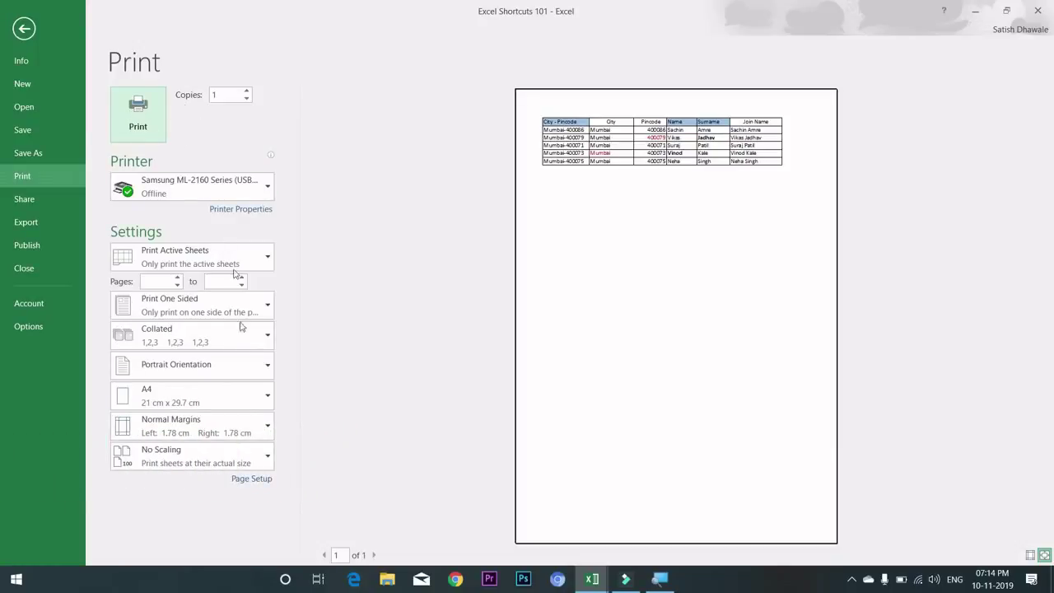
# Leave the print preview, open Excel Help briefly, and move down to cell A2.
pyautogui.press('Escape')
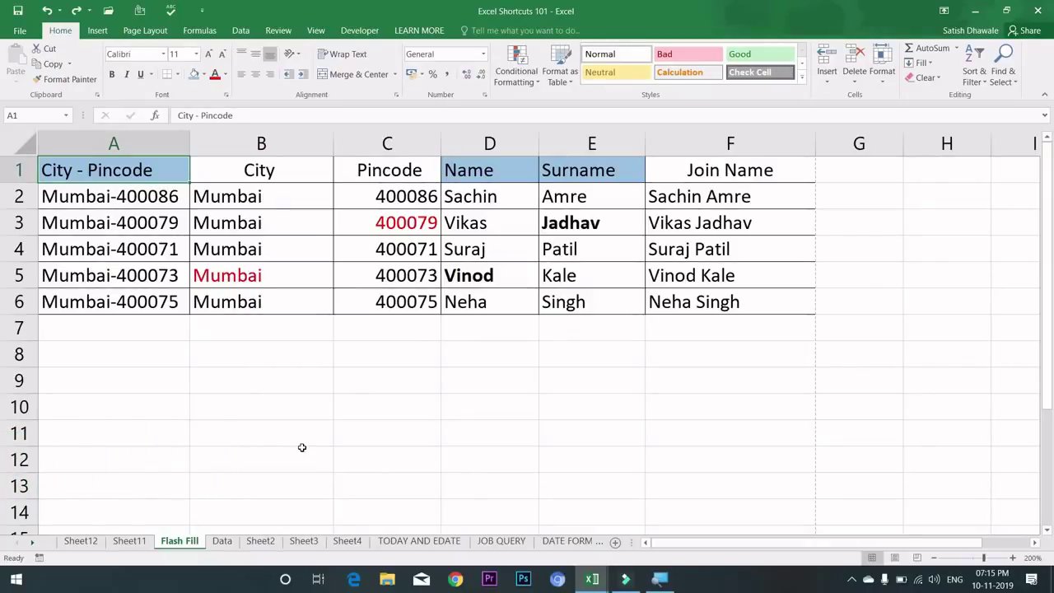
pyautogui.press('F1')
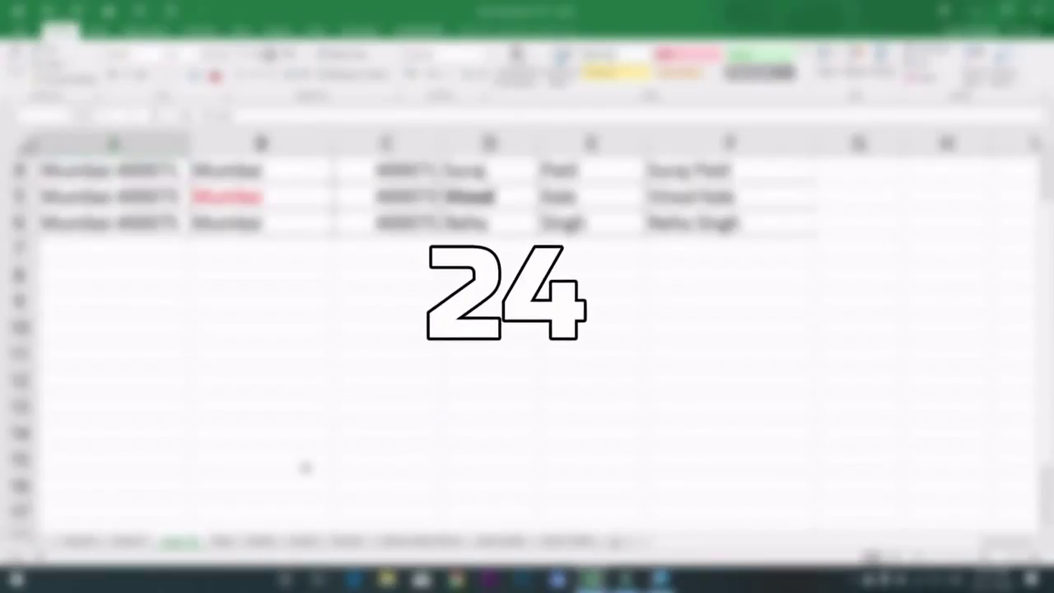
pyautogui.press('Down')
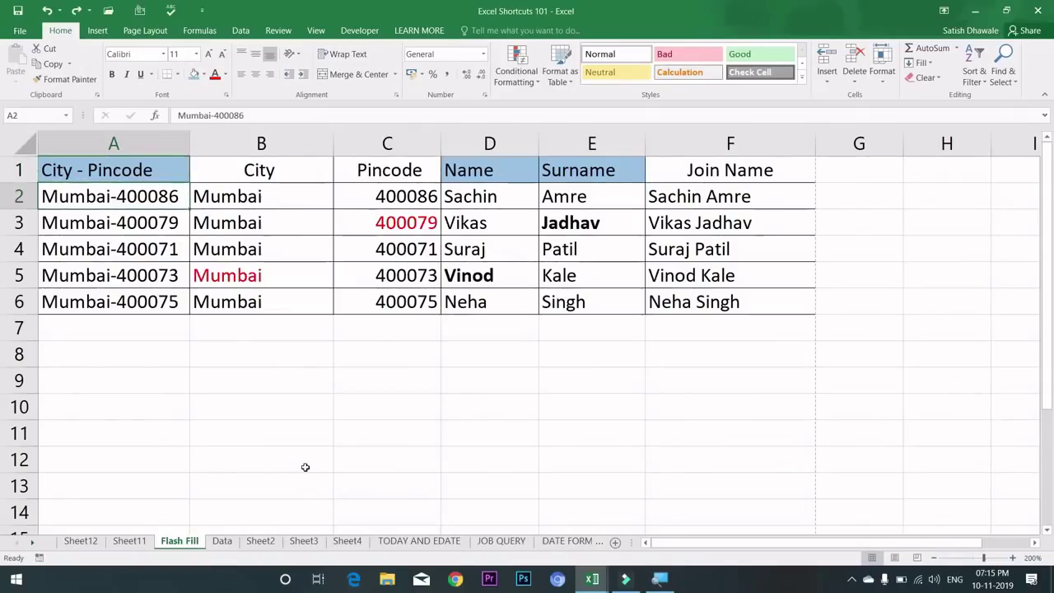
pyautogui.press('Right')
pyautogui.press('Down')
pyautogui.press('Down')
pyautogui.press('Down')
pyautogui.press('Down')
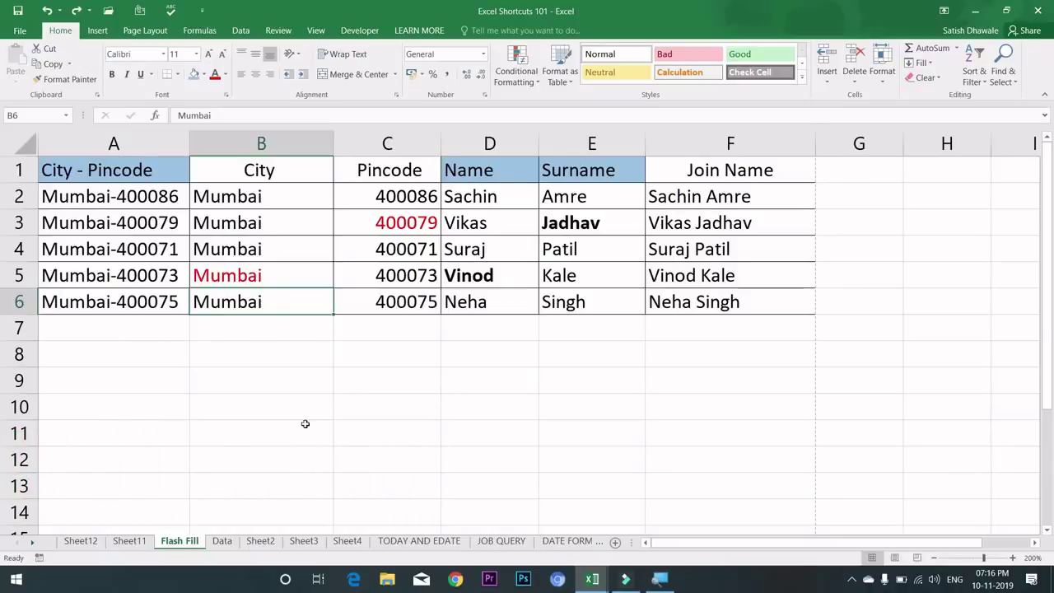
pyautogui.click(322, 385)
pyautogui.write('Compter')
pyautogui.press('Return')
pyautogui.click(322, 385)
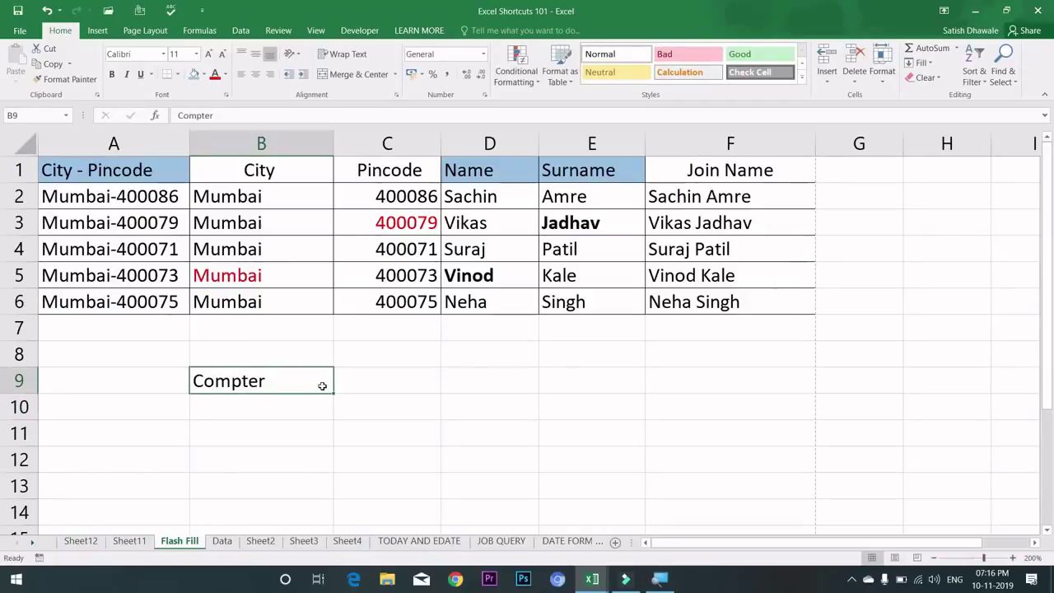
pyautogui.press('F7')
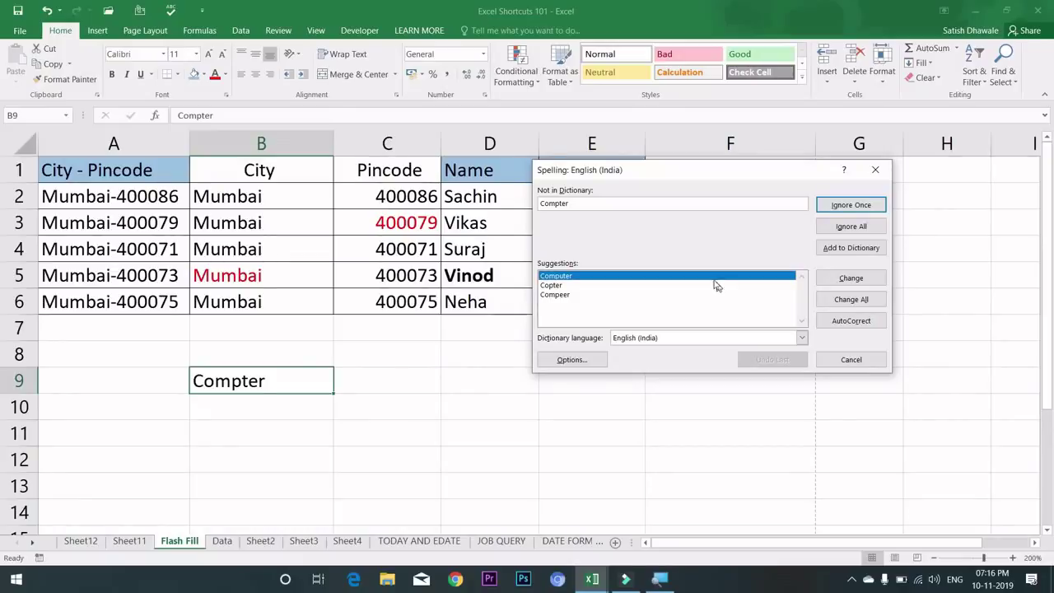
pyautogui.click(696, 294)
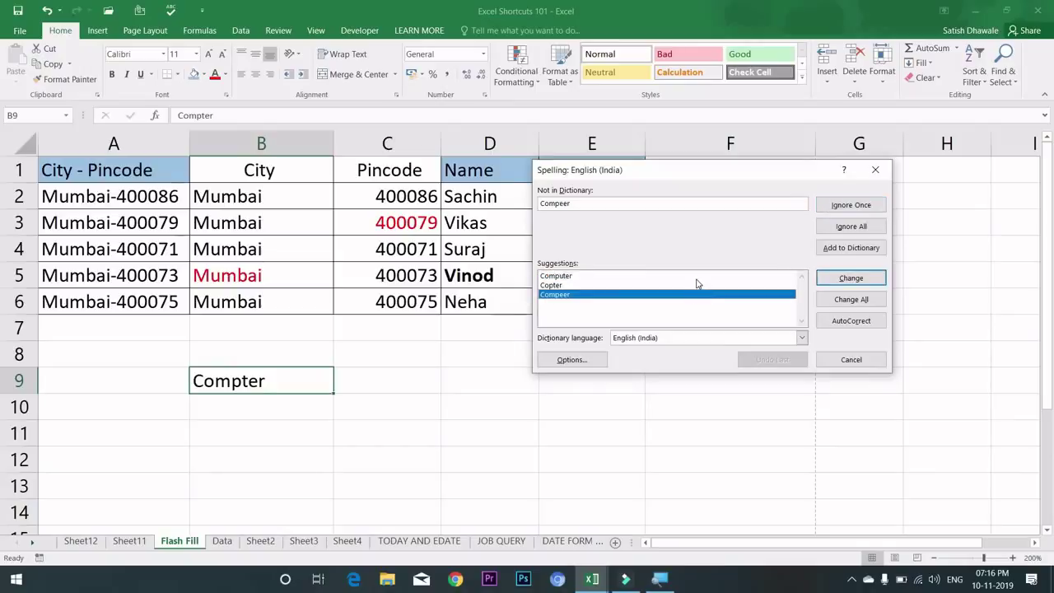
pyautogui.click(699, 277)
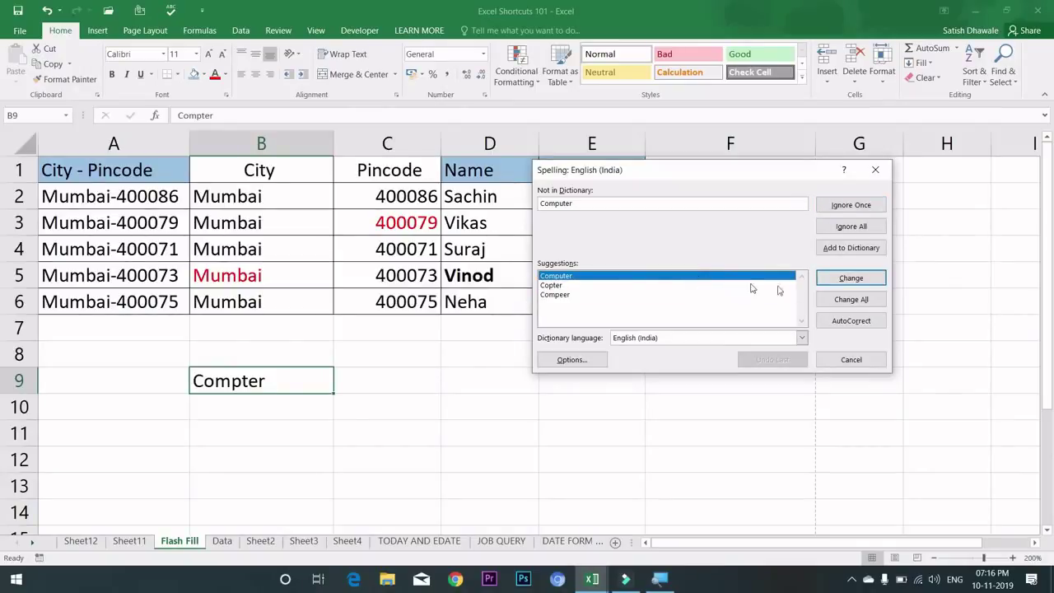
pyautogui.click(863, 282)
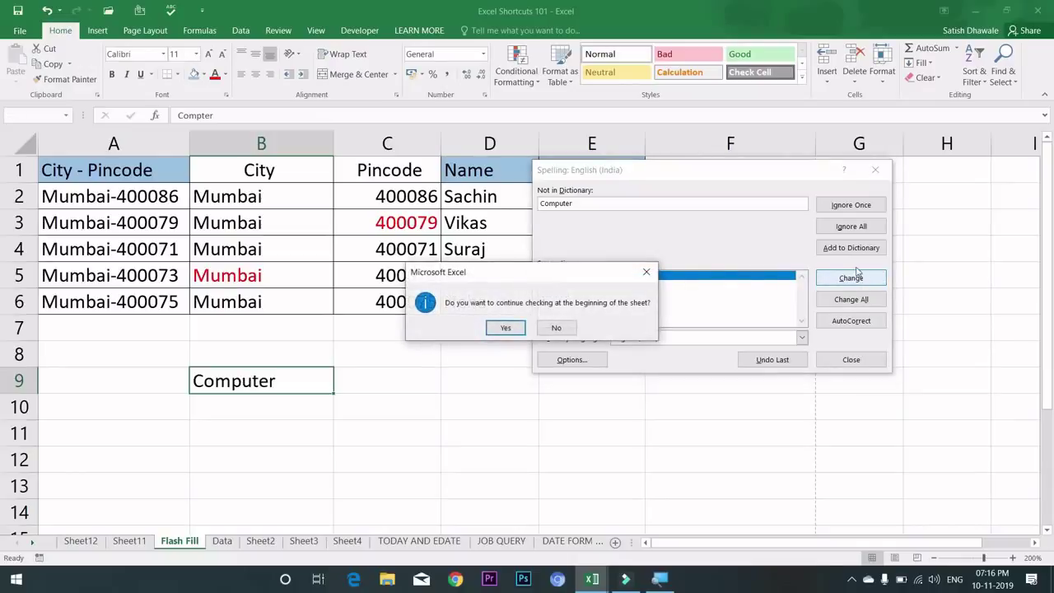
pyautogui.click(506, 328)
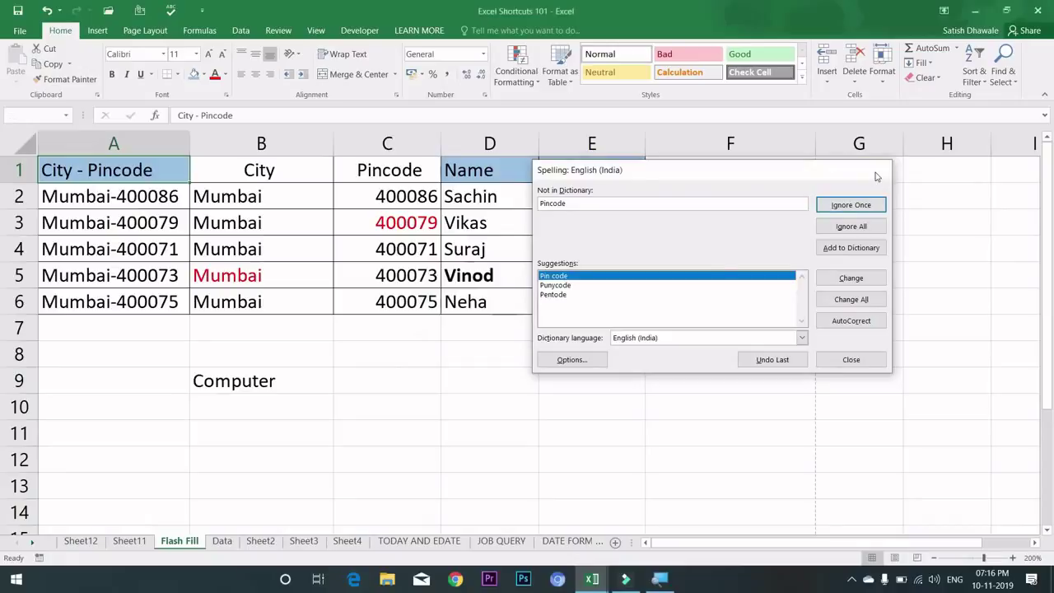
pyautogui.click(876, 169)
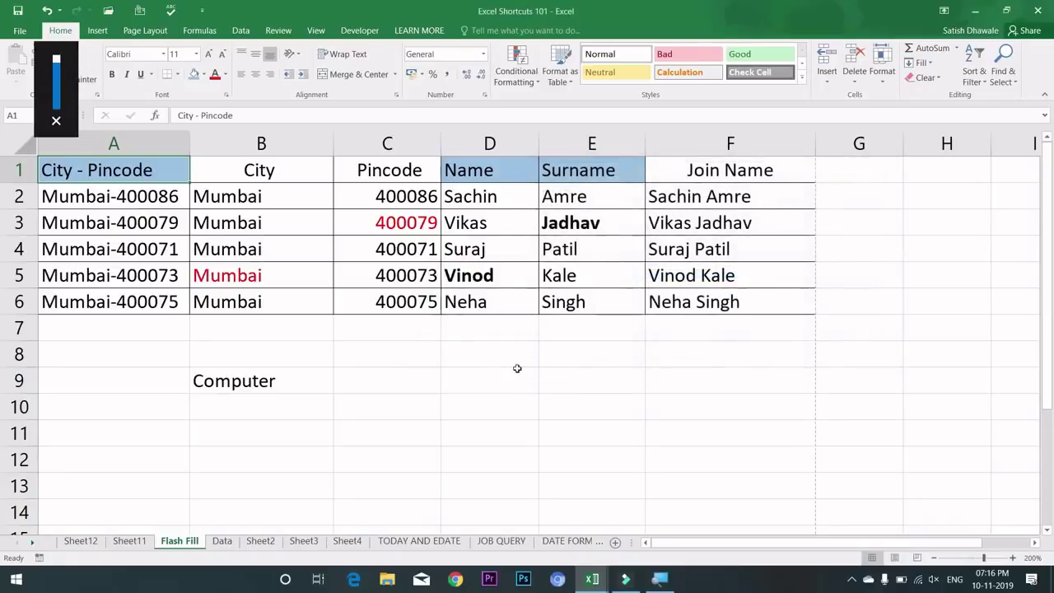
pyautogui.click(454, 380)
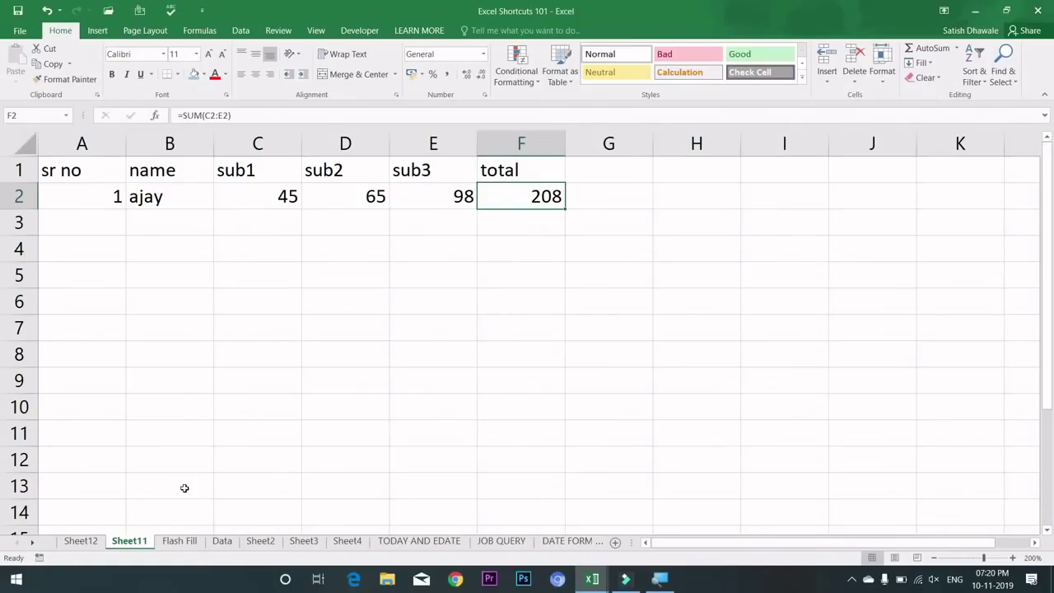
# Evaluate C2:E2 in F2's formula to {45,65,98}, then undo, keeping =SUM(C2:E2) giving 208.
pyautogui.doubleClick(531, 196)
pyautogui.moveTo(533, 196); pyautogui.dragTo(620, 203)
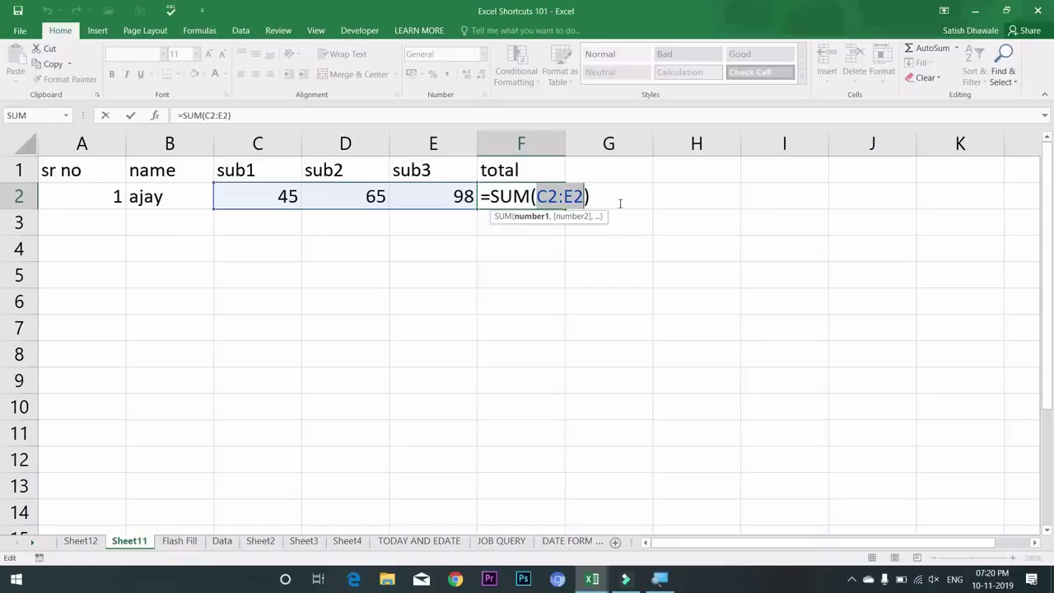
pyautogui.press('F9')
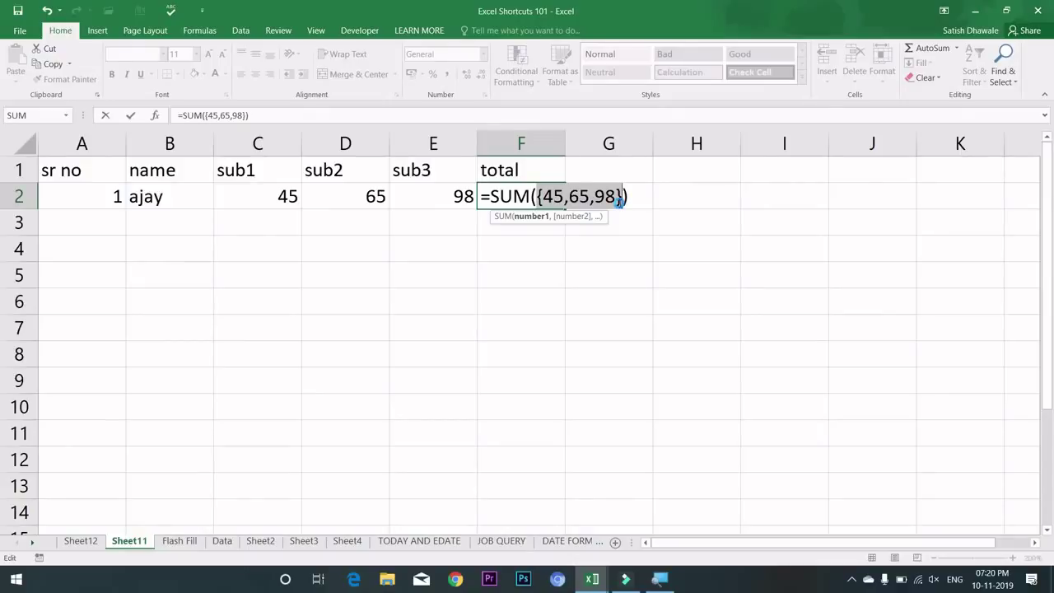
pyautogui.hotkey('ctrl', 'z')
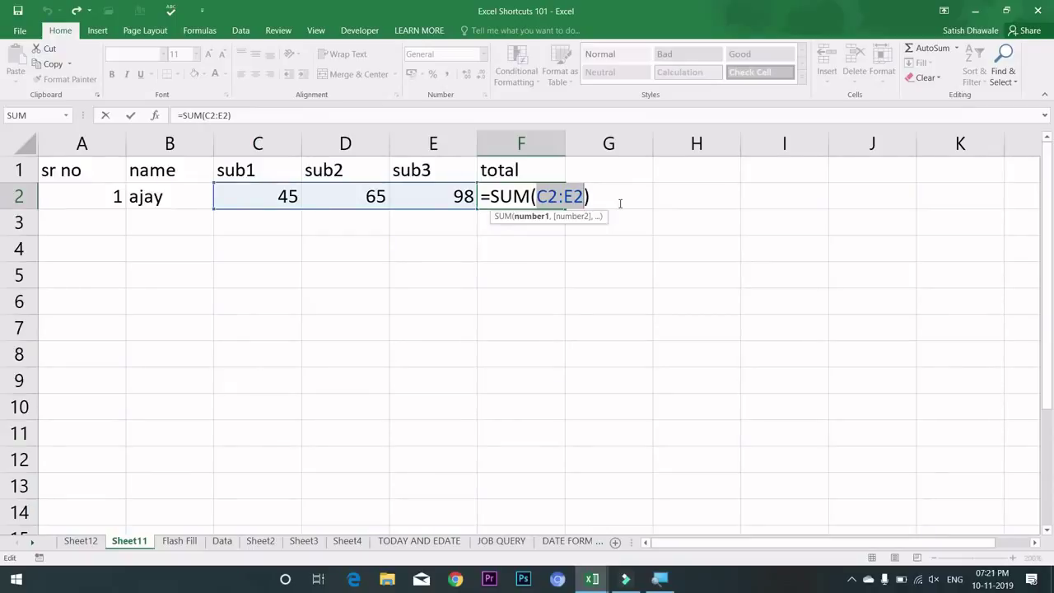
pyautogui.press('Return')
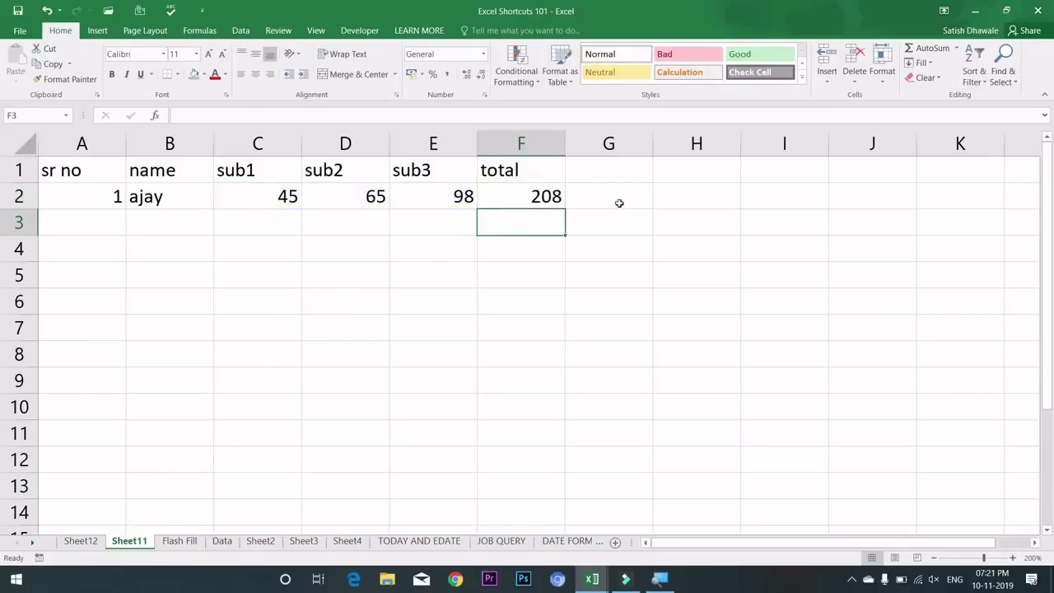
pyautogui.click(537, 198)
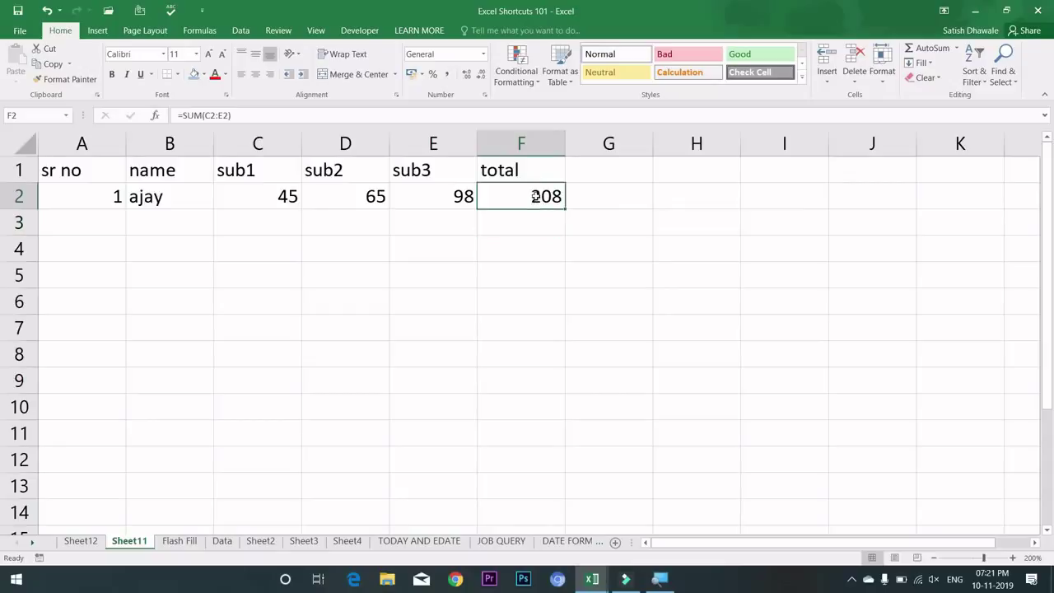
# Convert F2's C2:E2 reference to fixed values, making it =SUM({45,65,98}).
pyautogui.doubleClick(537, 197)
pyautogui.moveTo(537, 196); pyautogui.dragTo(582, 196)
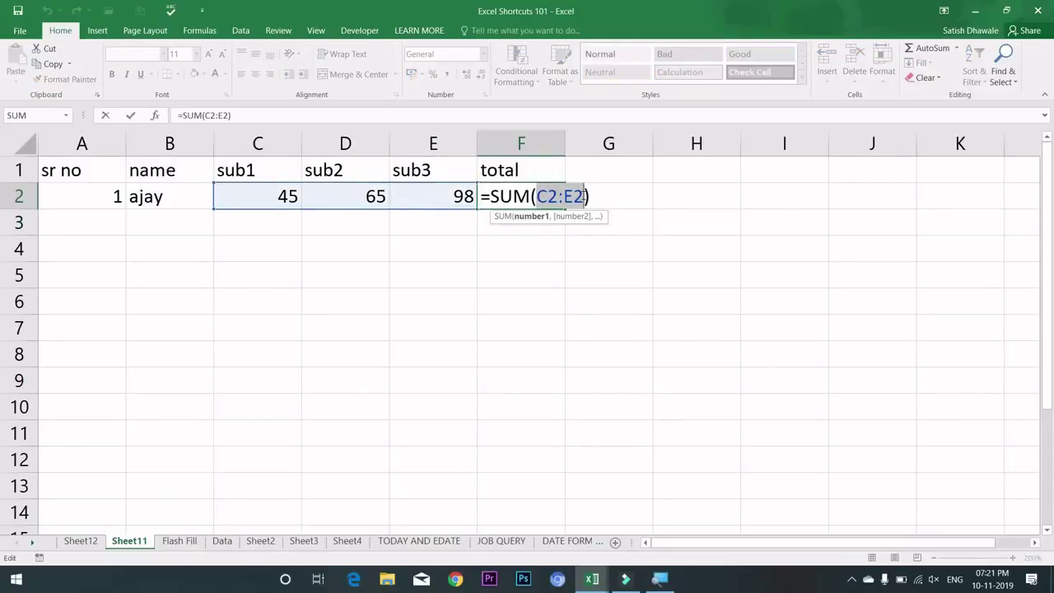
pyautogui.press('F9')
pyautogui.press('Return')
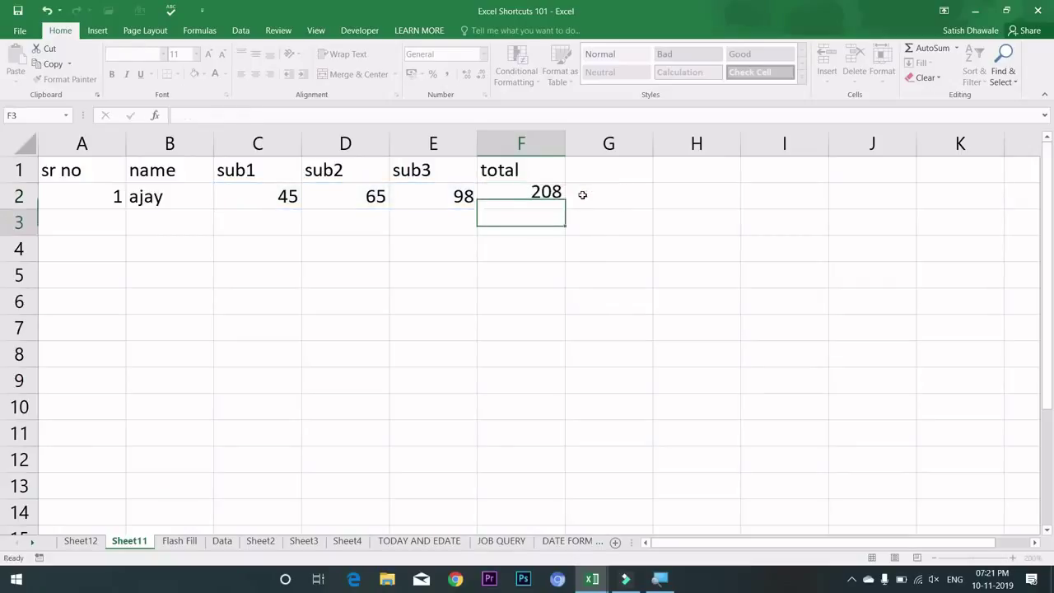
# Test the fixed total by entering 85 in D2, checking F2 stays 208, then undoing.
pyautogui.click(556, 196)
pyautogui.doubleClick(554, 196)
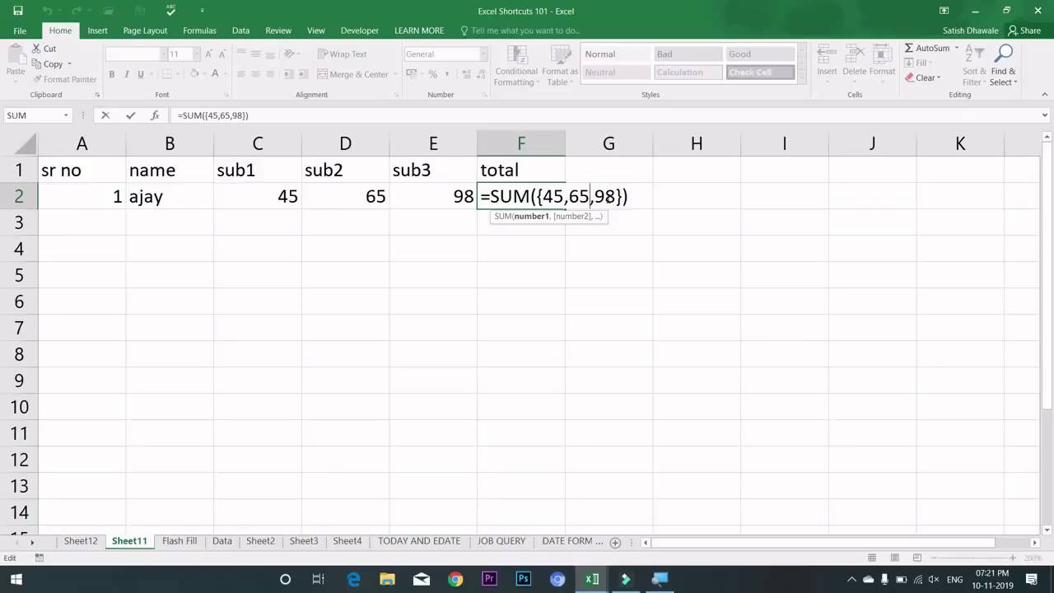
pyautogui.press('Escape')
pyautogui.press('Left')
pyautogui.press('Left')
pyautogui.write('85')
pyautogui.press('Return')
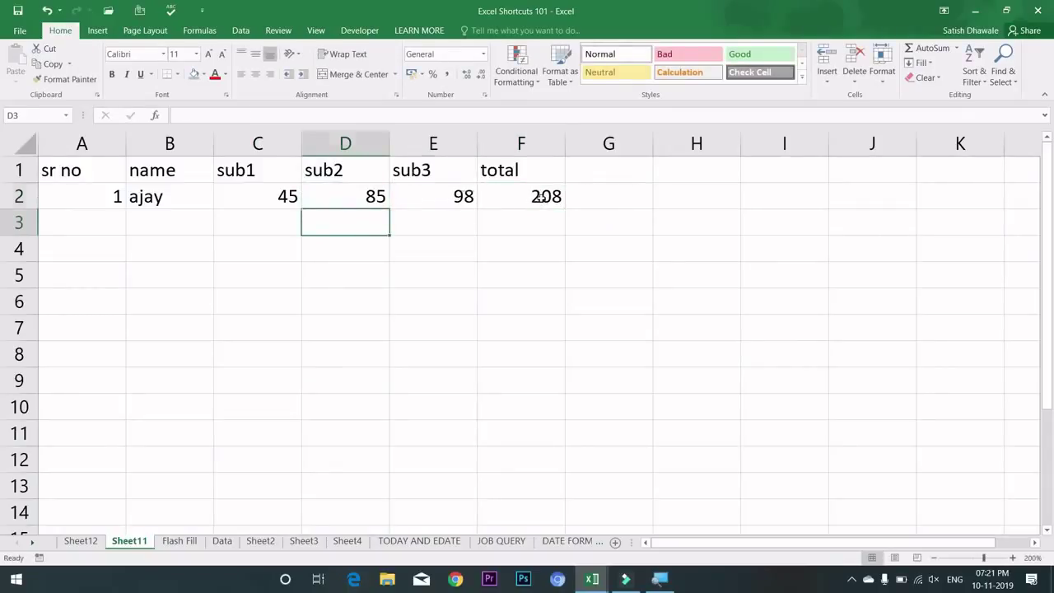
pyautogui.doubleClick(540, 198)
pyautogui.press('Escape')
pyautogui.hotkey('ctrl', 'z')
# Reselect the {45,65,98} list in F2's formula and recommit it unchanged with Ctrl+Enter.
pyautogui.click(540, 197)
pyautogui.doubleClick(540, 197)
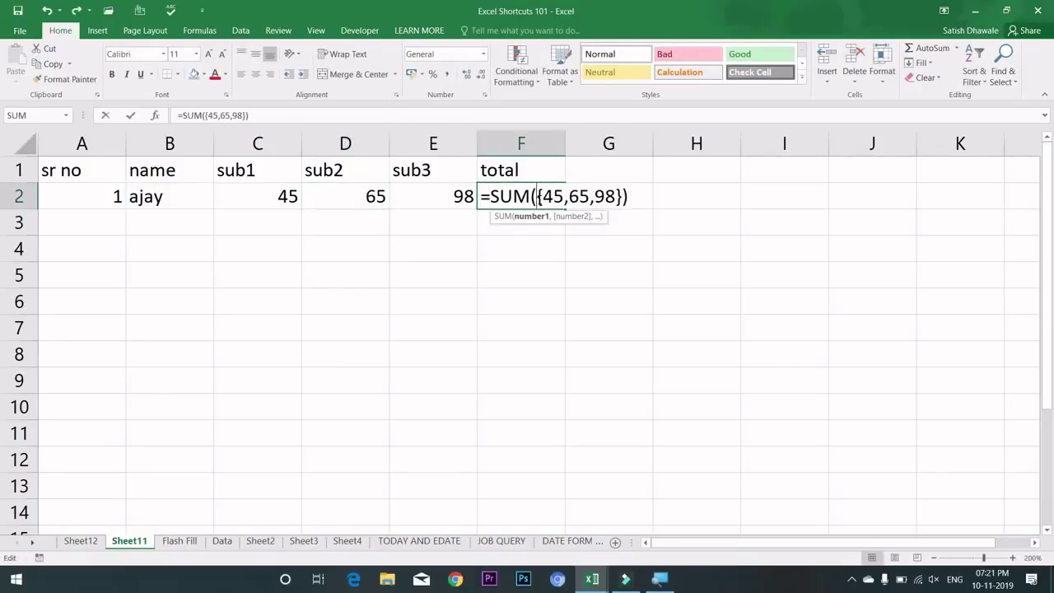
pyautogui.moveTo(537, 198); pyautogui.dragTo(624, 198)
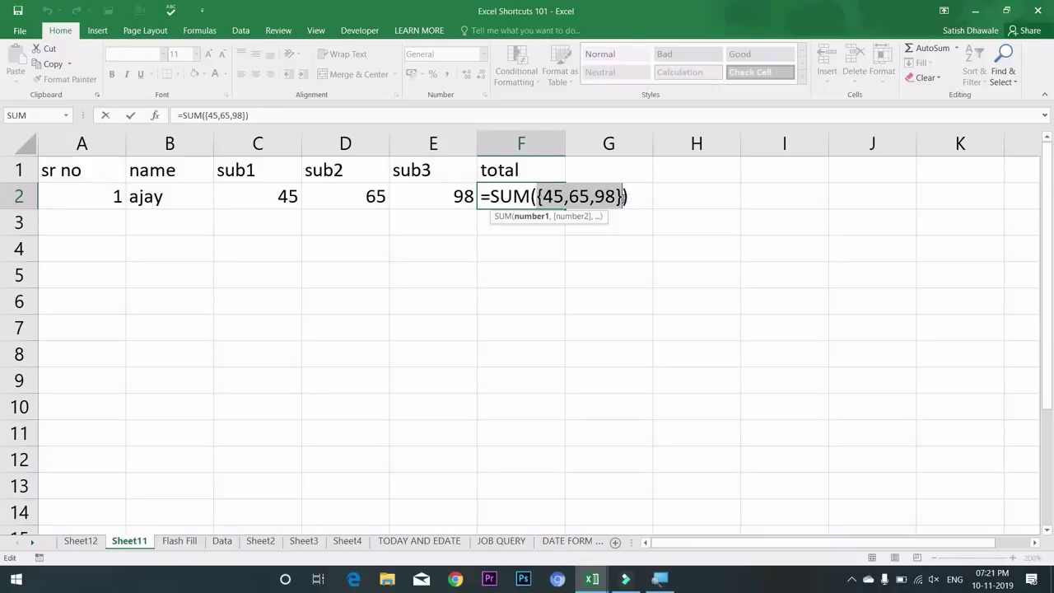
pyautogui.hotkey('ctrl', 'Return')
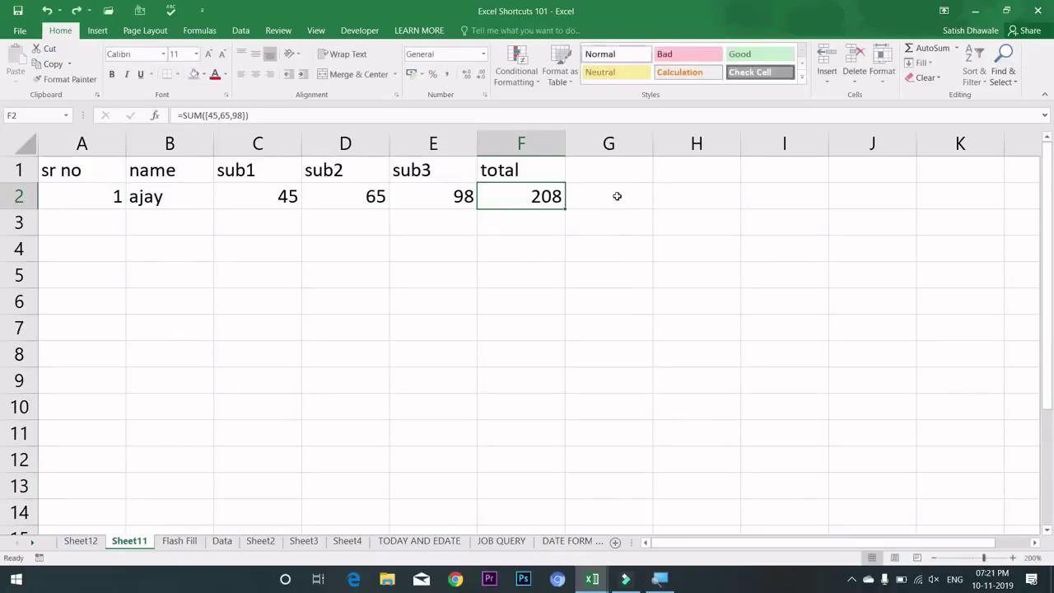
pyautogui.doubleClick(548, 199)
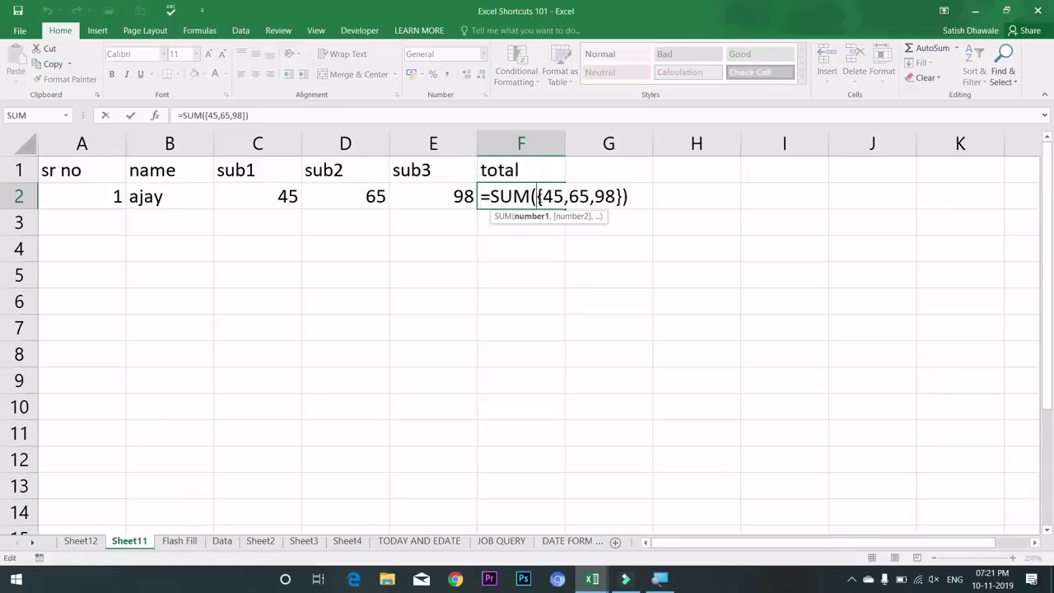
pyautogui.moveTo(536, 195); pyautogui.dragTo(630, 196)
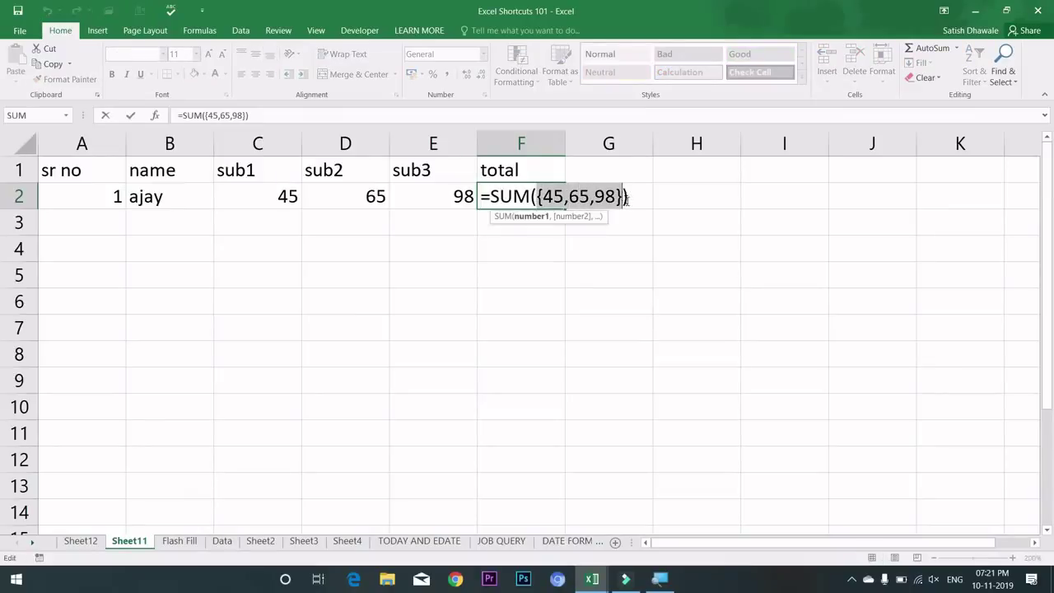
pyautogui.hotkey('ctrl', 'Return')
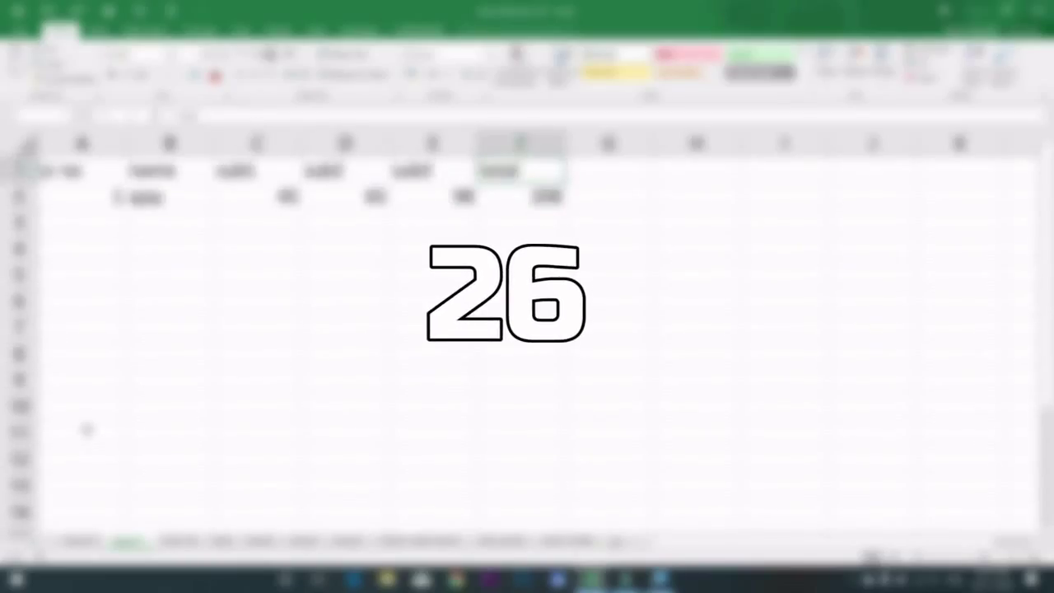
pyautogui.press('Left')
pyautogui.press('Left')
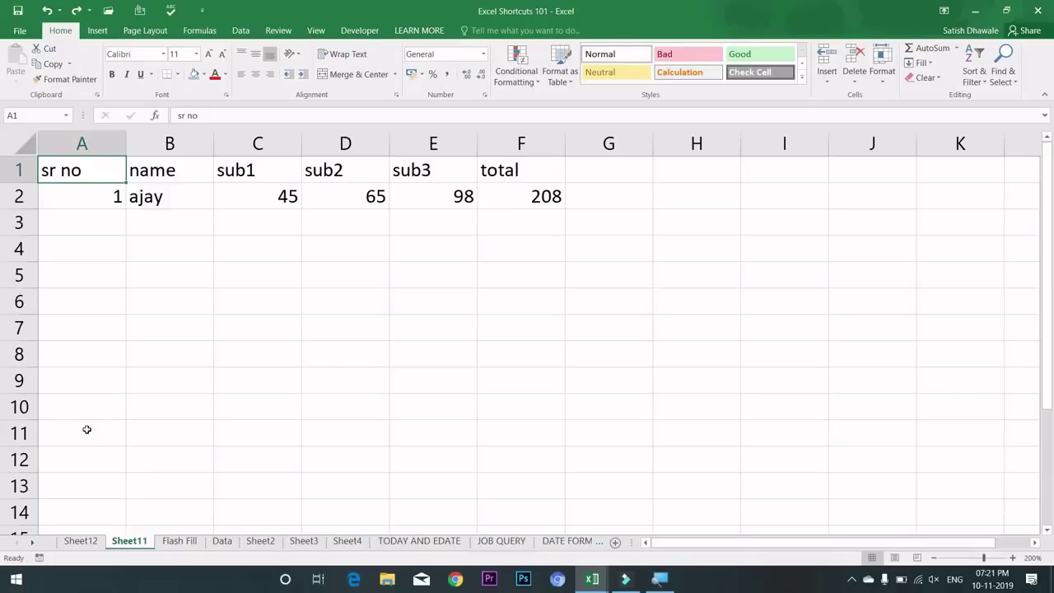
# Zoom Sheet11 to a custom 350% magnification.
pyautogui.hotkey('alt', 'v')
pyautogui.press('z')
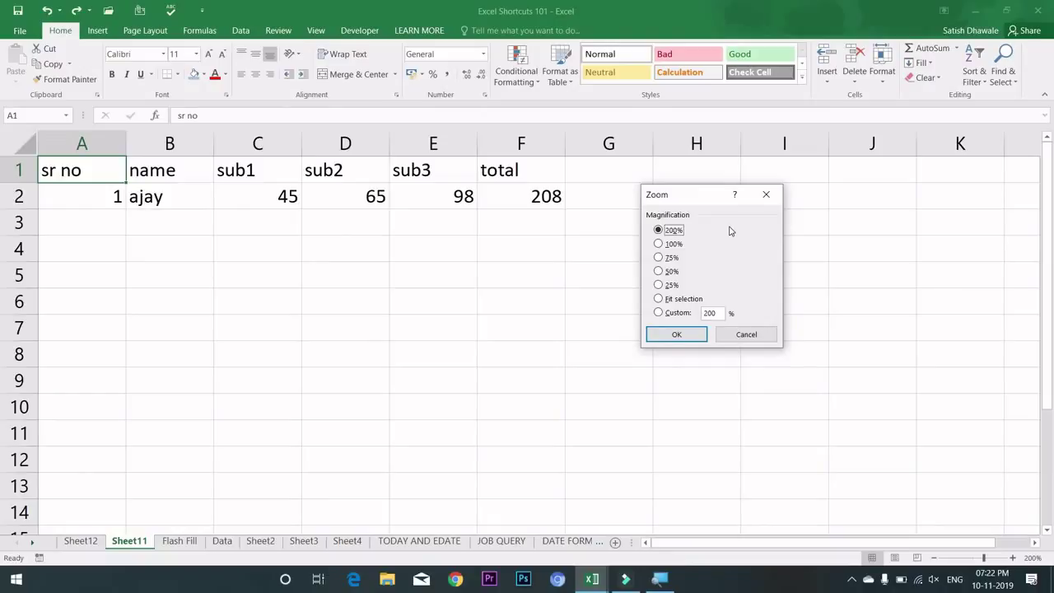
pyautogui.press('Down')
pyautogui.press('Down')
pyautogui.press('Down')
pyautogui.press('Down')
pyautogui.press('Up')
pyautogui.press('Up')
pyautogui.press('Up')
pyautogui.press('Up')
pyautogui.press('Down')
pyautogui.press('Down')
pyautogui.press('Down')
pyautogui.press('Down')
pyautogui.press('Down')
pyautogui.press('Down')
pyautogui.write('3')
pyautogui.press('Return')
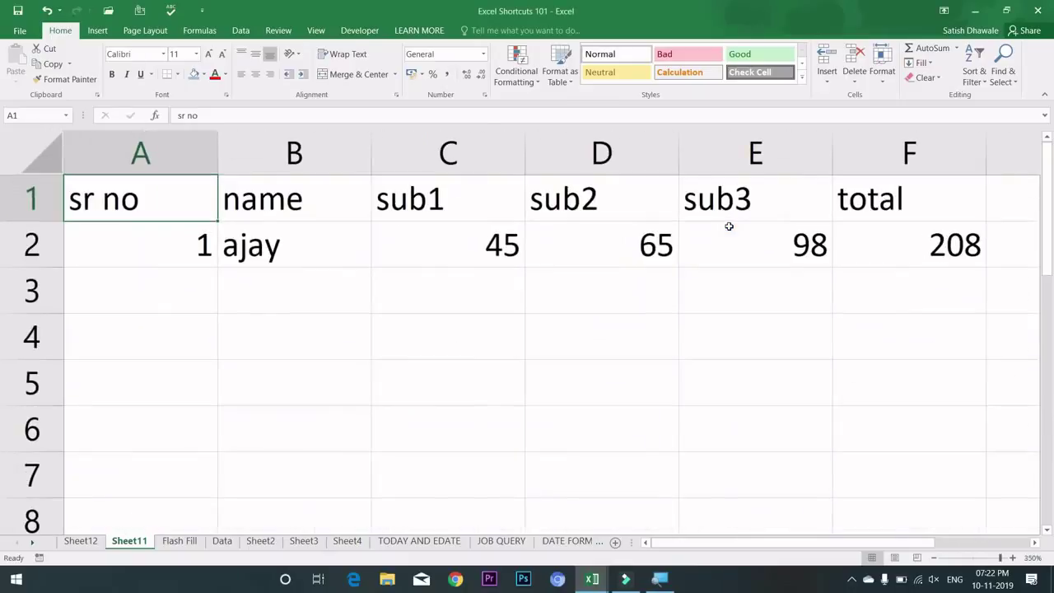
# Set the sheet's zoom back to the 200% preset.
pyautogui.hotkey('alt', 'v')
pyautogui.press('z')
pyautogui.press('Up')
pyautogui.press('Up')
pyautogui.press('Up')
pyautogui.press('Up')
pyautogui.press('Up')
pyautogui.press('Up')
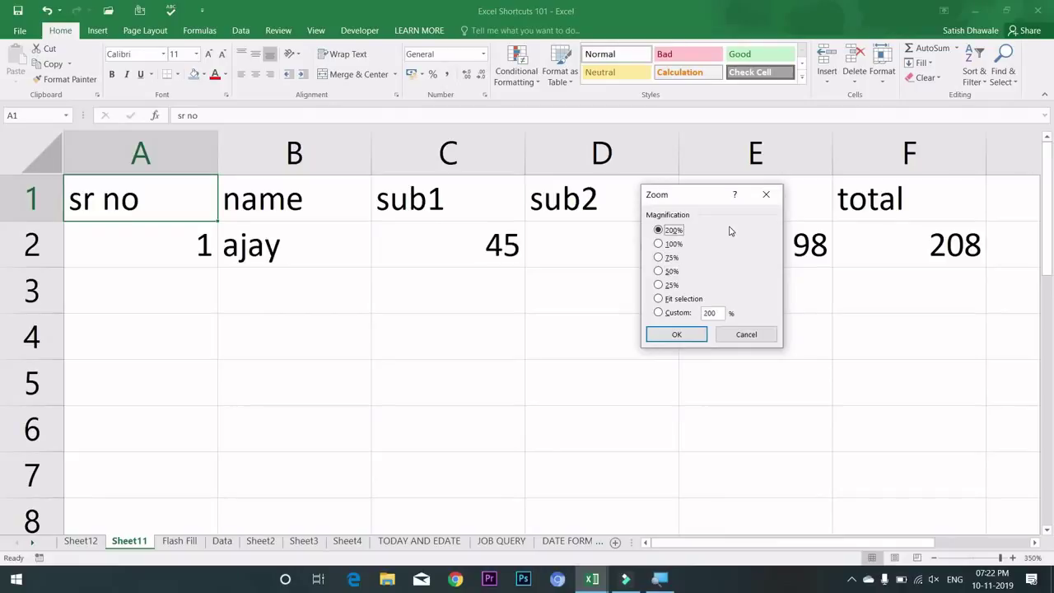
pyautogui.press('Return')
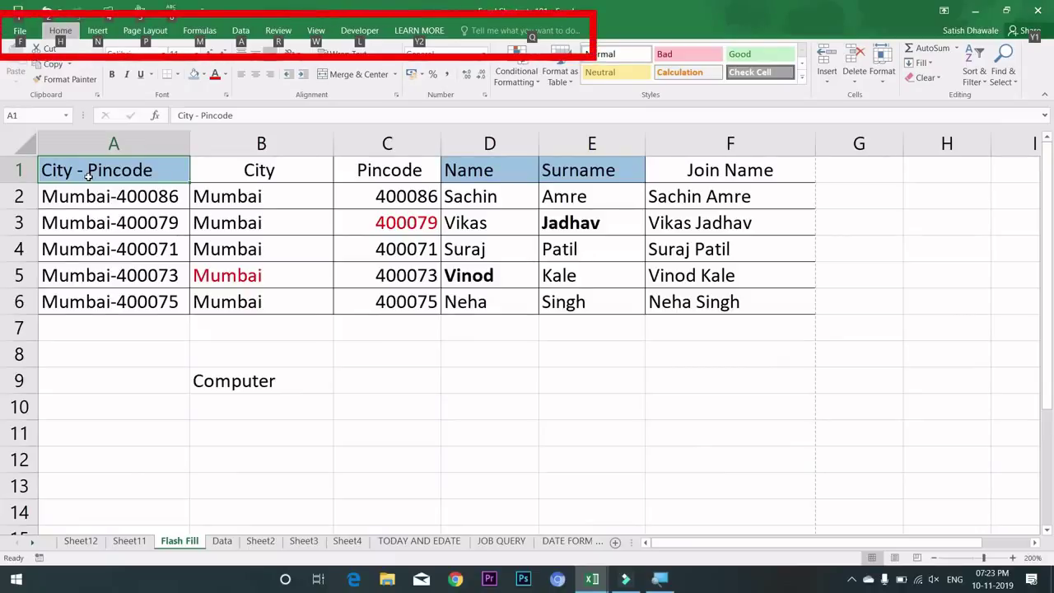
pyautogui.press('alt')
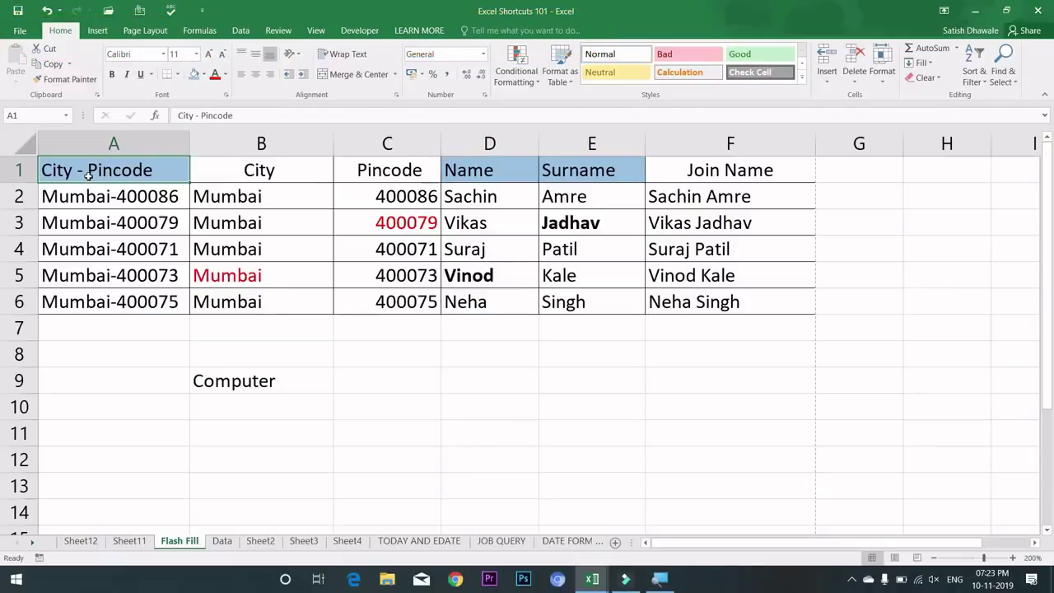
pyautogui.press('alt')
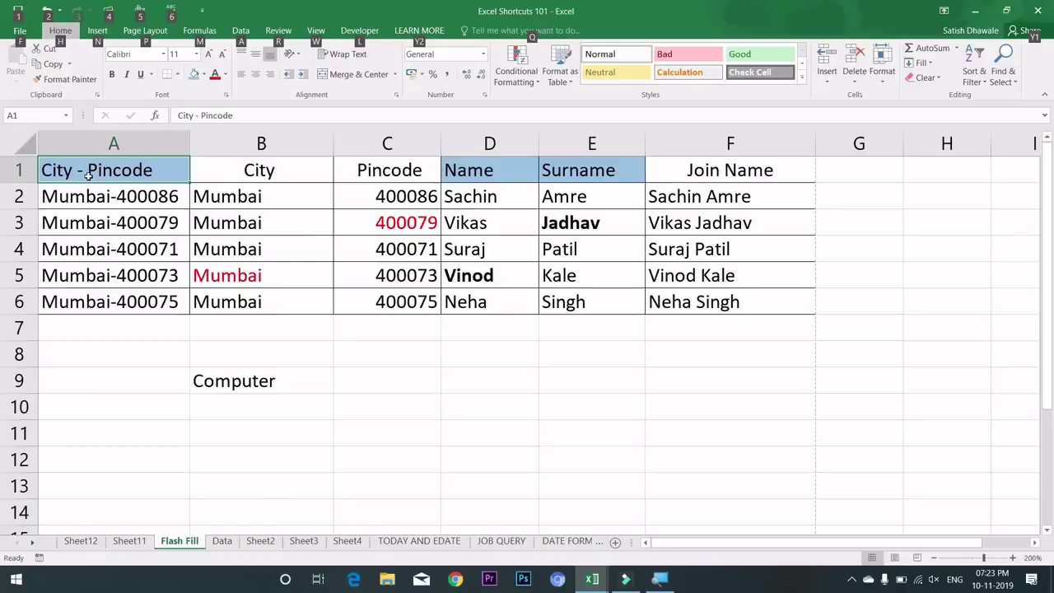
pyautogui.press('Escape')
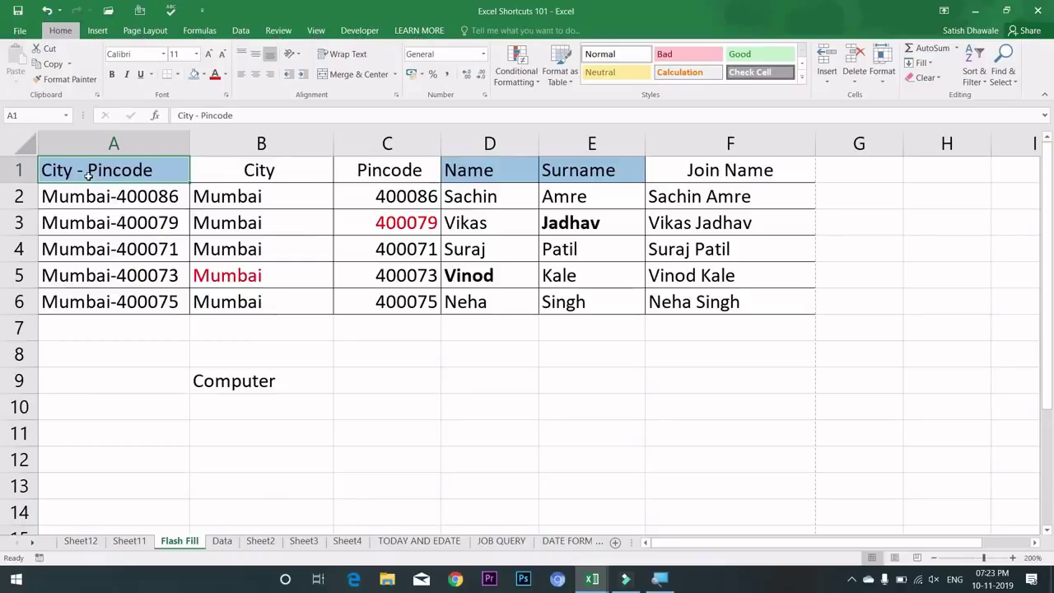
pyautogui.hotkey('alt', 'h')
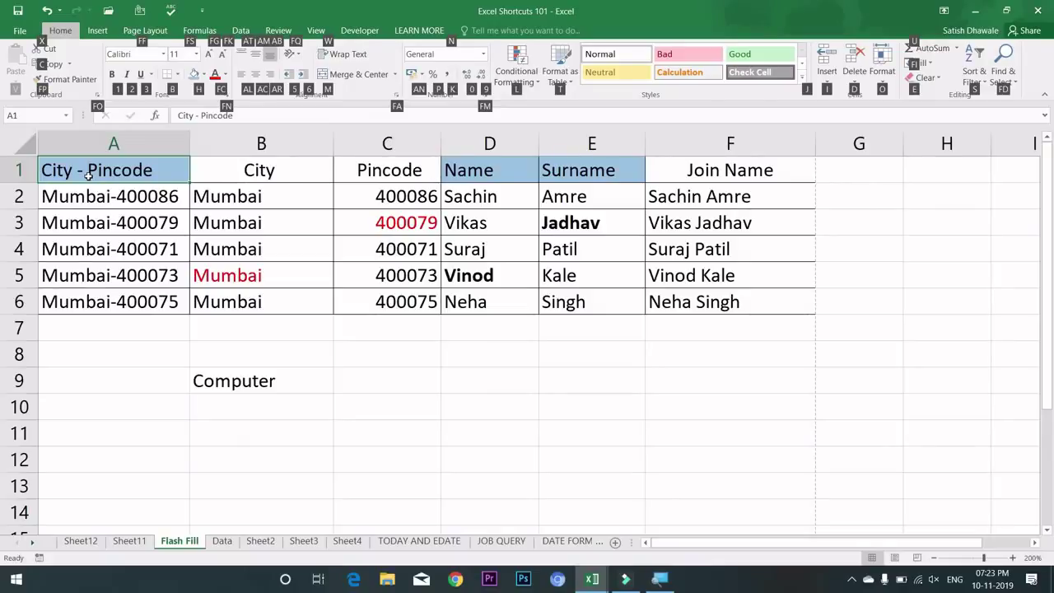
pyautogui.press('Escape')
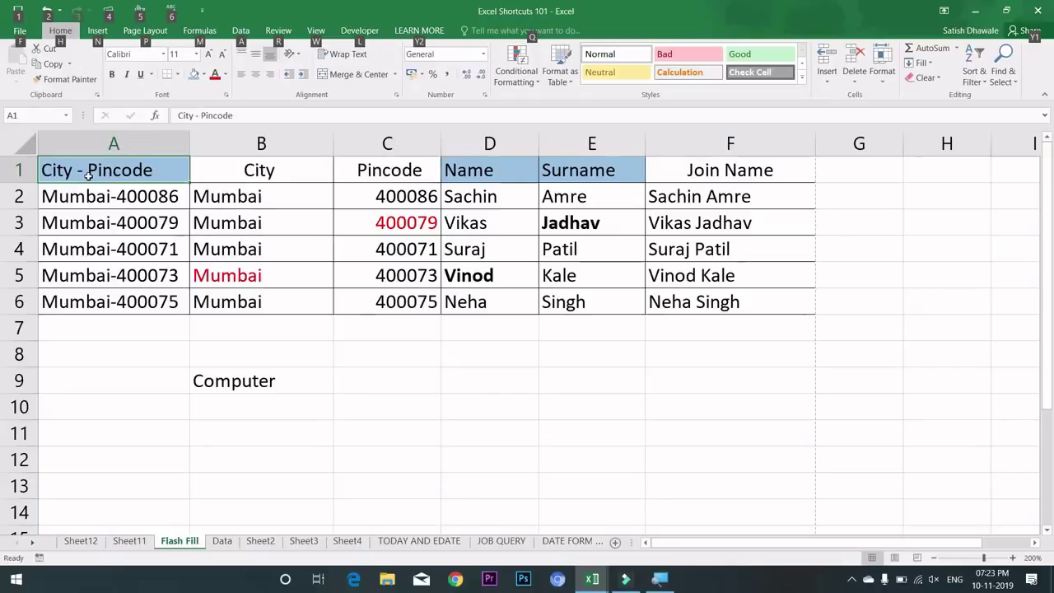
pyautogui.press('Escape')
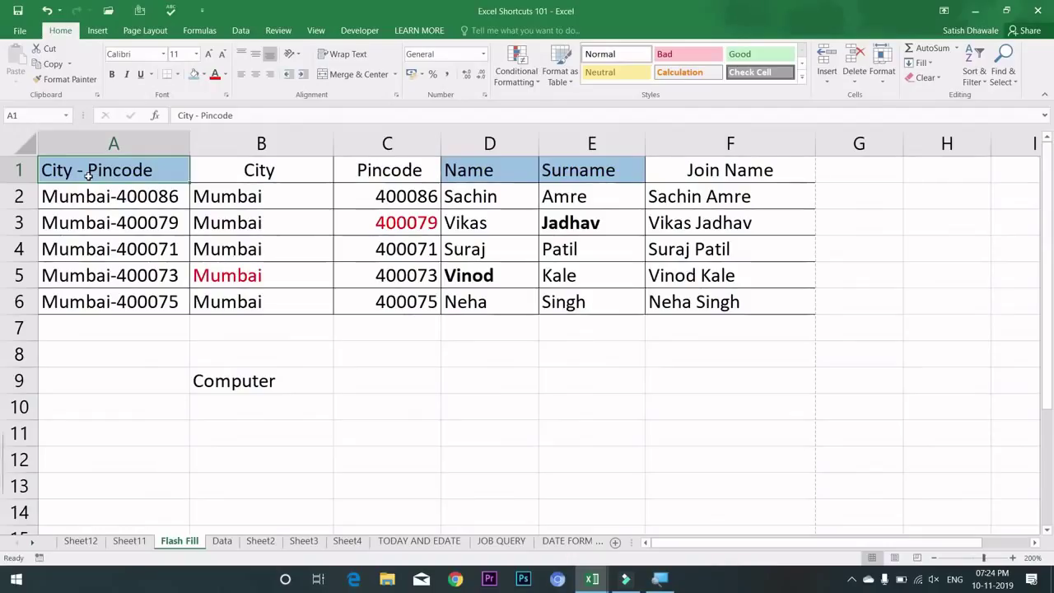
pyautogui.hotkey('ctrl', 'F1')
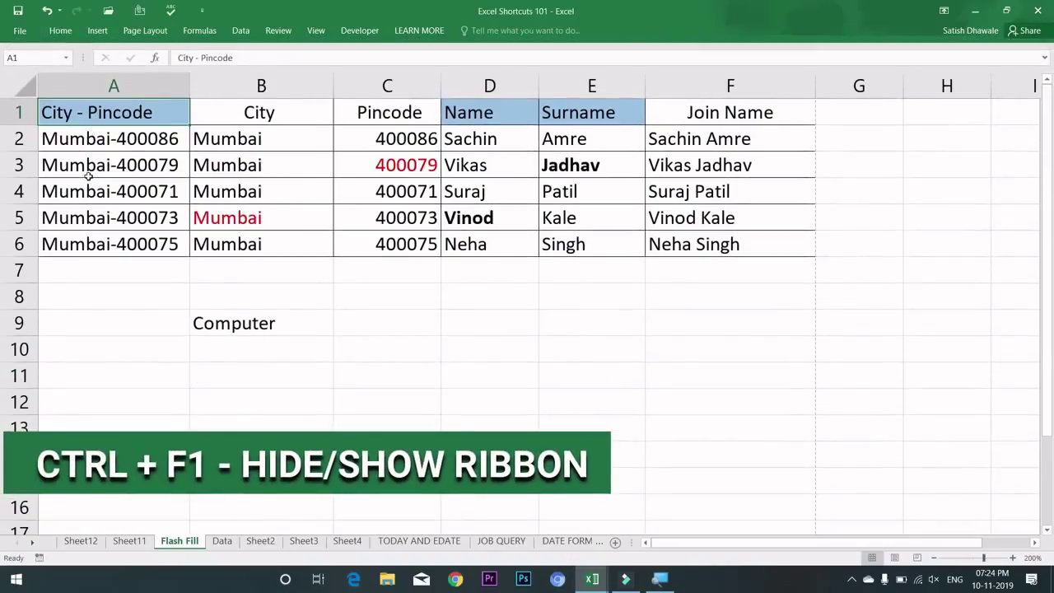
pyautogui.hotkey('ctrl', 'F1')
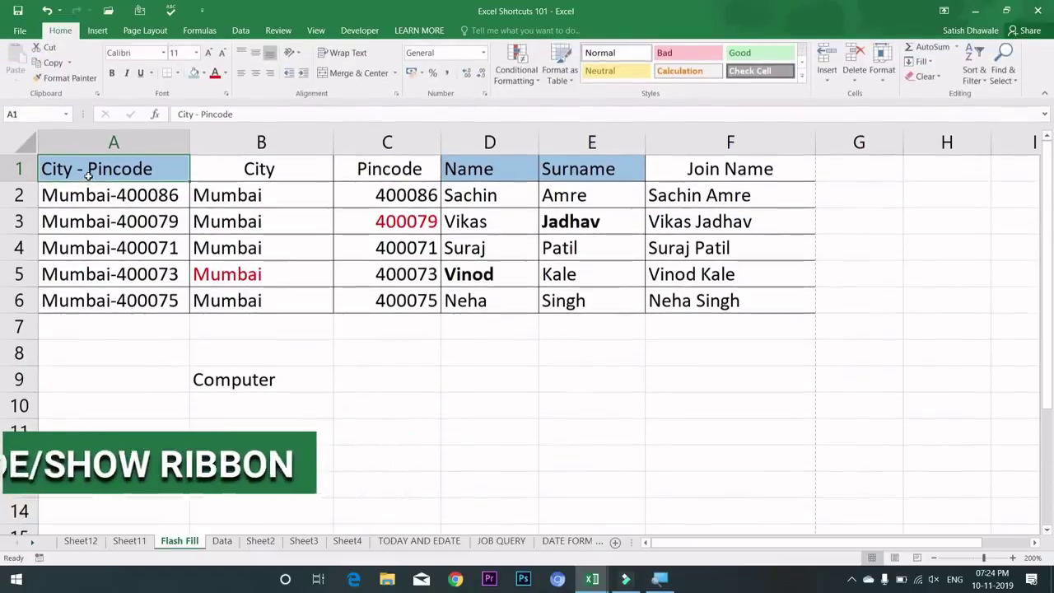
pyautogui.hotkey('ctrl', 'F1')
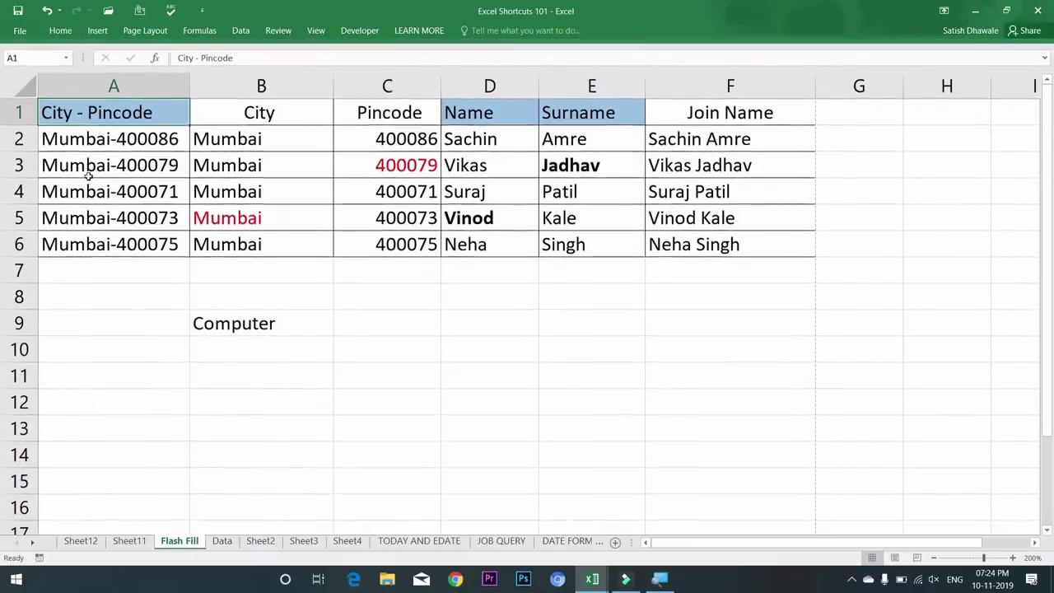
pyautogui.hotkey('ctrl', 'F1')
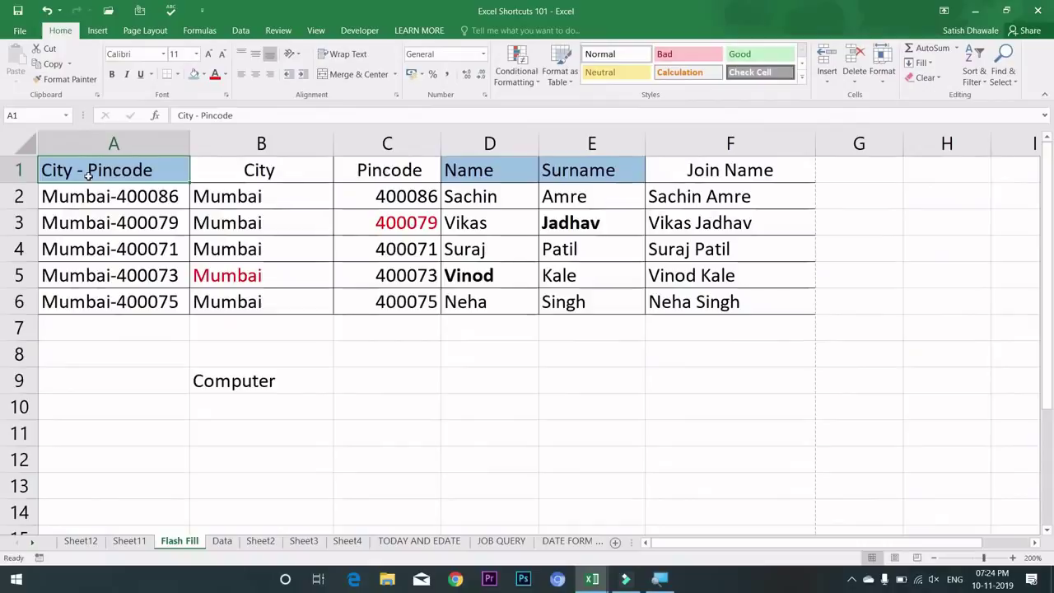
pyautogui.hotkey('ctrl', 'F1')
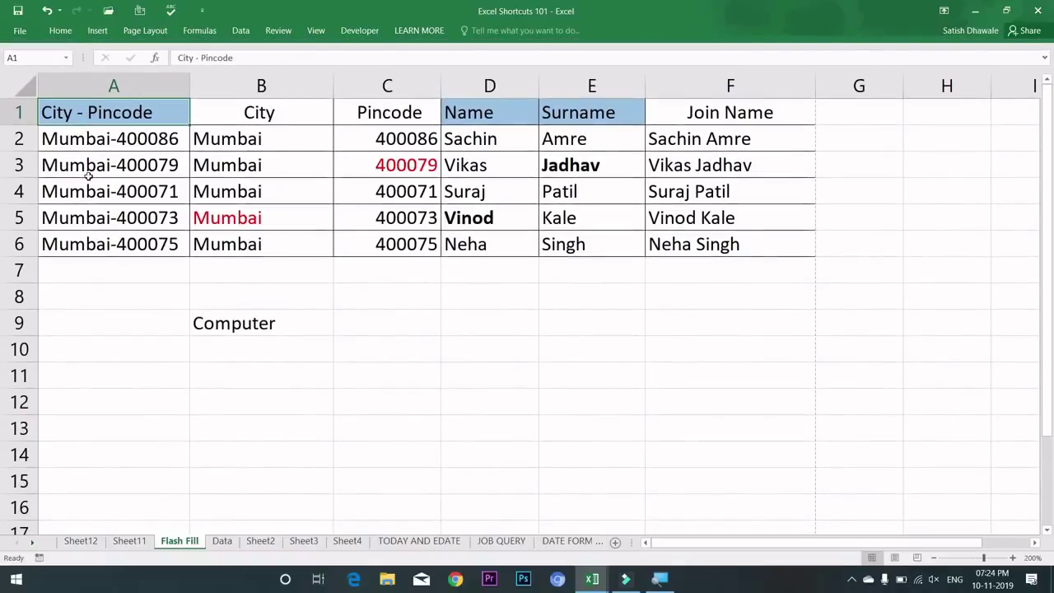
pyautogui.hotkey('ctrl', 'F1')
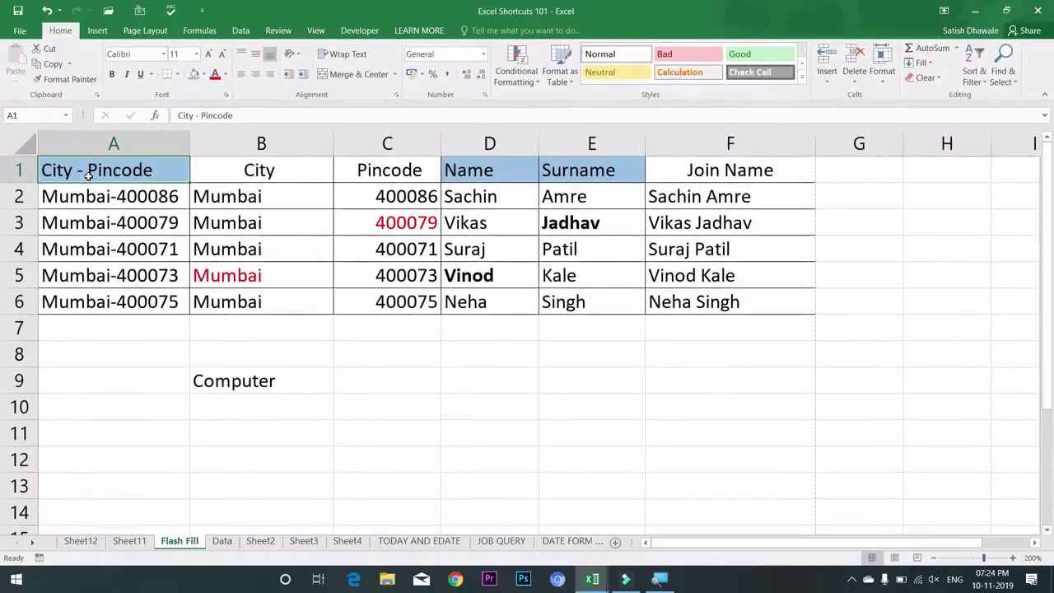
pyautogui.hotkey('ctrl', 'F1')
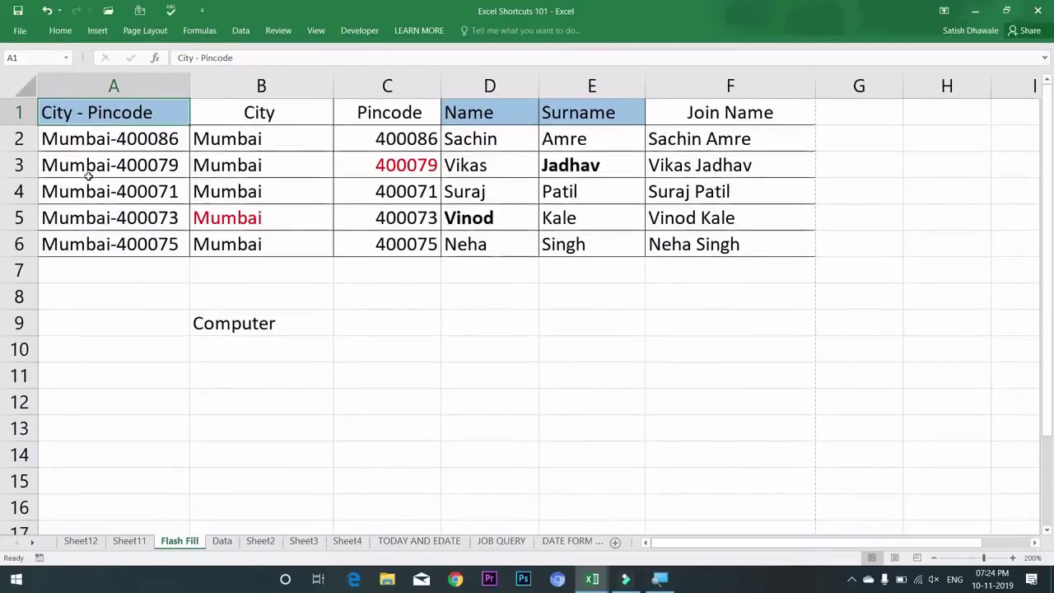
pyautogui.hotkey('ctrl', 'F1')
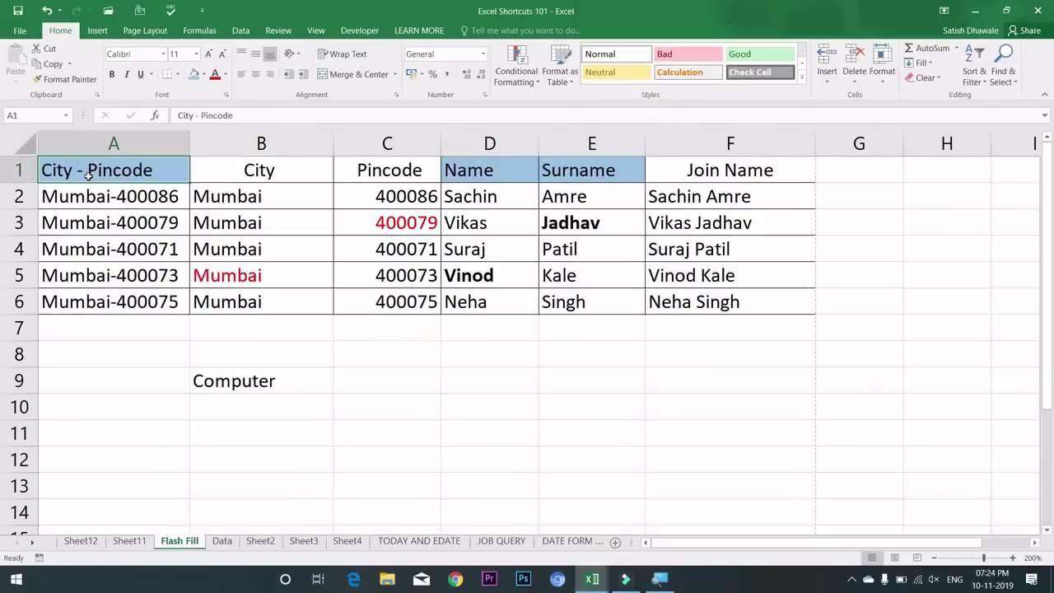
pyautogui.hotkey('ctrl', 'shift', 'u')
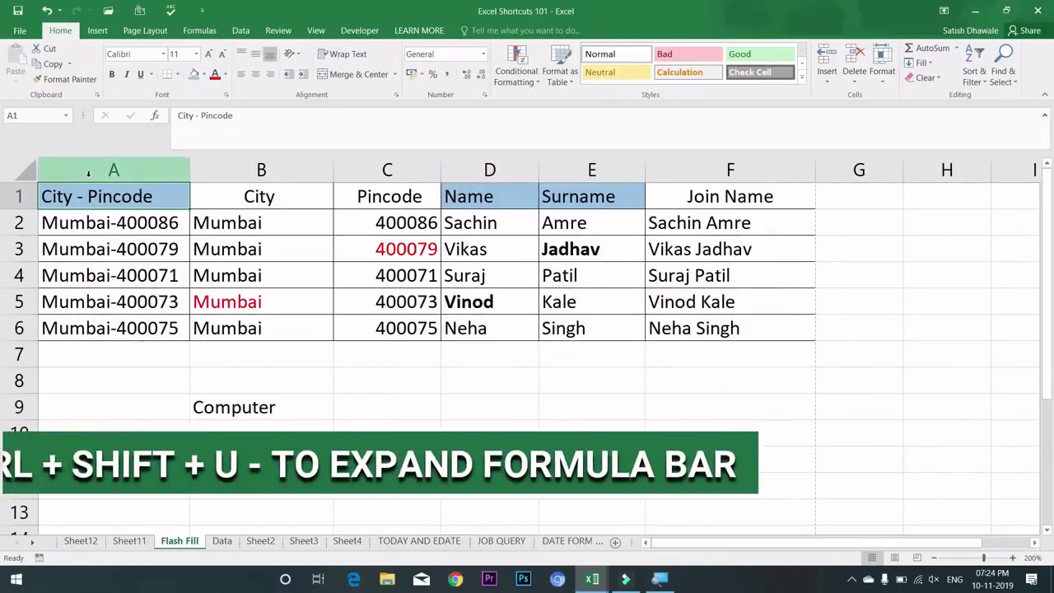
pyautogui.hotkey('ctrl', 'shift', 'u')
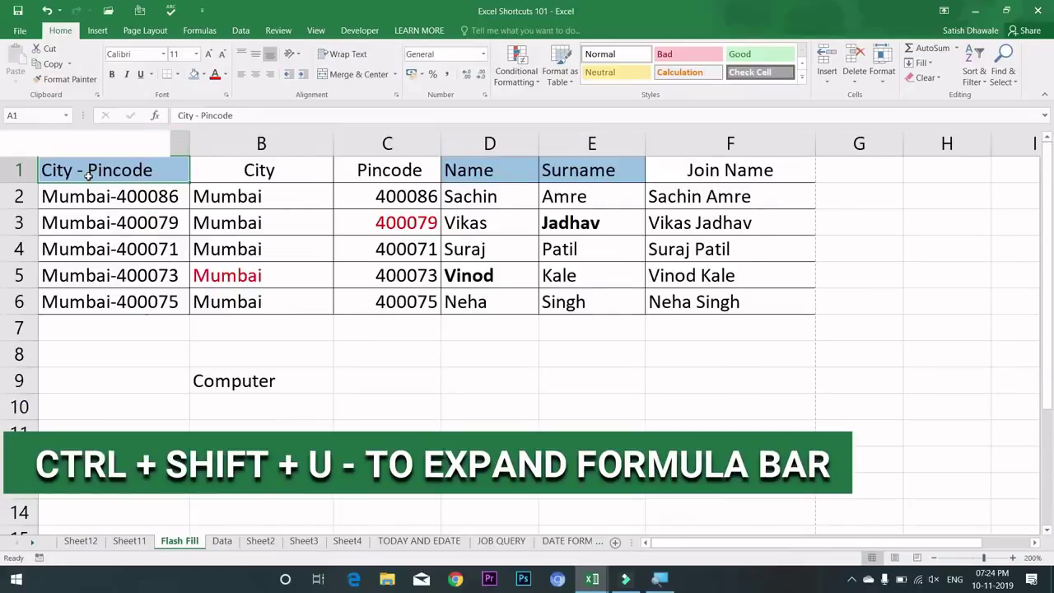
pyautogui.hotkey('ctrl', 'shift', 'u')
pyautogui.hotkey('ctrl', 'shift', 'u')
pyautogui.hotkey('ctrl', 'shift', 'u')
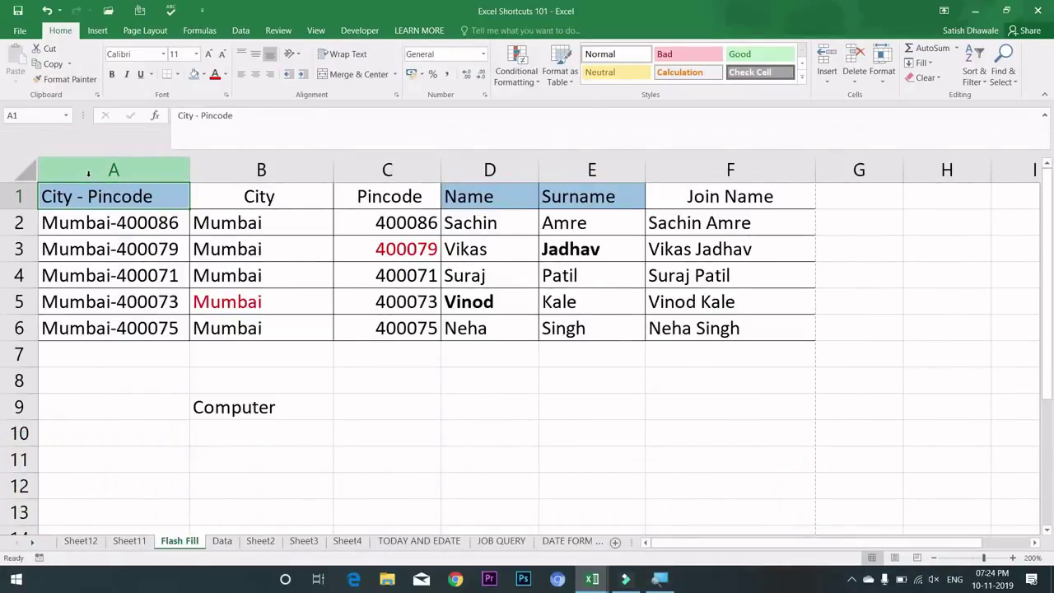
pyautogui.hotkey('ctrl', 'shift', 'u')
pyautogui.hotkey('ctrl', 'shift', 'u')
pyautogui.hotkey('ctrl', 'shift', 'u')
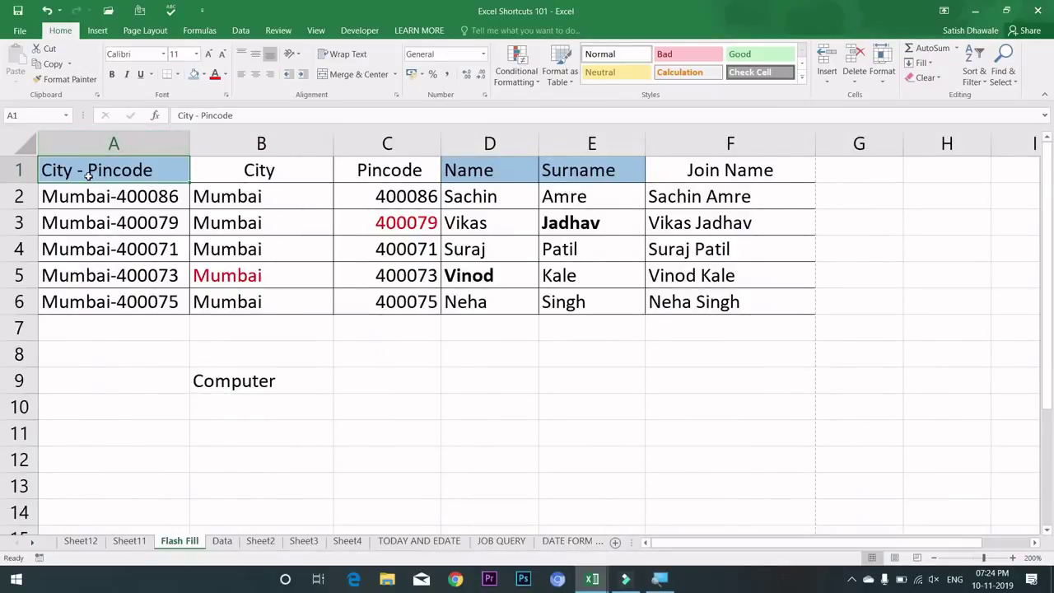
pyautogui.hotkey('ctrl', 'shift', 'u')
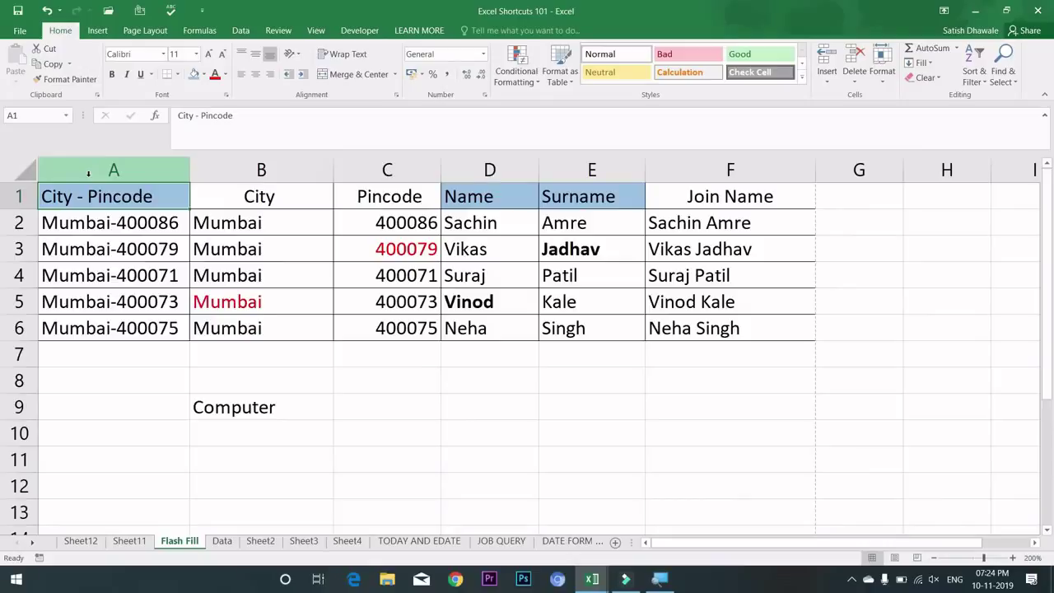
pyautogui.hotkey('ctrl', 'shift', 'u')
pyautogui.hotkey('ctrl', 'shift', 'u')
pyautogui.hotkey('ctrl', 'shift', 'u')
pyautogui.hotkey('ctrl', 'shift', 'u')
pyautogui.hotkey('ctrl', 'shift', 'u')
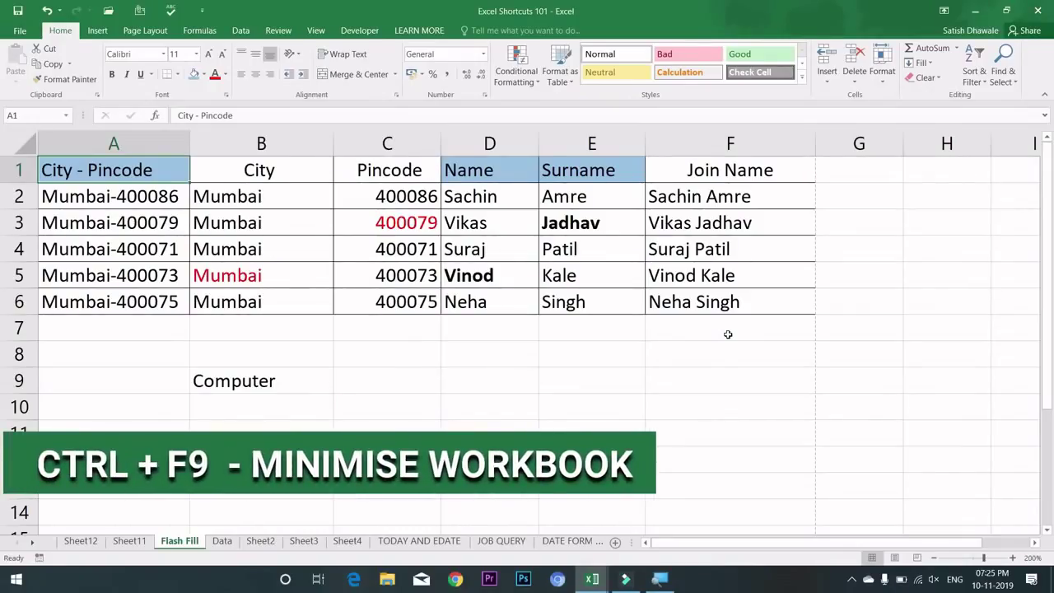
# Minimise the workbook with Ctrl+F9, then select A1:B6 on the Data sheet.
pyautogui.hotkey('ctrl', 'F9')
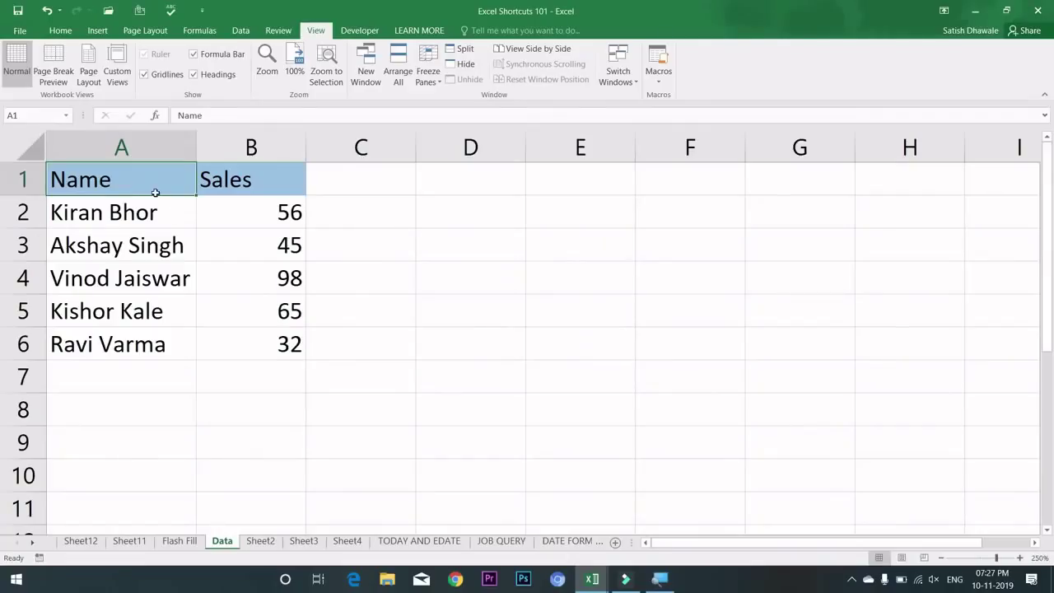
pyautogui.moveTo(155, 192); pyautogui.dragTo(252, 336)
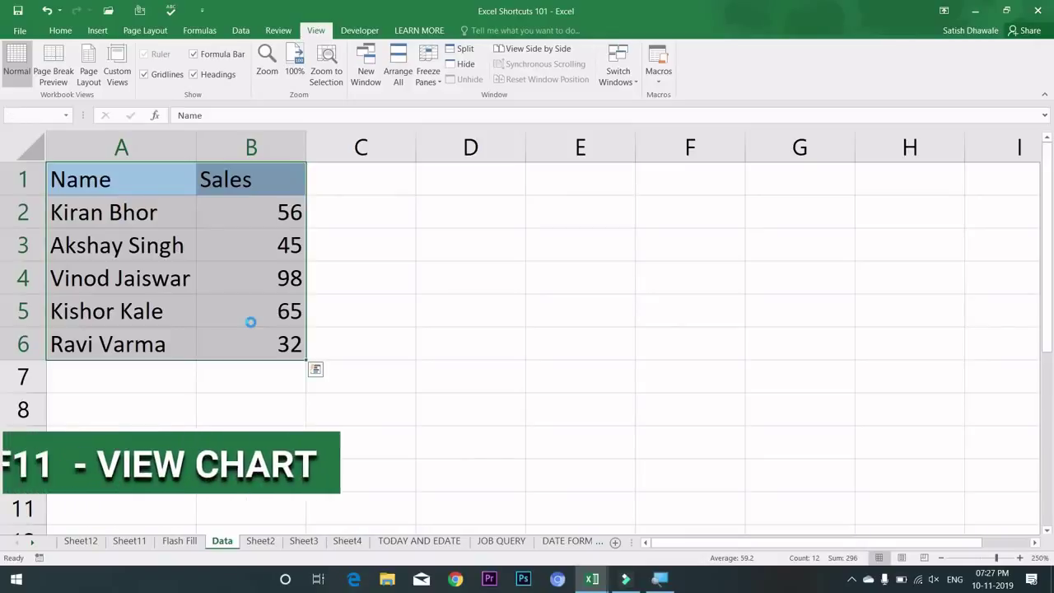
# Chart the table on new sheet Chart1 with F11, then view Data and Chart1.
pyautogui.press('F11')
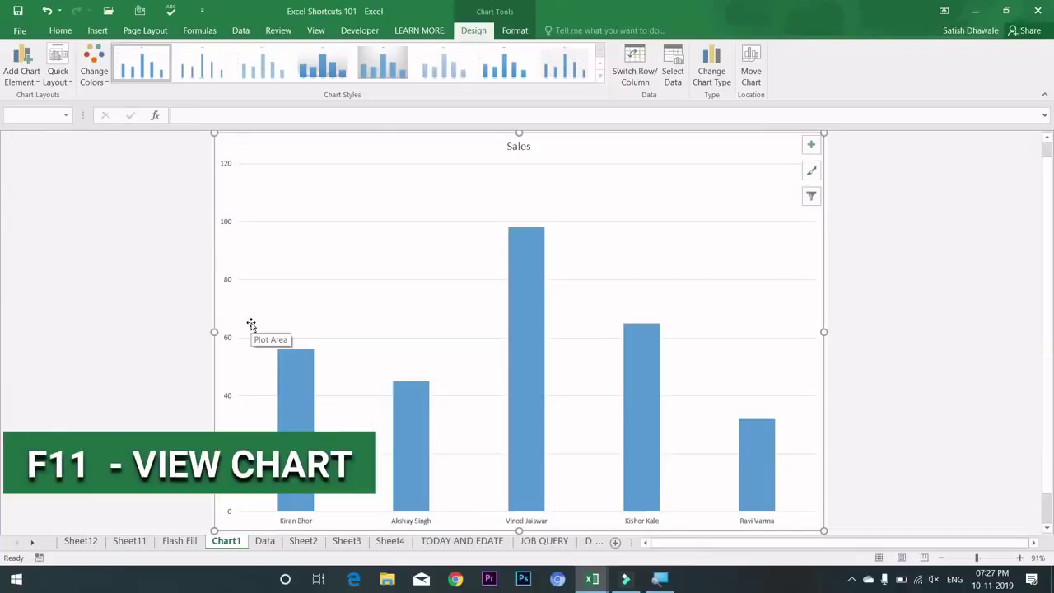
pyautogui.click(265, 542)
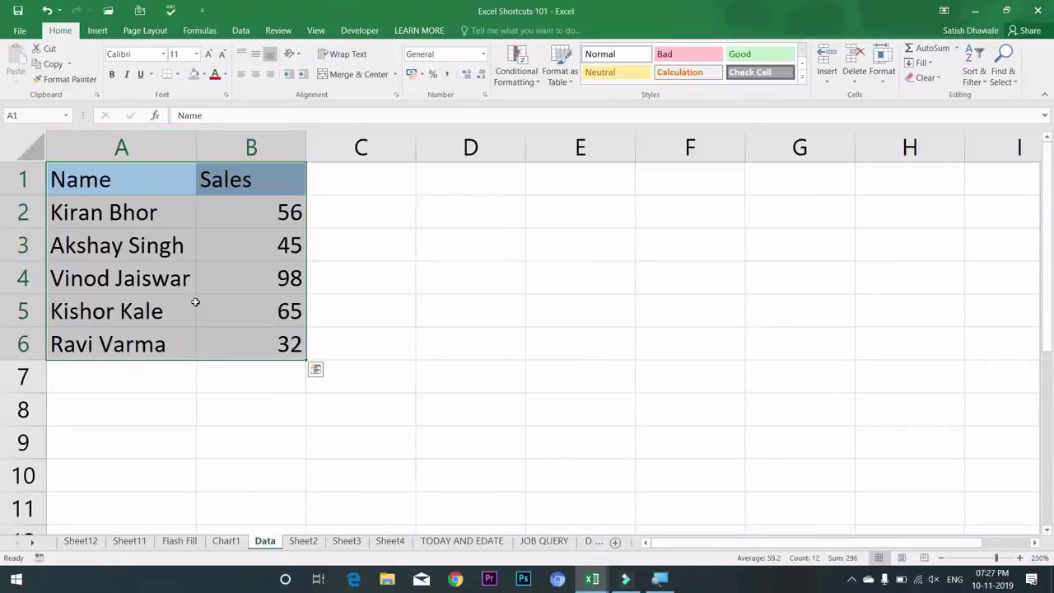
pyautogui.click(226, 541)
# Insert an embedded Sales chart with Alt+F1 and drag it right of the table.
pyautogui.hotkey('alt', 'F1')
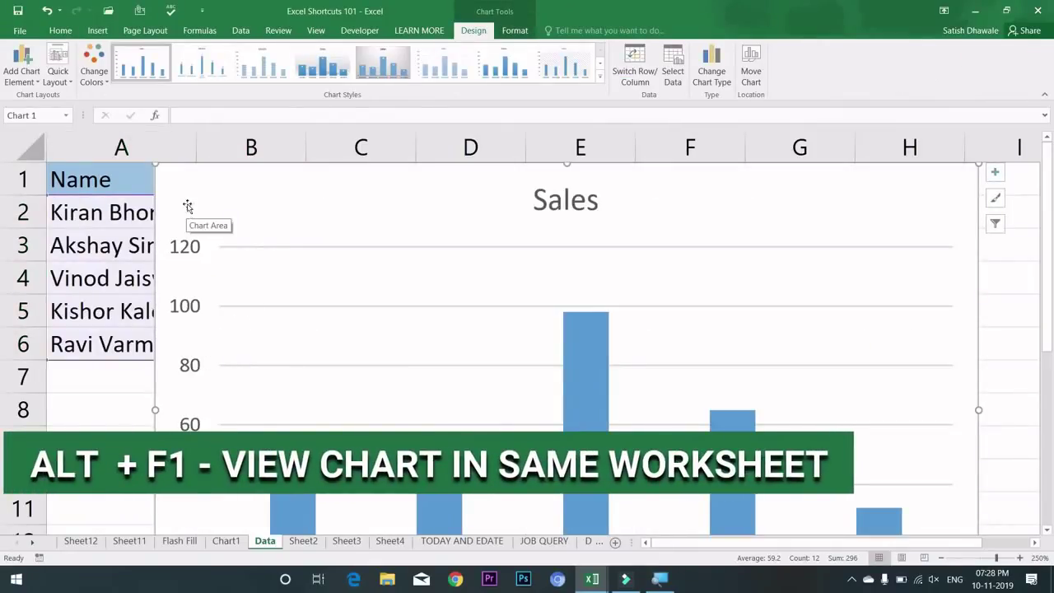
pyautogui.moveTo(160, 171)
pyautogui.mouseDown()
pyautogui.moveTo(550, 384)
pyautogui.moveTo(421, 189)
pyautogui.mouseUp()
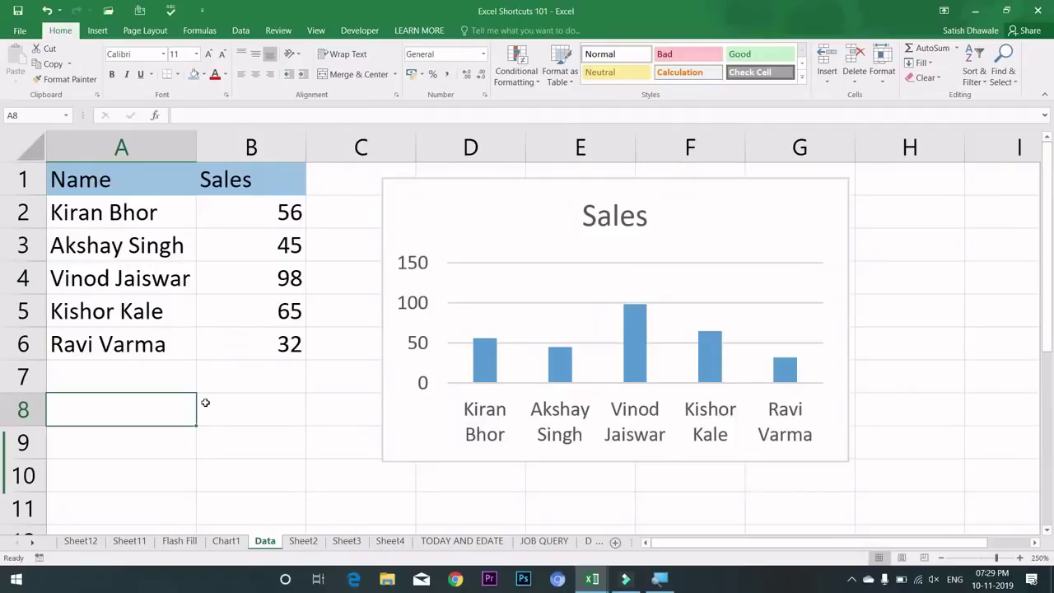
# Find the next cell containing a person's name using Ctrl+F.
pyautogui.hotkey('ctrl', 'f')
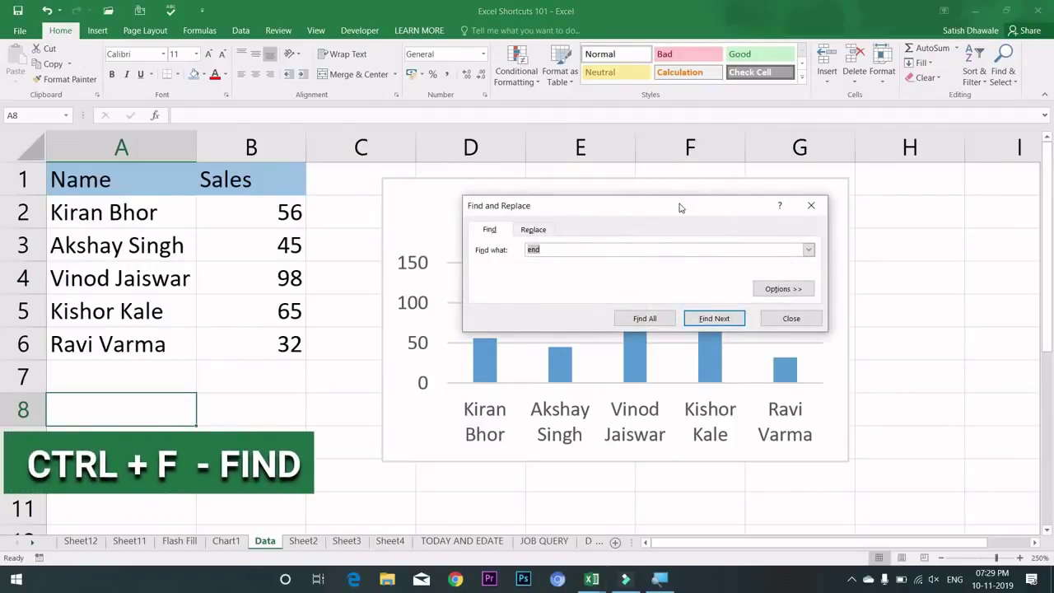
pyautogui.moveTo(667, 212); pyautogui.dragTo(532, 225)
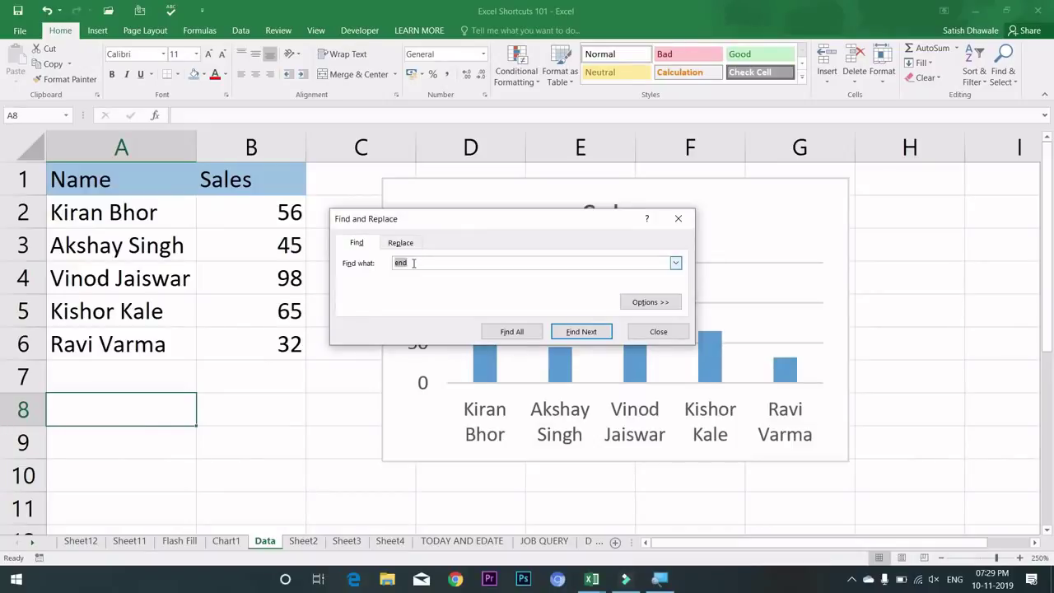
pyautogui.write('kishor')
pyautogui.click(586, 326)
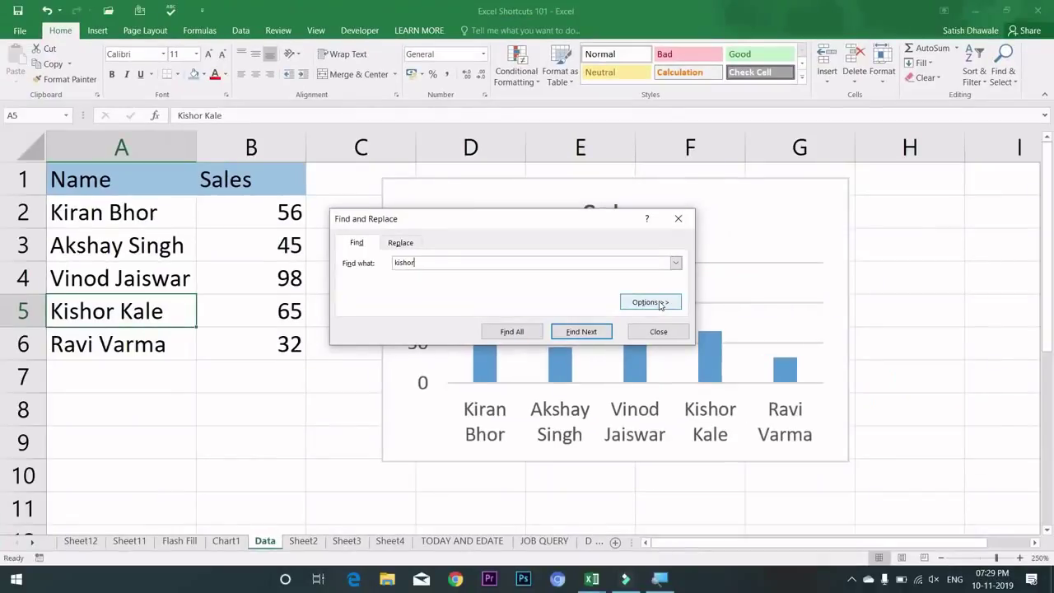
# Find all 'expiry' matches across the whole workbook, then close the dialog.
pyautogui.click(659, 303)
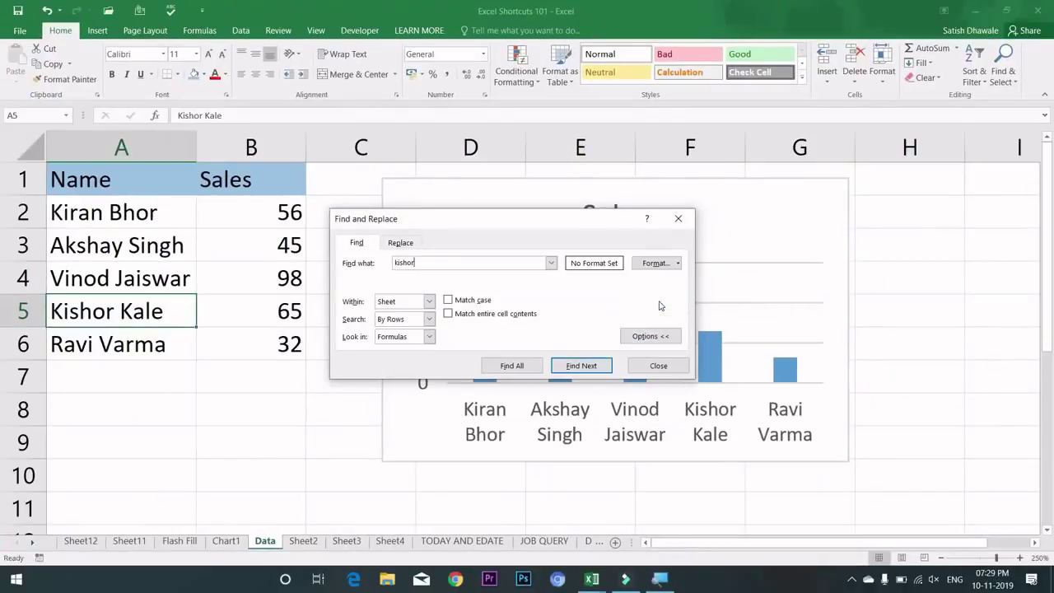
pyautogui.click(428, 302)
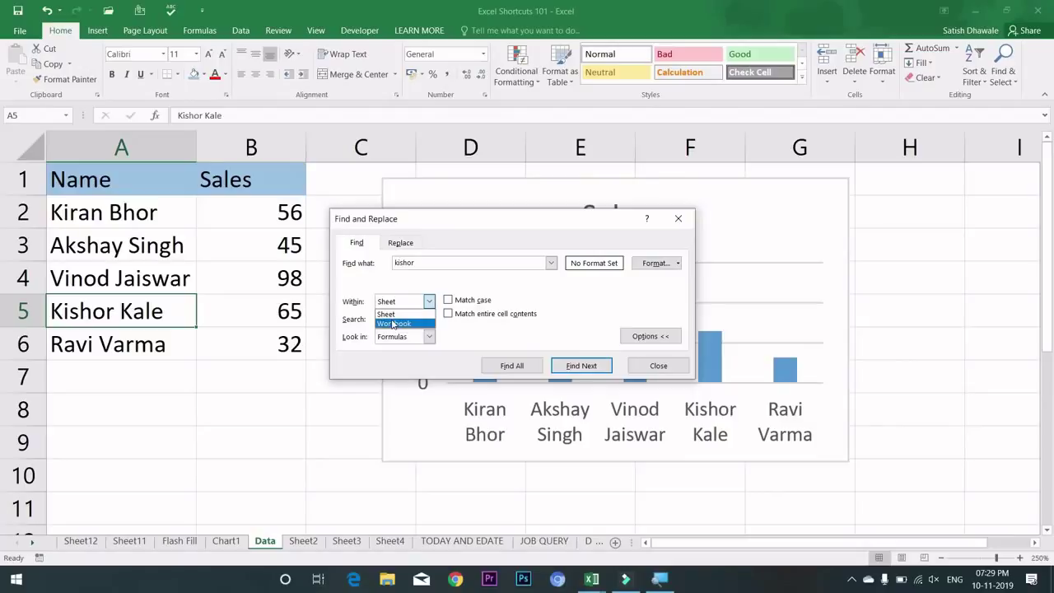
pyautogui.click(395, 322)
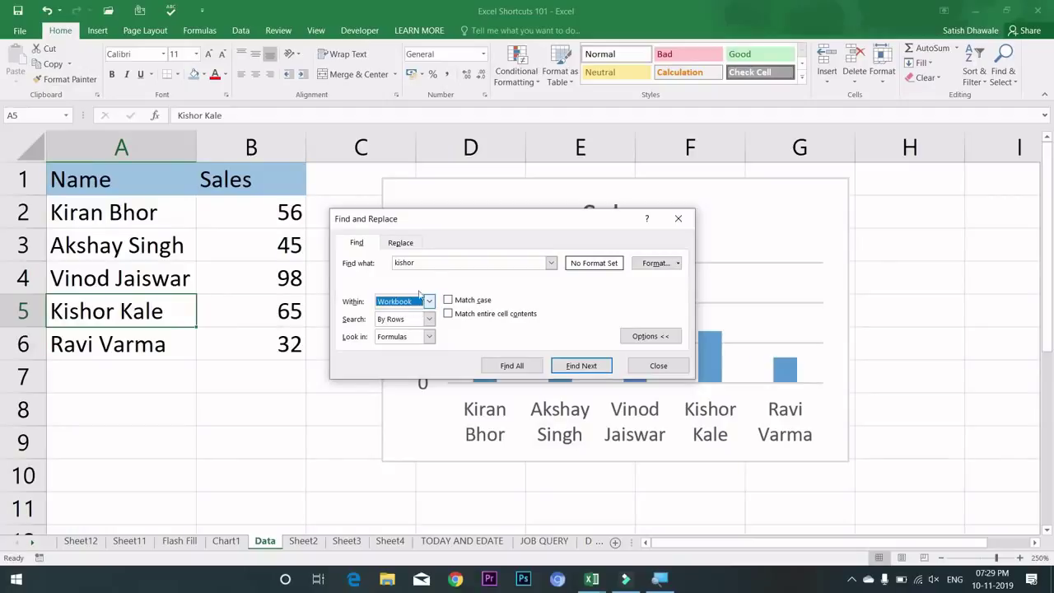
pyautogui.moveTo(430, 262); pyautogui.dragTo(375, 258)
pyautogui.write('ex')
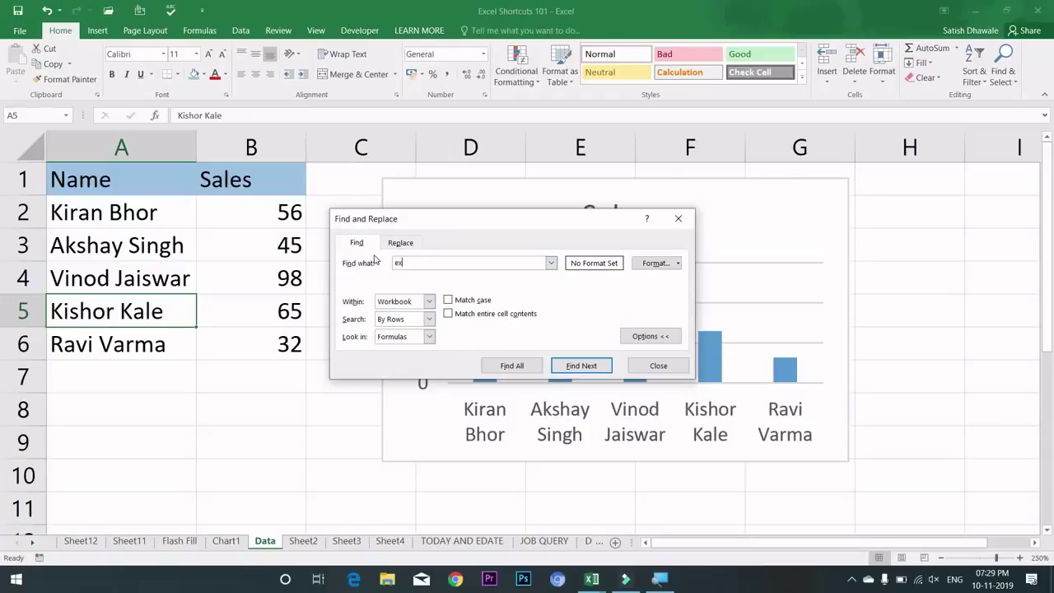
pyautogui.write('piry')
pyautogui.click(511, 366)
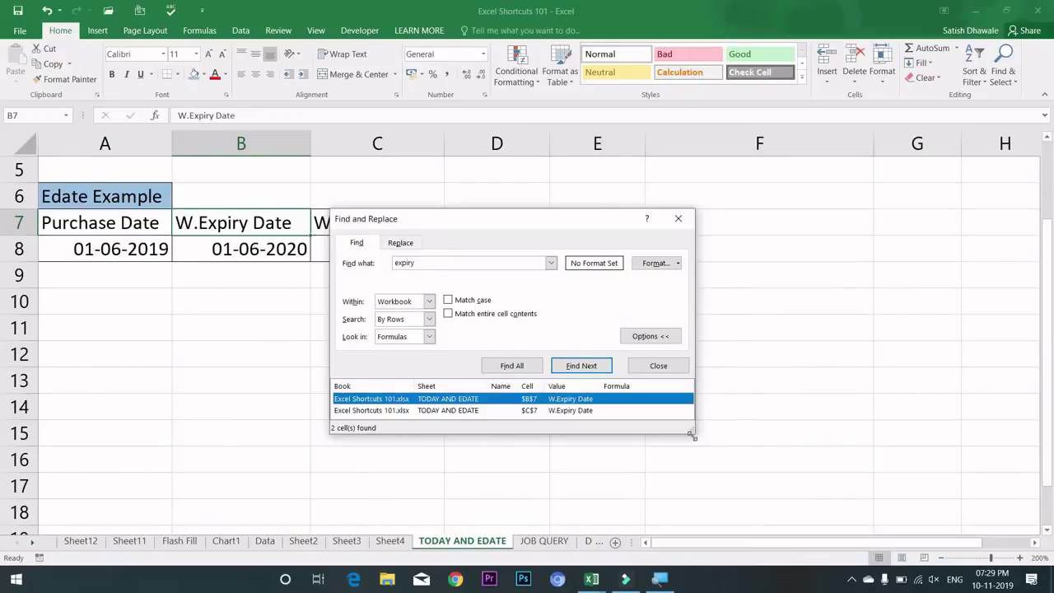
pyautogui.moveTo(690, 430); pyautogui.dragTo(700, 481)
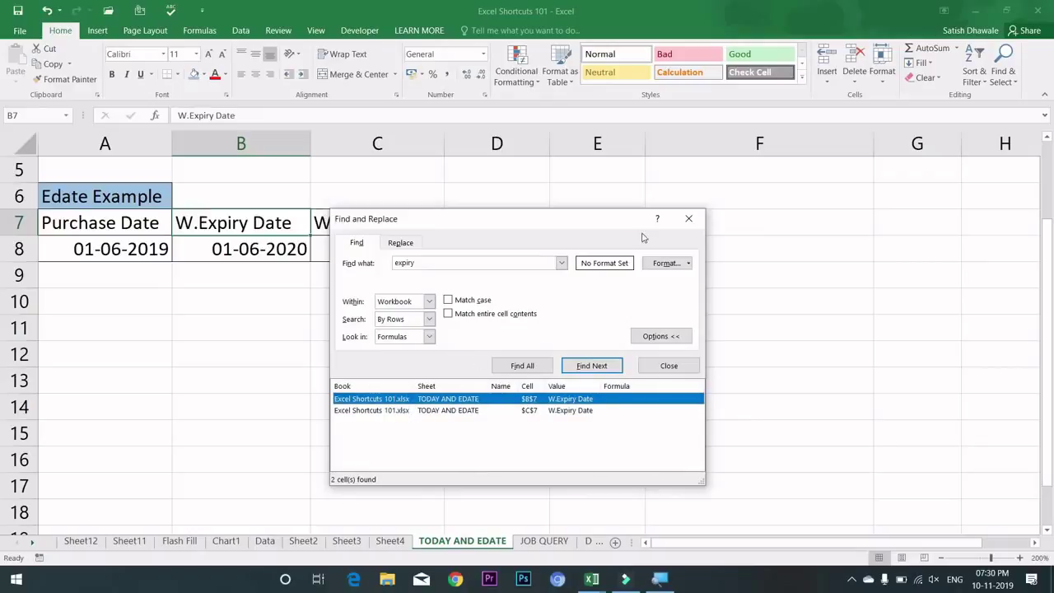
pyautogui.click(683, 224)
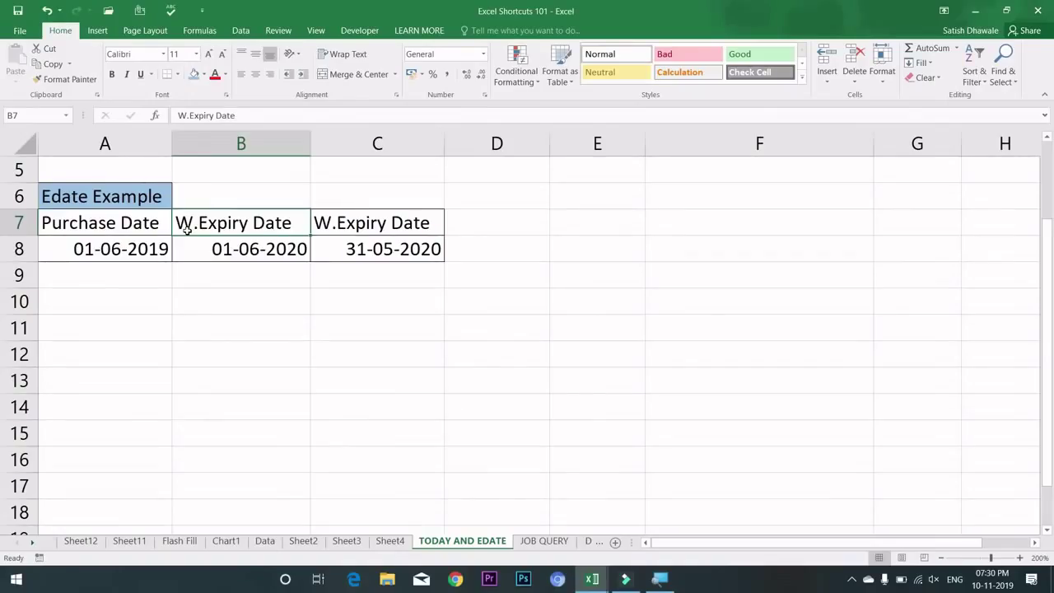
# Show the File info page, then display and dismiss the Home and top-level key tips.
pyautogui.hotkey('alt', 'f')
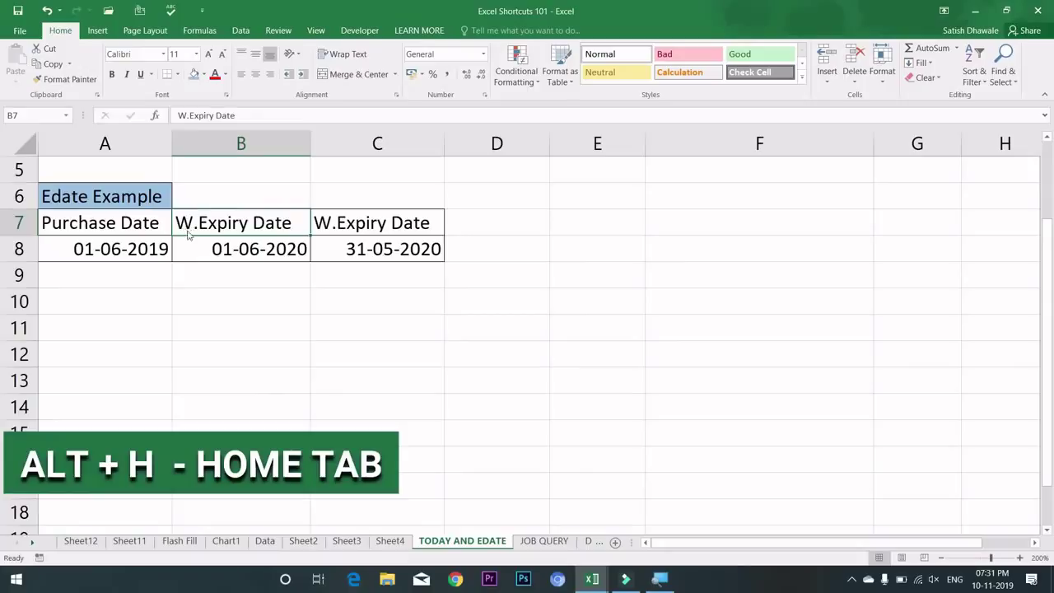
pyautogui.hotkey('alt', 'h')
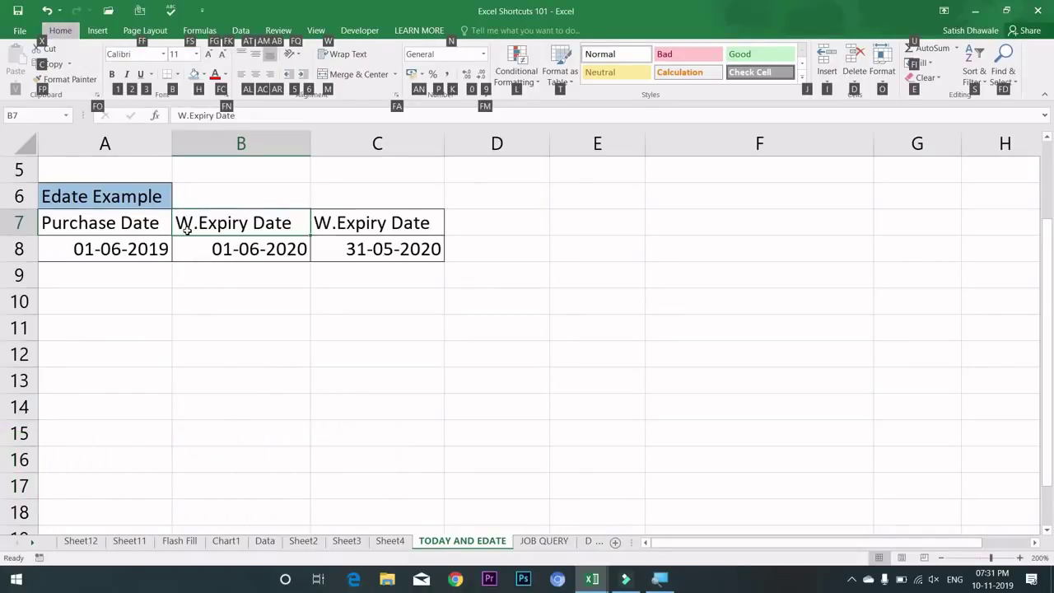
pyautogui.press('Escape')
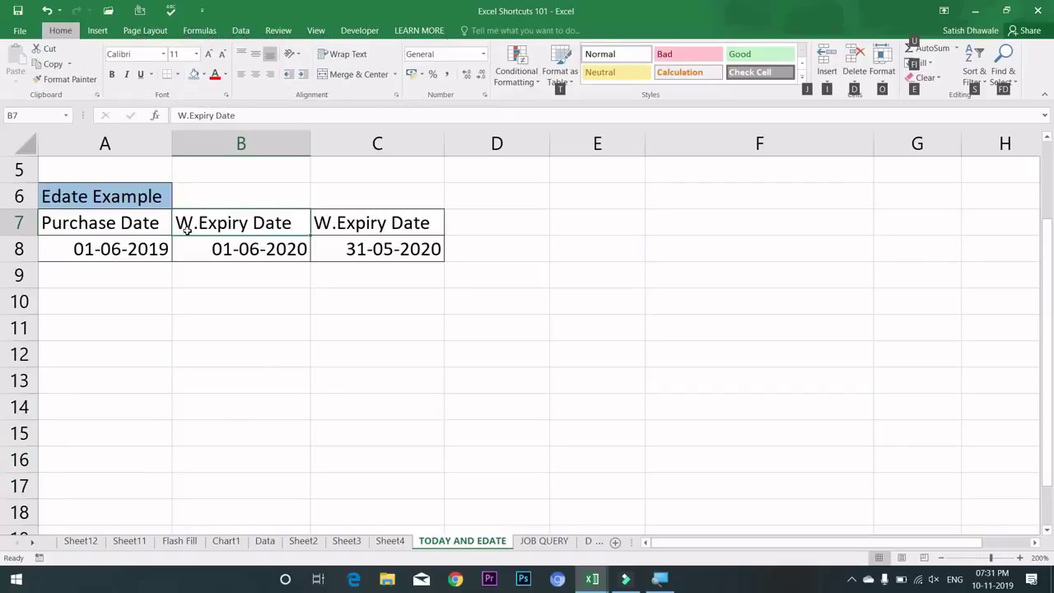
pyautogui.press('alt')
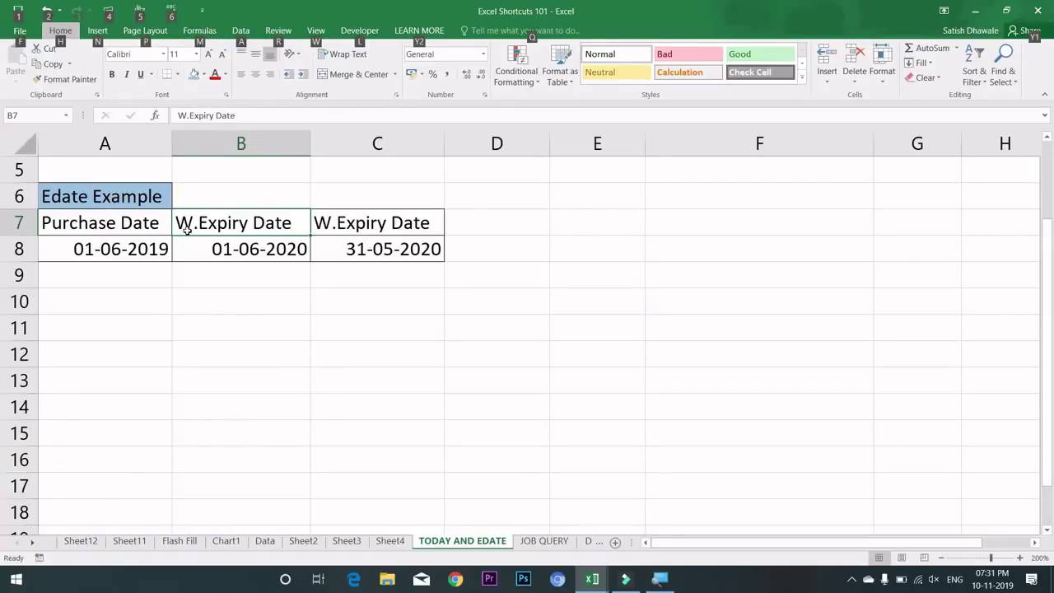
pyautogui.press('Escape')
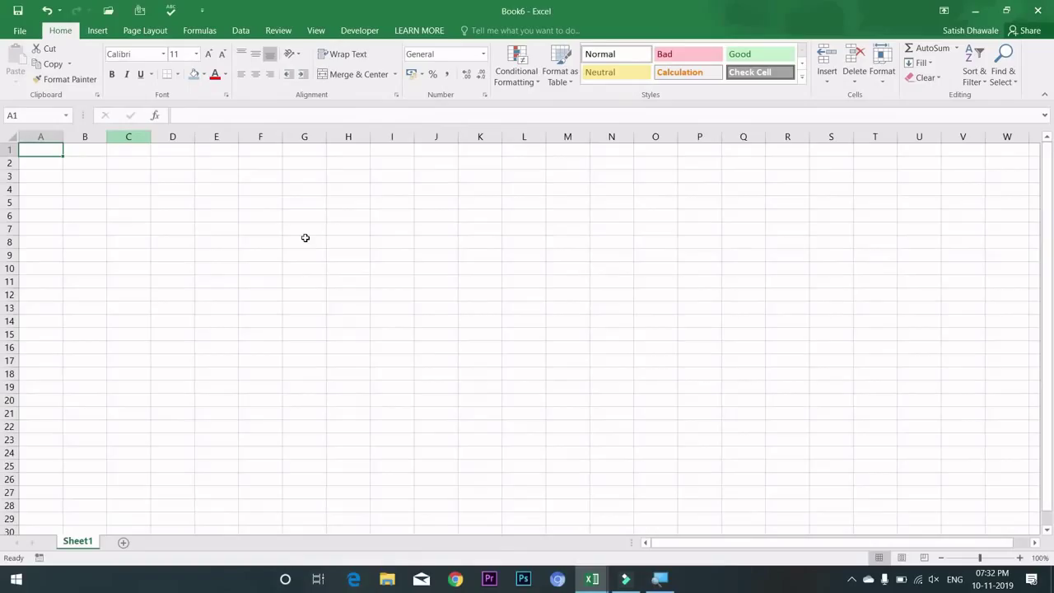
# Alternate between Book6 and Excel Shortcuts 101, ending on Excel Shortcuts 101.
pyautogui.hotkey('ctrl', 'Tab')
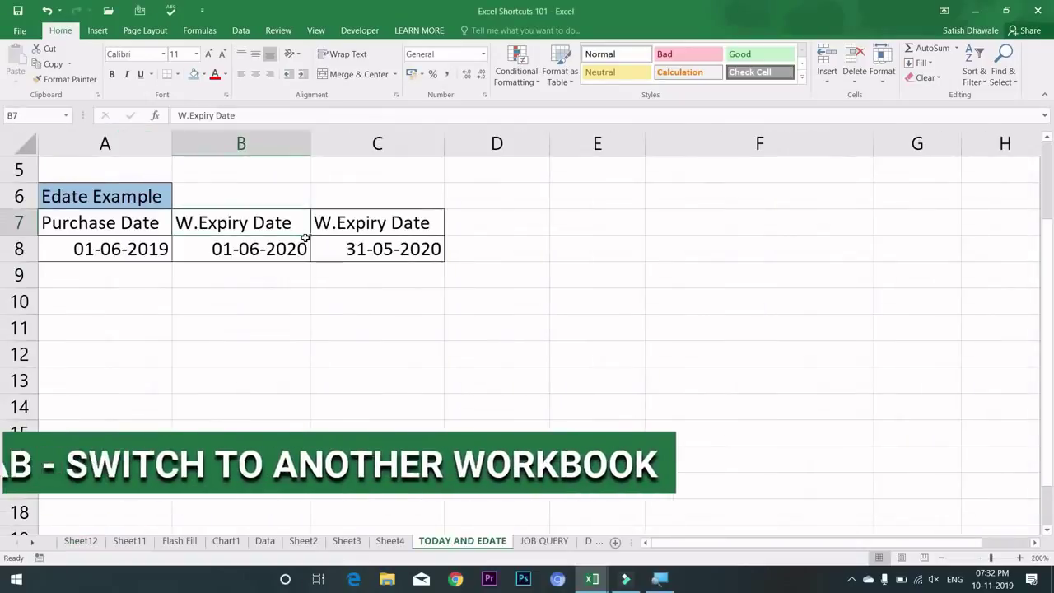
pyautogui.hotkey('ctrl', 'Tab')
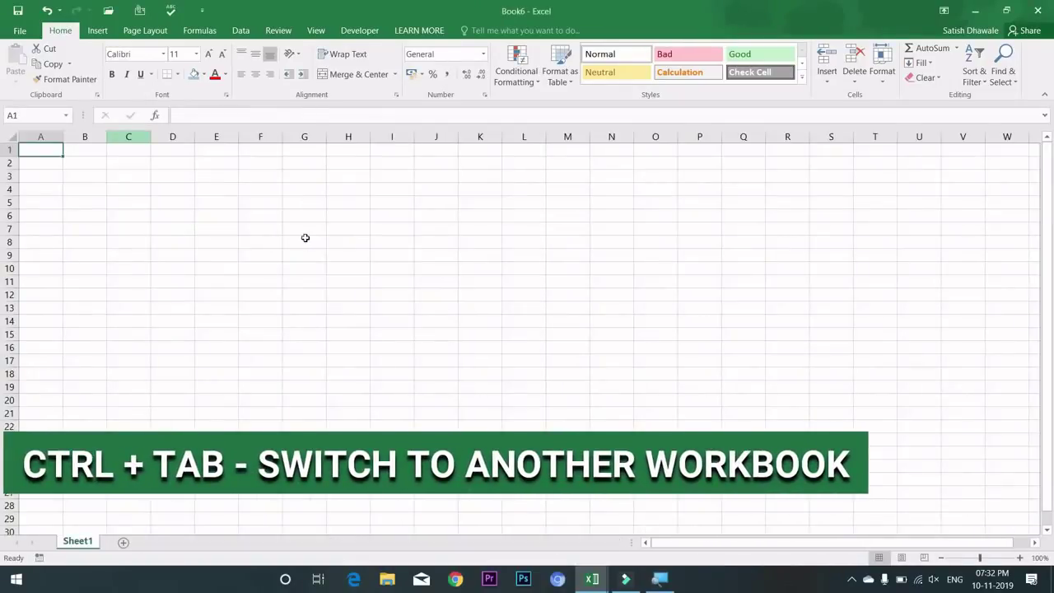
pyautogui.hotkey('ctrl', 'Tab')
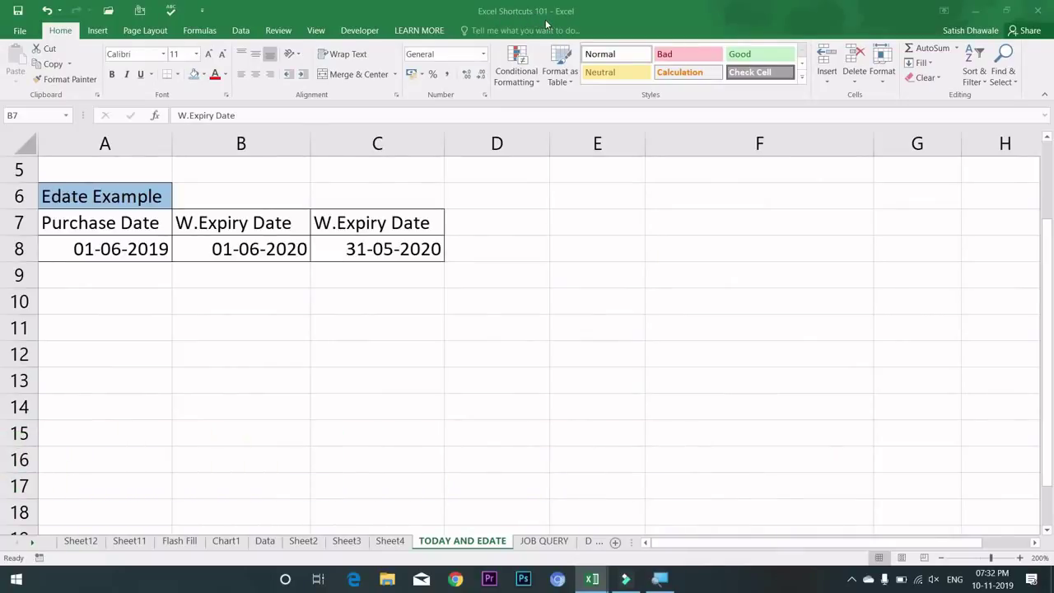
pyautogui.hotkey('ctrl', 'Tab')
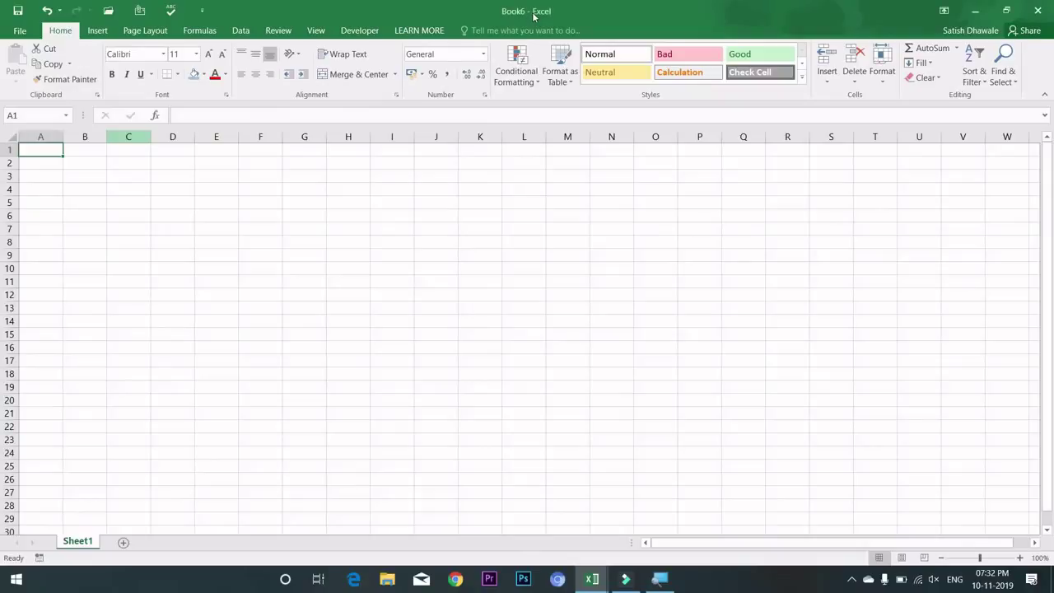
pyautogui.hotkey('ctrl', 'Tab')
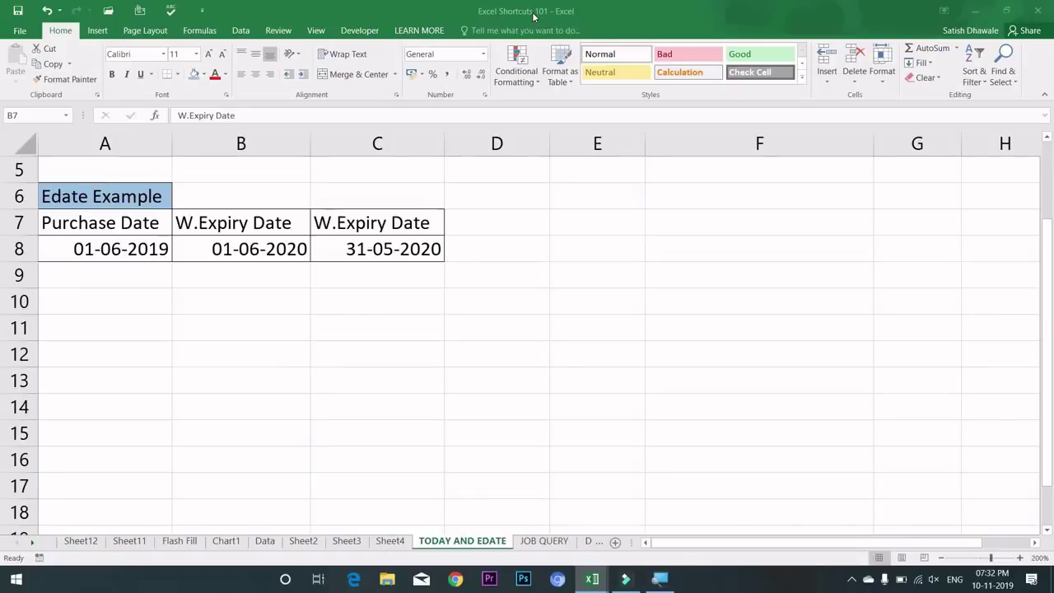
pyautogui.hotkey('alt', 'Tab')
pyautogui.hotkey('alt', 'Tab')
pyautogui.hotkey('alt', 'Tab')
pyautogui.hotkey('alt', 'Tab')
pyautogui.hotkey('alt', 'Tab')
pyautogui.hotkey('alt', 'Tab')
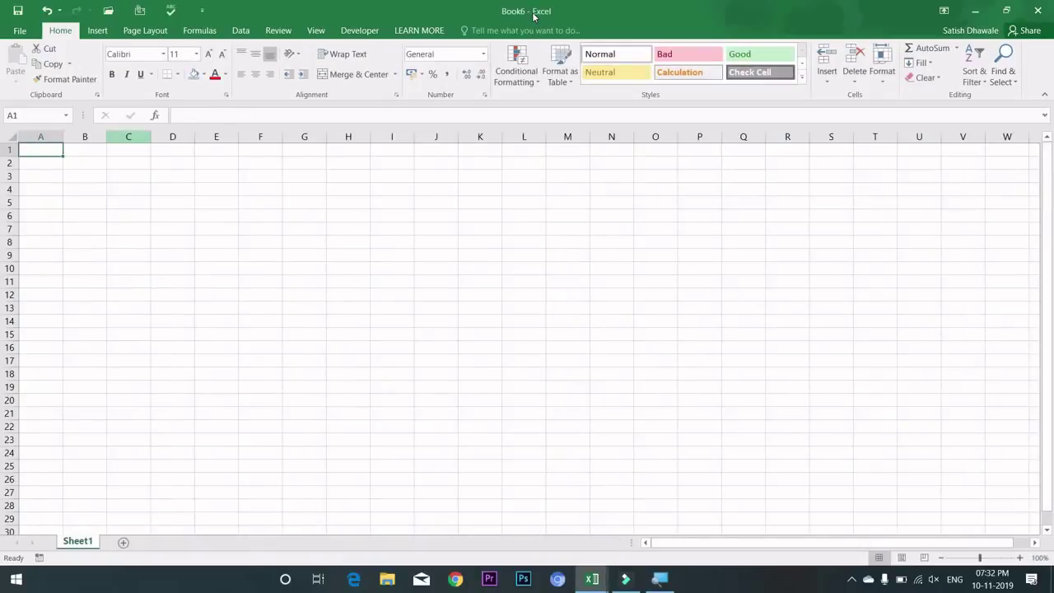
pyautogui.hotkey('alt', 'Tab')
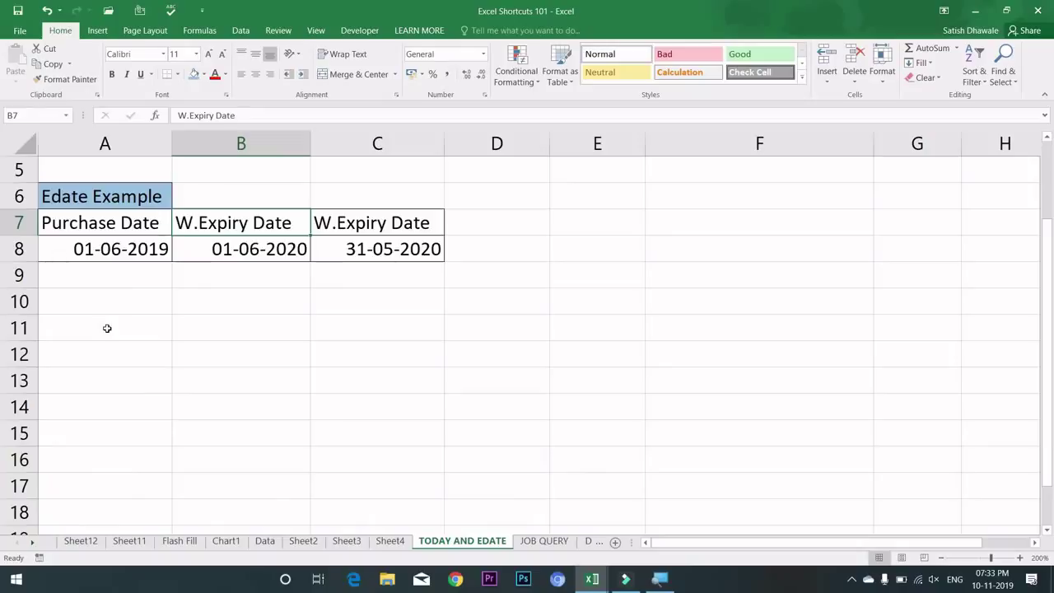
pyautogui.hotkey('shift', 'F3')
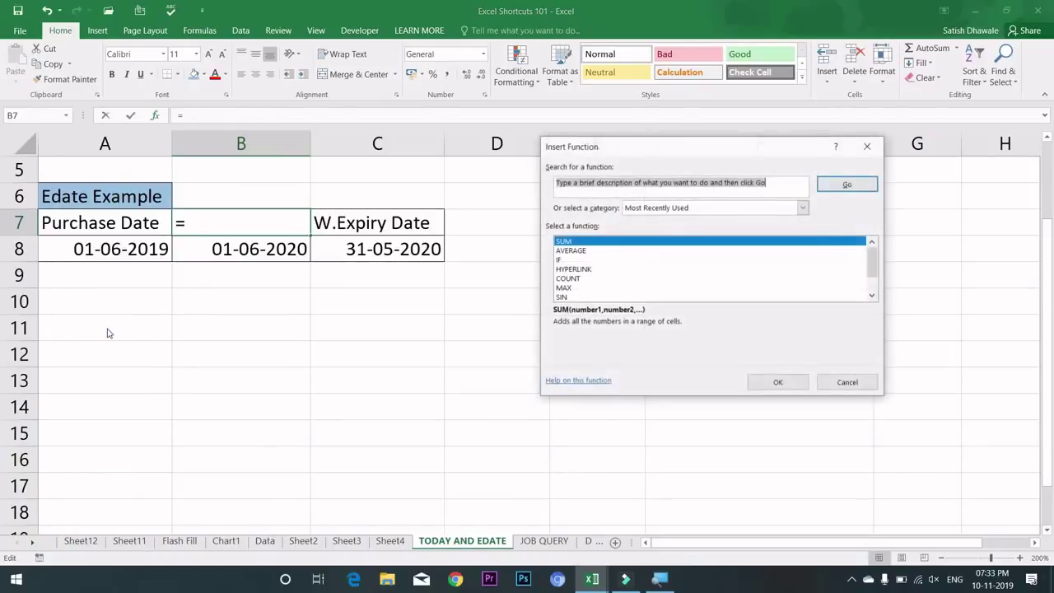
pyautogui.click(643, 269)
pyautogui.click(645, 278)
pyautogui.click(644, 288)
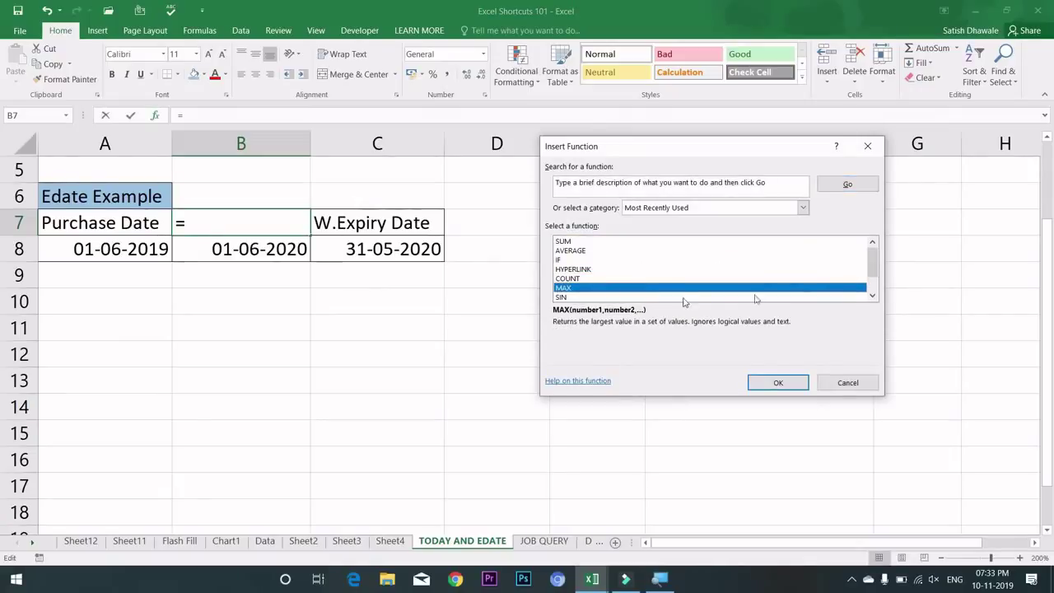
pyautogui.moveTo(873, 271); pyautogui.dragTo(875, 292)
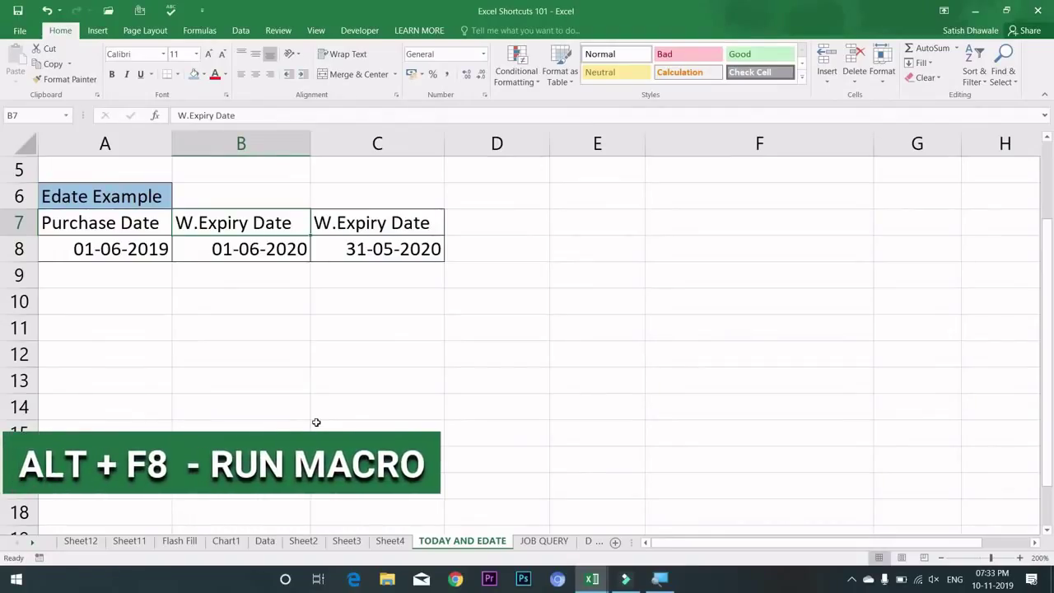
pyautogui.hotkey('alt', 'F8')
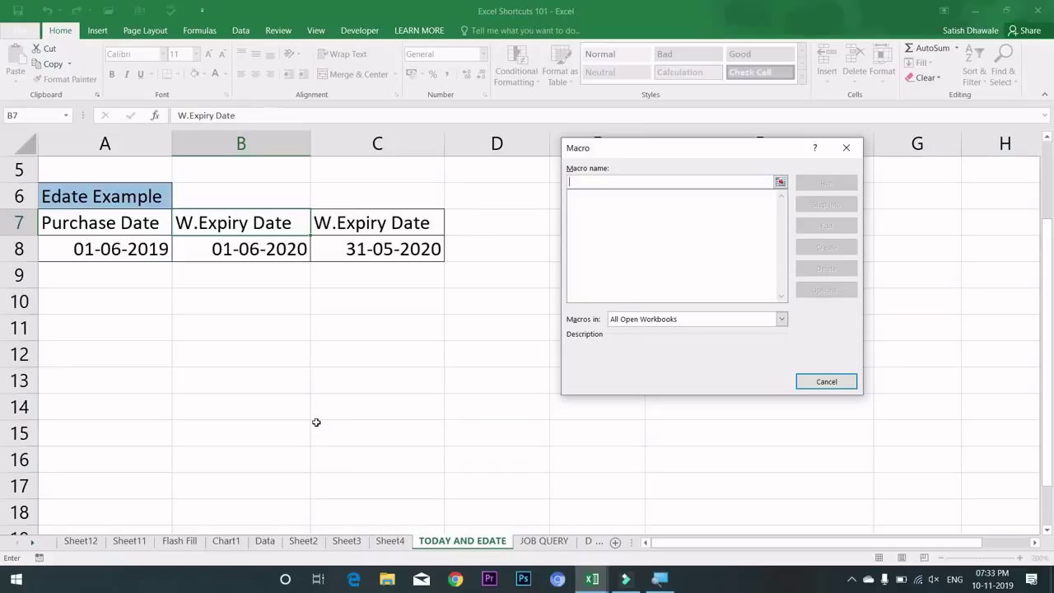
pyautogui.write('dd')
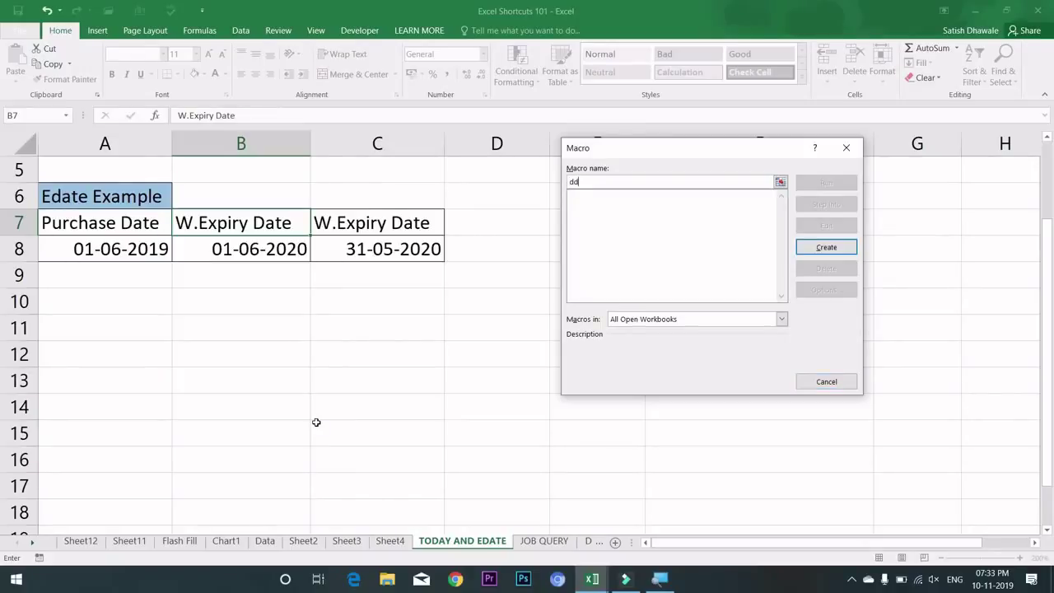
pyautogui.press('BackSpace')
pyautogui.press('BackSpace')
pyautogui.press('Escape')
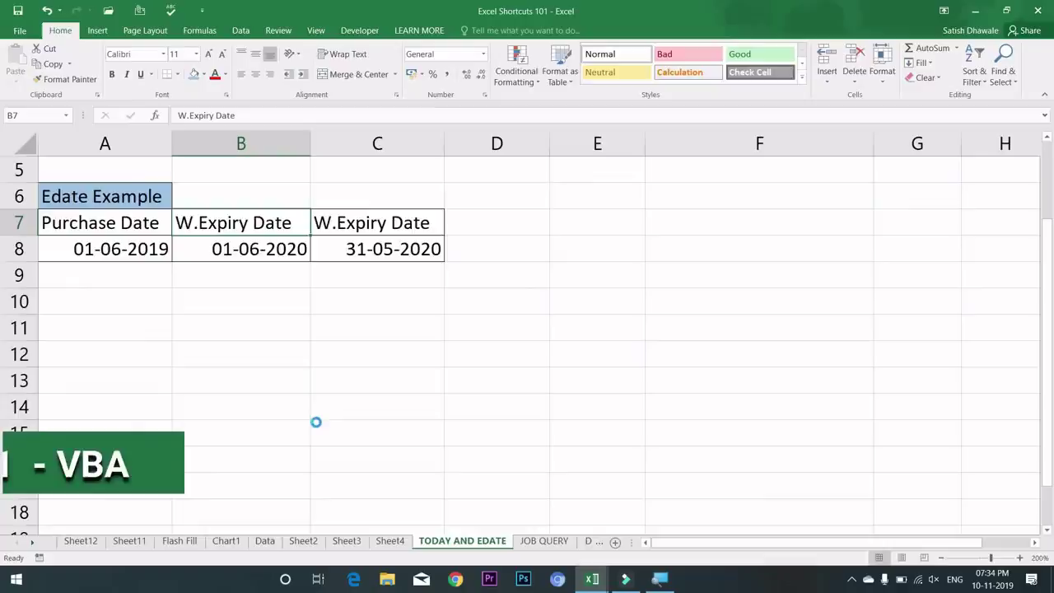
# Open the VBA editor with Alt+F11 and scroll the Project Explorer's sheet list.
pyautogui.hotkey('alt', 'F11')
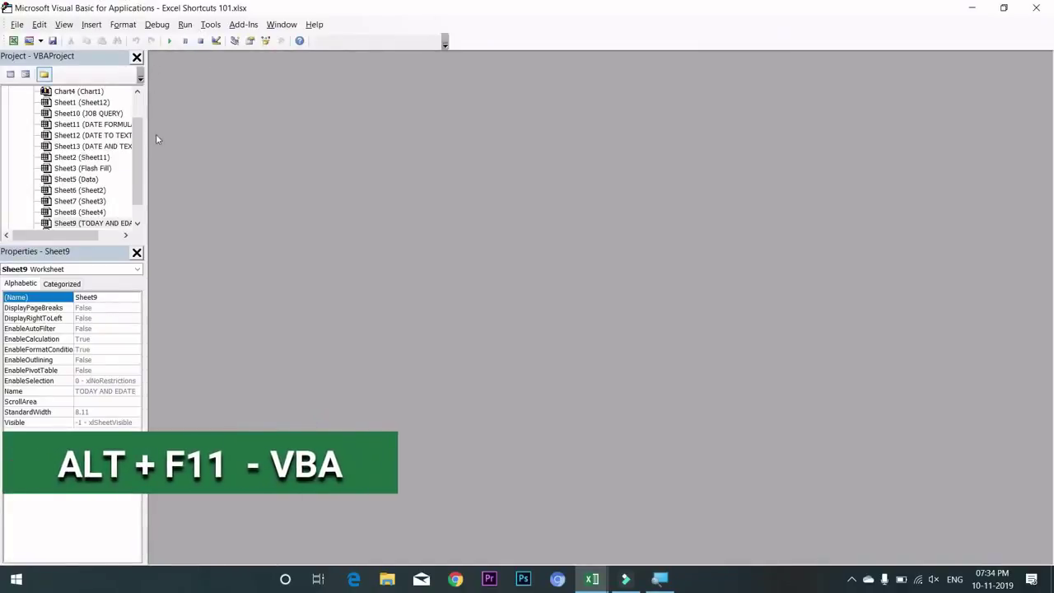
pyautogui.moveTo(138, 188); pyautogui.dragTo(140, 200)
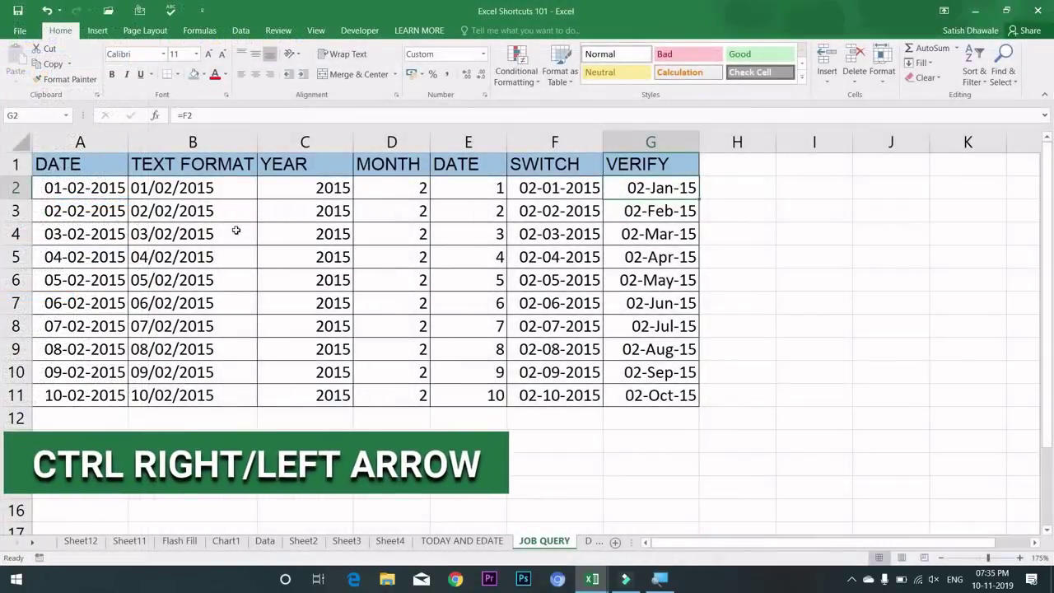
pyautogui.hotkey('ctrl', 'Left')
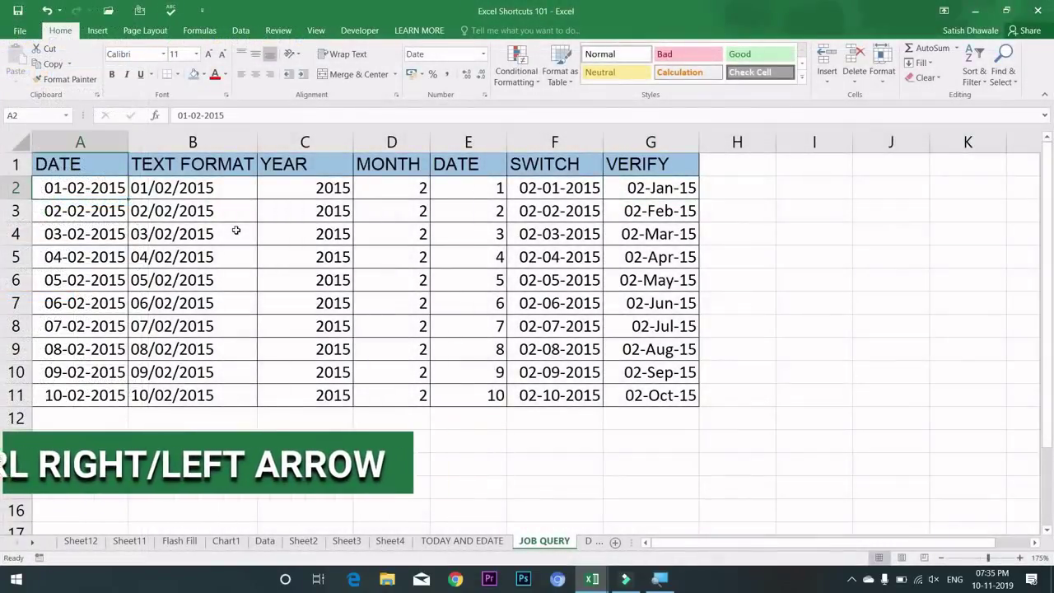
pyautogui.hotkey('ctrl', 'Right')
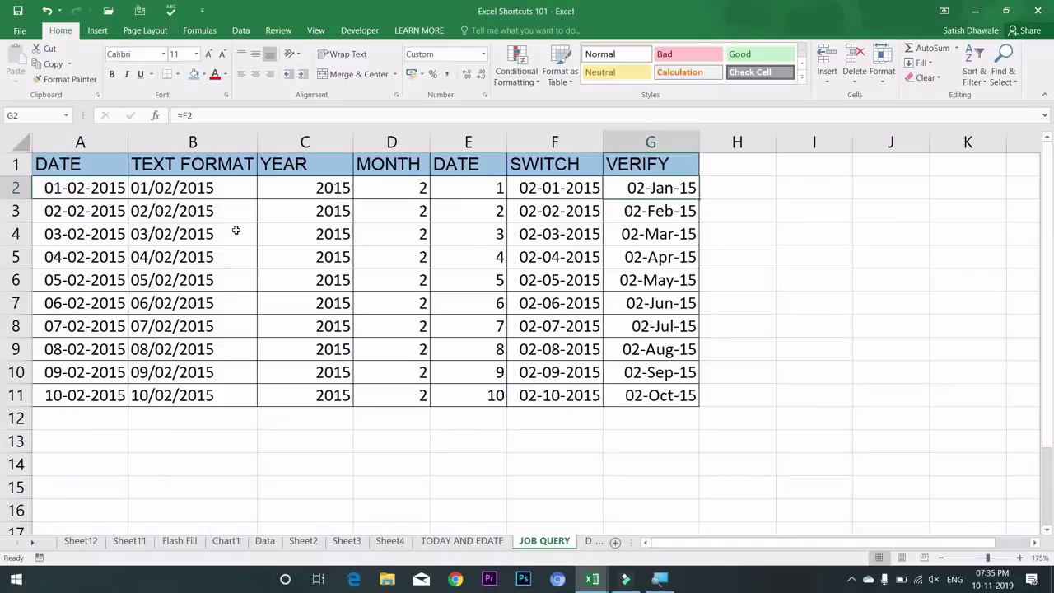
pyautogui.hotkey('ctrl', 'Down')
pyautogui.hotkey('ctrl', 'Up')
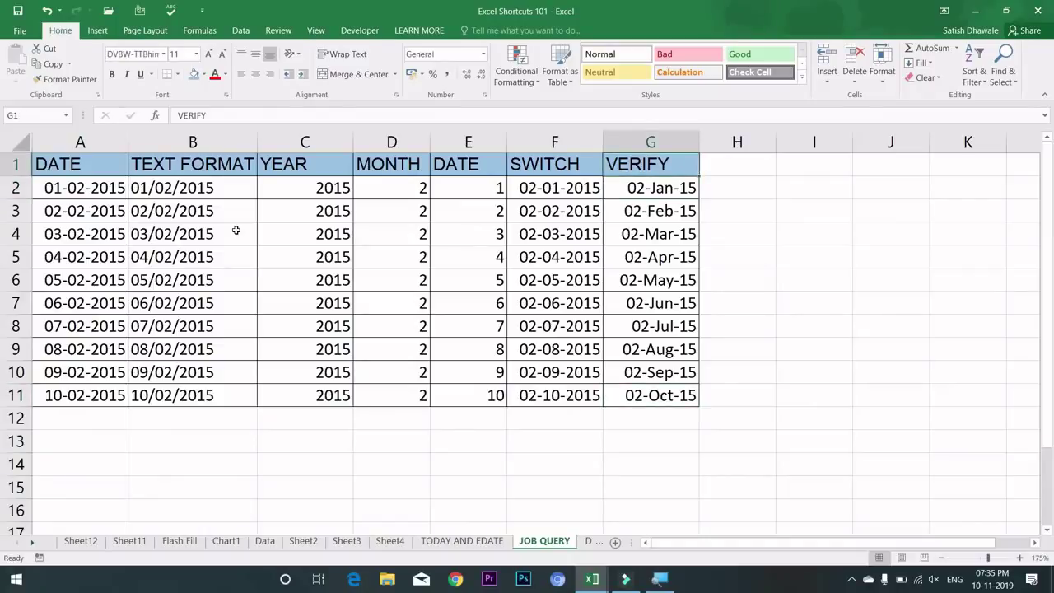
pyautogui.hotkey('ctrl', 'Down')
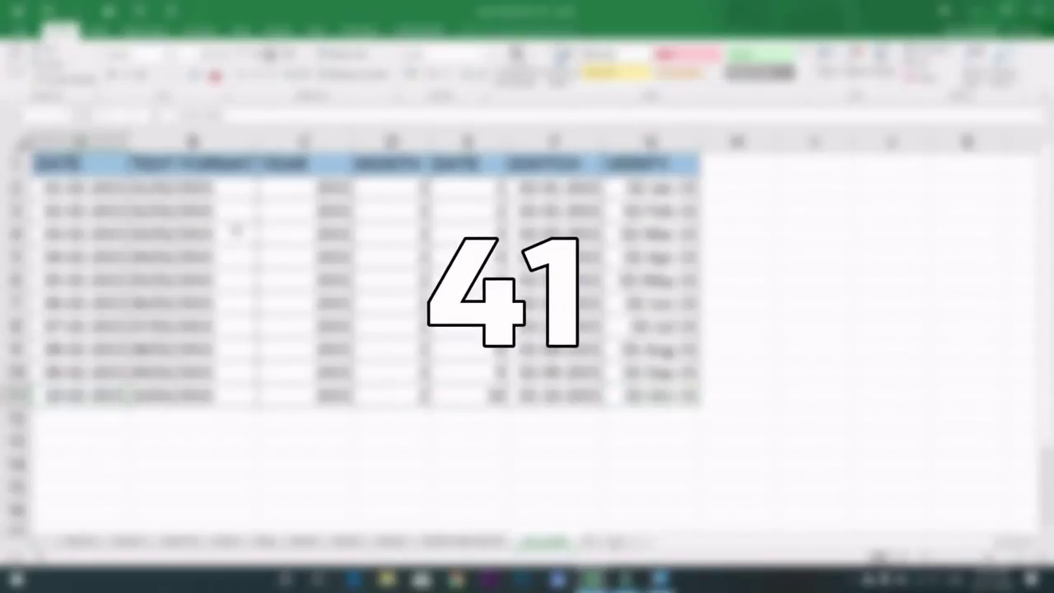
pyautogui.hotkey('ctrl', 'Up')
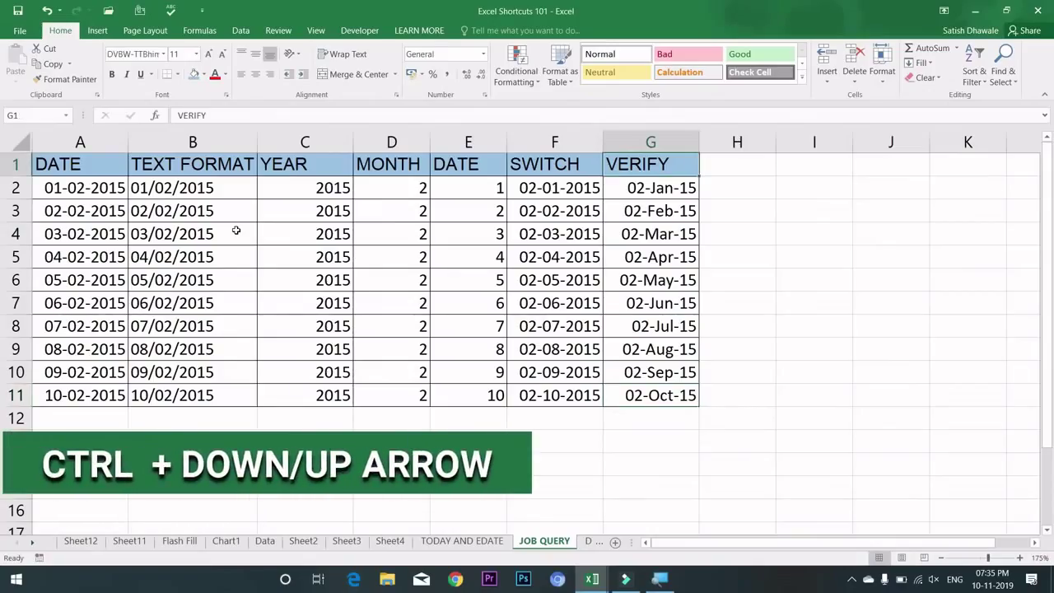
pyautogui.hotkey('ctrl', 'Down')
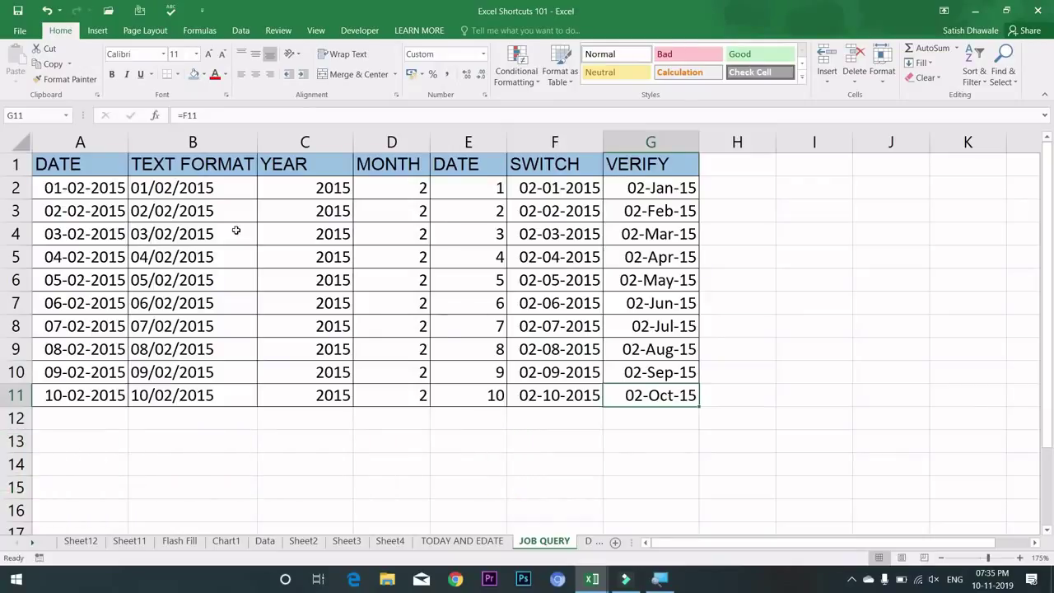
pyautogui.hotkey('ctrl', 'Up')
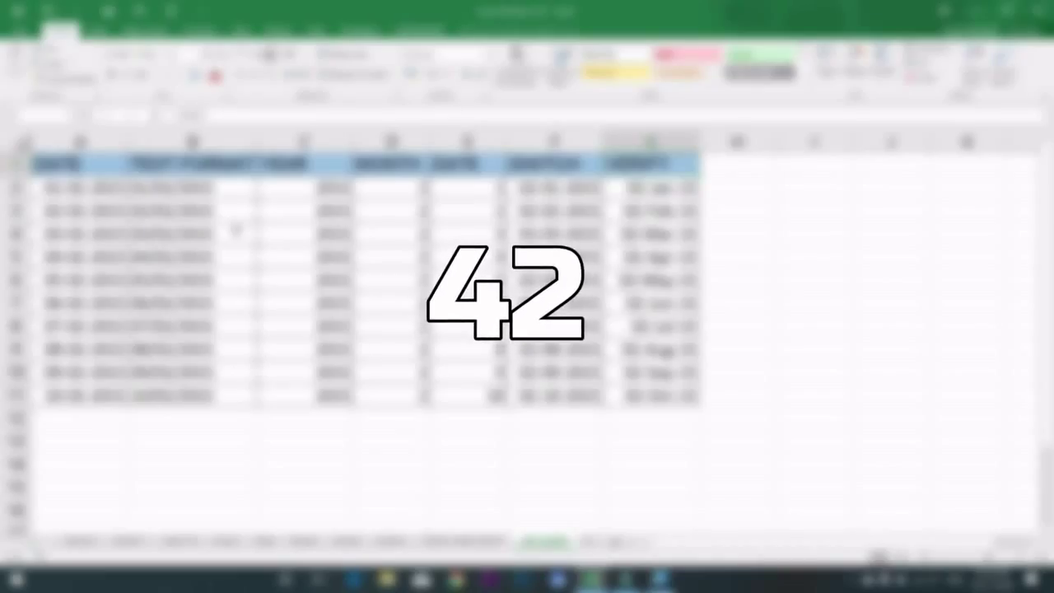
pyautogui.press('Down')
pyautogui.press('Down')
pyautogui.press('Down')
pyautogui.press('Down')
pyautogui.press('Down')
pyautogui.press('Down')
pyautogui.press('Right')
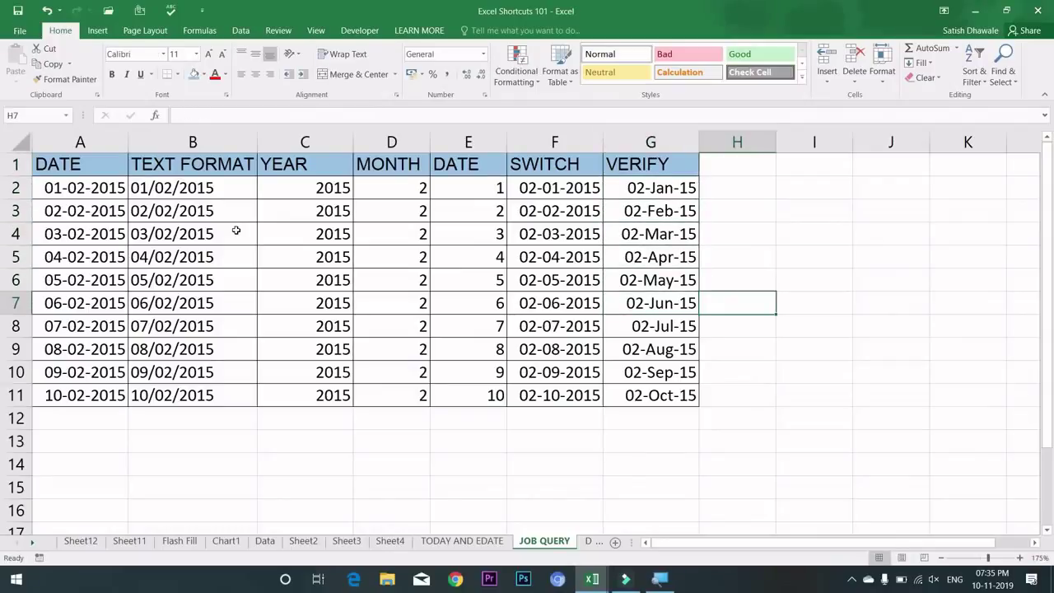
pyautogui.press('Right')
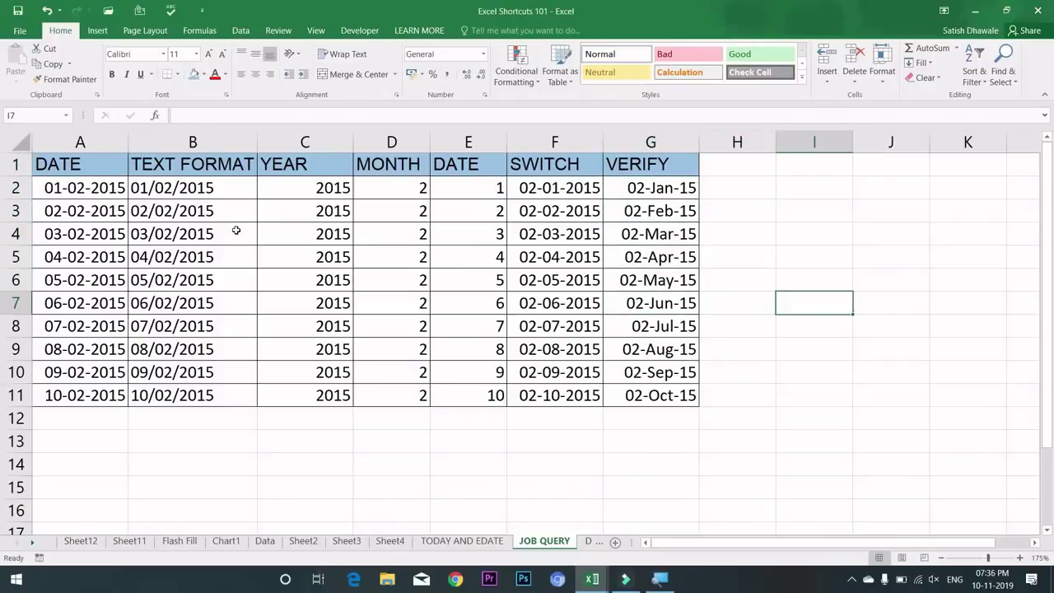
pyautogui.press('Right')
pyautogui.press('Right')
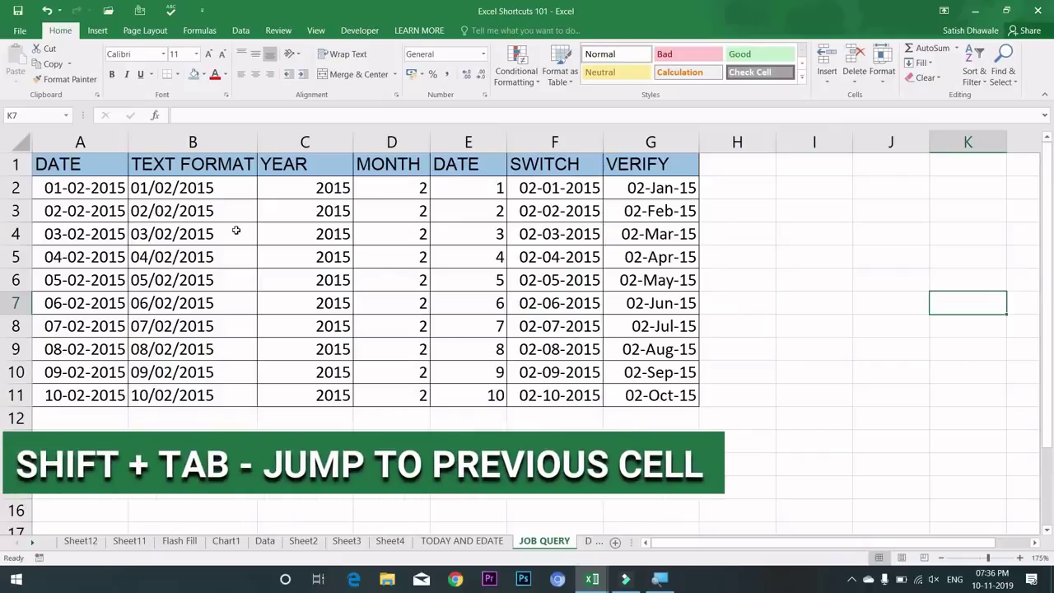
pyautogui.hotkey('shift', 'Tab')
pyautogui.hotkey('shift', 'Tab')
pyautogui.hotkey('shift', 'Tab')
pyautogui.hotkey('shift', 'Tab')
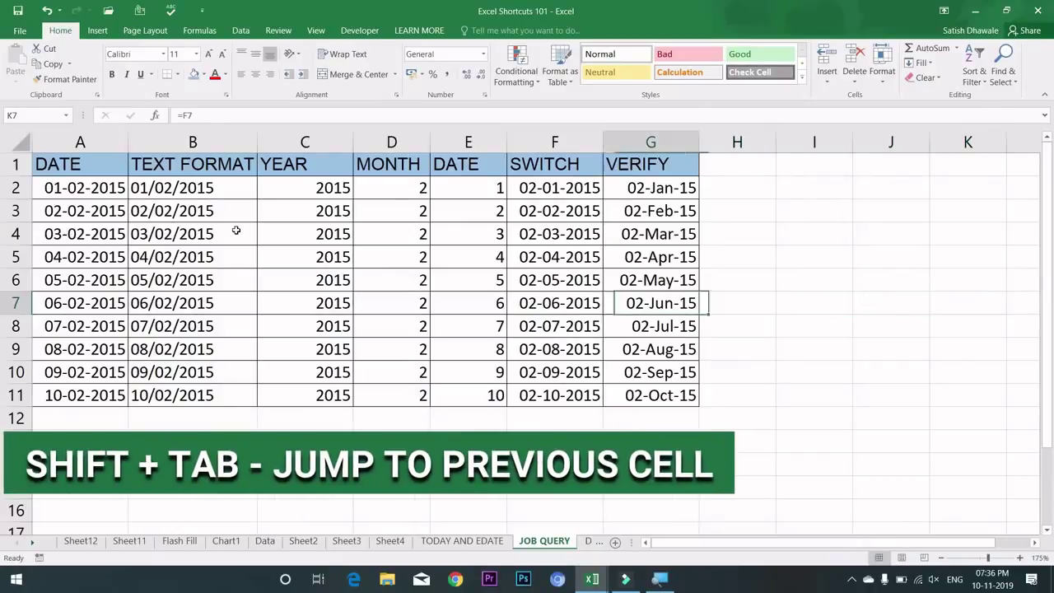
pyautogui.hotkey('shift', 'Tab')
pyautogui.hotkey('shift', 'Tab')
pyautogui.hotkey('shift', 'Tab')
pyautogui.hotkey('shift', 'Tab')
pyautogui.hotkey('shift', 'Tab')
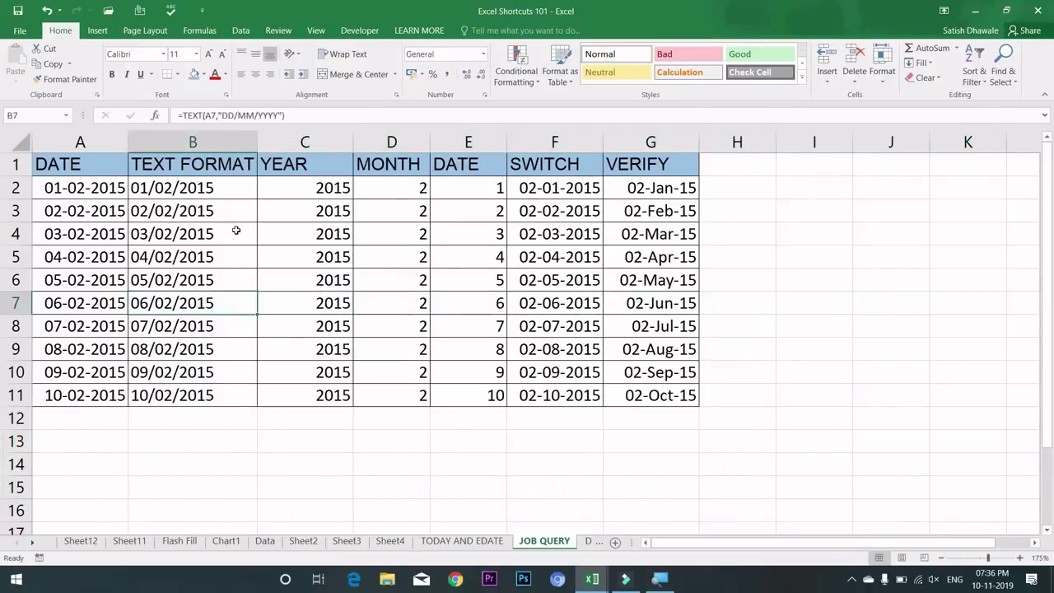
pyautogui.press('Tab')
pyautogui.press('Tab')
pyautogui.press('Tab')
pyautogui.press('Tab')
pyautogui.hotkey('shift', 'Tab')
pyautogui.hotkey('shift', 'Tab')
pyautogui.hotkey('shift', 'Tab')
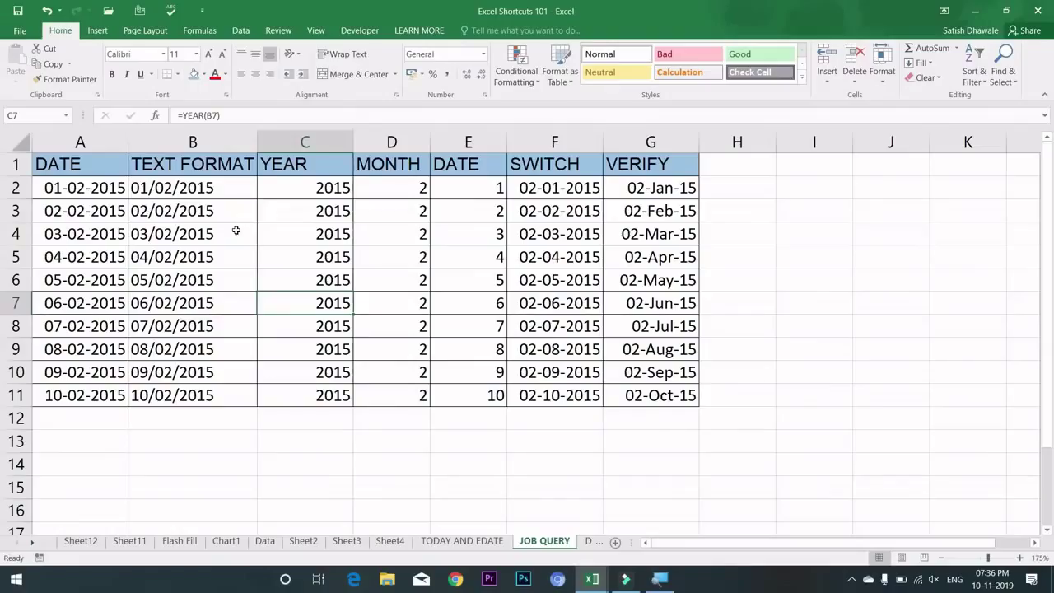
pyautogui.press('Tab')
pyautogui.press('Tab')
pyautogui.press('Down')
pyautogui.press('Down')
pyautogui.press('Down')
pyautogui.press('Down')
pyautogui.press('Down')
pyautogui.press('Down')
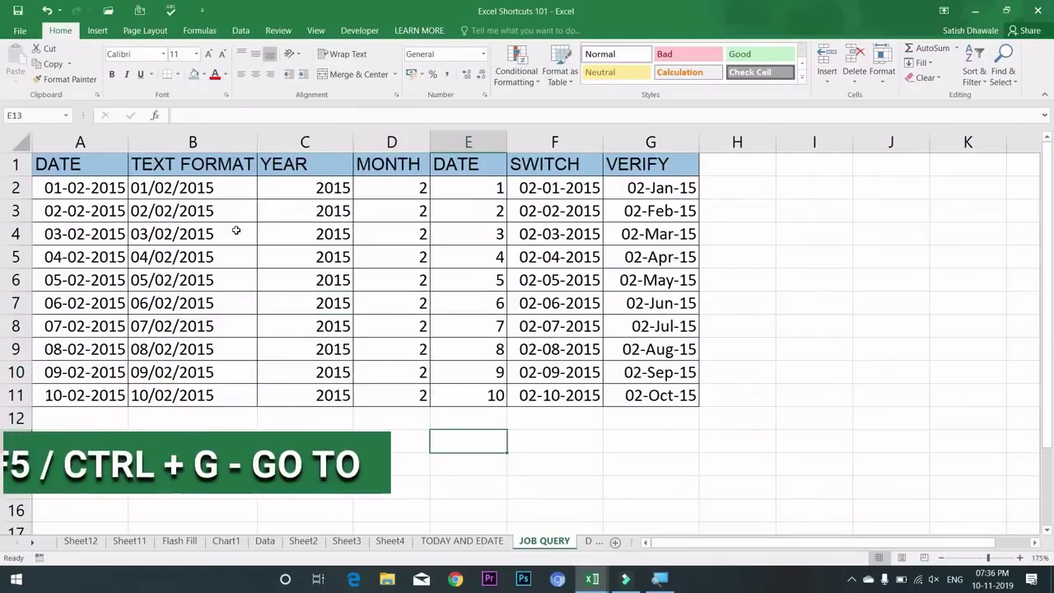
# Jump to cell B10 with Go To, cancel a second Go To, then move to D10.
pyautogui.press('F5')
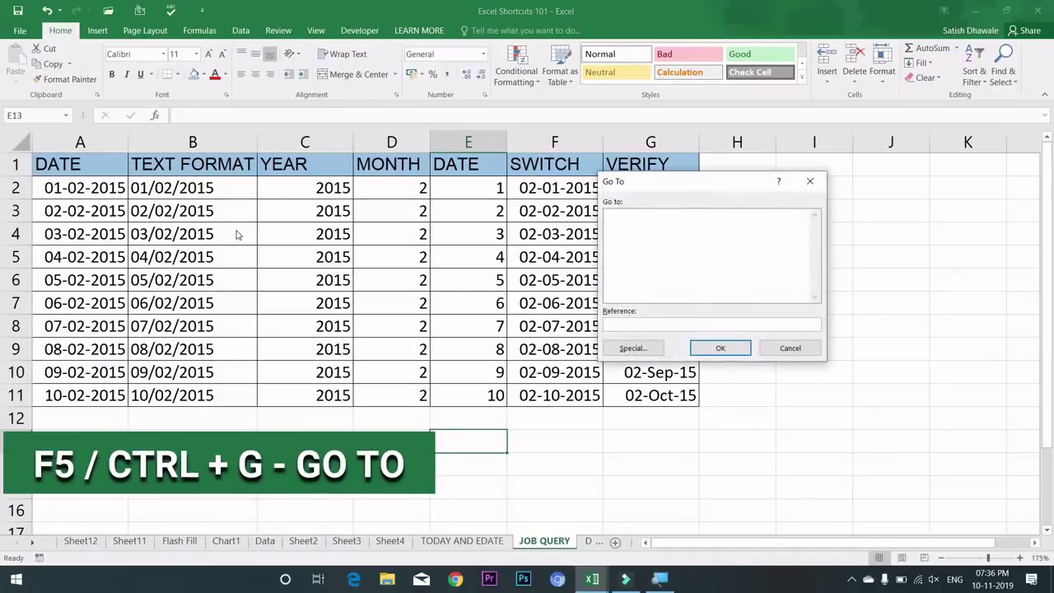
pyautogui.press('Escape')
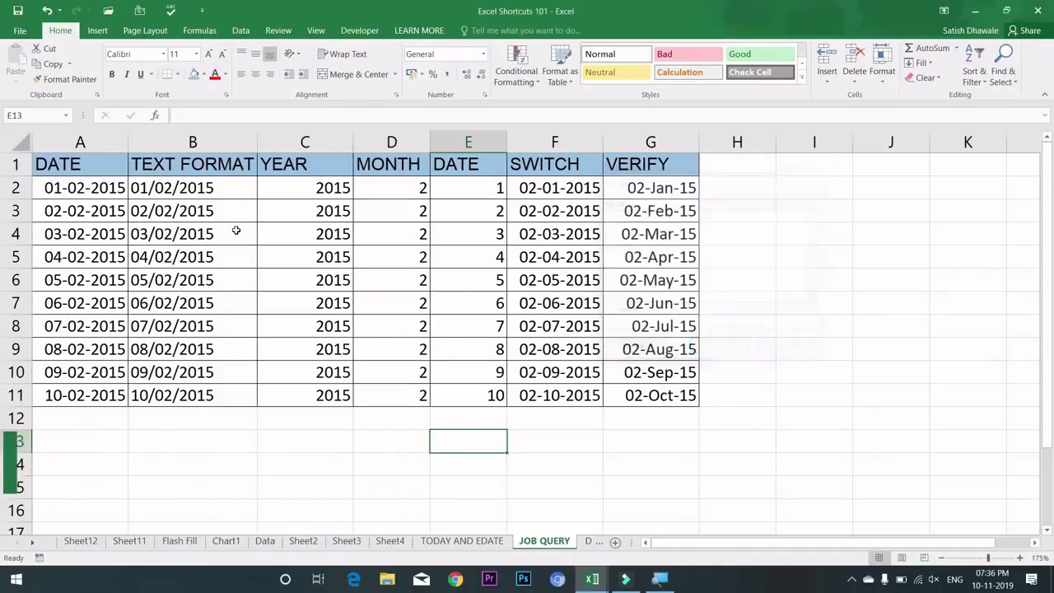
pyautogui.hotkey('ctrl', 'g')
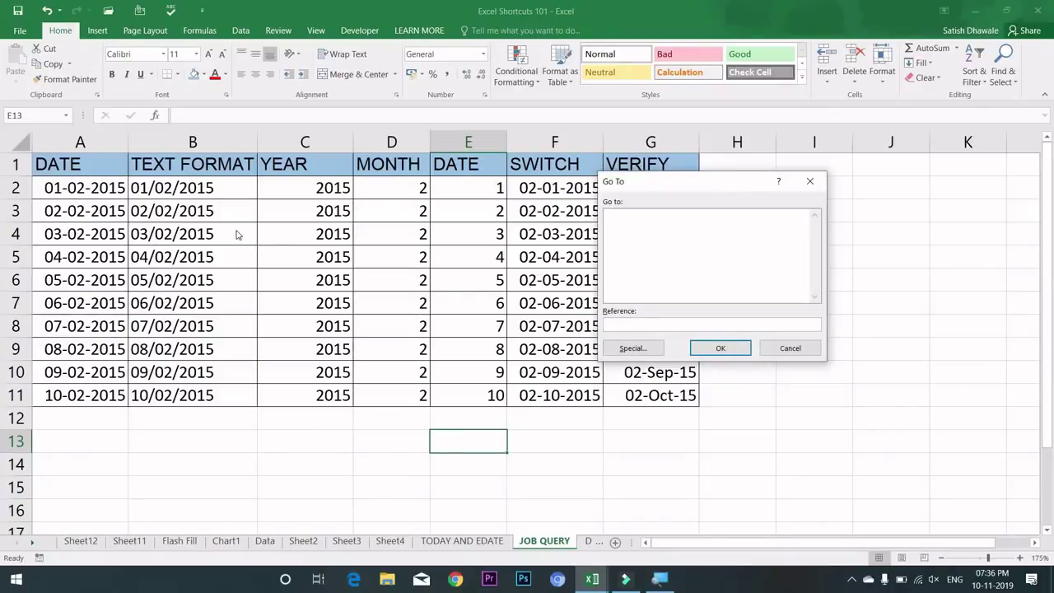
pyautogui.write('b10')
pyautogui.press('Return')
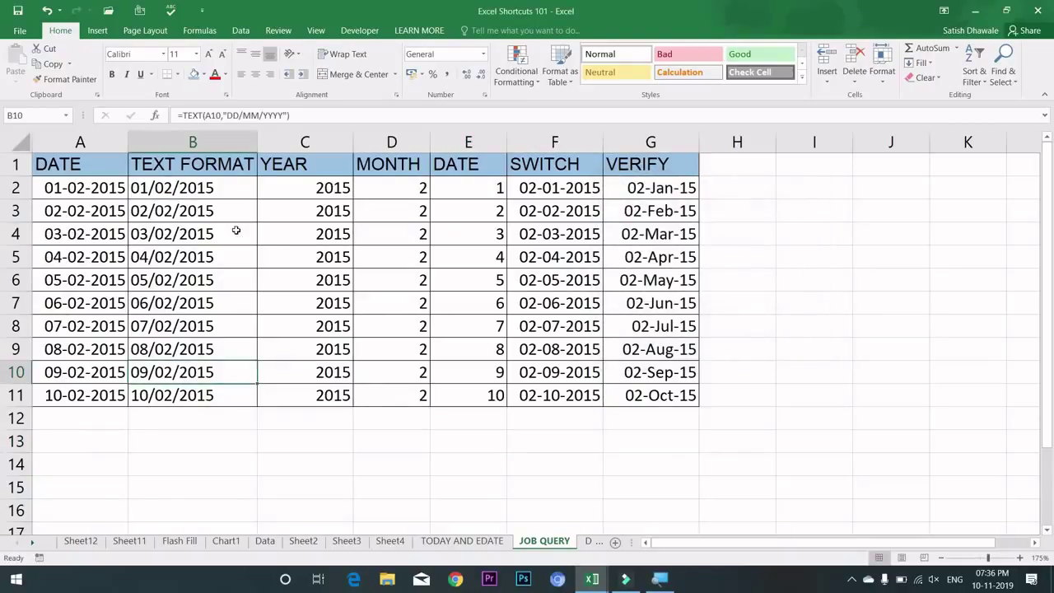
pyautogui.hotkey('ctrl', 'g')
pyautogui.press('Escape')
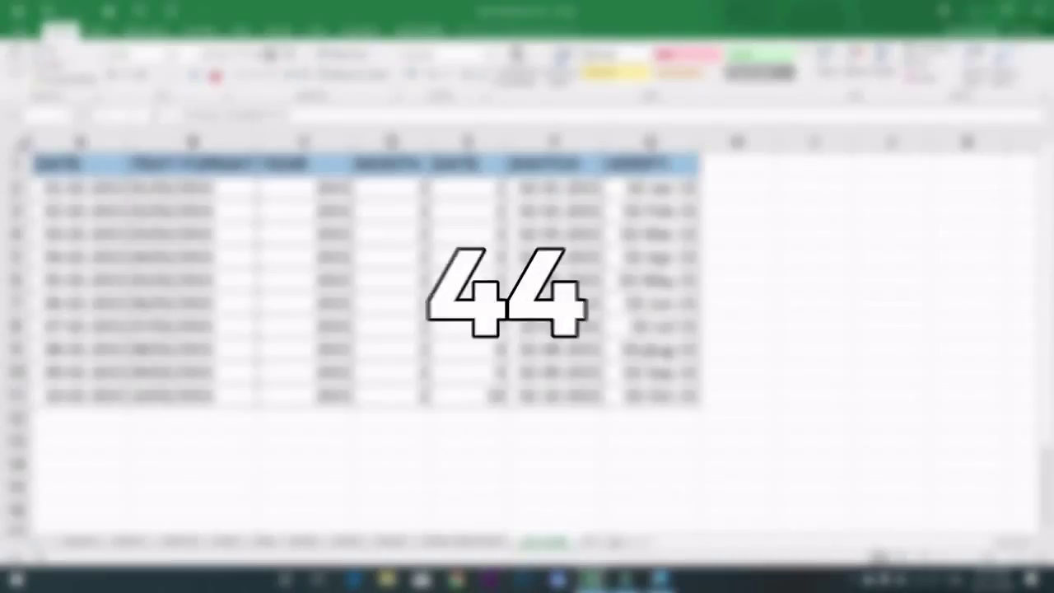
pyautogui.press('Right')
pyautogui.press('Right')
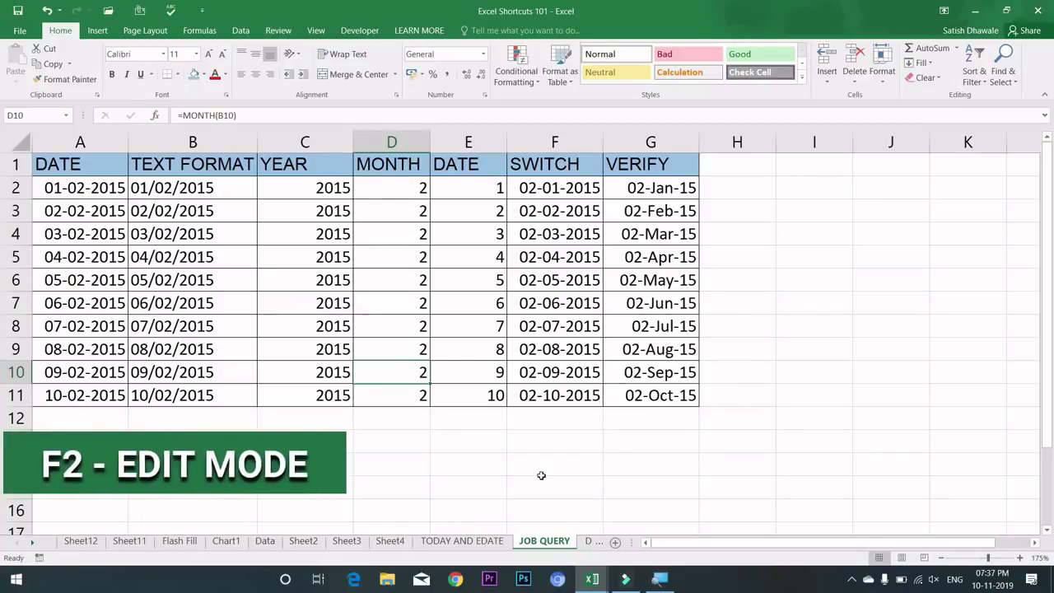
pyautogui.click(379, 452)
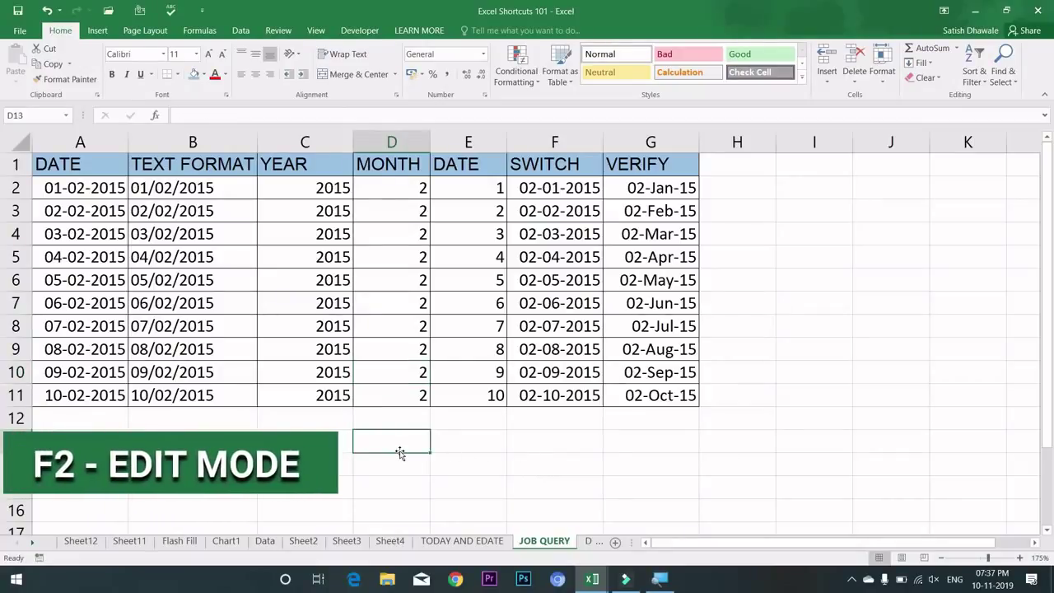
pyautogui.click(217, 312)
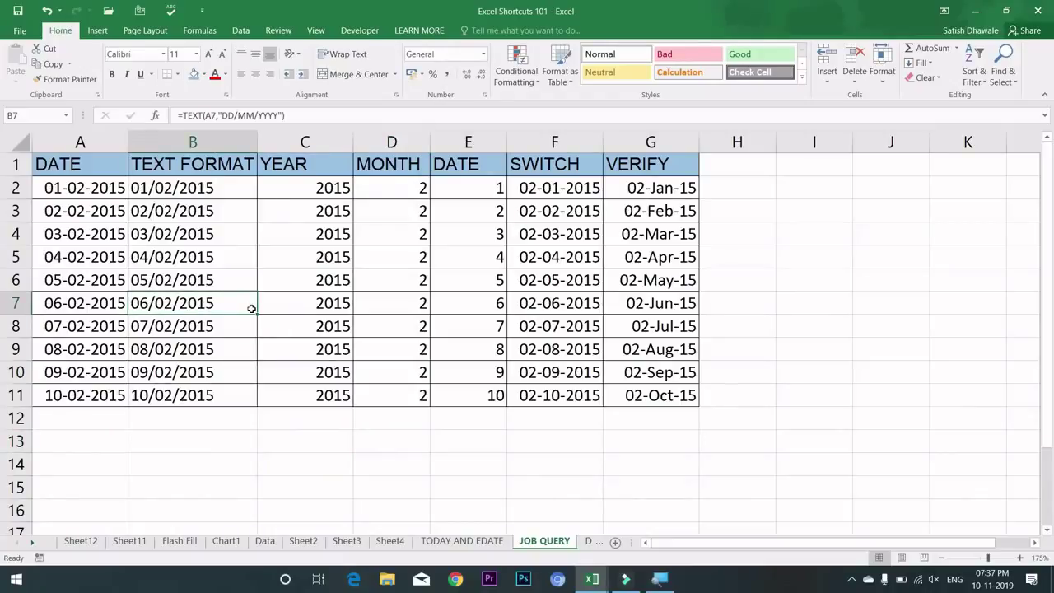
pyautogui.write('dsfs')
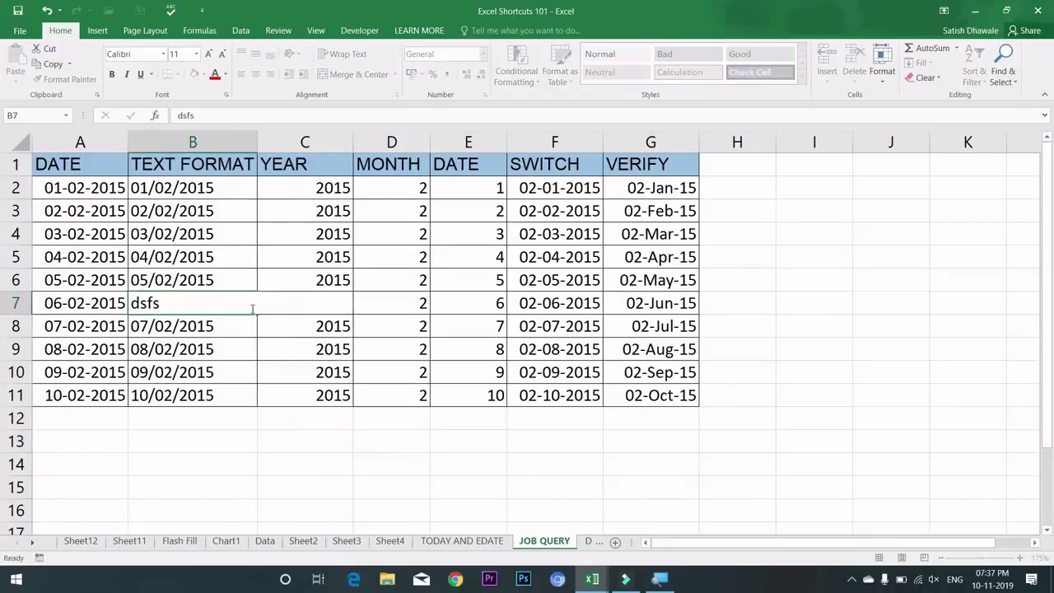
pyautogui.press('Escape')
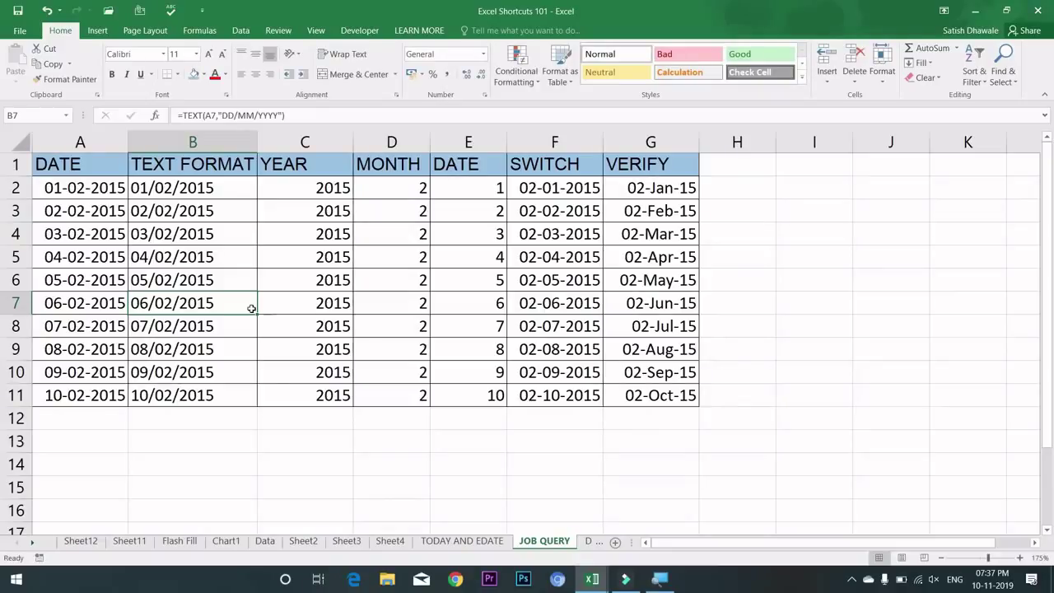
pyautogui.press('F2')
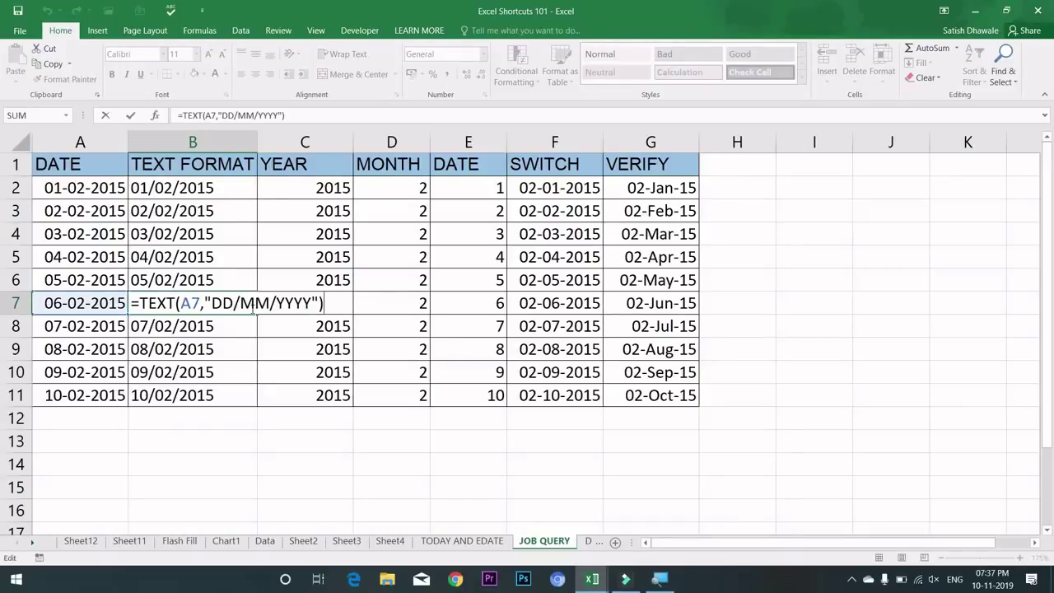
pyautogui.hotkey('ctrl', 'Return')
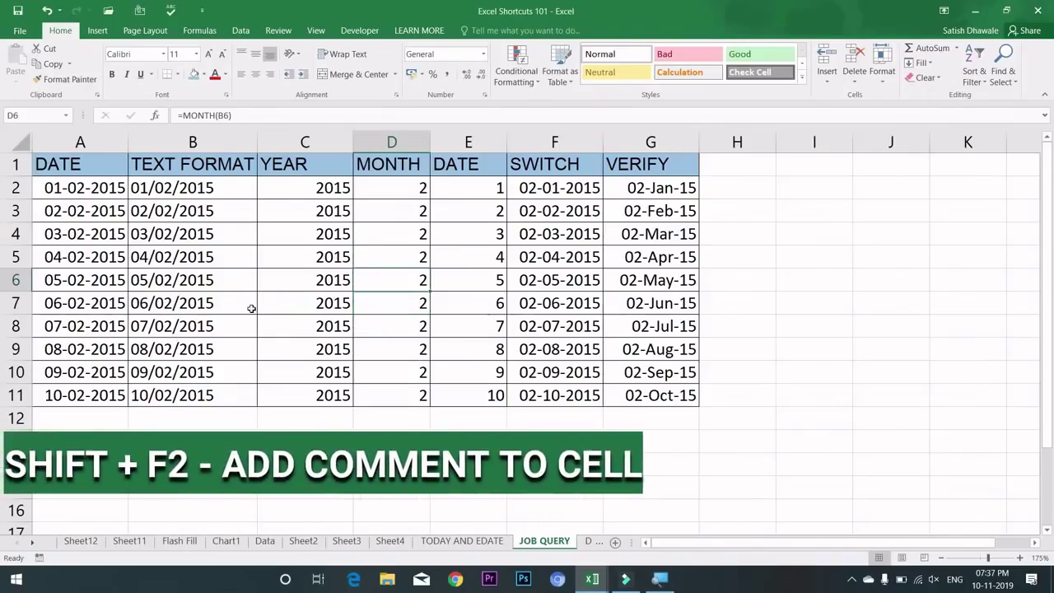
# Add a typed comment to cell E6, then start a blank comment on C8.
pyautogui.press('Up')
pyautogui.press('Right')
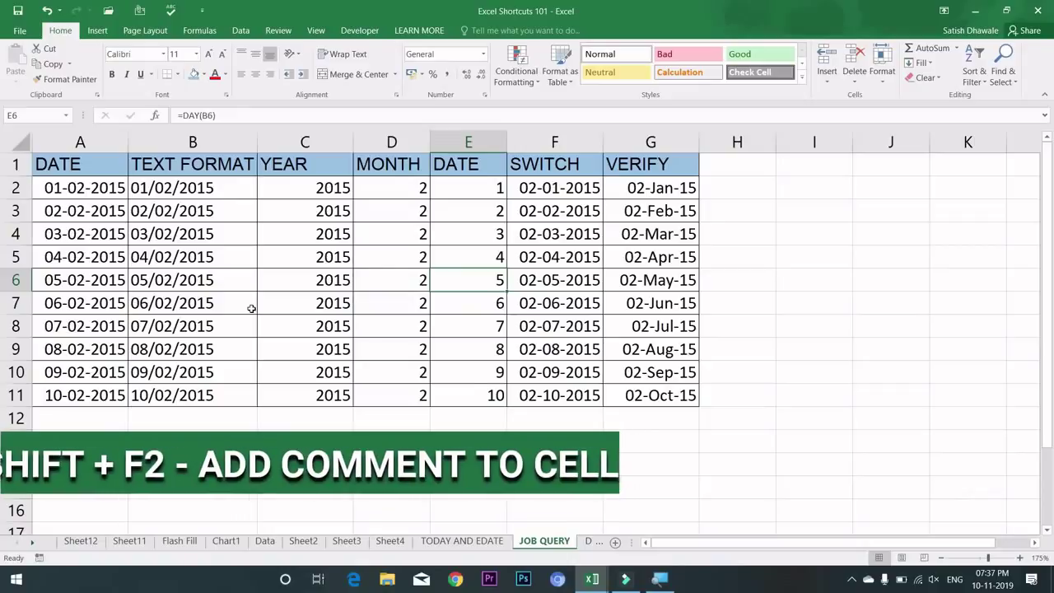
pyautogui.hotkey('shift', 'F2')
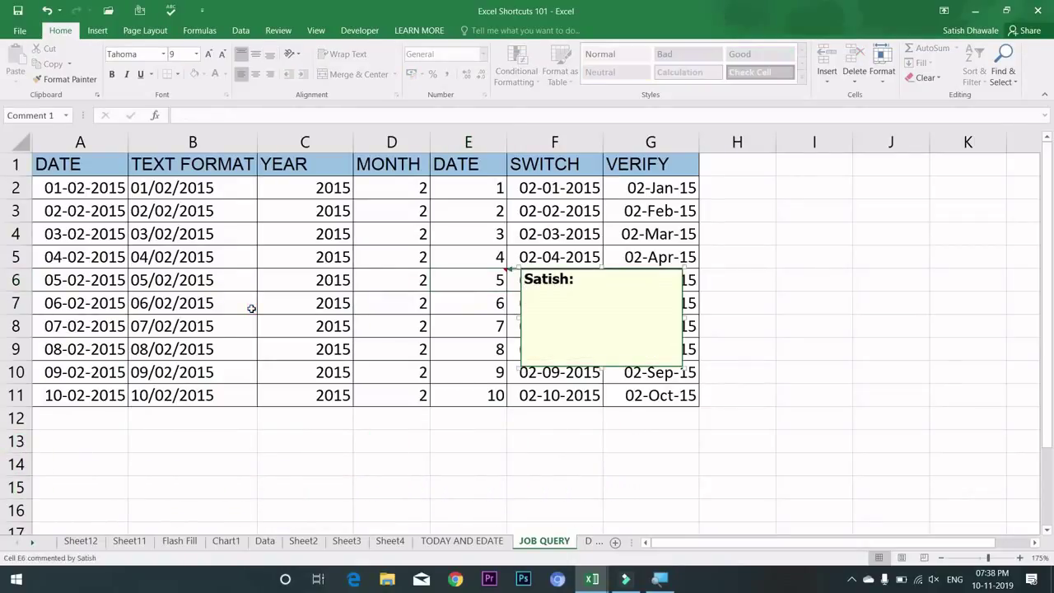
pyautogui.click(563, 307)
pyautogui.write('dsjflsdlfldsmflmdslfdsfds')
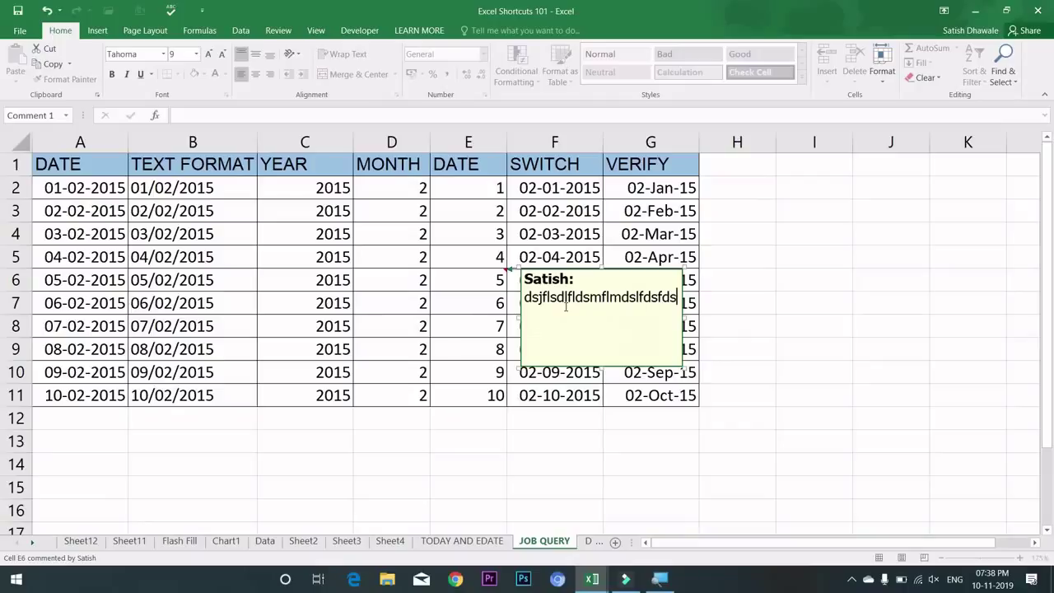
pyautogui.click(292, 337)
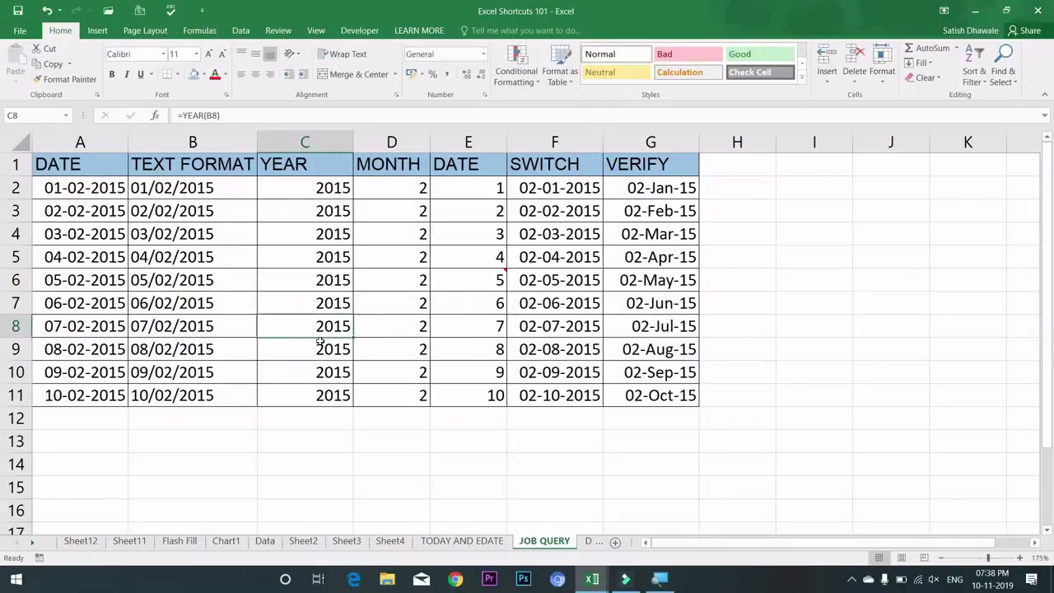
pyautogui.hotkey('shift', 'F2')
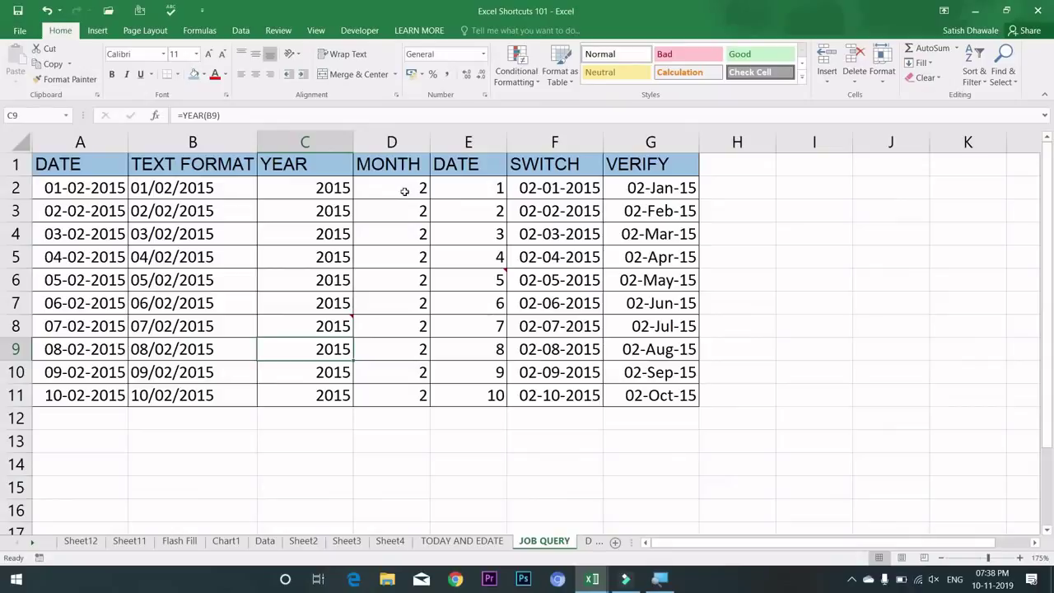
# Cut the ten MONTH formulas from D2:D11 and paste them into H2:H11.
pyautogui.moveTo(400, 188); pyautogui.dragTo(401, 392)
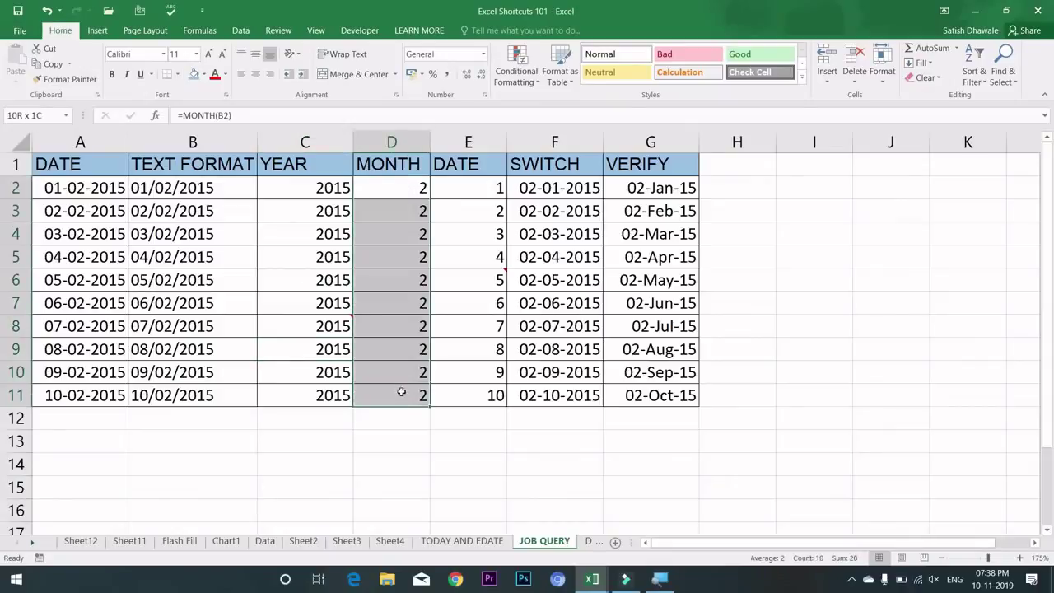
pyautogui.hotkey('ctrl', 'x')
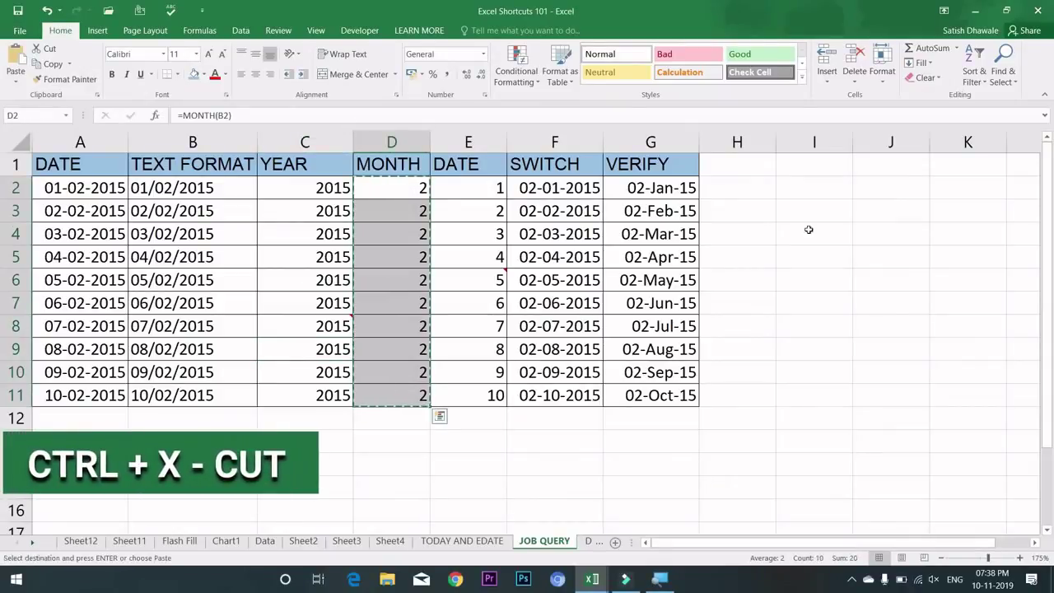
pyautogui.click(758, 180)
pyautogui.hotkey('ctrl', 'v')
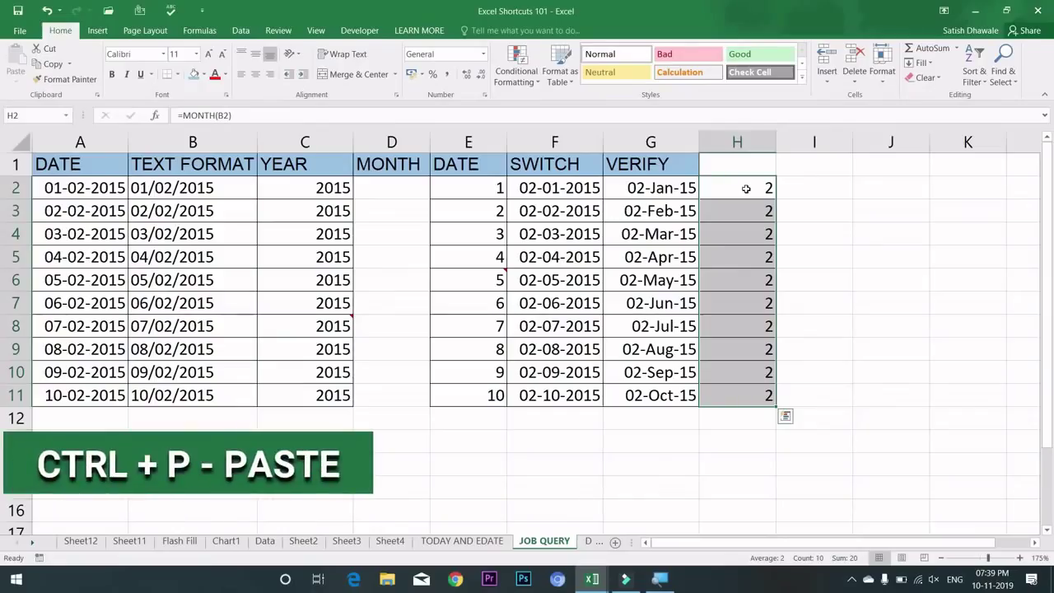
# Copy H2:H11's MONTH formulas into I2:I11 so every row shows 7.
pyautogui.hotkey('ctrl', 'c')
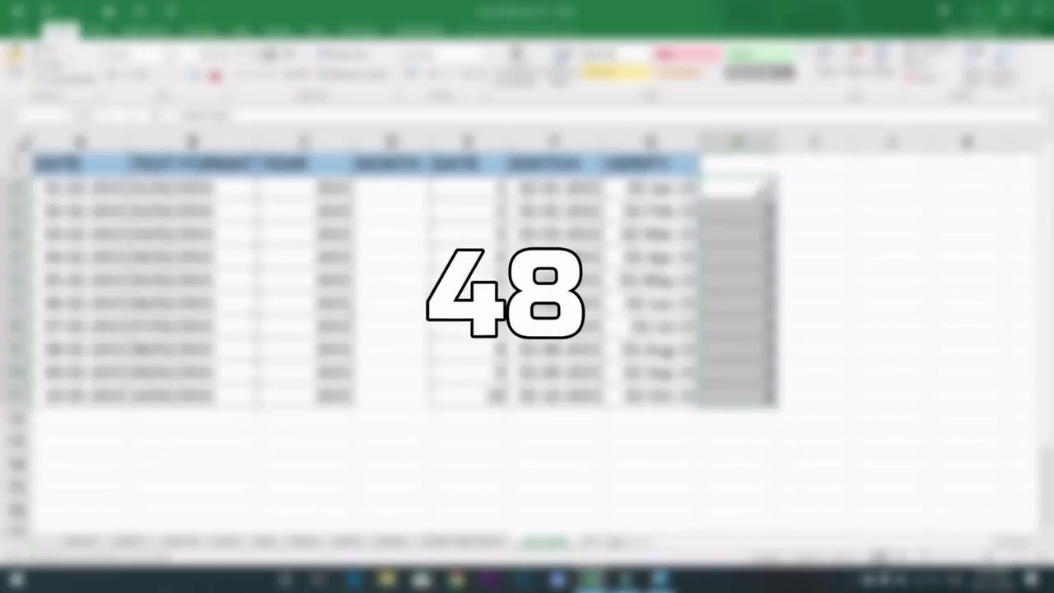
pyautogui.click(816, 181)
pyautogui.hotkey('ctrl', 'v')
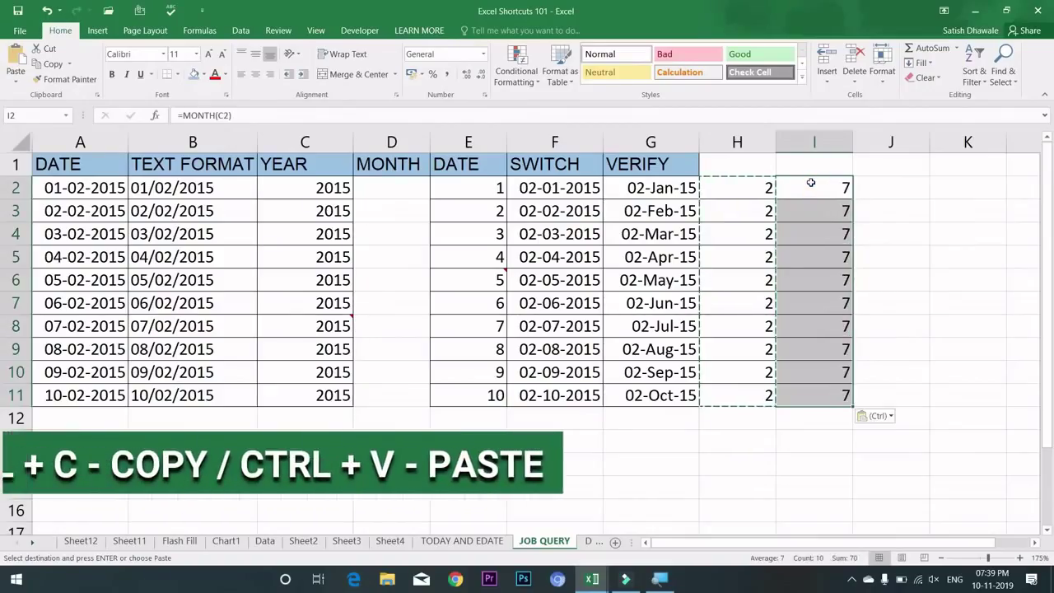
pyautogui.press('Escape')
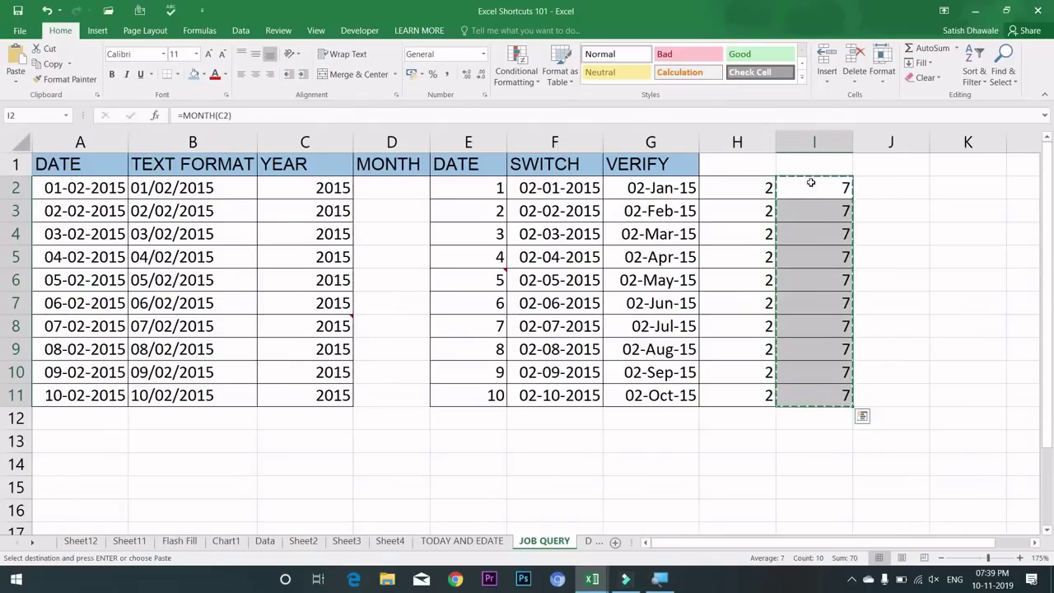
pyautogui.hotkey('ctrl', 'alt', 'v')
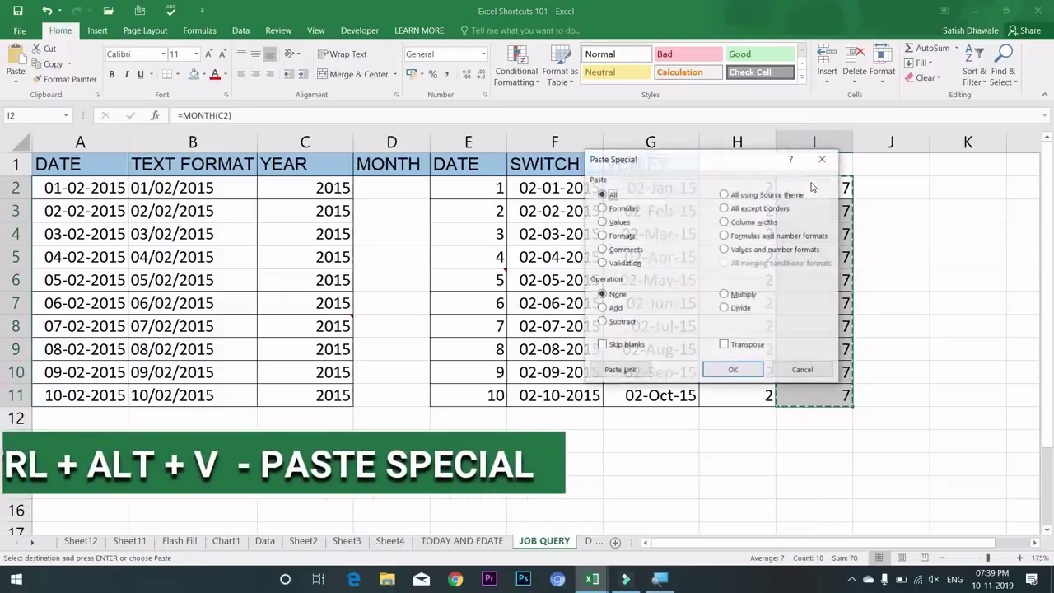
pyautogui.moveTo(700, 170); pyautogui.dragTo(537, 176)
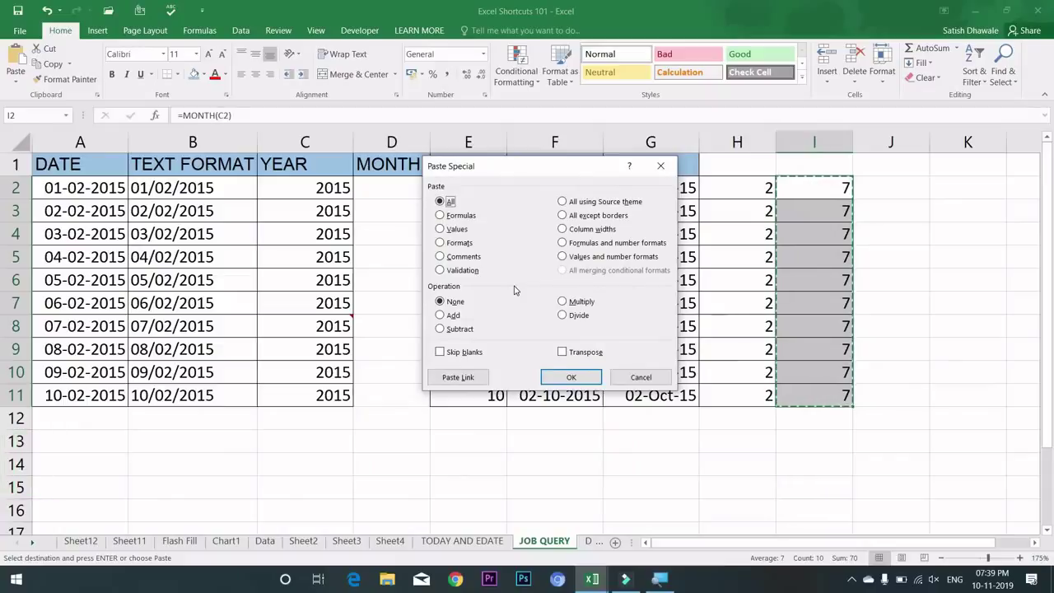
pyautogui.press('Escape')
pyautogui.press('Escape')
pyautogui.click(381, 444)
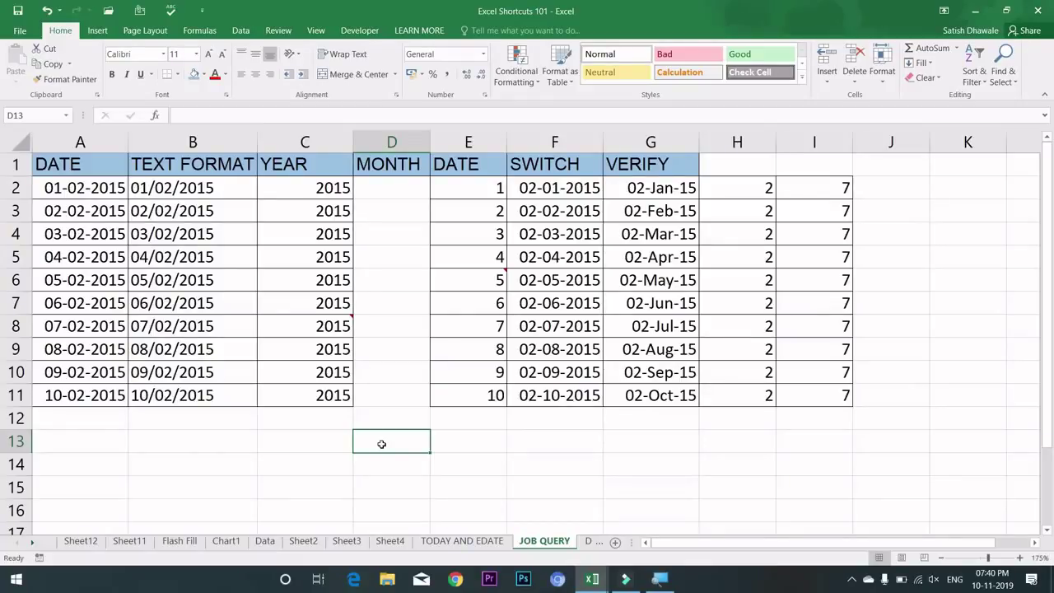
# Enter a person's first name and surname in D13 as two lines with Alt+Enter.
pyautogui.write('Satish')
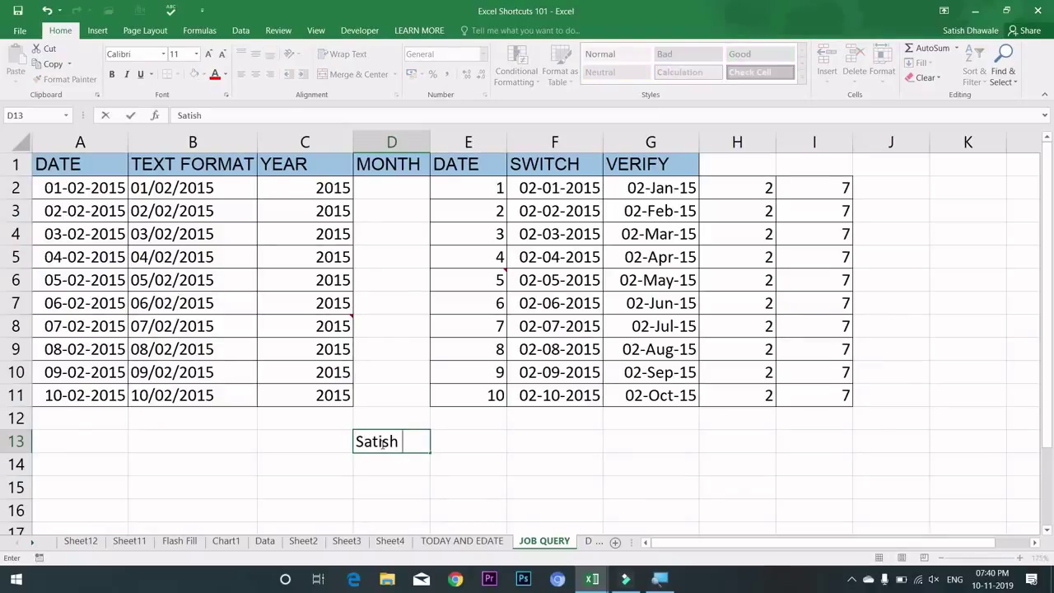
pyautogui.hotkey('alt', 'Return')
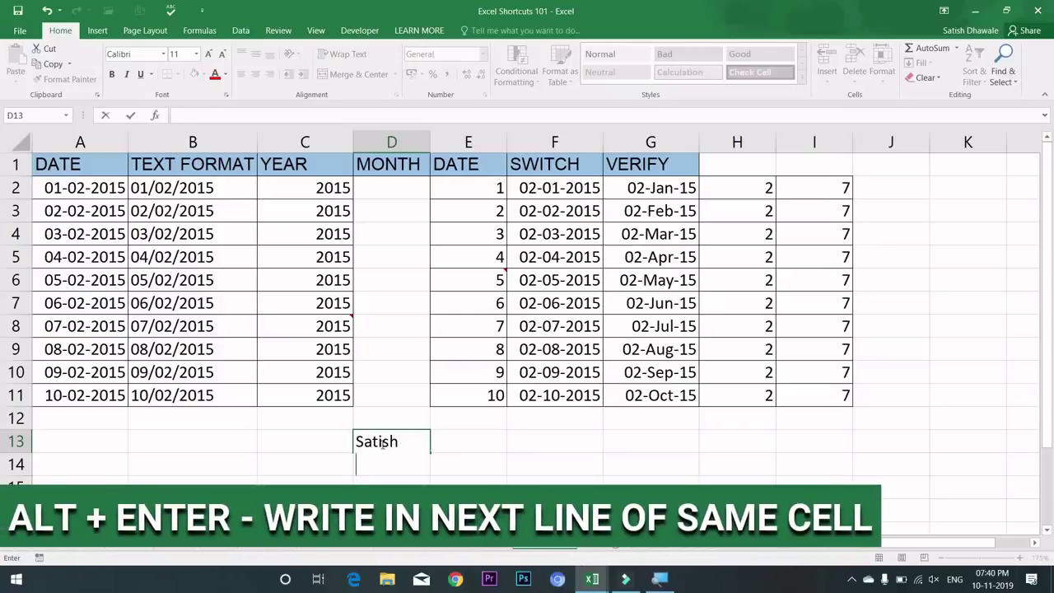
pyautogui.write('Dhaw')
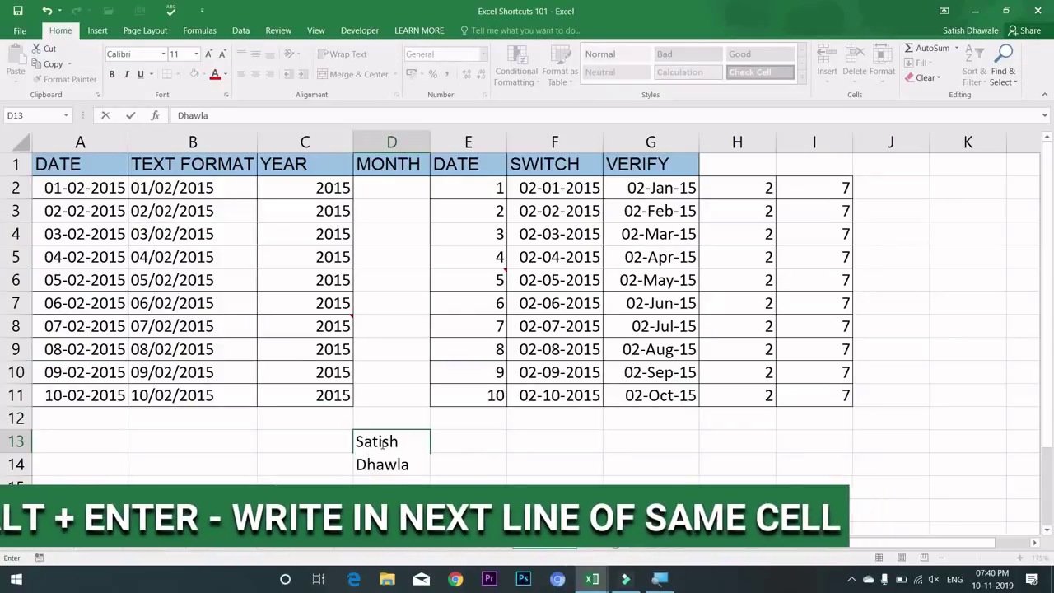
pyautogui.write('ale')
pyautogui.press('Return')
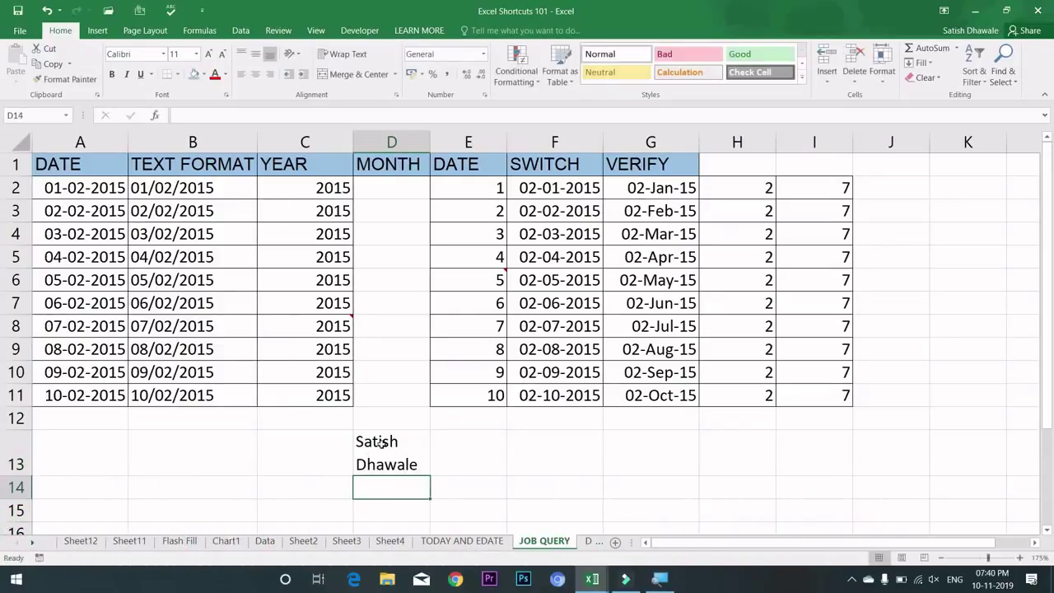
pyautogui.click(383, 443)
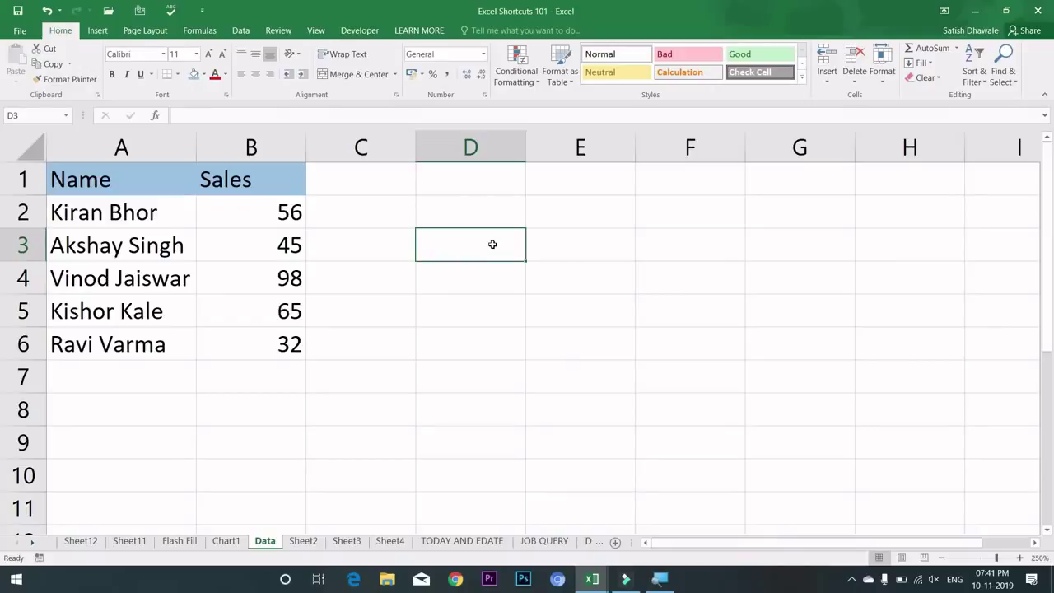
# Name the Sales figures B2:B6 as the range 'sales' in the Name Box.
pyautogui.moveTo(236, 211); pyautogui.dragTo(230, 336)
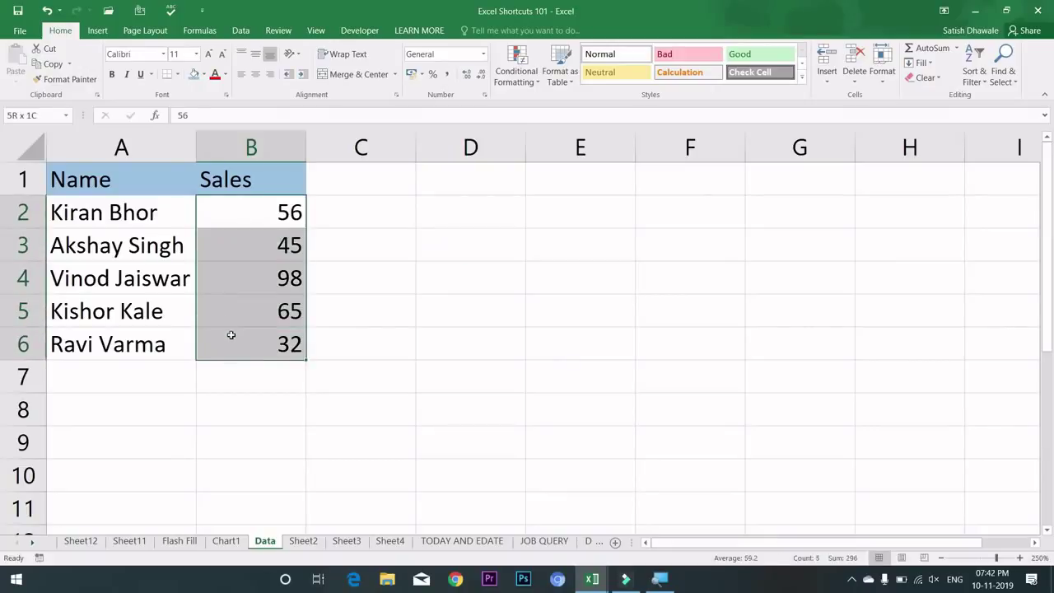
pyautogui.click(25, 115)
pyautogui.write('sales')
pyautogui.press('Return')
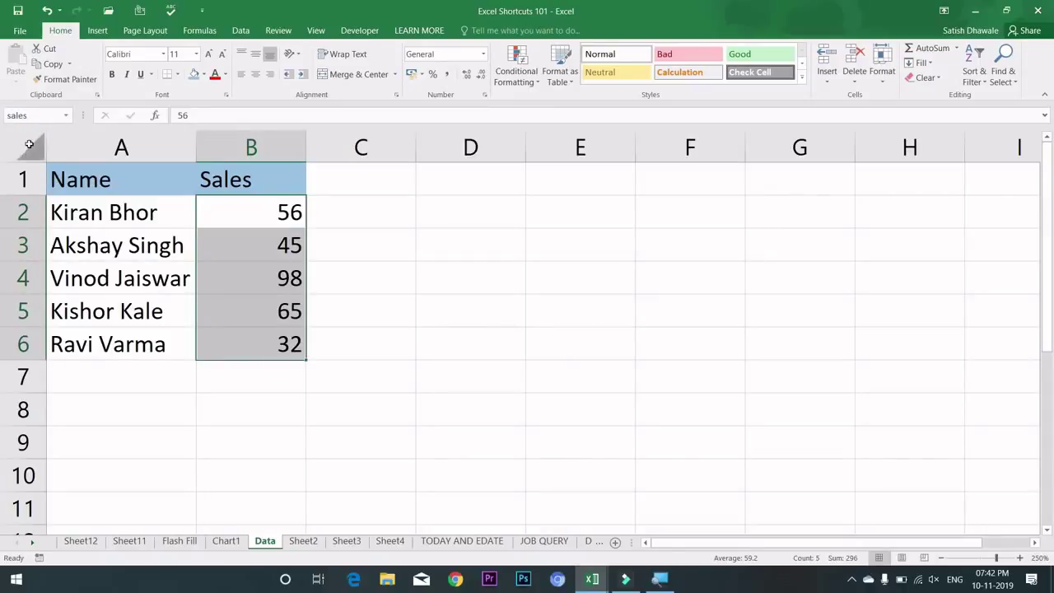
# Enter =SUM(sales) in D3 by inserting the name with F3, showing 296.
pyautogui.click(461, 252)
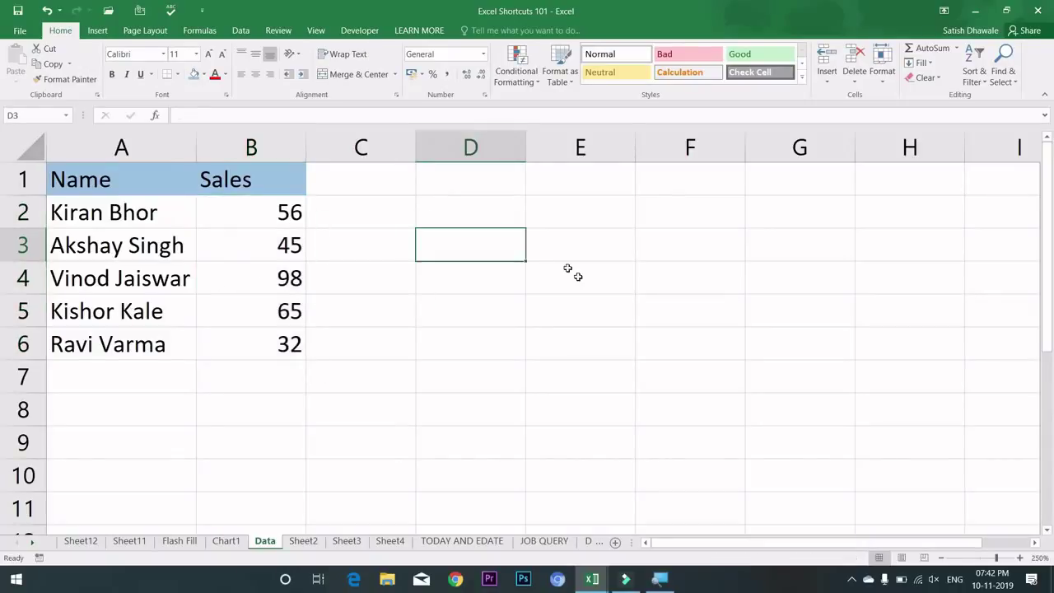
pyautogui.write('=sum')
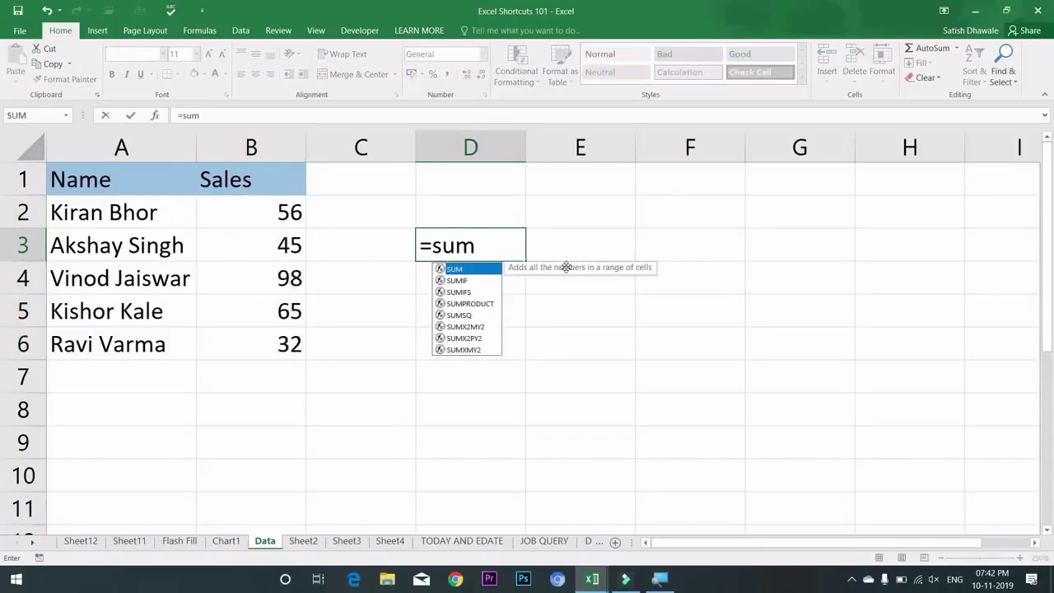
pyautogui.press('Tab')
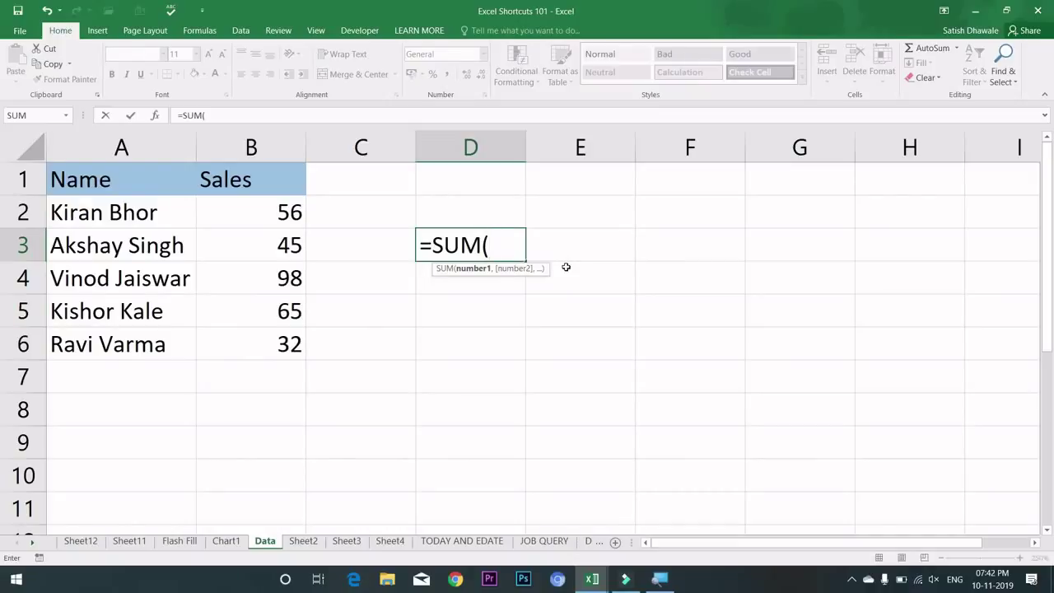
pyautogui.press('F3')
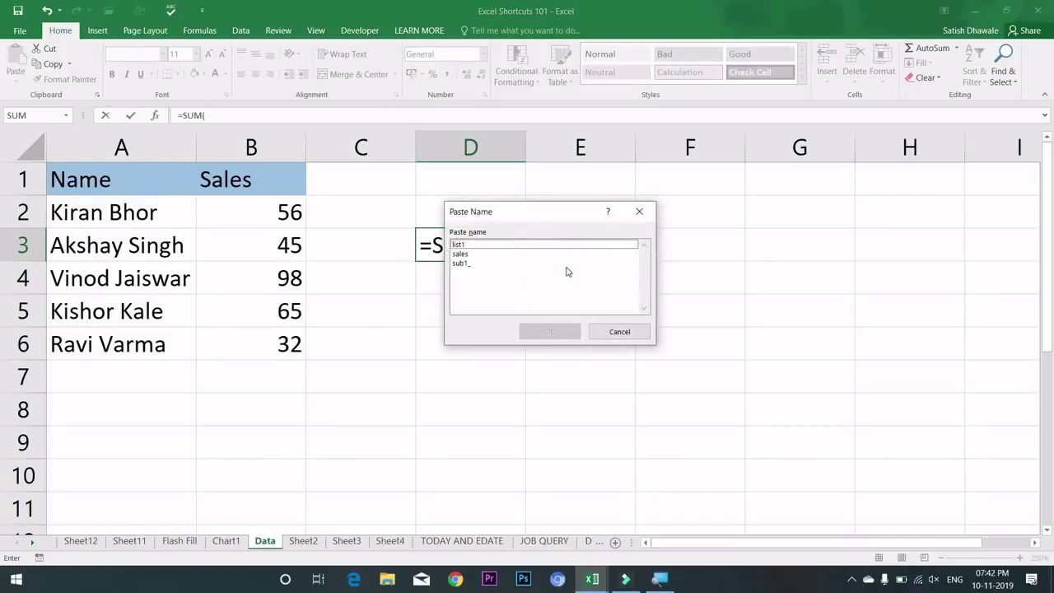
pyautogui.click(543, 245)
pyautogui.click(538, 256)
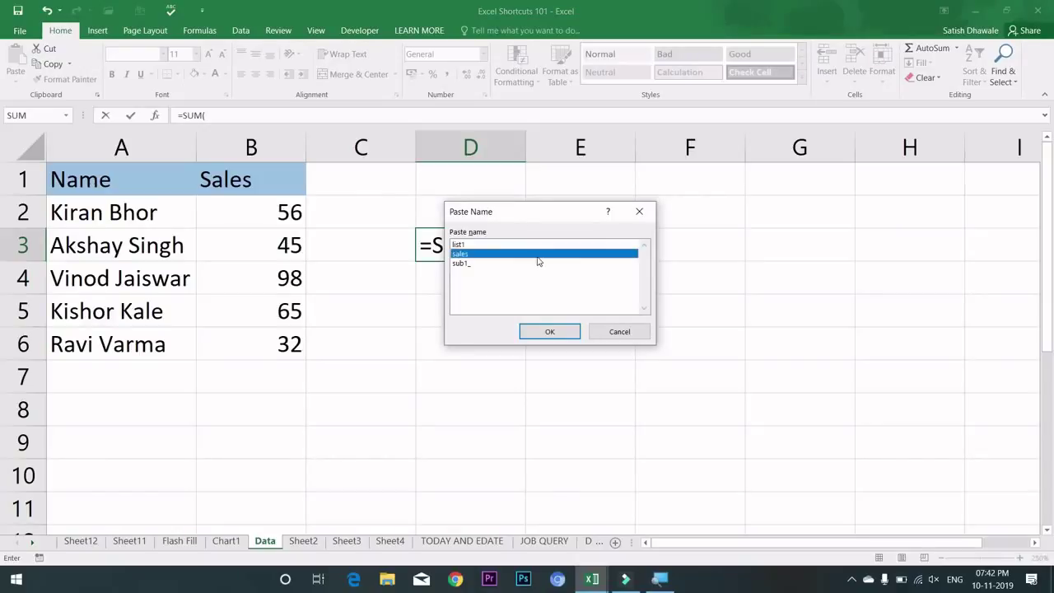
pyautogui.click(535, 263)
pyautogui.click(531, 256)
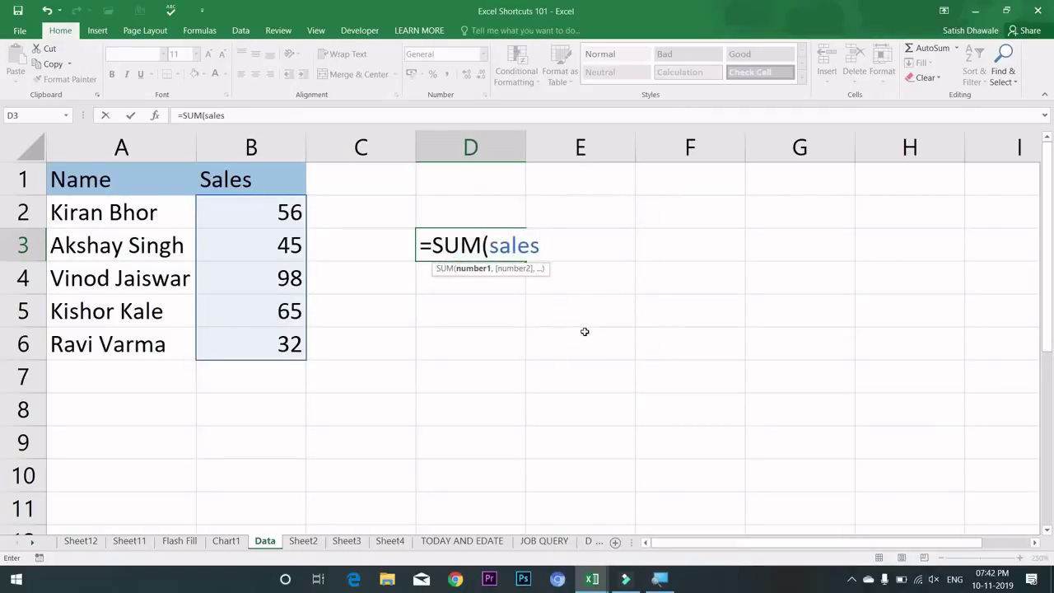
pyautogui.write(')')
pyautogui.hotkey('ctrl', 'Return')
pyautogui.press('Return')
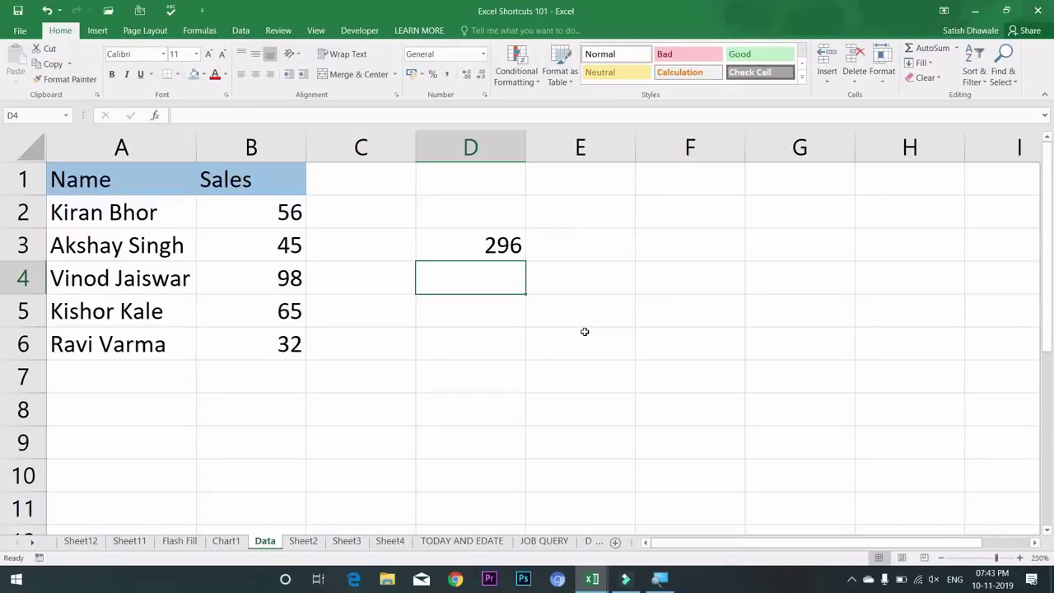
# Re-edit D3's formula and reinsert the range name via F3, keeping =SUM(sales).
pyautogui.doubleClick(498, 249)
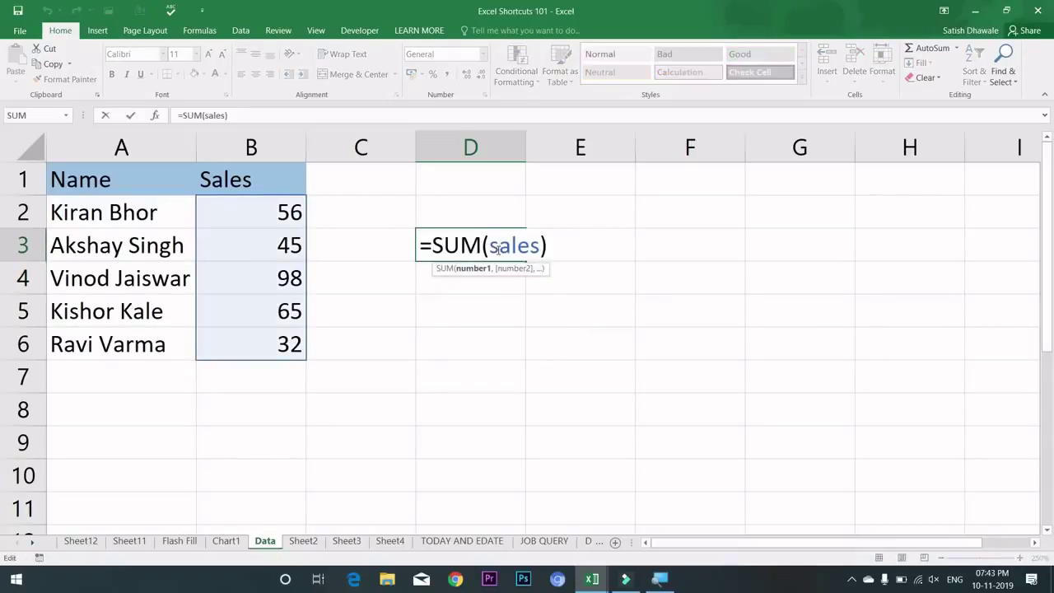
pyautogui.press('Escape')
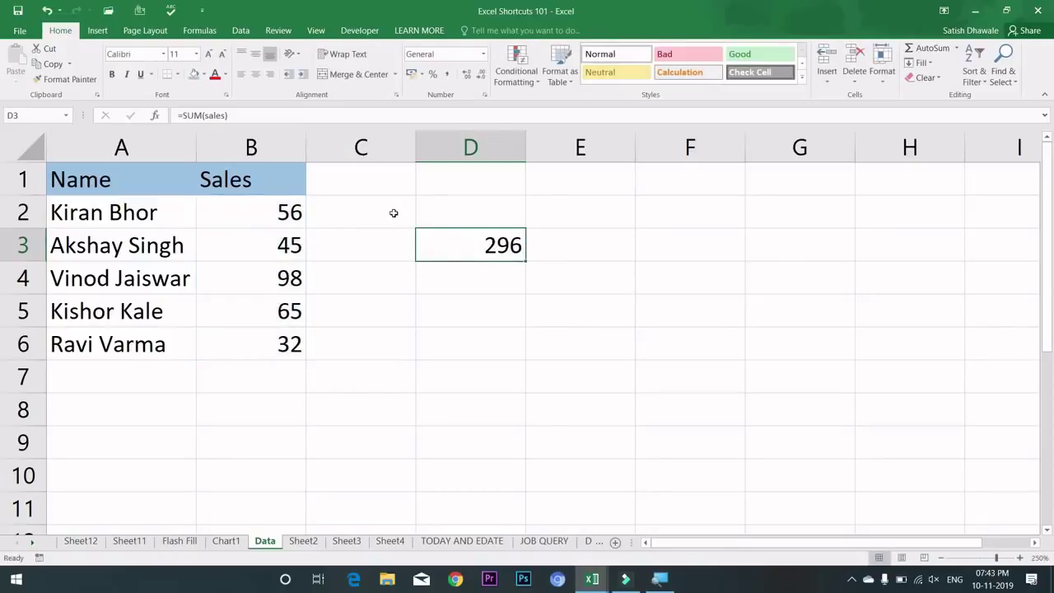
pyautogui.moveTo(270, 213); pyautogui.dragTo(280, 344)
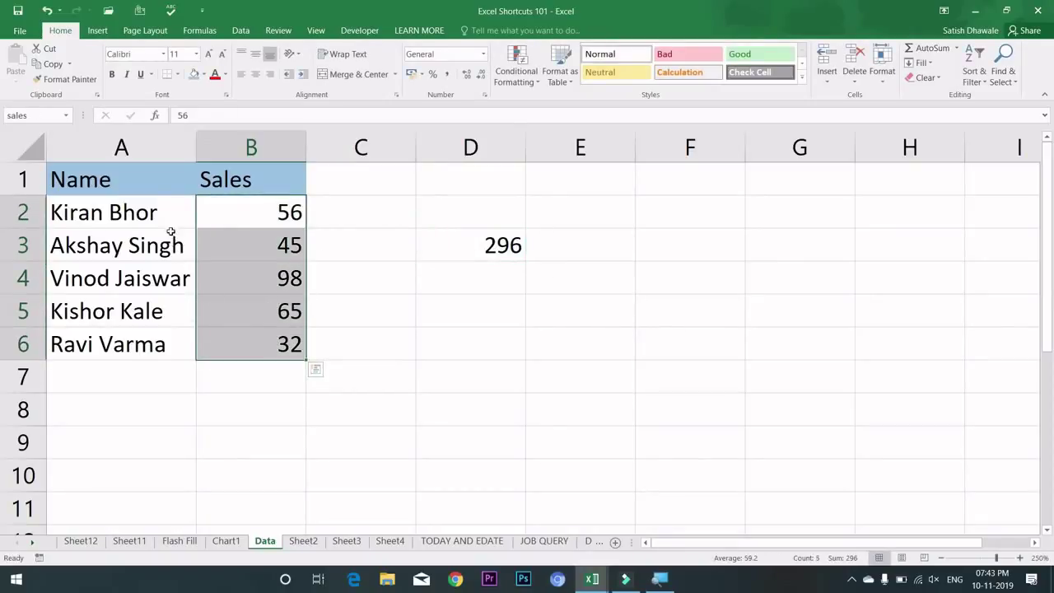
pyautogui.click(473, 253)
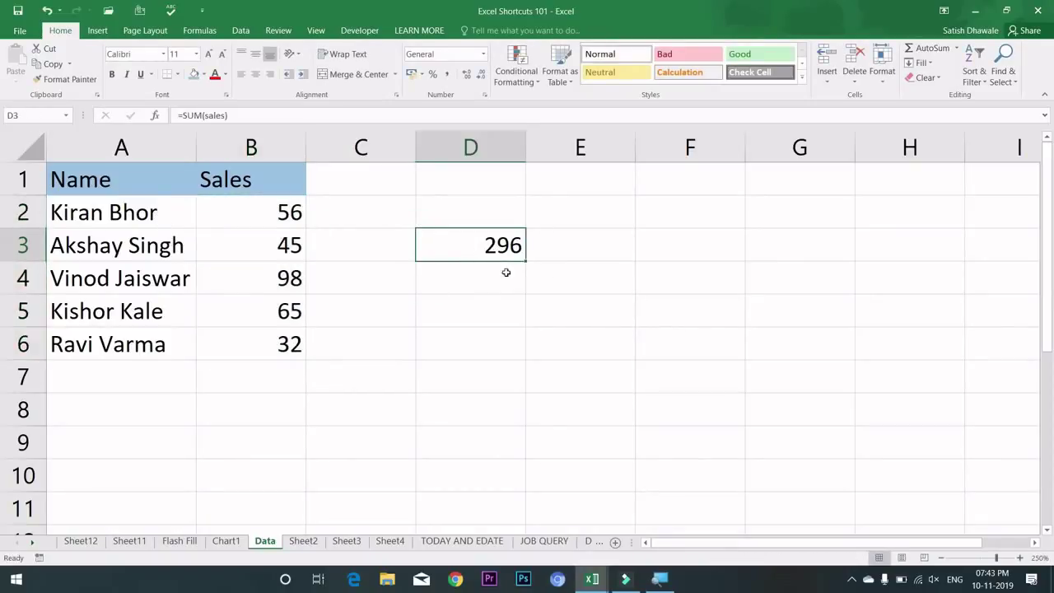
pyautogui.doubleClick(493, 250)
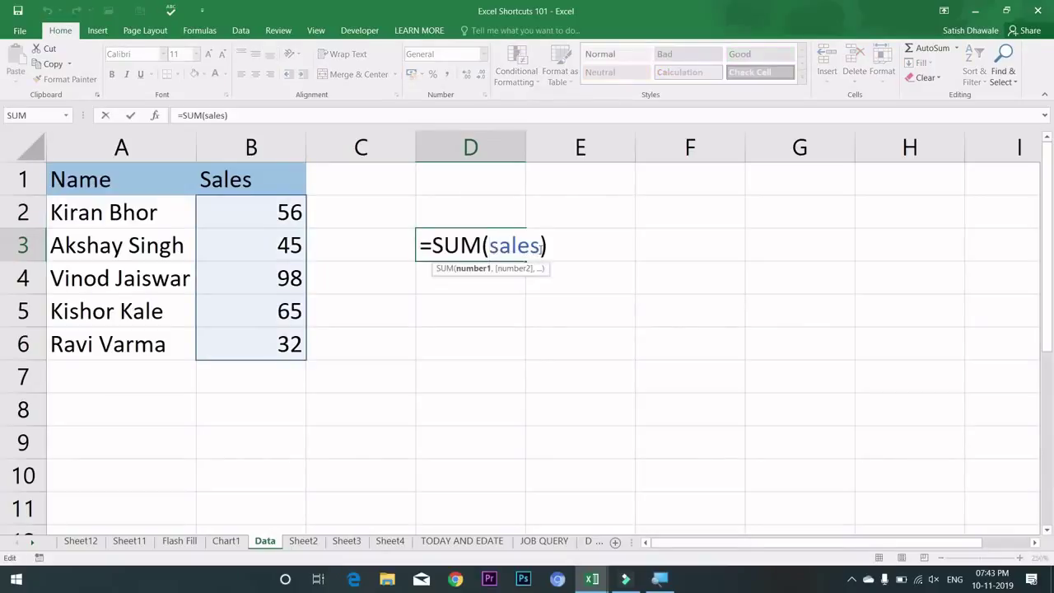
pyautogui.moveTo(539, 249); pyautogui.dragTo(498, 249)
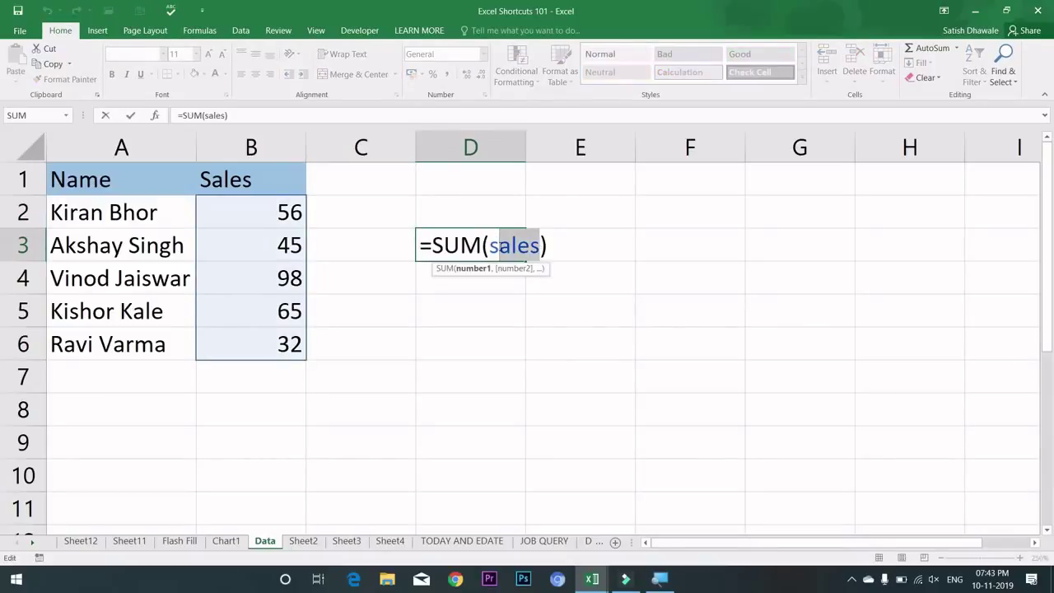
pyautogui.press('F3')
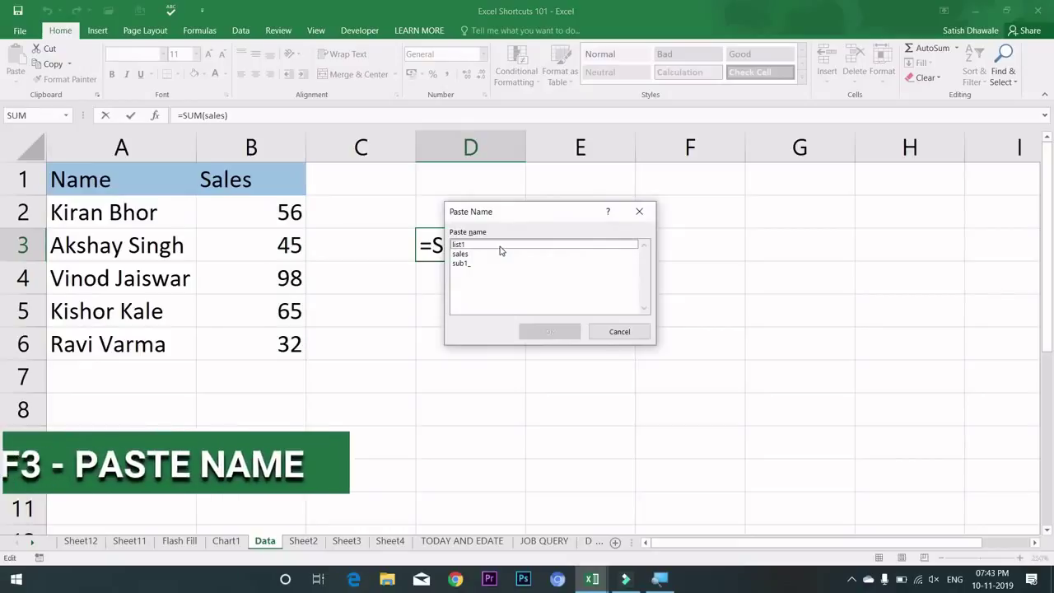
pyautogui.click(500, 246)
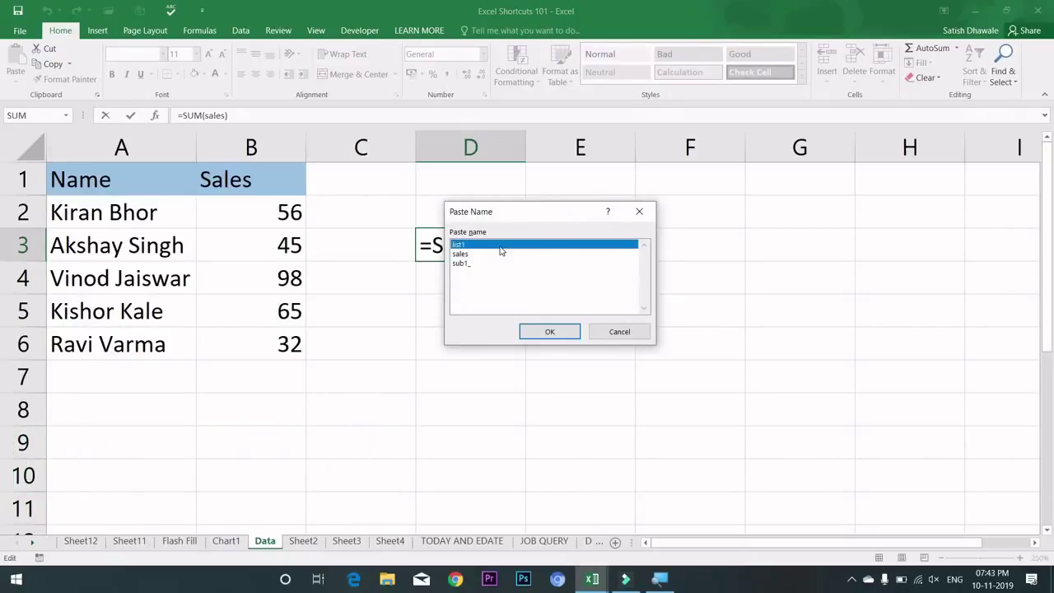
pyautogui.doubleClick(501, 254)
pyautogui.hotkey('ctrl', 'Return')
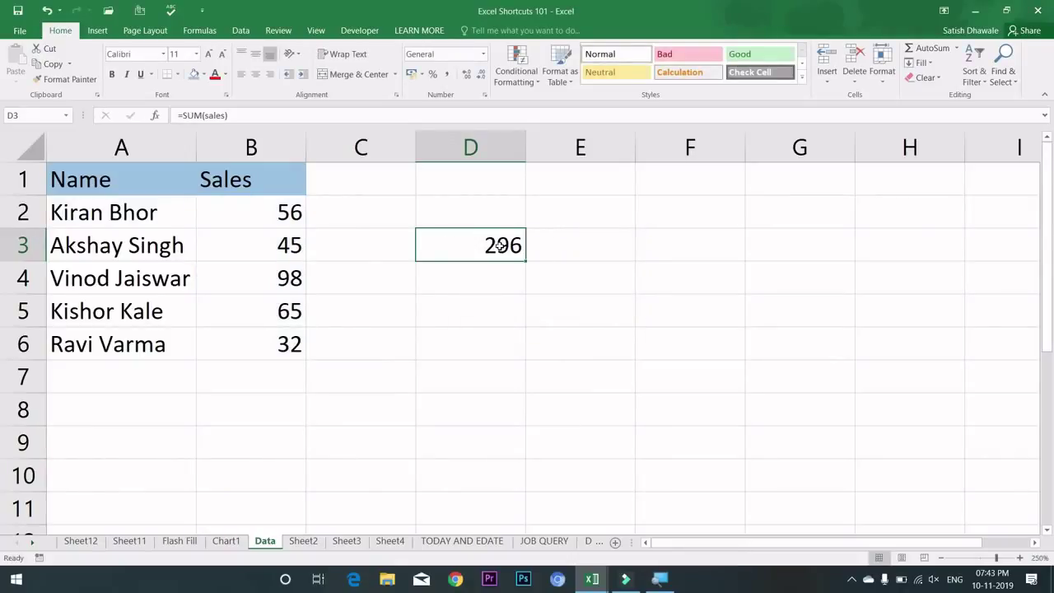
# Select the names in column A to give them a range name.
pyautogui.moveTo(285, 212); pyautogui.dragTo(292, 337)
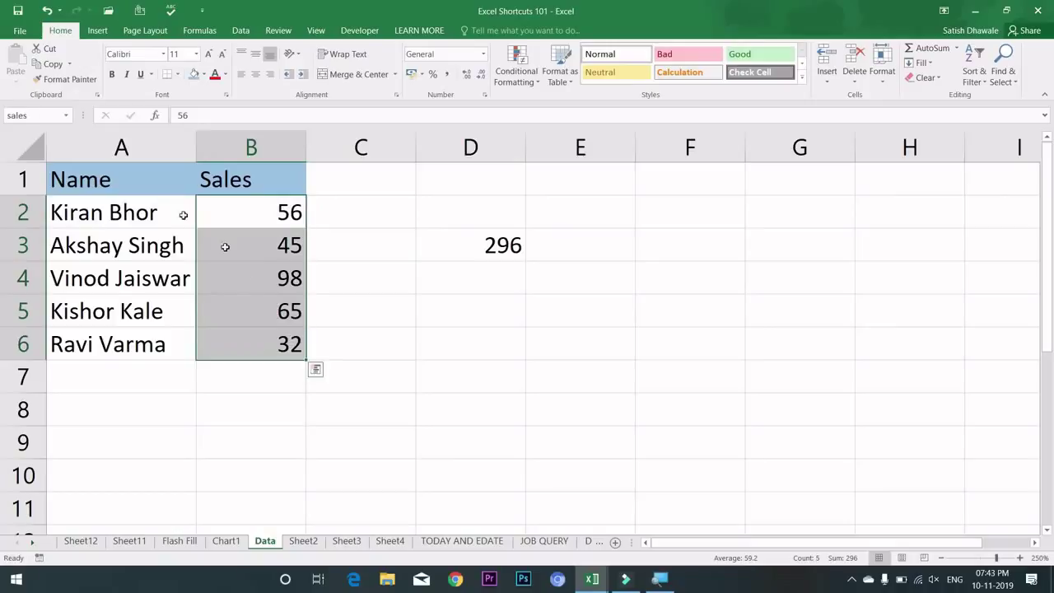
pyautogui.moveTo(124, 216); pyautogui.dragTo(120, 346)
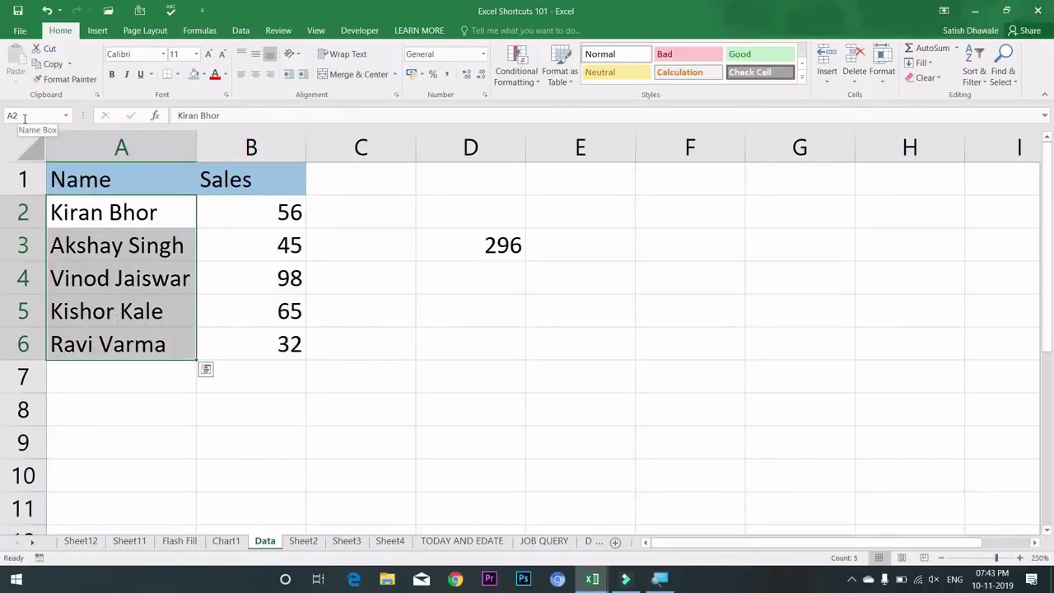
pyautogui.click(25, 116)
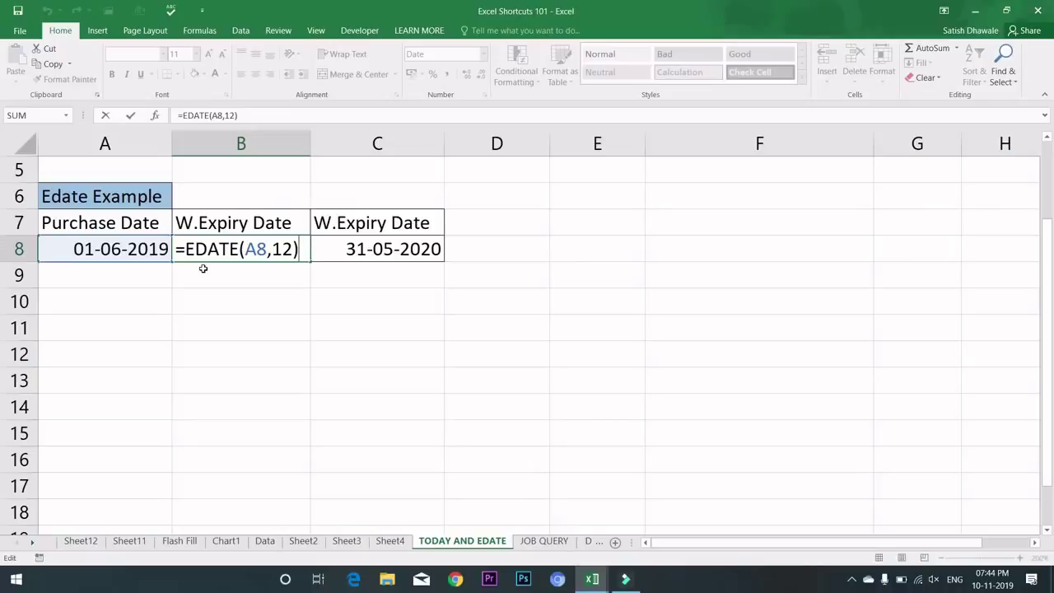
# Type stray text into B8 three times, aborting each with Esc to keep =EDATE(A8,12).
pyautogui.press('Escape')
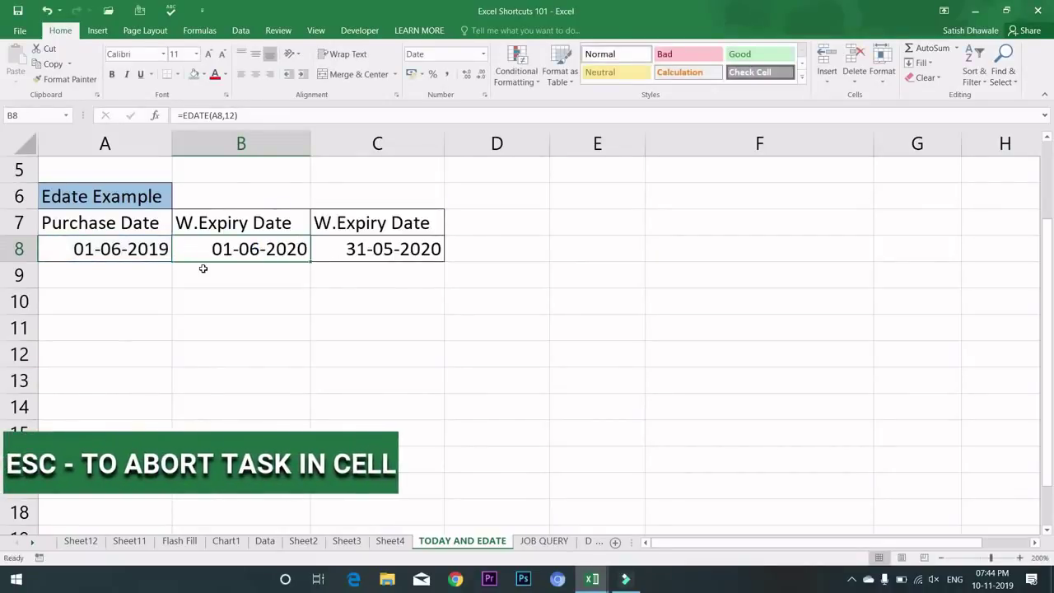
pyautogui.doubleClick(215, 251)
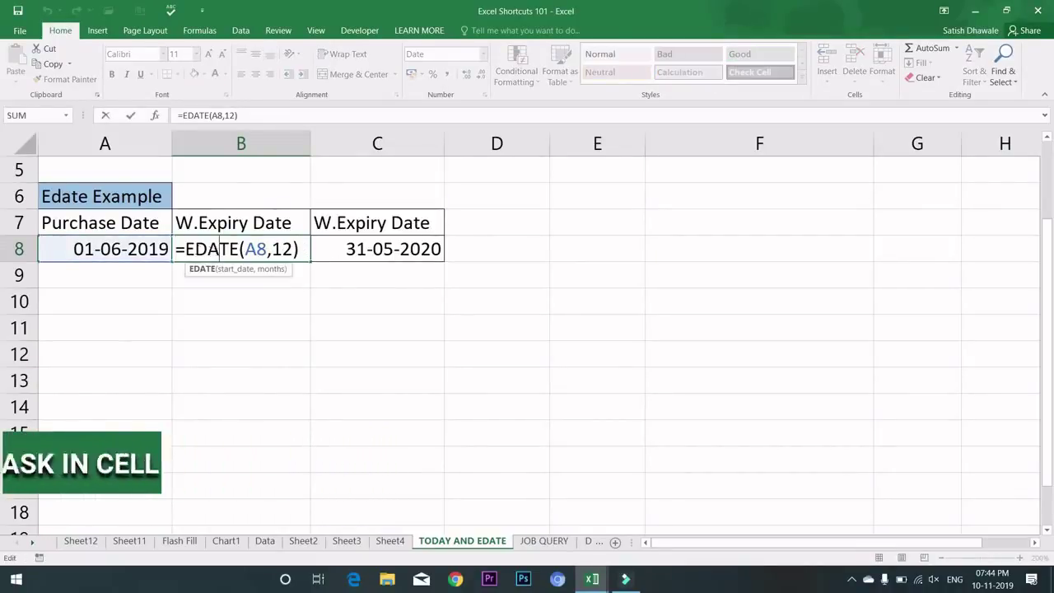
pyautogui.press('Home')
pyautogui.hotkey('shift', 'End')
pyautogui.write('dsfsdfsd')
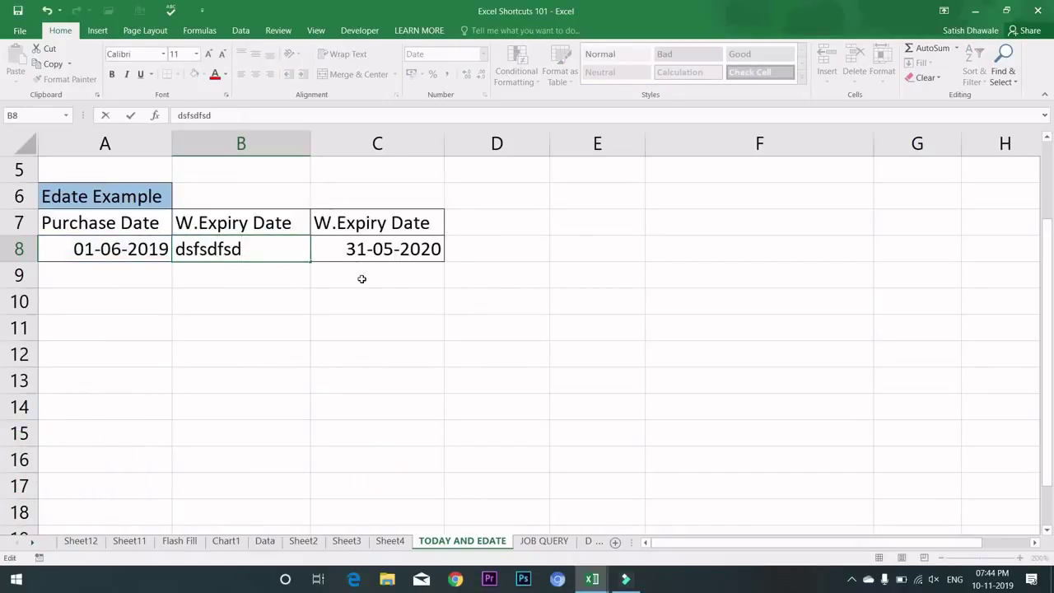
pyautogui.press('Escape')
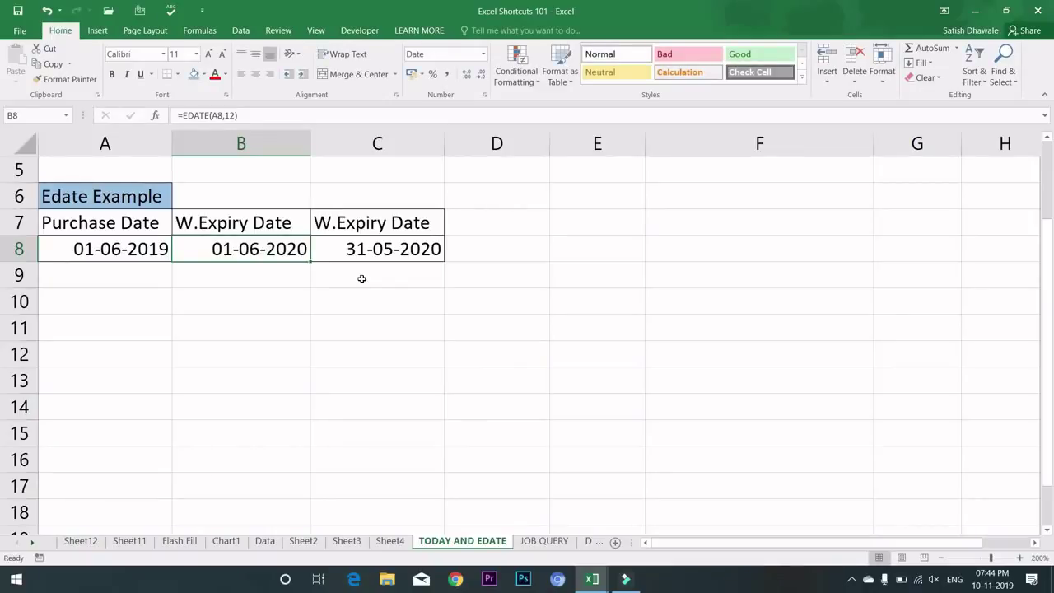
pyautogui.write('sdafsdfsdfsd')
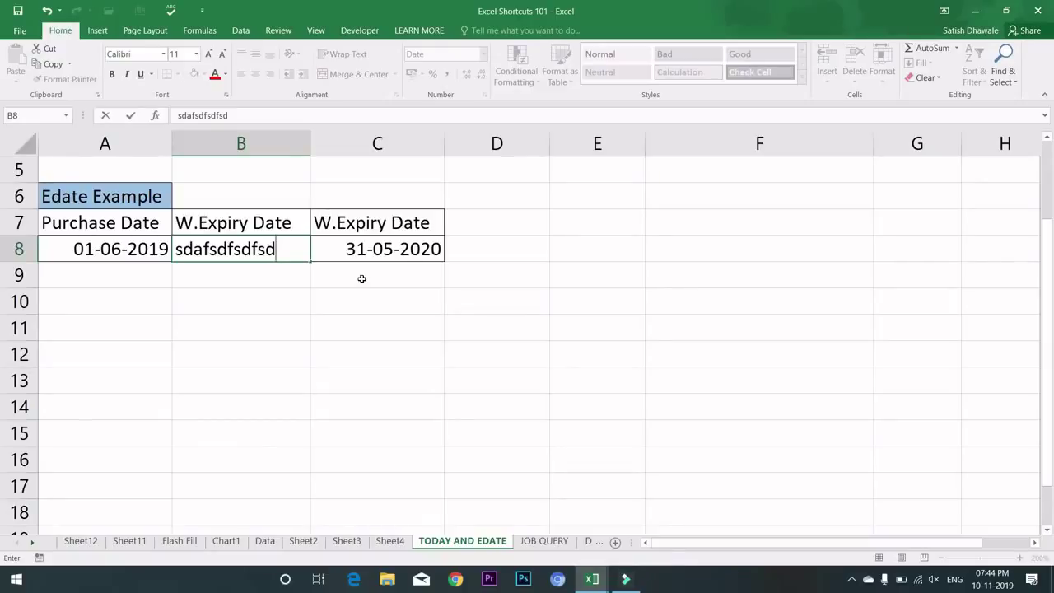
pyautogui.press('Escape')
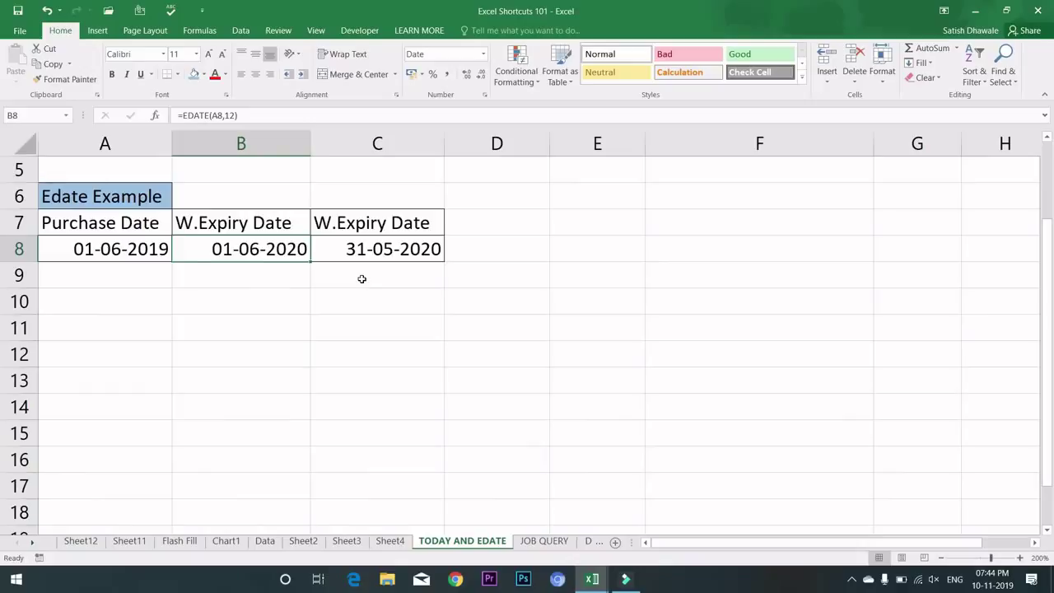
pyautogui.write('dsfsdfsdfsd')
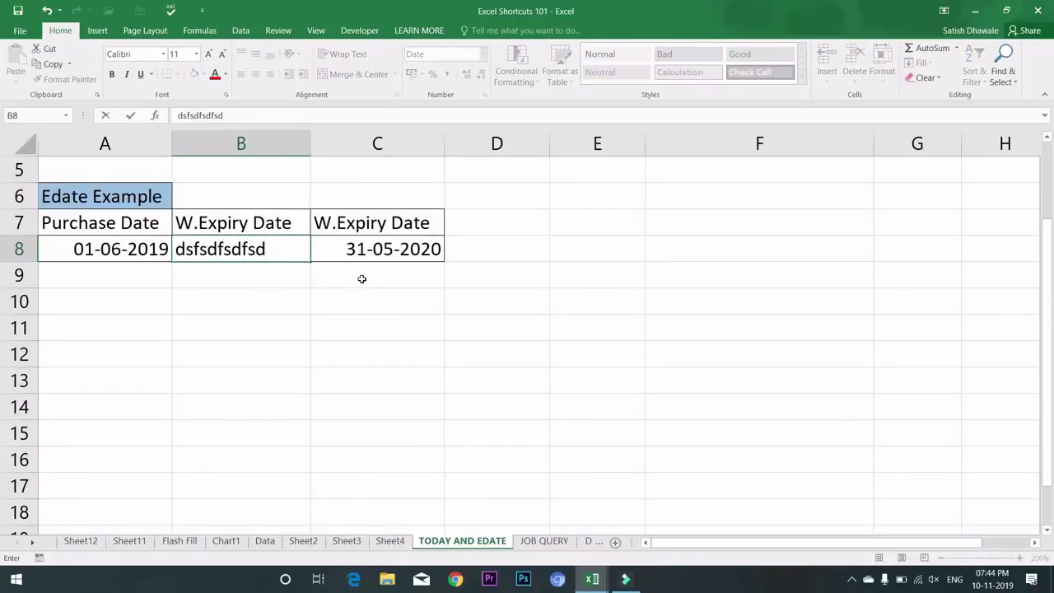
pyautogui.press('Escape')
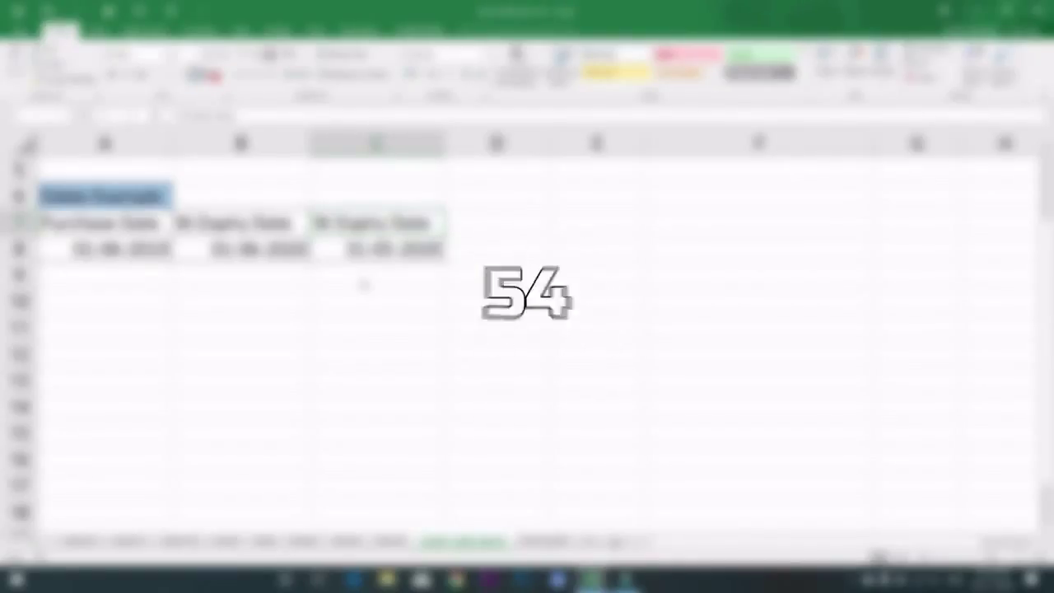
# Fill the W.Expiry Date header in C7 with orange using the Alt, H, H shortcut.
pyautogui.hotkey('alt', 'h')
pyautogui.press('h')
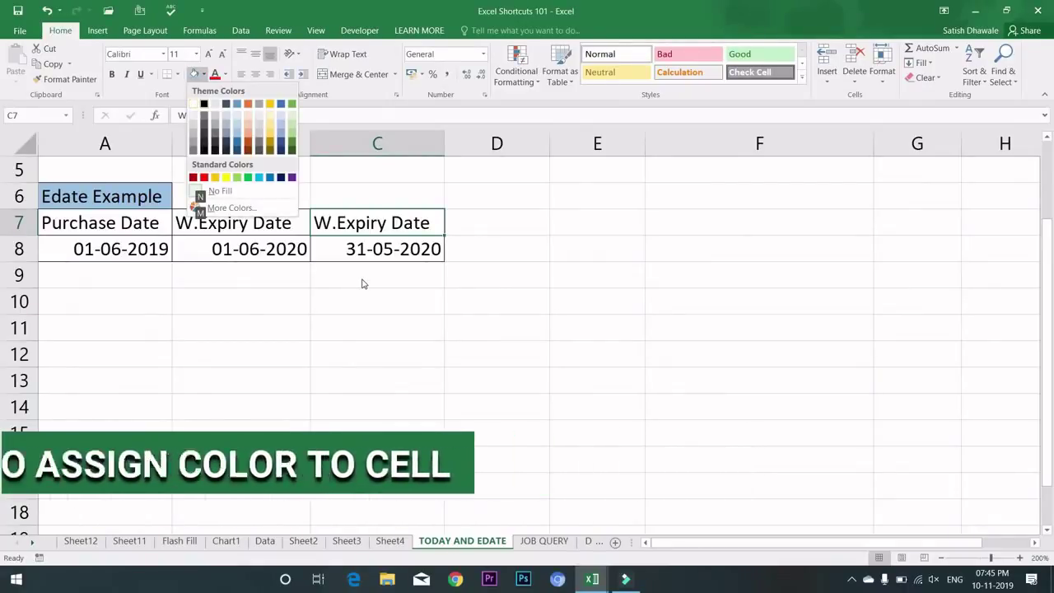
pyautogui.press('Down')
pyautogui.press('Down')
pyautogui.press('Right')
pyautogui.press('Right')
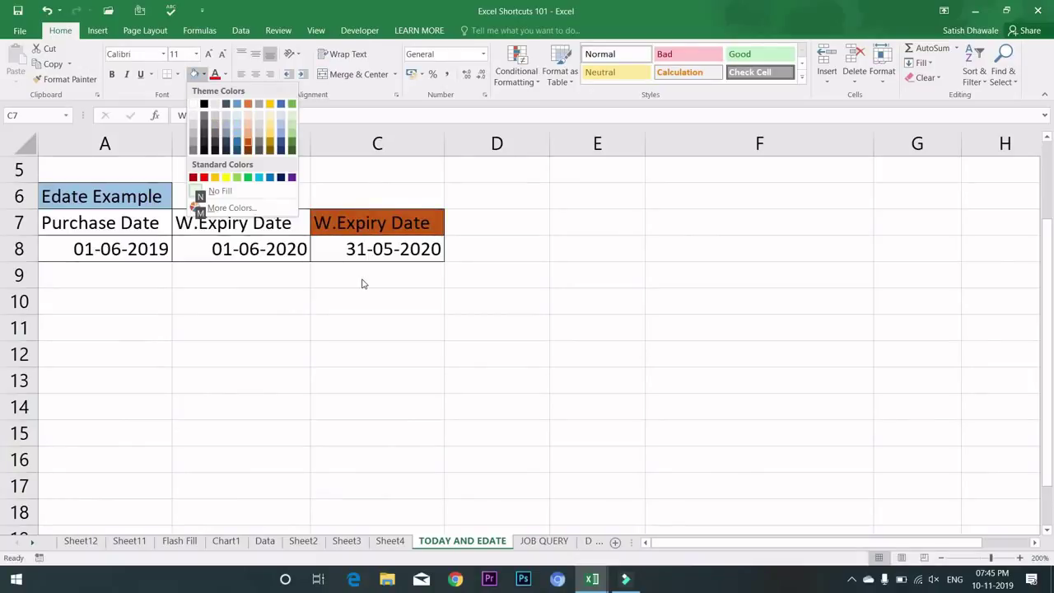
pyautogui.press('Return')
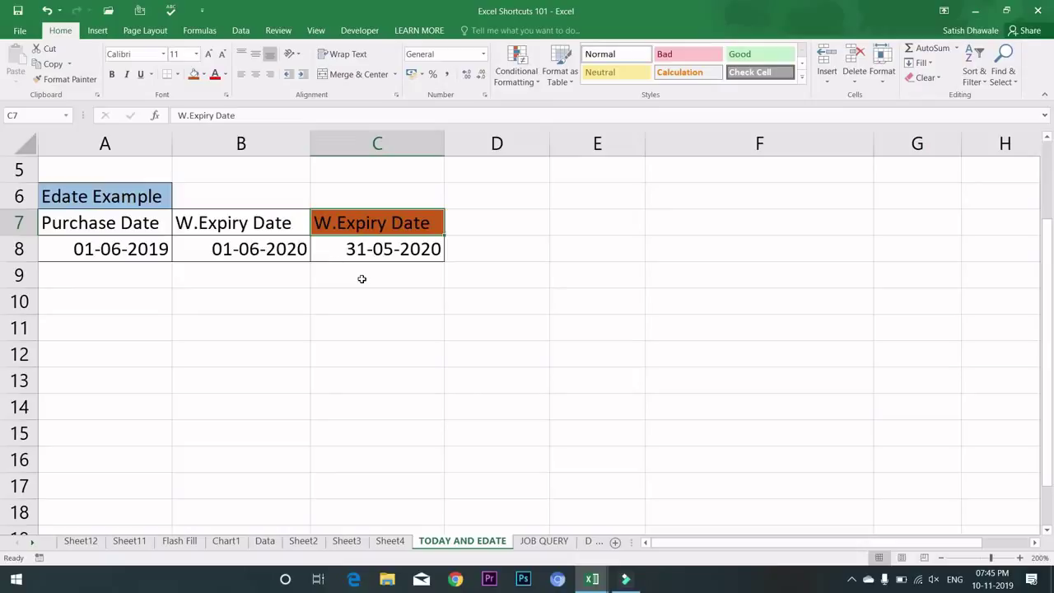
# On the Data sheet, apply All Borders to the Name and Sales table A1:B6.
pyautogui.press('Left')
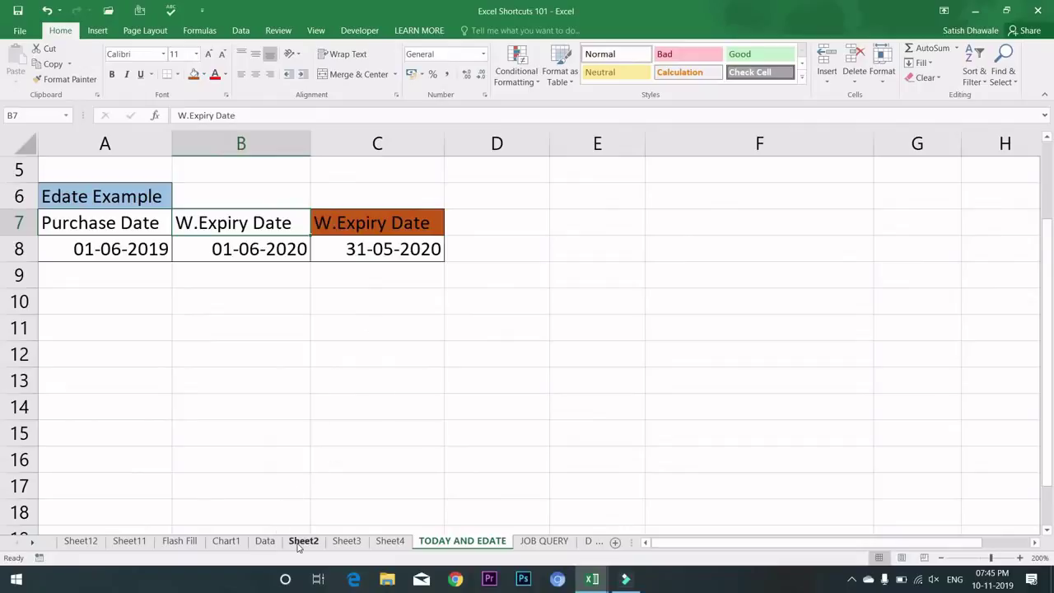
pyautogui.click(264, 541)
pyautogui.moveTo(153, 187); pyautogui.dragTo(261, 344)
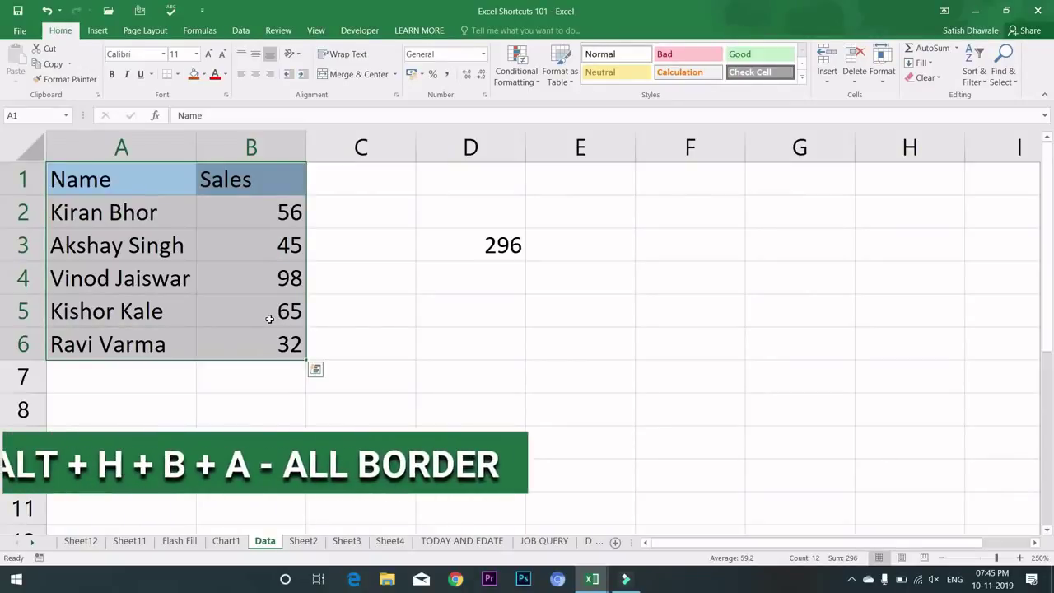
pyautogui.hotkey('alt', 'h')
pyautogui.press('b')
pyautogui.press('a')
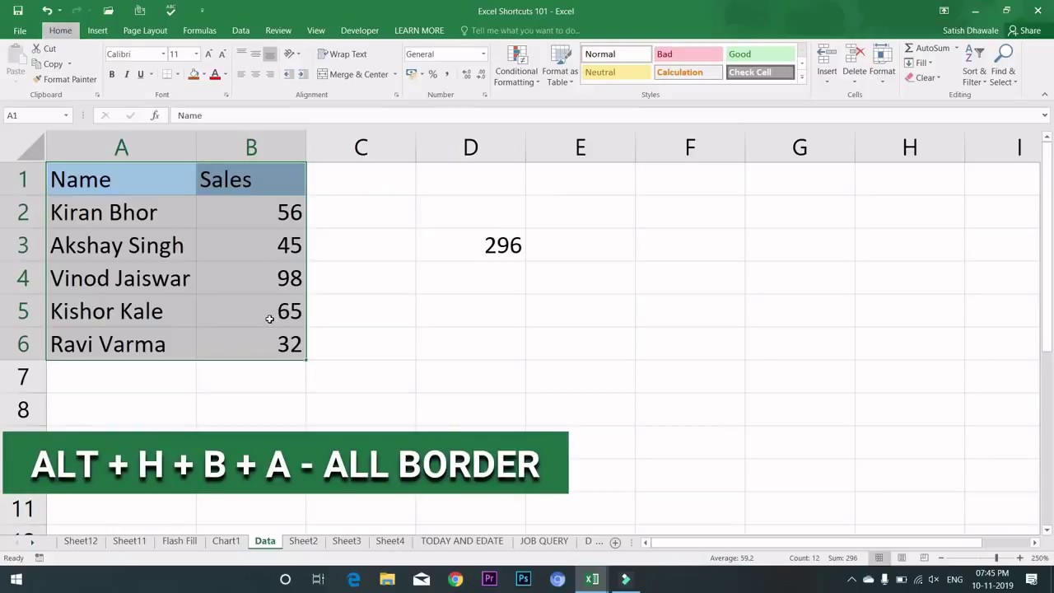
pyautogui.hotkey('alt', 'h')
pyautogui.press('b')
pyautogui.press('a')
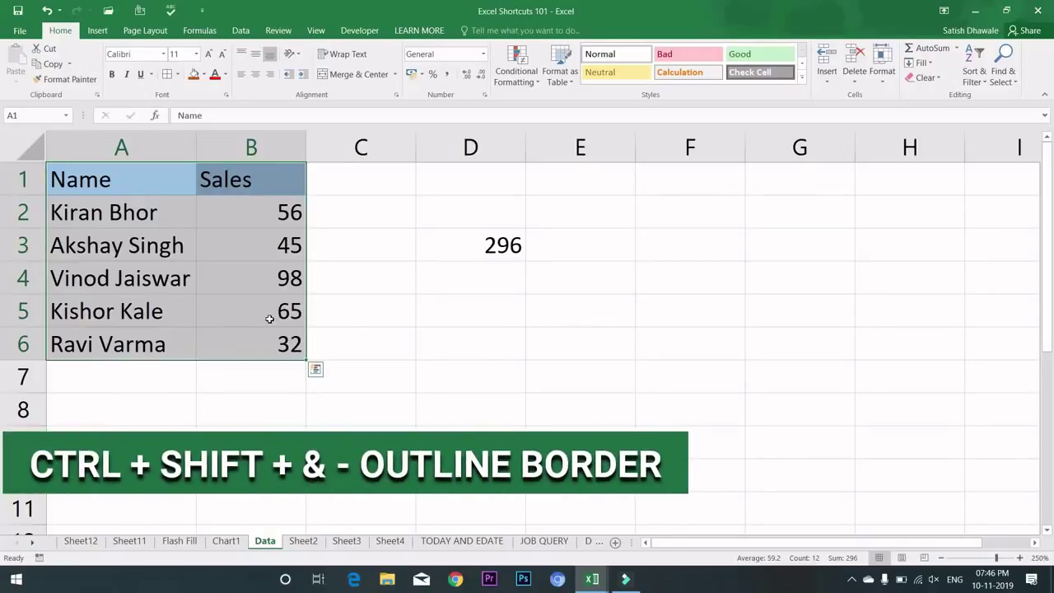
# Add an outline border around the D3:F7 block holding the 296 total.
pyautogui.press('Right')
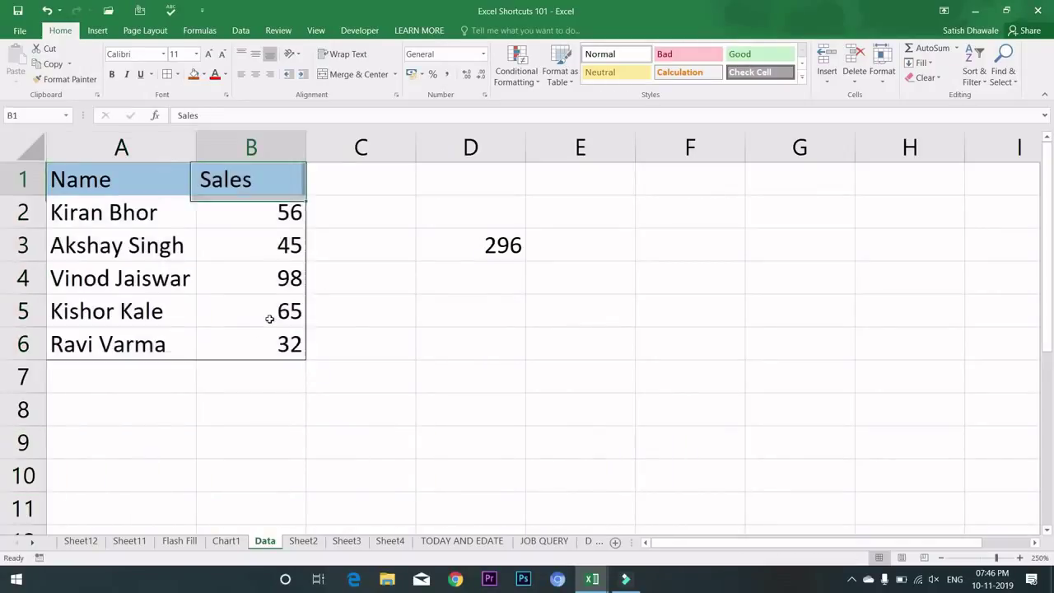
pyautogui.press('Right')
pyautogui.press('Right')
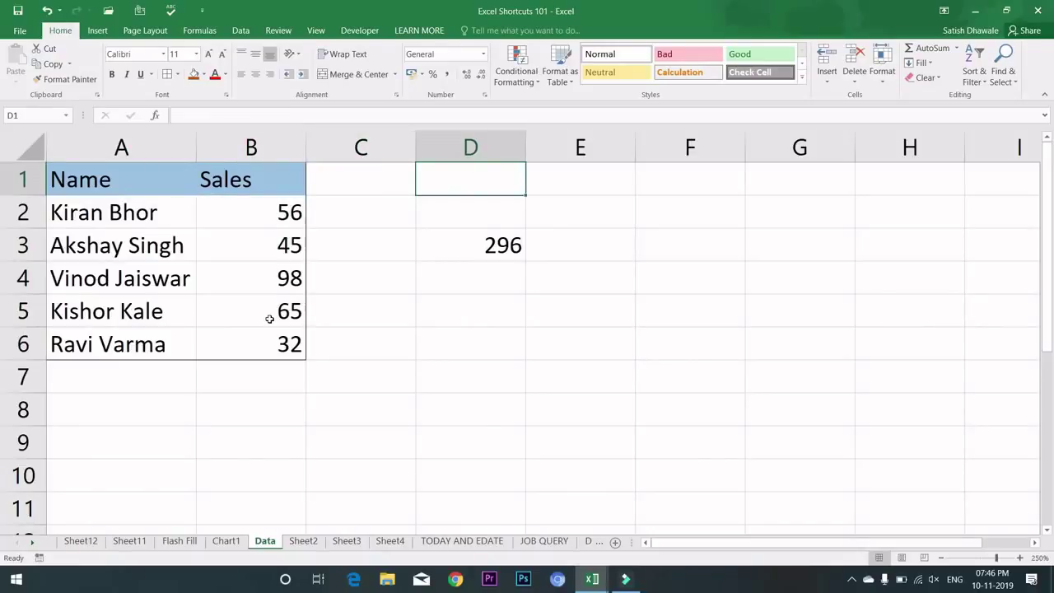
pyautogui.press('Down')
pyautogui.press('Down')
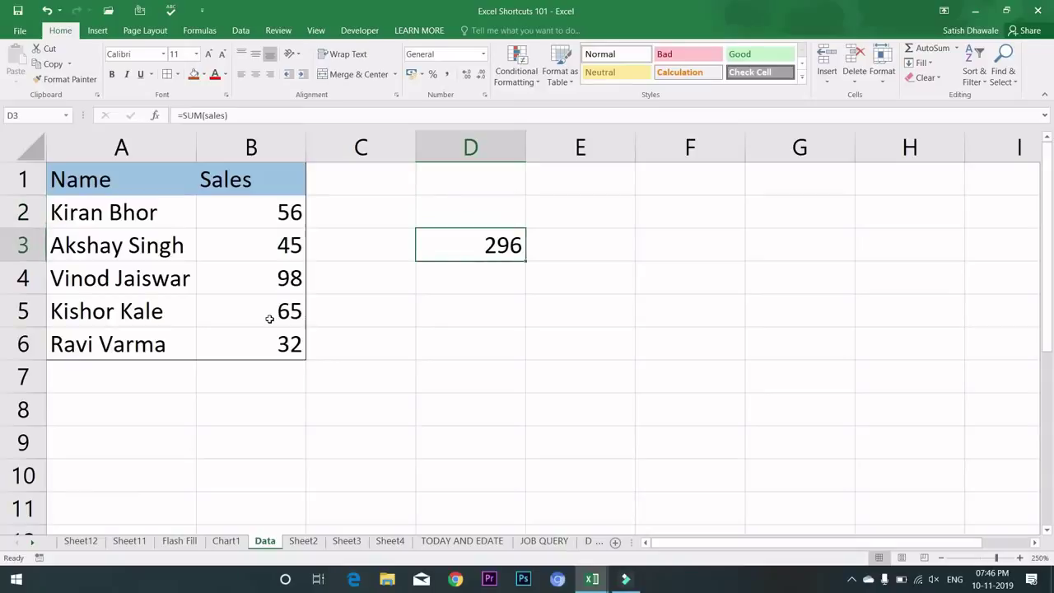
pyautogui.moveTo(494, 260); pyautogui.dragTo(674, 383)
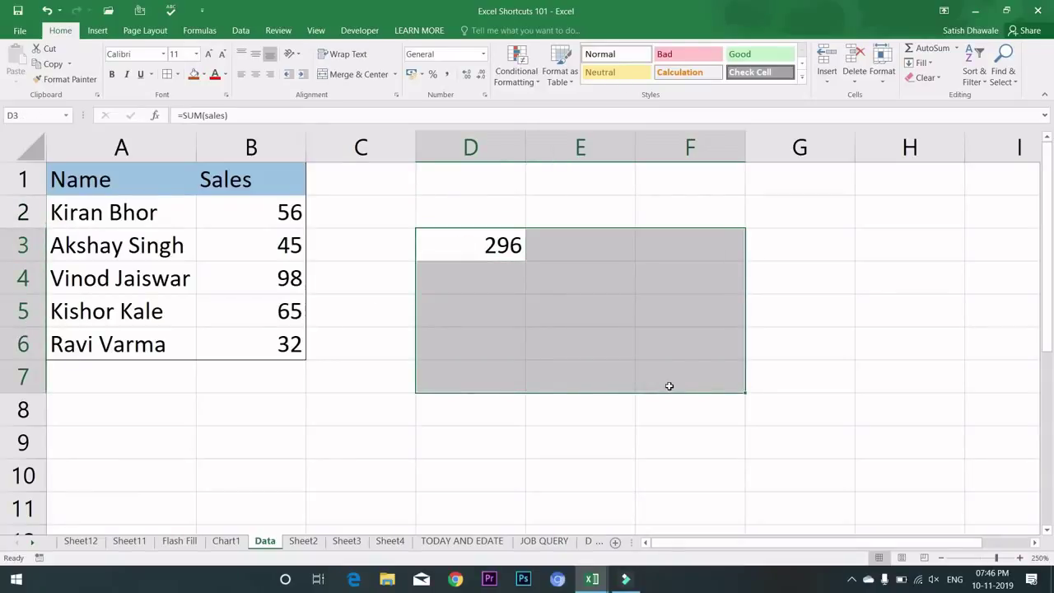
pyautogui.click(531, 463)
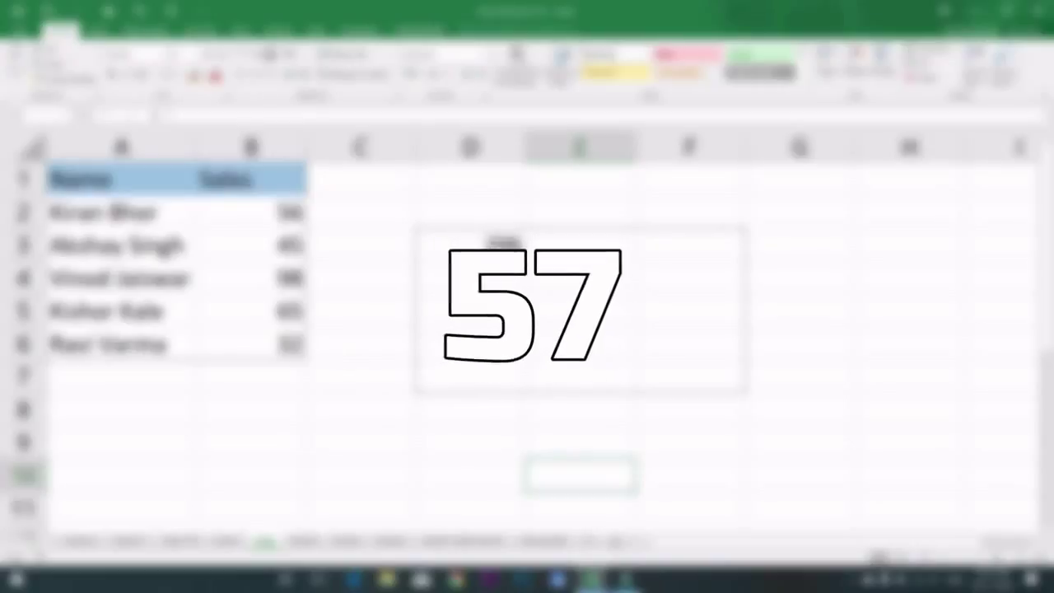
pyautogui.moveTo(485, 246)
pyautogui.mouseDown()
pyautogui.moveTo(690, 362)
pyautogui.moveTo(688, 371)
pyautogui.mouseUp()
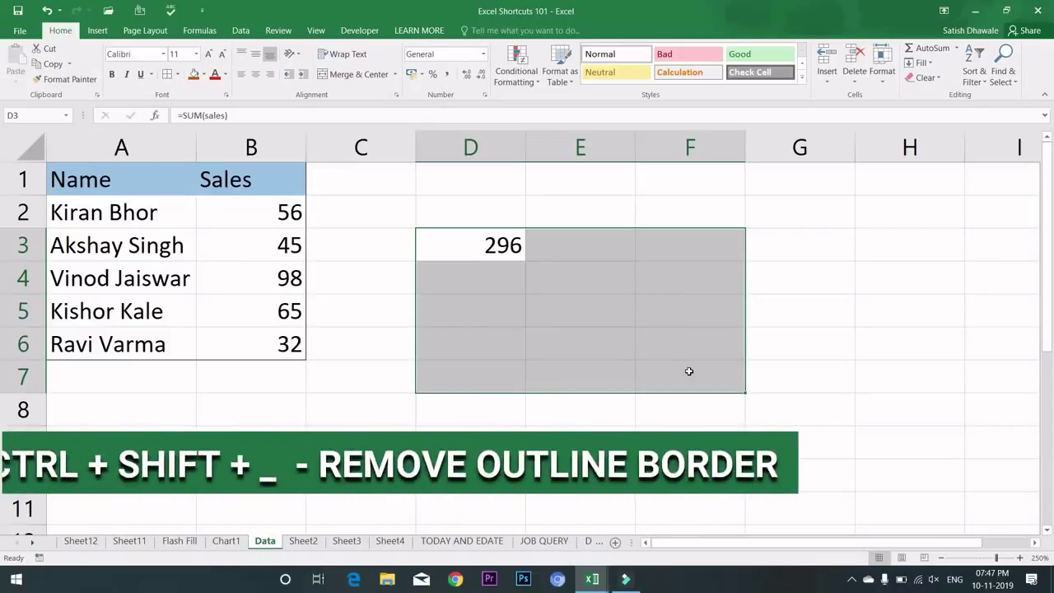
pyautogui.click(689, 371)
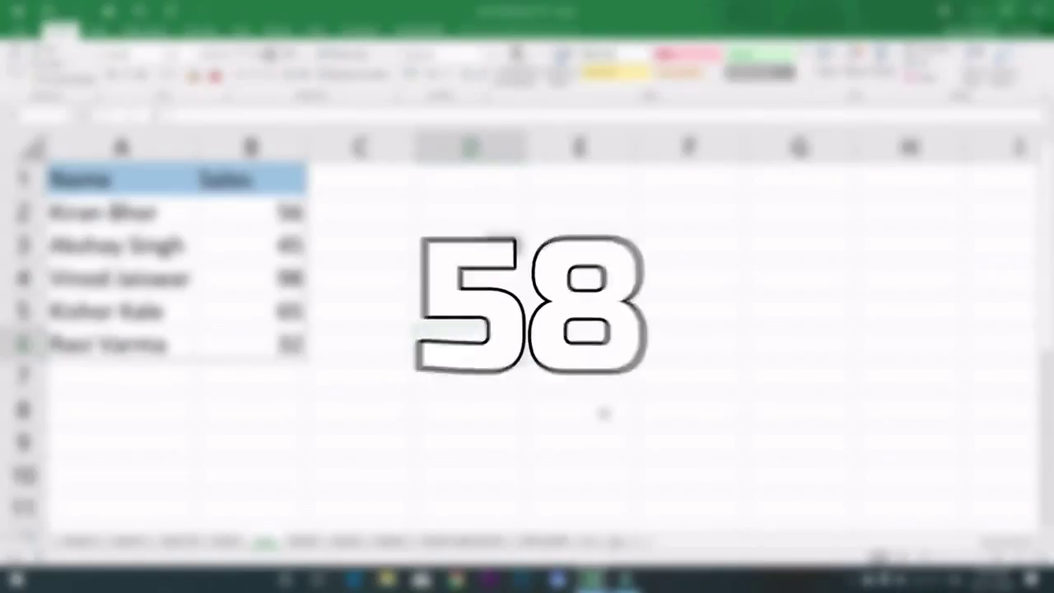
pyautogui.hotkey('ctrl', '9')
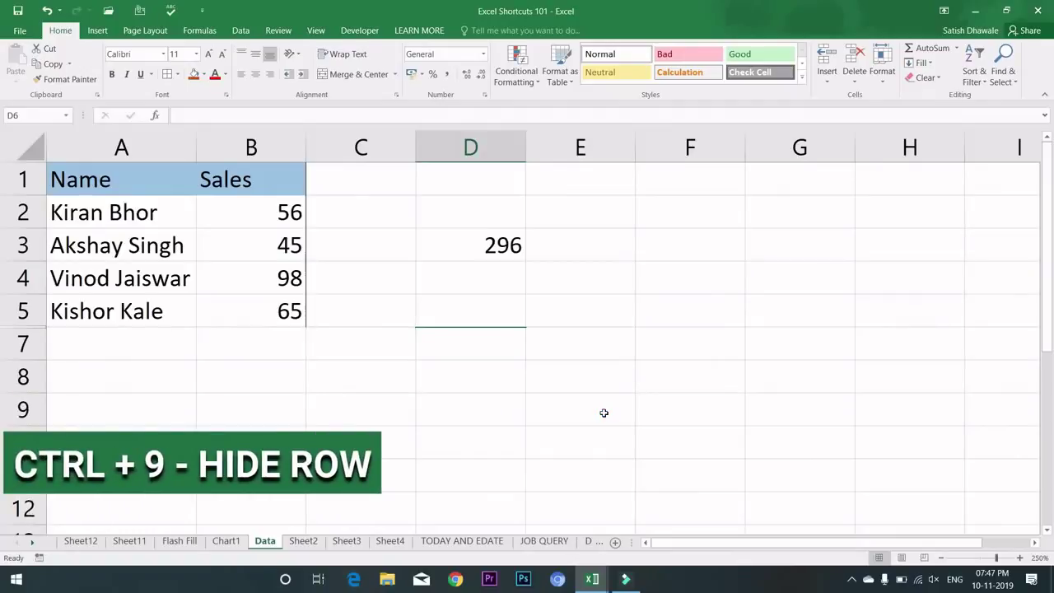
pyautogui.hotkey('ctrl', 'shift', '9')
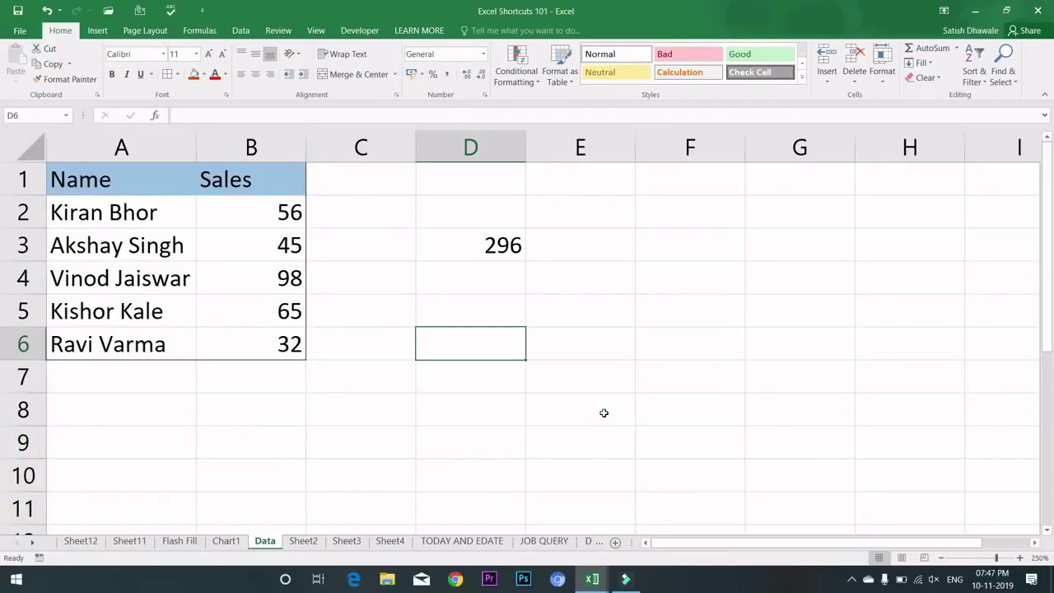
pyautogui.hotkey('ctrl', '9')
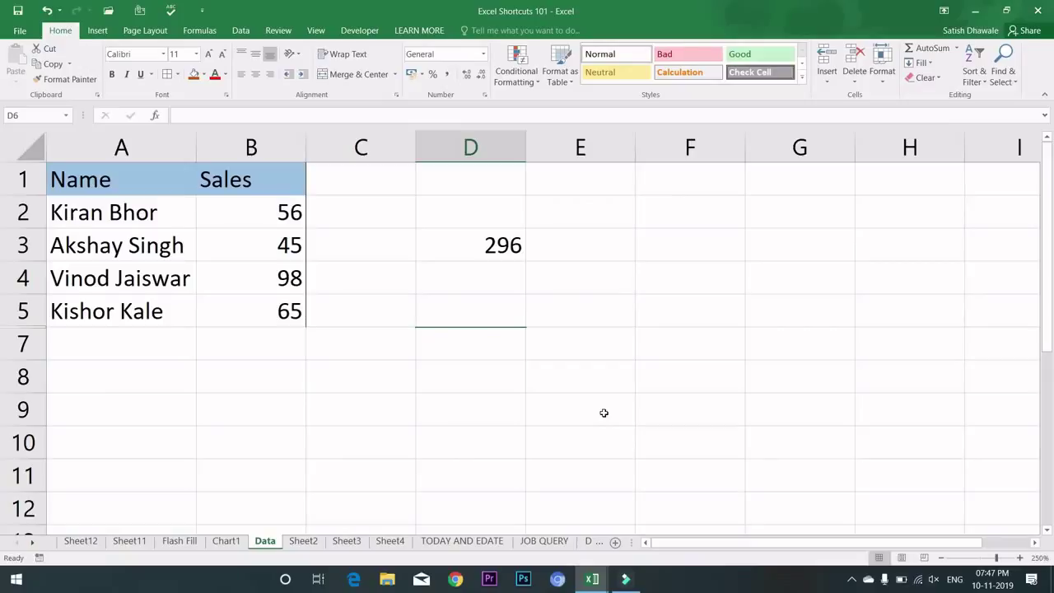
pyautogui.hotkey('ctrl', 'shift', '9')
pyautogui.hotkey('ctrl', '9')
pyautogui.hotkey('ctrl', 'shift', '9')
pyautogui.hotkey('ctrl', '9')
pyautogui.hotkey('ctrl', 'shift', '9')
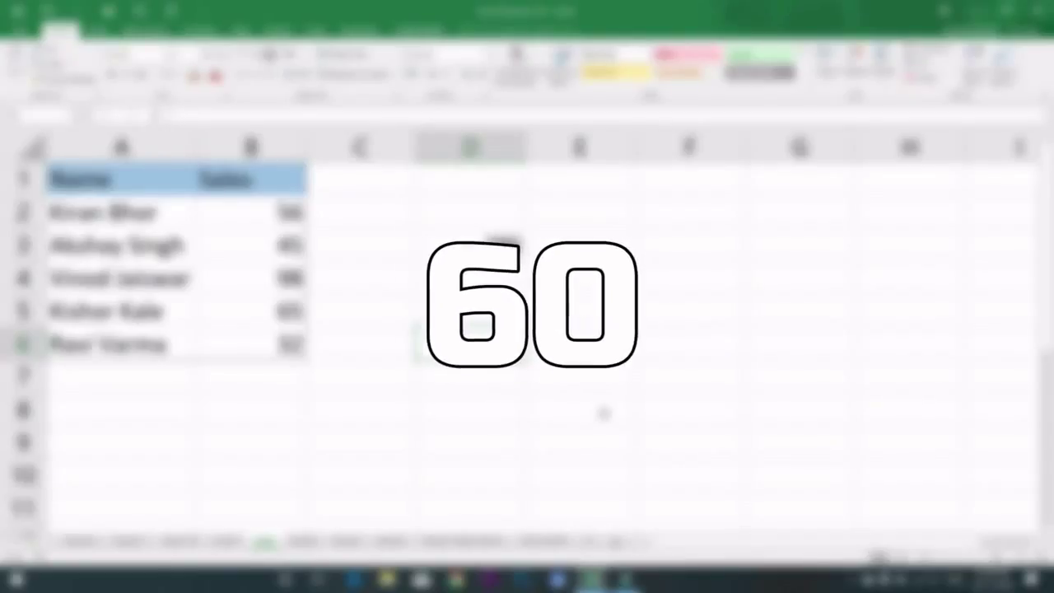
pyautogui.hotkey('ctrl', '0')
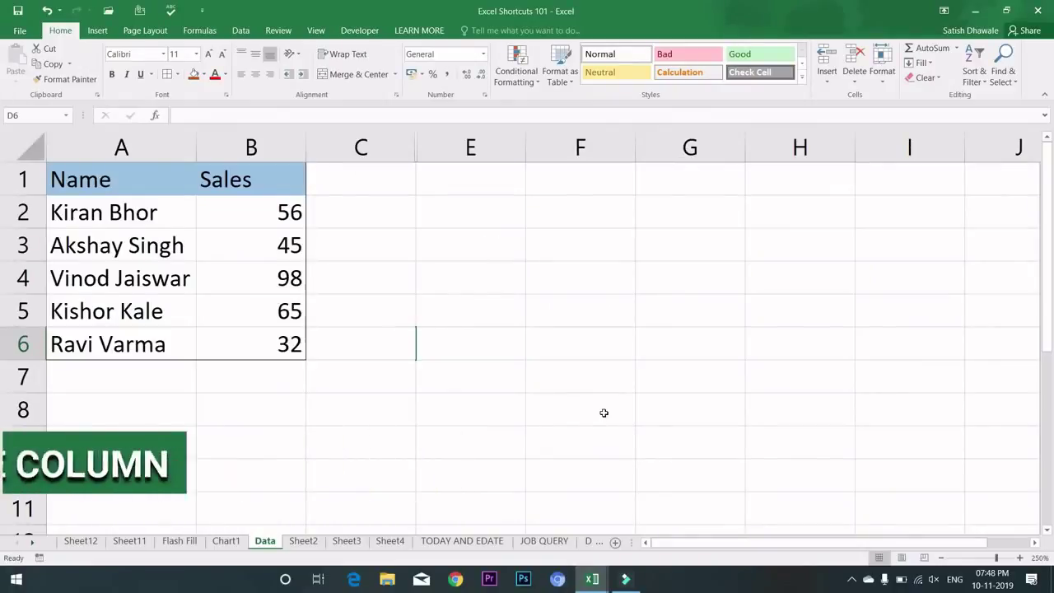
pyautogui.hotkey('ctrl', 'z')
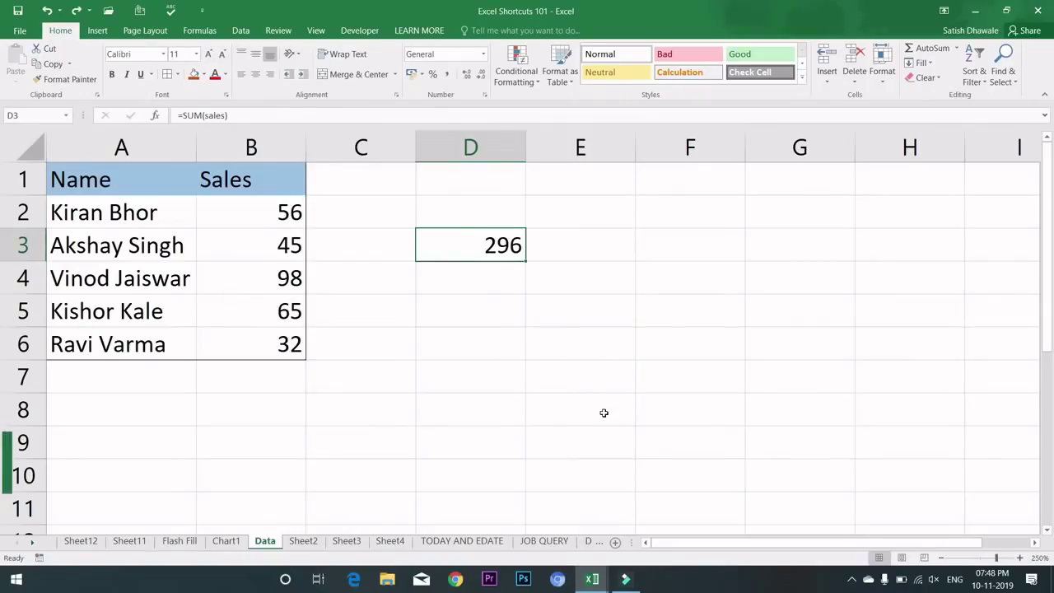
pyautogui.hotkey('ctrl', '1')
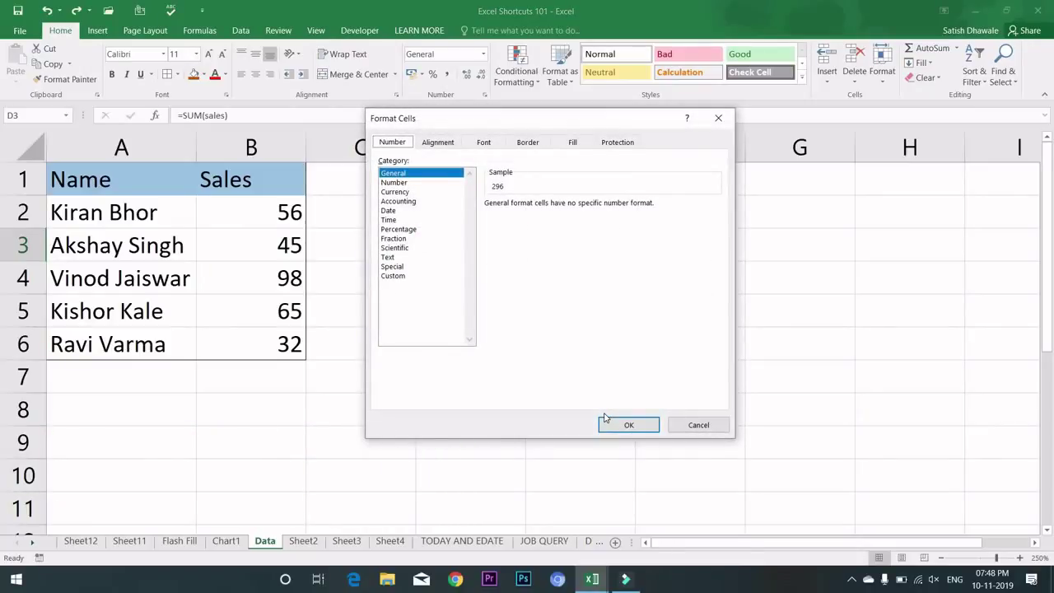
pyautogui.click(605, 420)
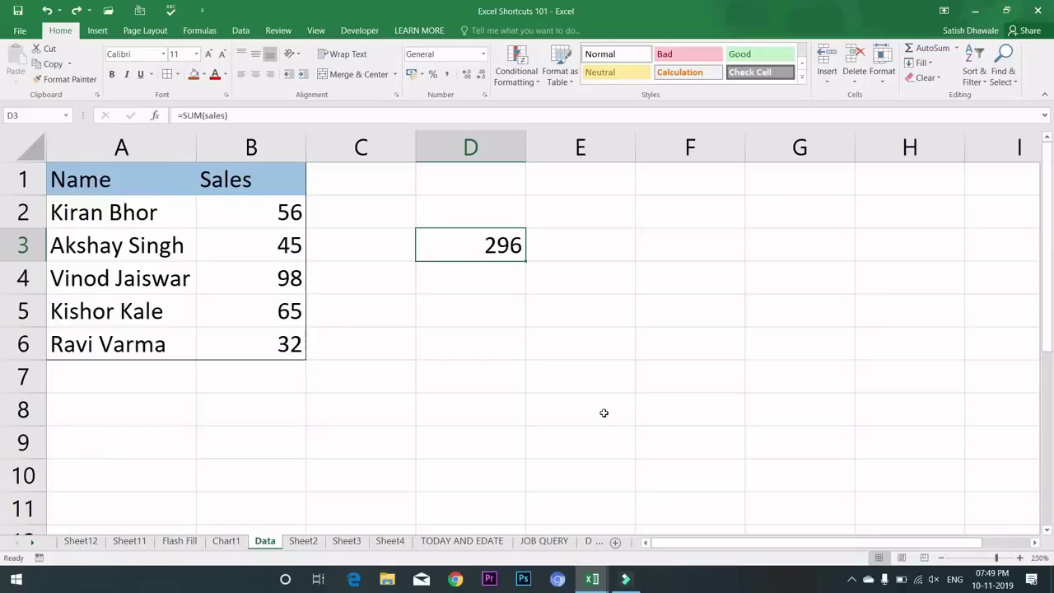
pyautogui.hotkey('ctrl', '1')
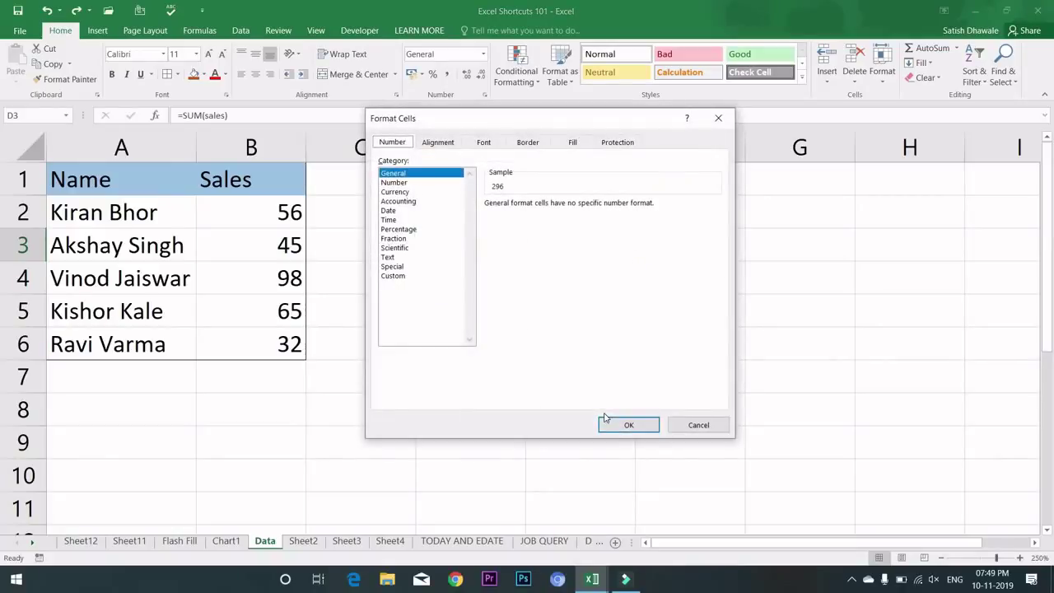
pyautogui.press('Escape')
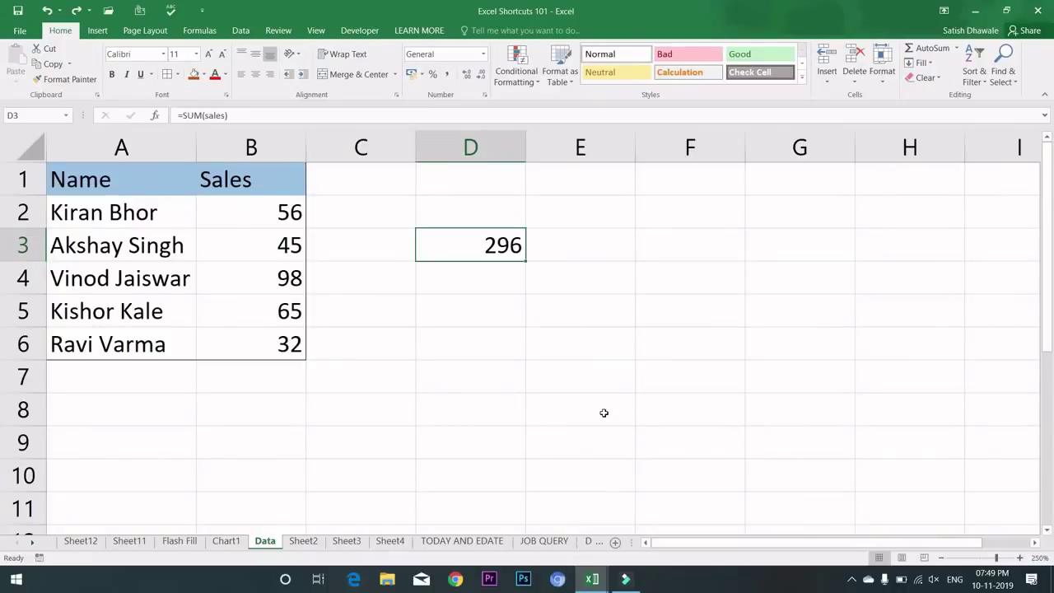
pyautogui.hotkey('ctrl', '5')
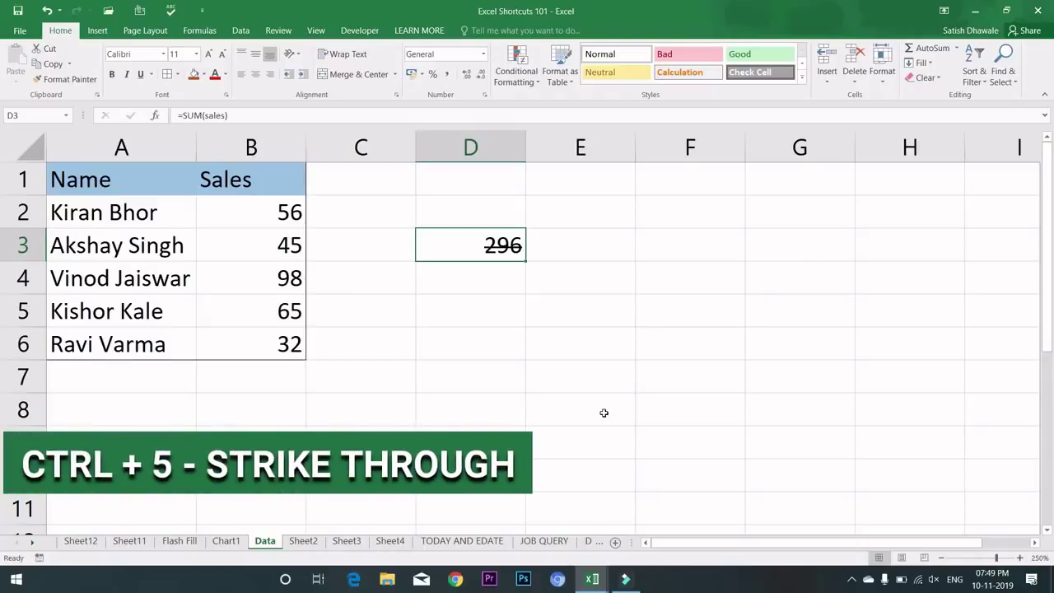
pyautogui.hotkey('ctrl', '5')
pyautogui.hotkey('ctrl', '5')
pyautogui.hotkey('ctrl', '5')
pyautogui.hotkey('ctrl', '5')
pyautogui.hotkey('ctrl', '5')
pyautogui.hotkey('ctrl', '5')
pyautogui.hotkey('ctrl', '5')
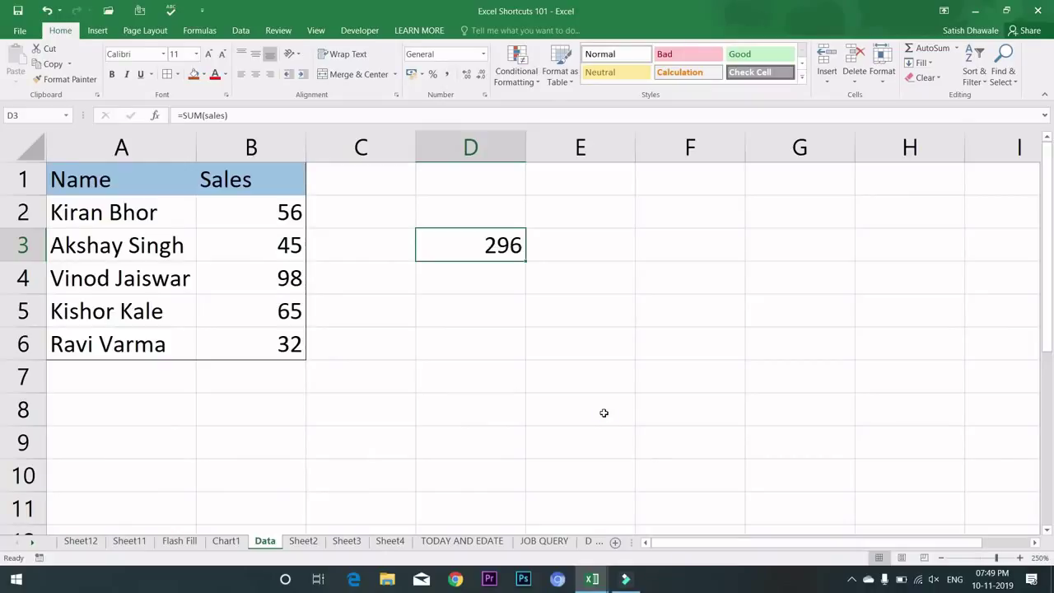
pyautogui.hotkey('ctrl', '5')
pyautogui.hotkey('ctrl', '5')
pyautogui.hotkey('ctrl', '5')
pyautogui.hotkey('ctrl', '5')
pyautogui.hotkey('ctrl', 'shift', '$')
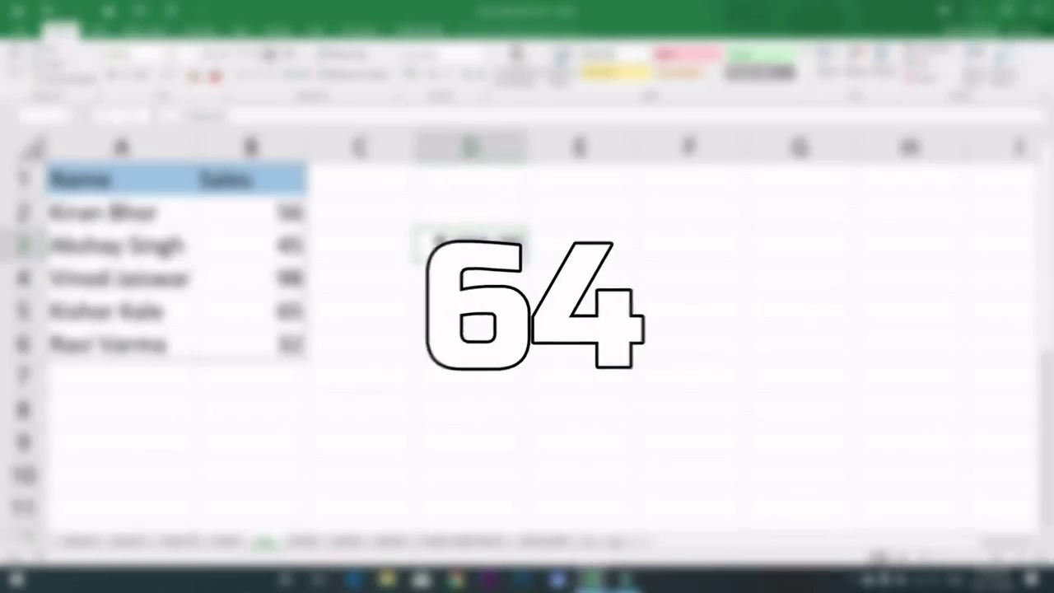
pyautogui.hotkey('ctrl', 'shift', '%')
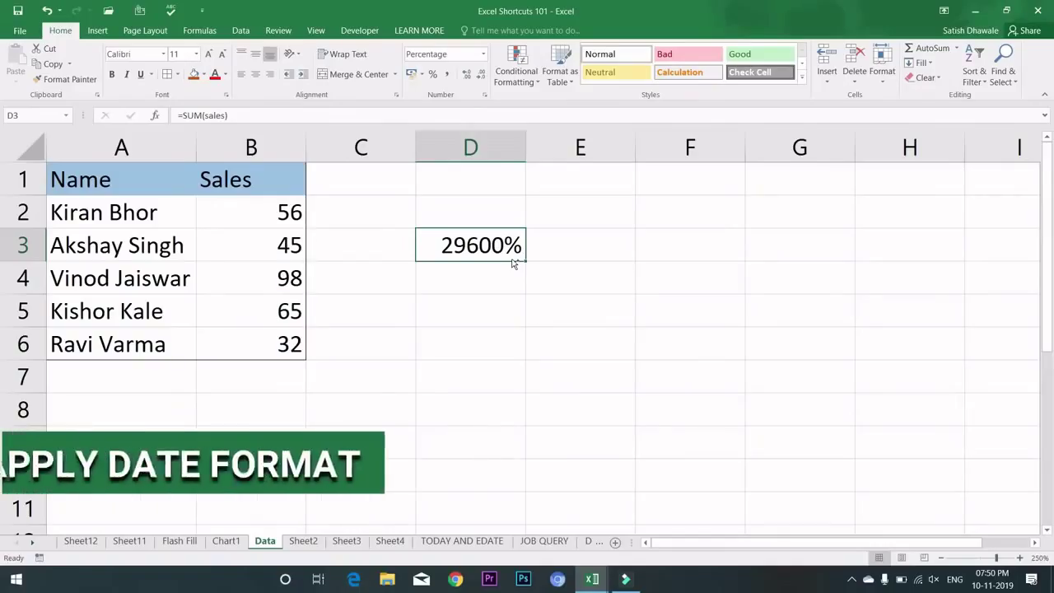
pyautogui.hotkey('ctrl', 'shift', '#')
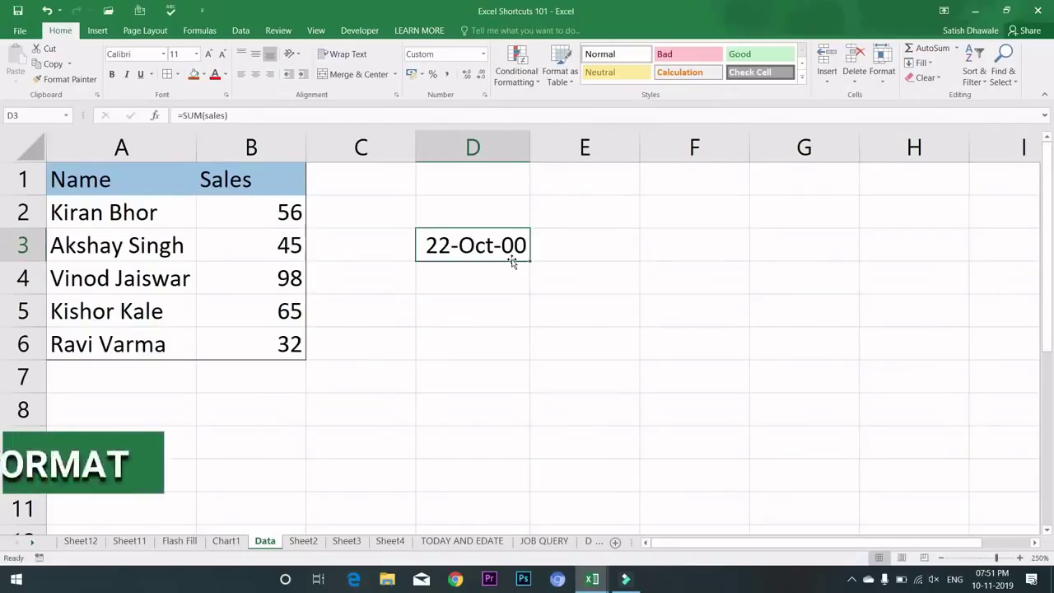
pyautogui.hotkey('ctrl', 'shift', '2')
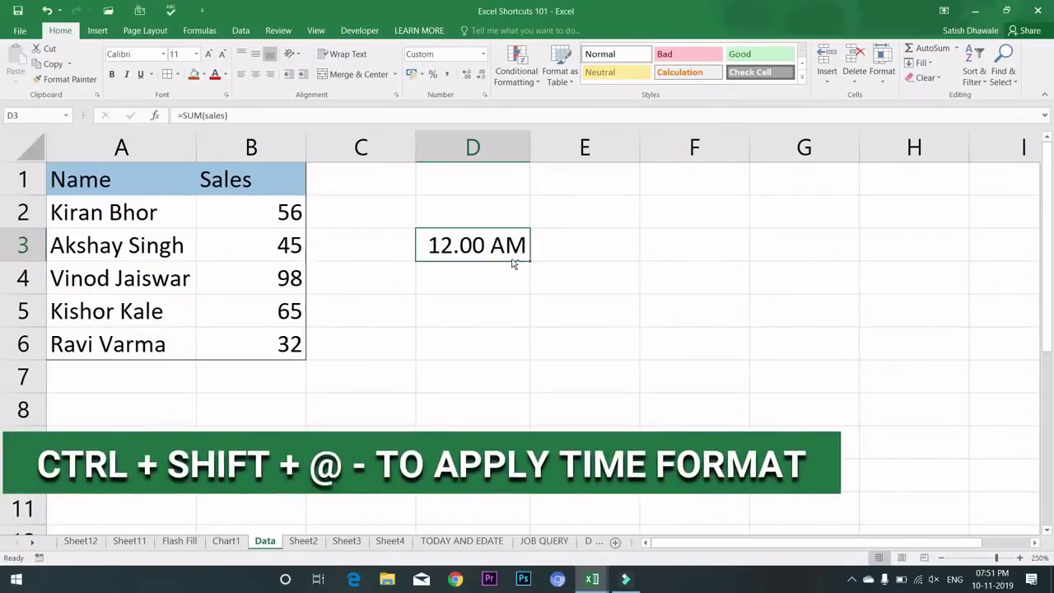
pyautogui.hotkey('ctrl', 'shift', '3')
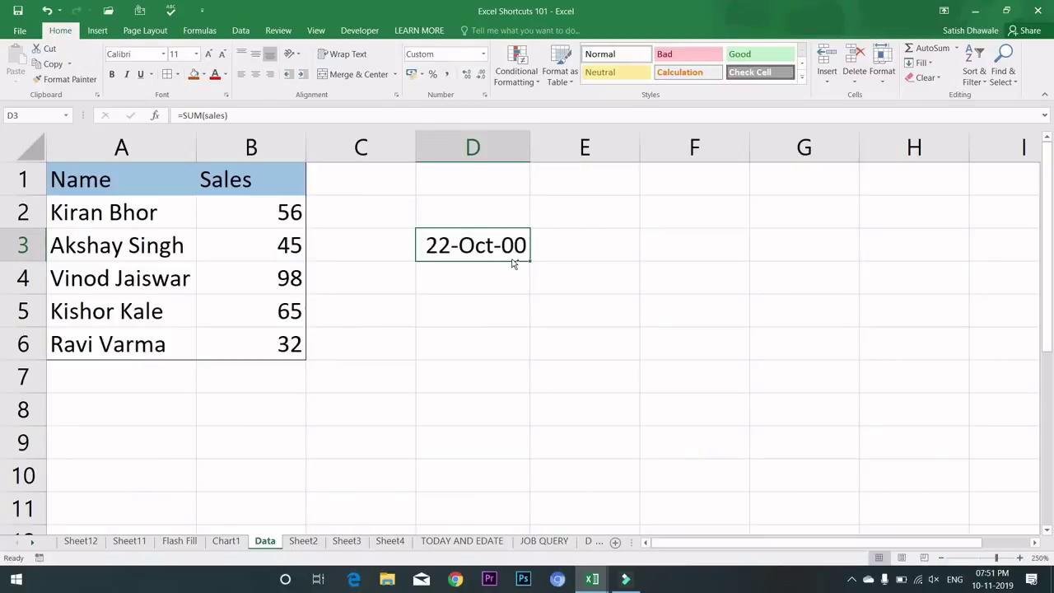
pyautogui.hotkey('ctrl', 'shift', '2')
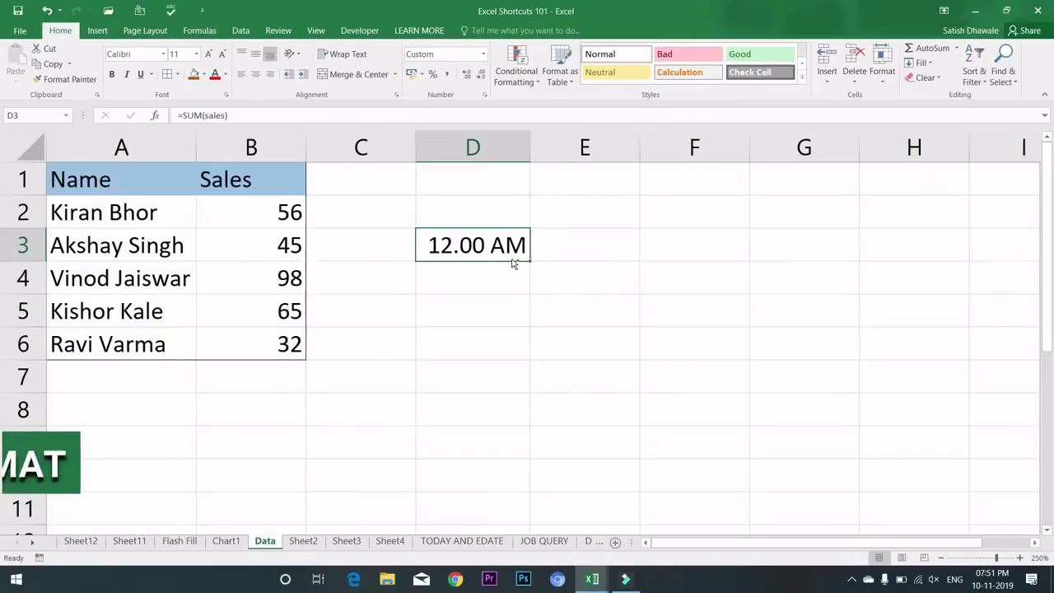
pyautogui.hotkey('ctrl', 'shift', '1')
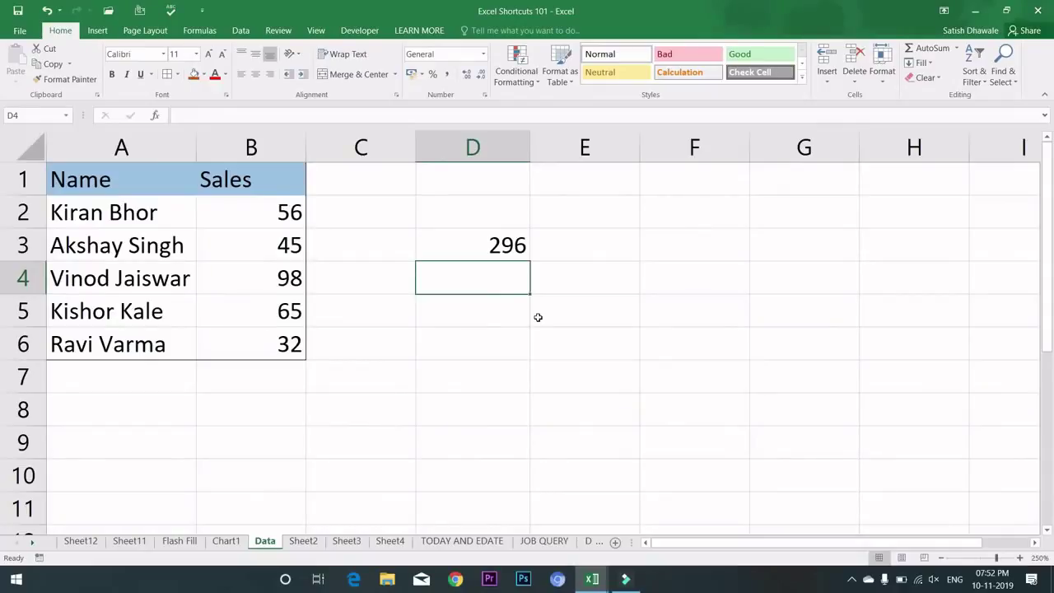
# Copy the =SUM(sales) formula into D4 and D5, then fill it down through D10.
pyautogui.hotkey('ctrl', "'")
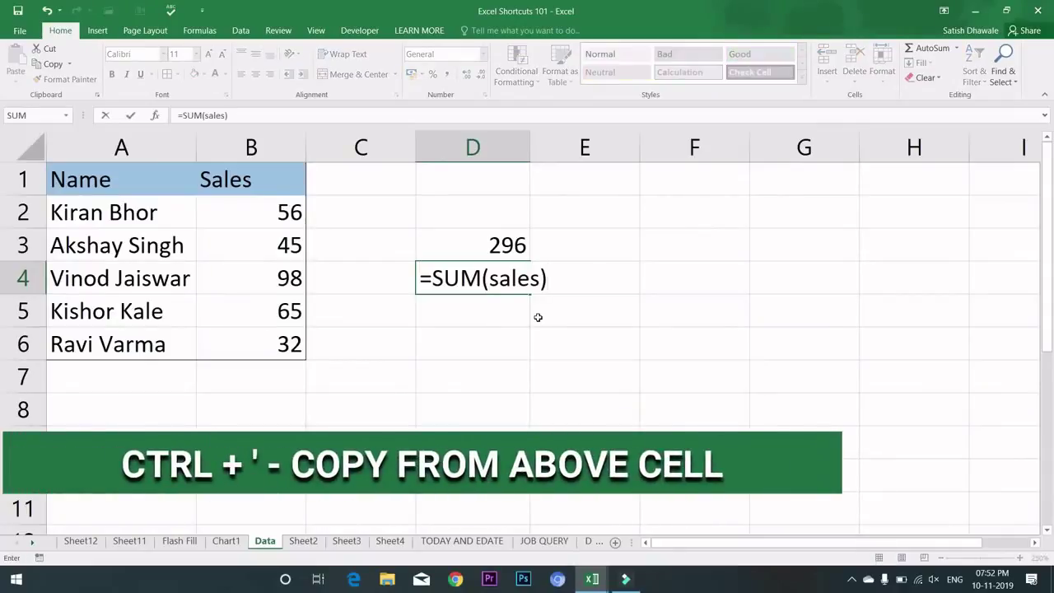
pyautogui.press('Return')
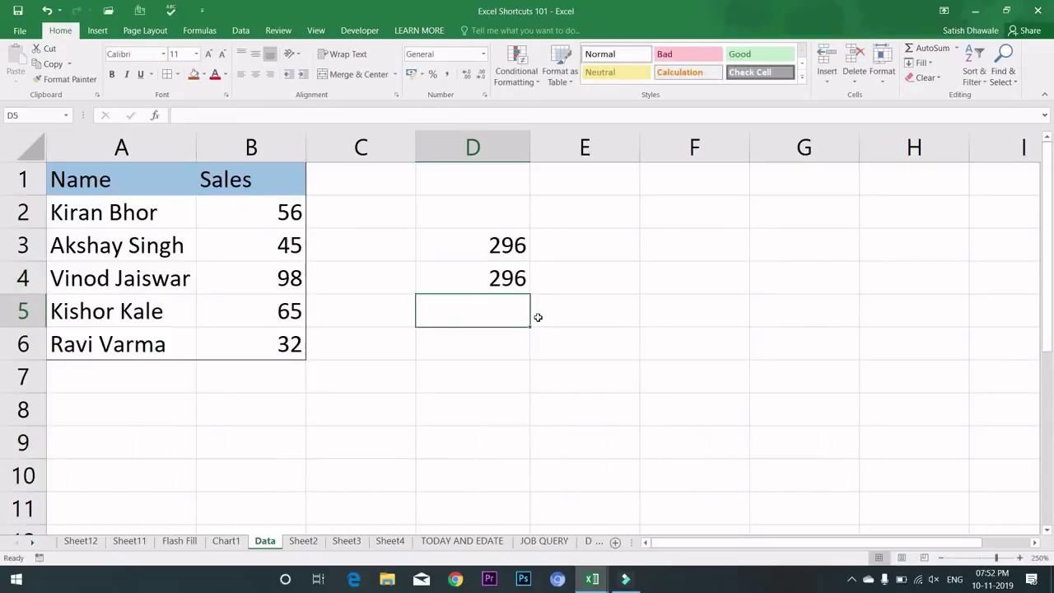
pyautogui.hotkey('ctrl', "'")
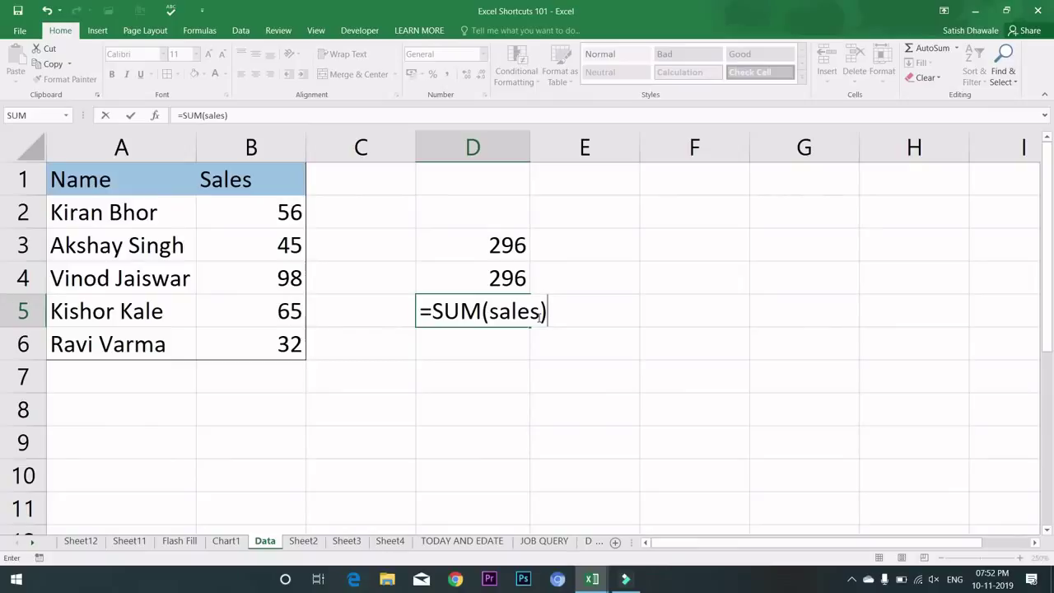
pyautogui.press('Return')
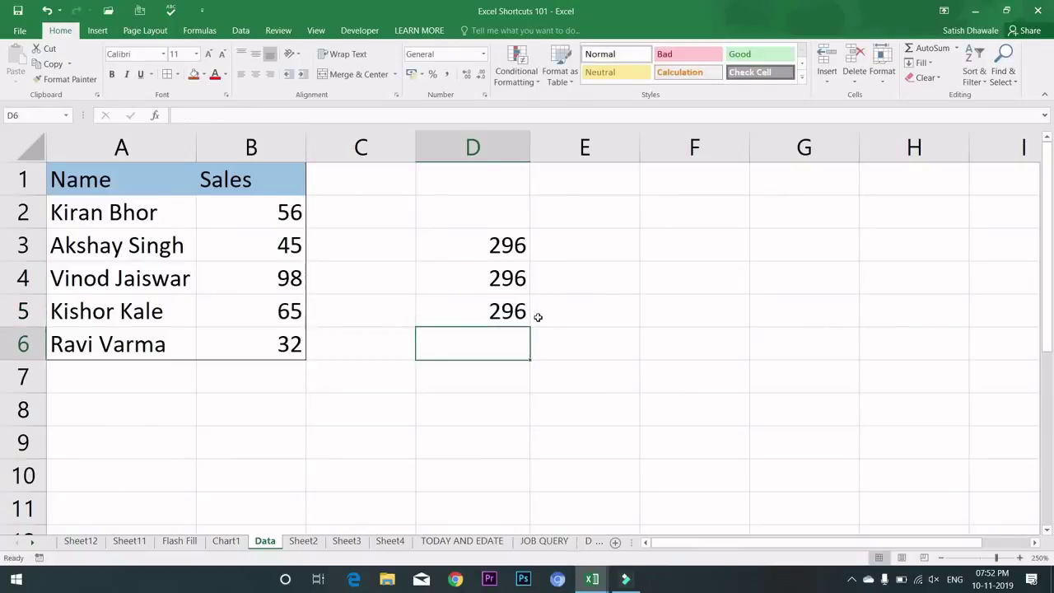
pyautogui.press('Up')
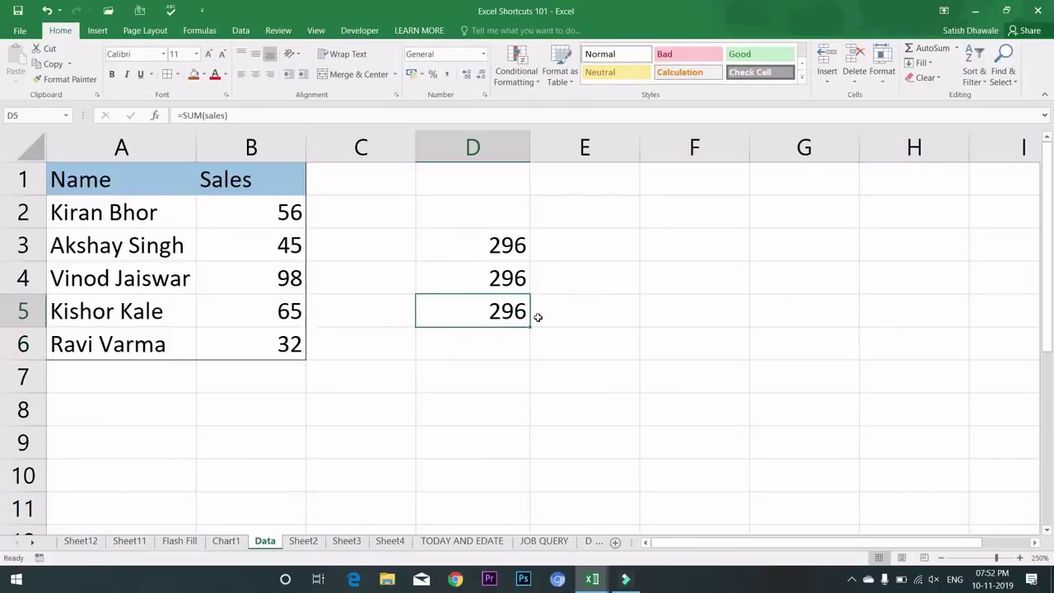
pyautogui.hotkey('shift', 'Down')
pyautogui.hotkey('shift', 'Down')
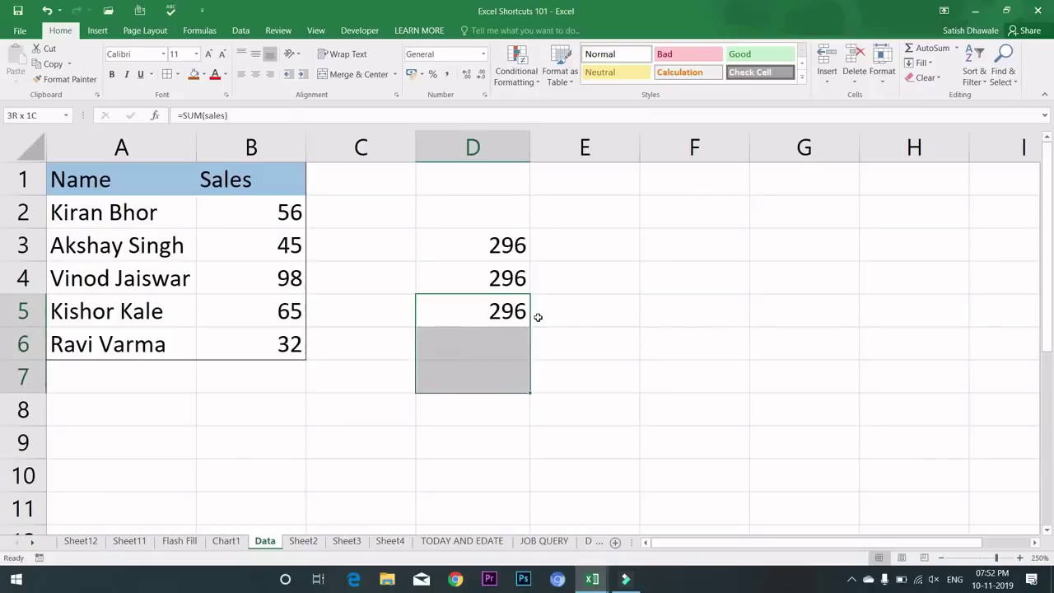
pyautogui.hotkey('shift', 'Down')
pyautogui.hotkey('shift', 'Down')
pyautogui.hotkey('shift', 'Down')
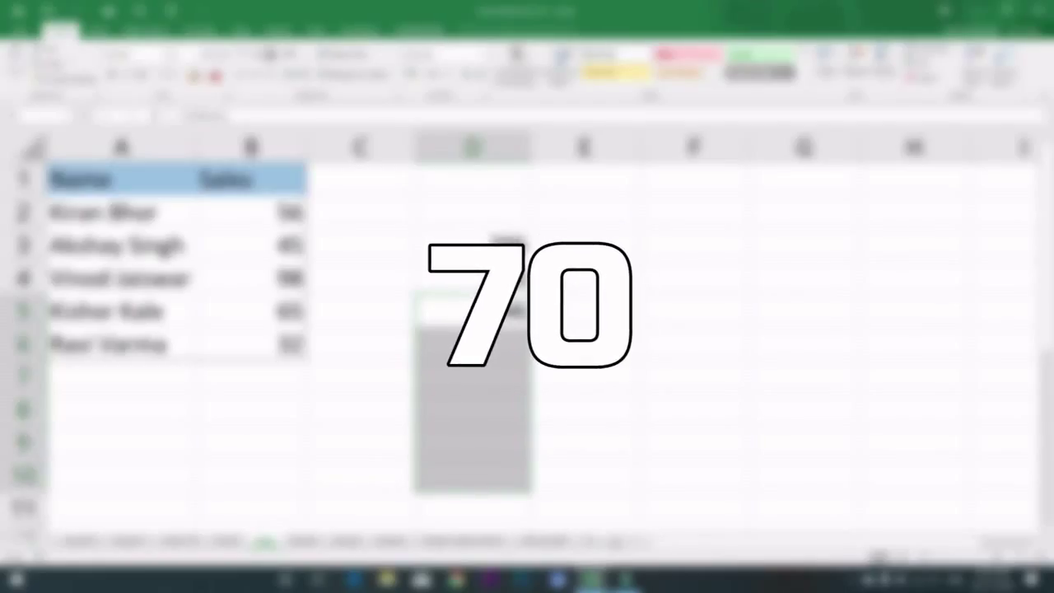
pyautogui.hotkey('ctrl', 'd')
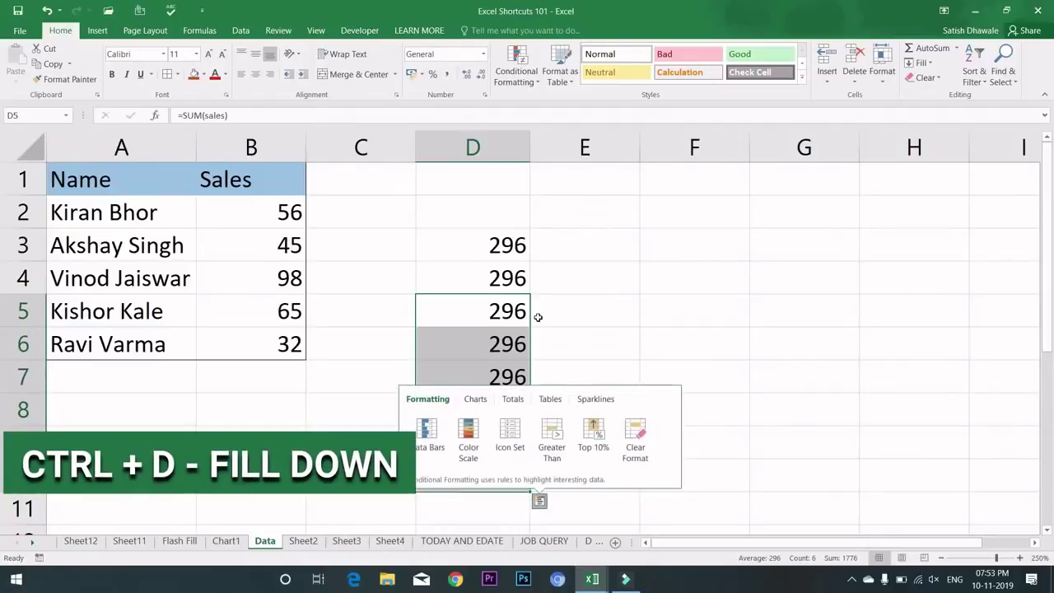
pyautogui.click(526, 313)
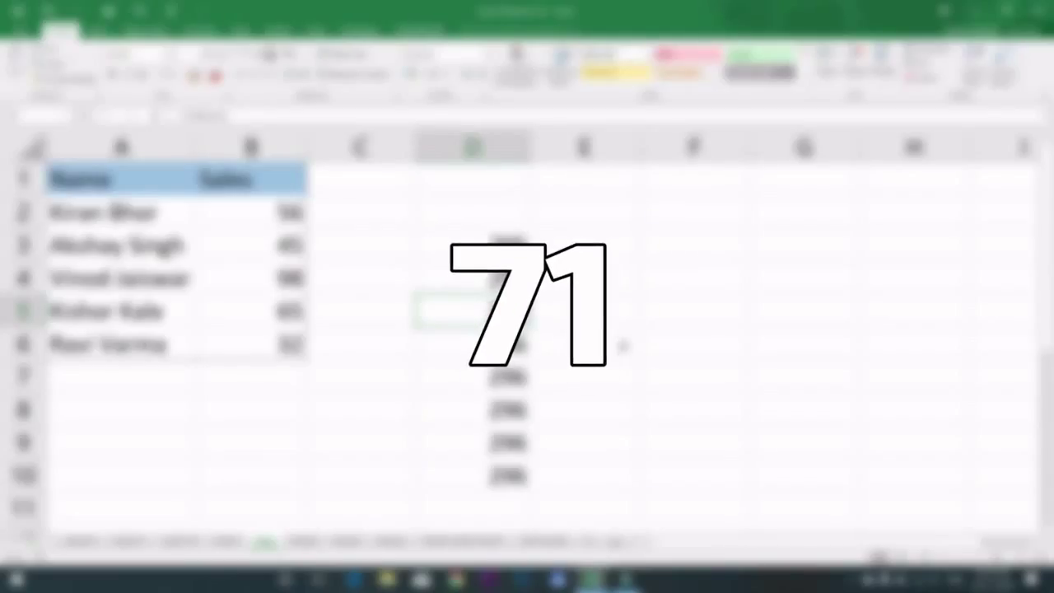
# Fill the 296 total across E5:H5 and check the sum of sales B2:B6.
pyautogui.hotkey('shift', 'Right')
pyautogui.hotkey('shift', 'Right')
pyautogui.hotkey('shift', 'Right')
pyautogui.hotkey('shift', 'Right')
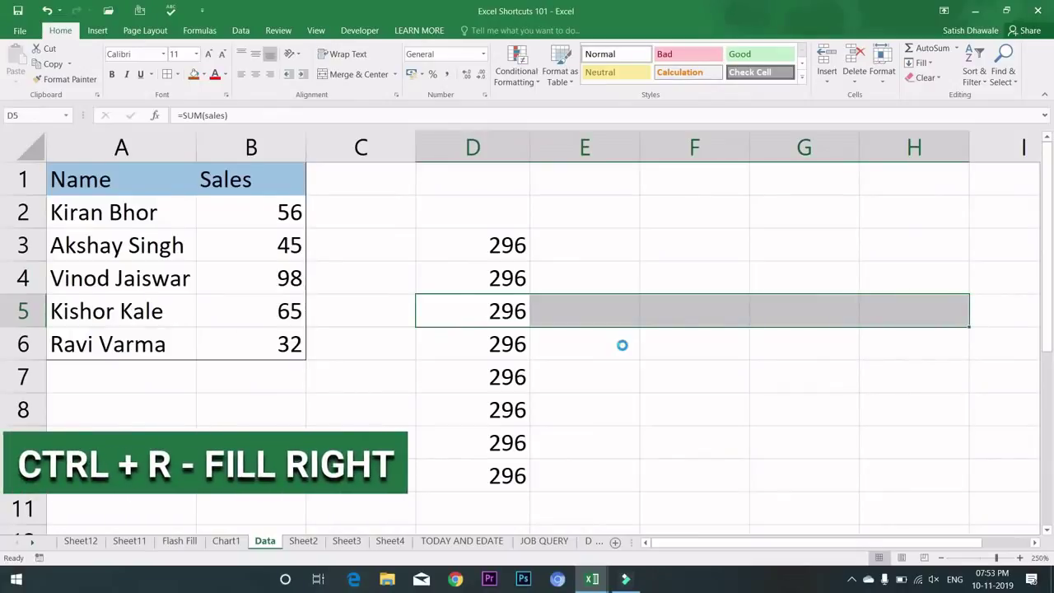
pyautogui.hotkey('ctrl', 'r')
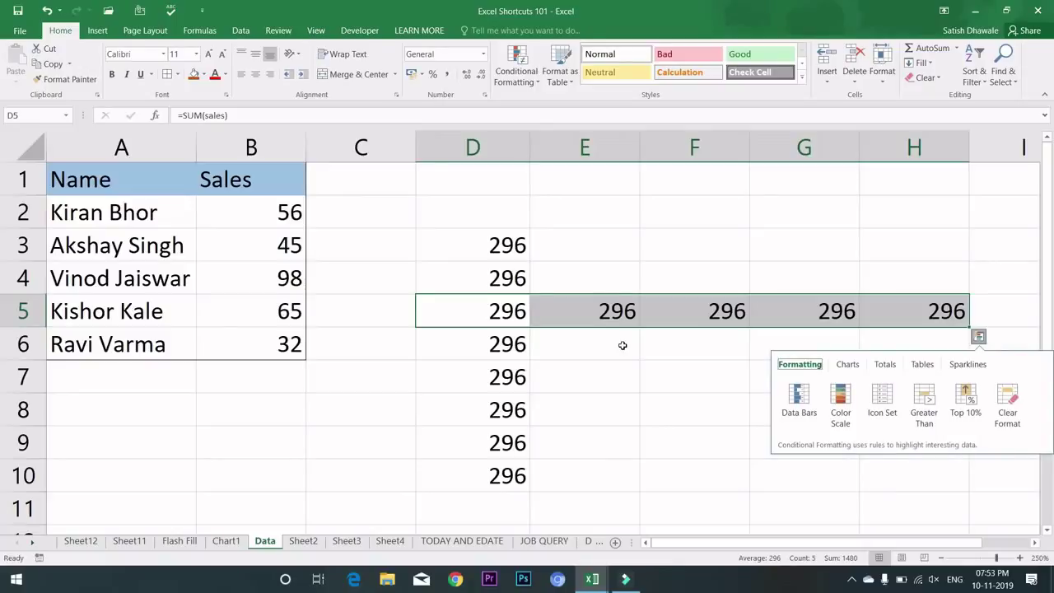
pyautogui.press('Escape')
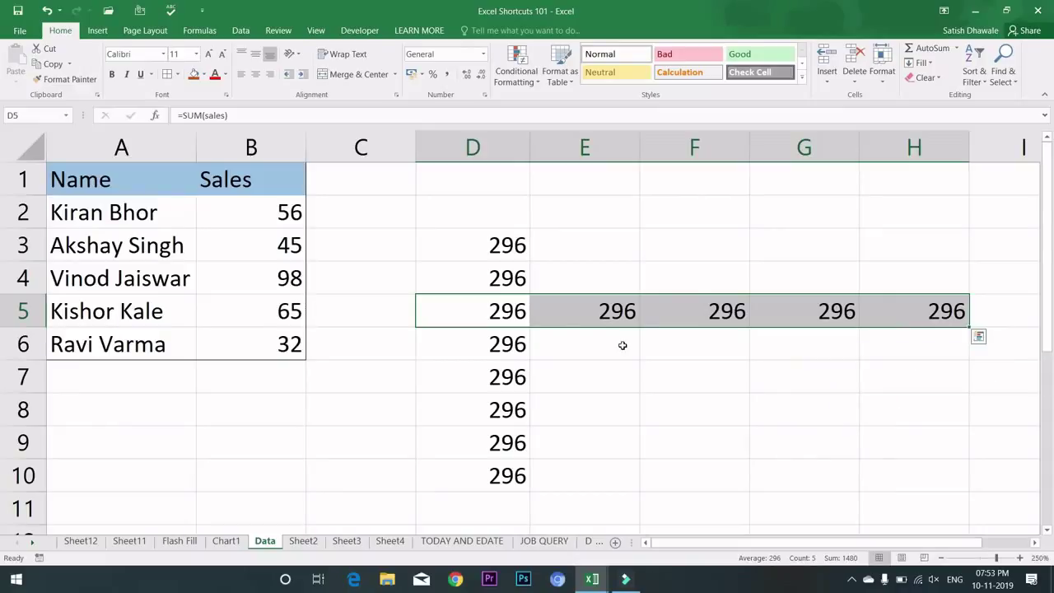
pyautogui.press('Down')
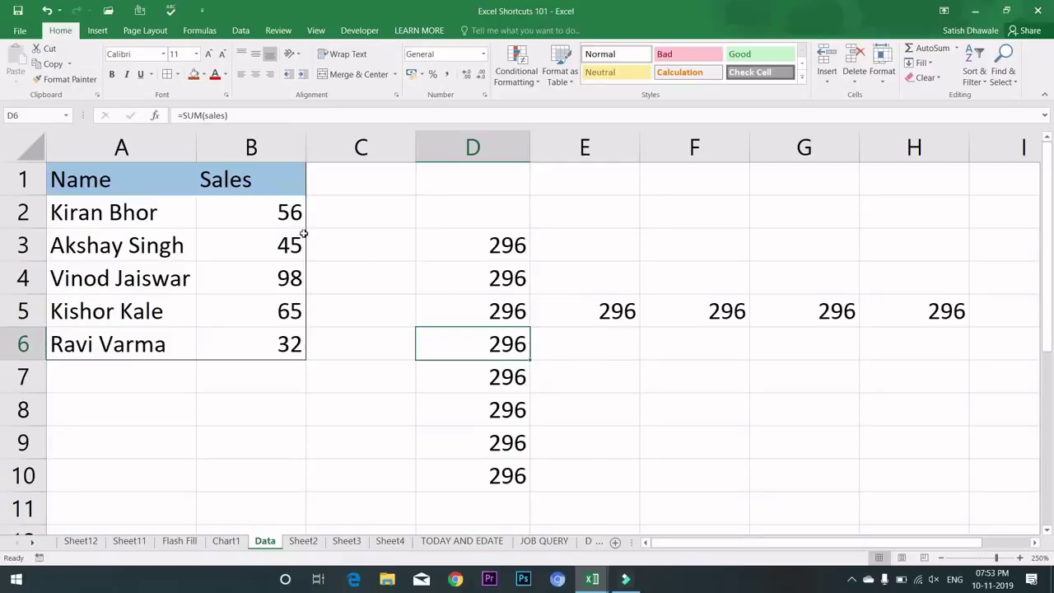
pyautogui.moveTo(275, 216); pyautogui.dragTo(282, 336)
pyautogui.click(406, 367)
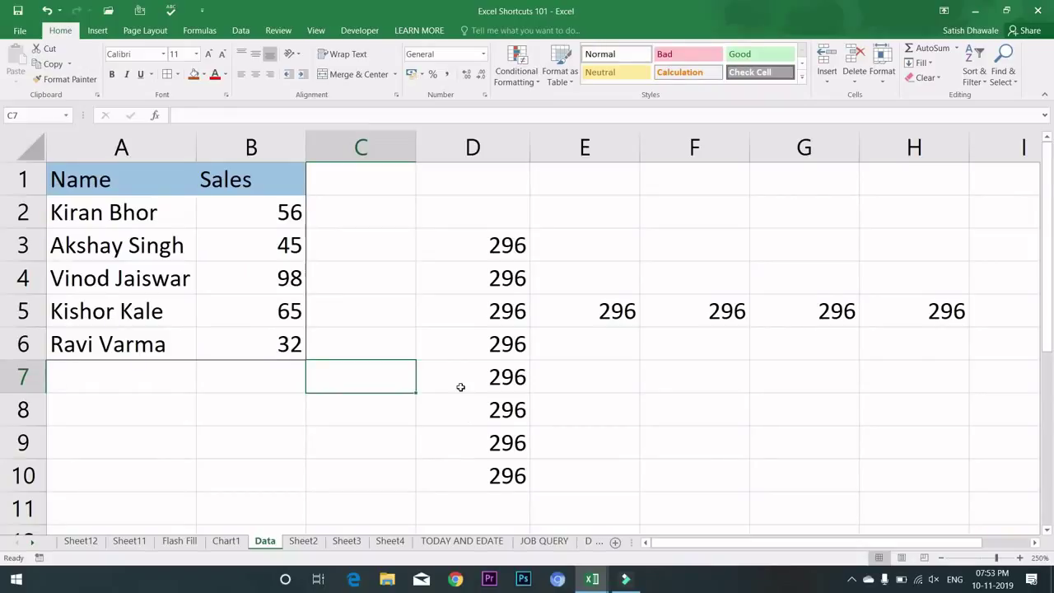
pyautogui.hotkey('ctrl', 'F3')
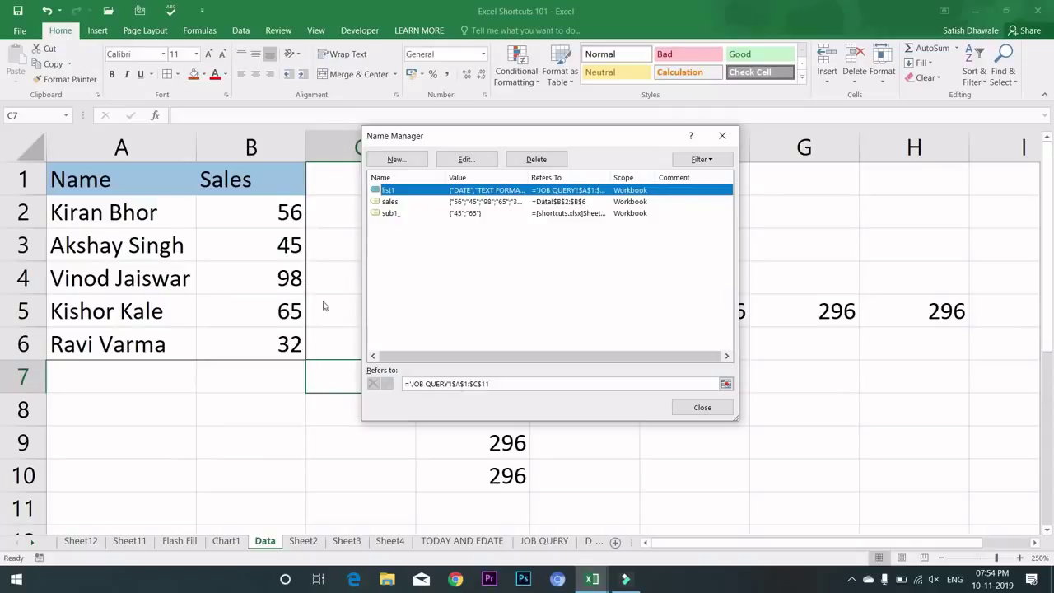
pyautogui.click(475, 164)
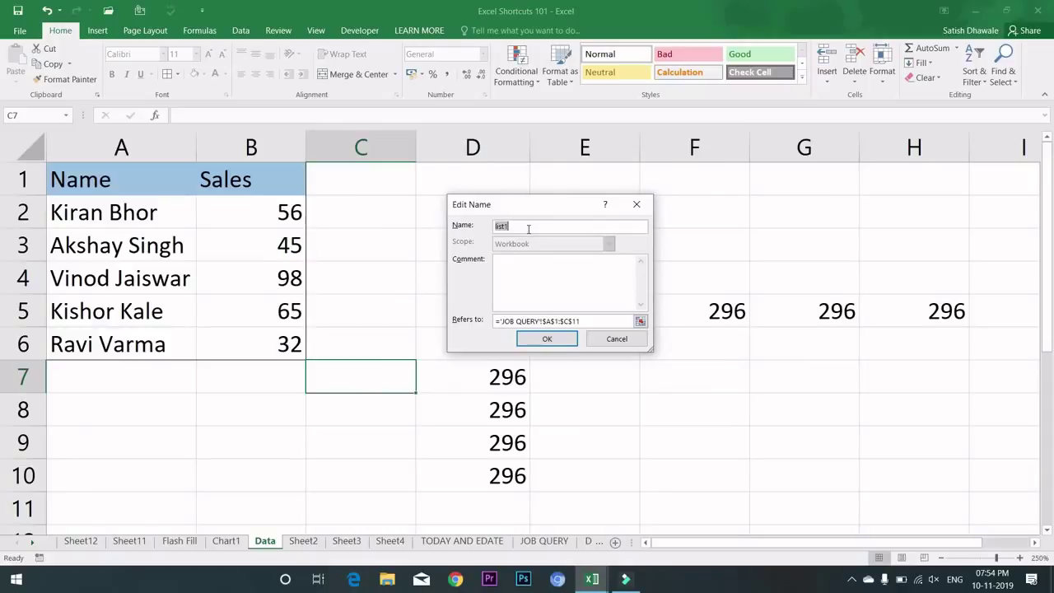
pyautogui.click(593, 321)
pyautogui.click(607, 340)
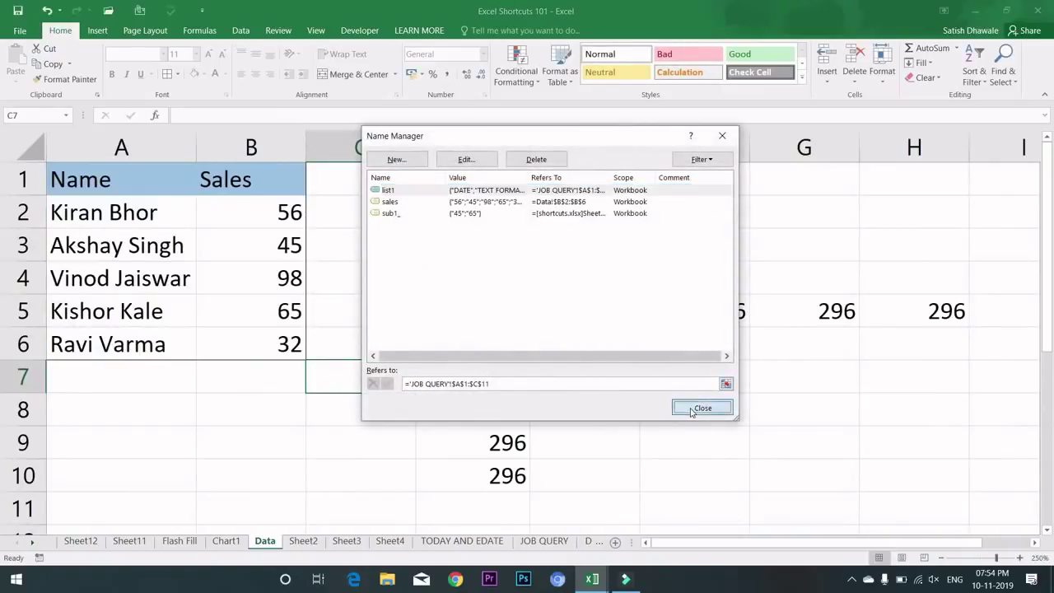
pyautogui.click(698, 407)
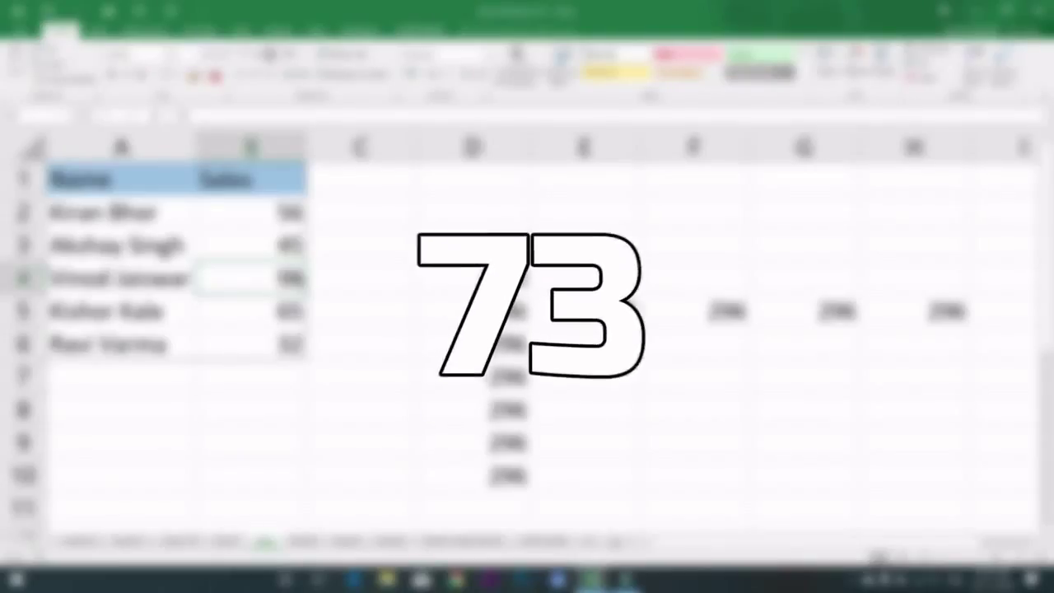
pyautogui.hotkey('ctrl', 'F10')
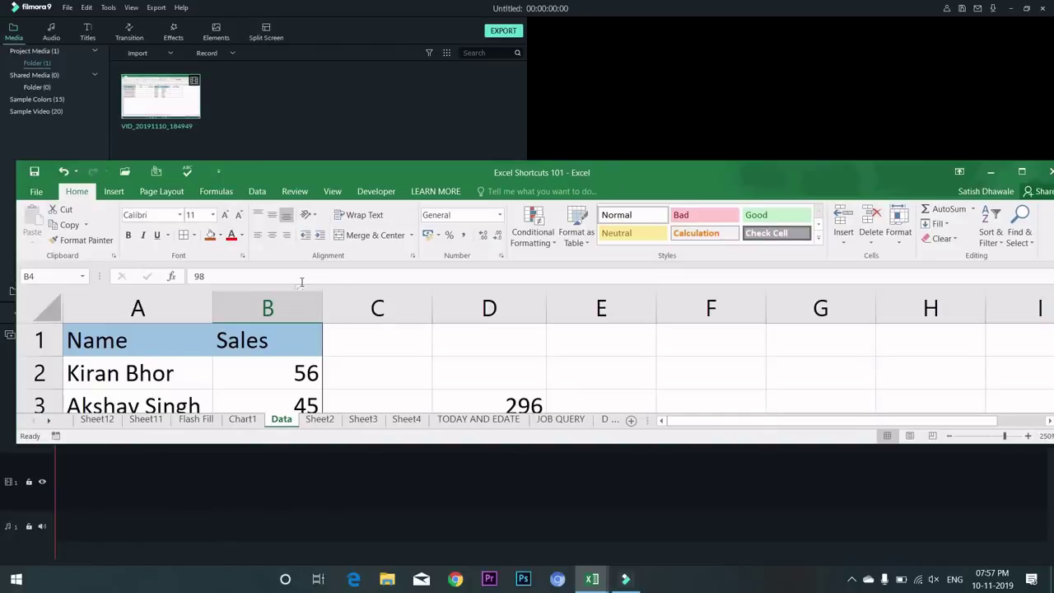
pyautogui.hotkey('ctrl', 'F10')
pyautogui.hotkey('ctrl', 'F10')
pyautogui.hotkey('ctrl', 'F10')
pyautogui.hotkey('ctrl', 'F10')
pyautogui.hotkey('ctrl', 'F10')
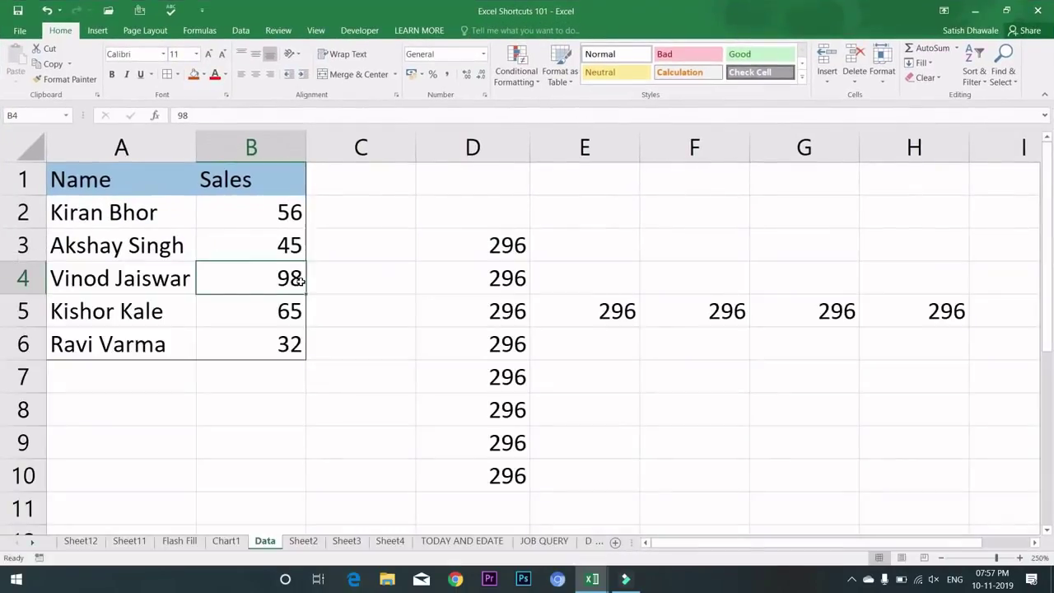
pyautogui.hotkey('alt', 'space')
pyautogui.press('r')
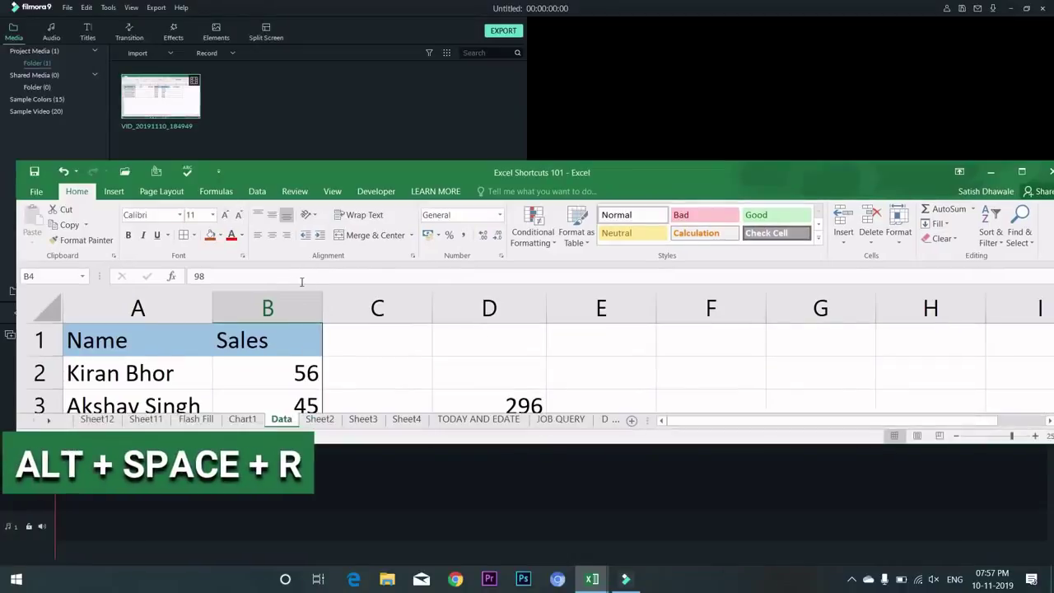
pyautogui.hotkey('alt', 'space')
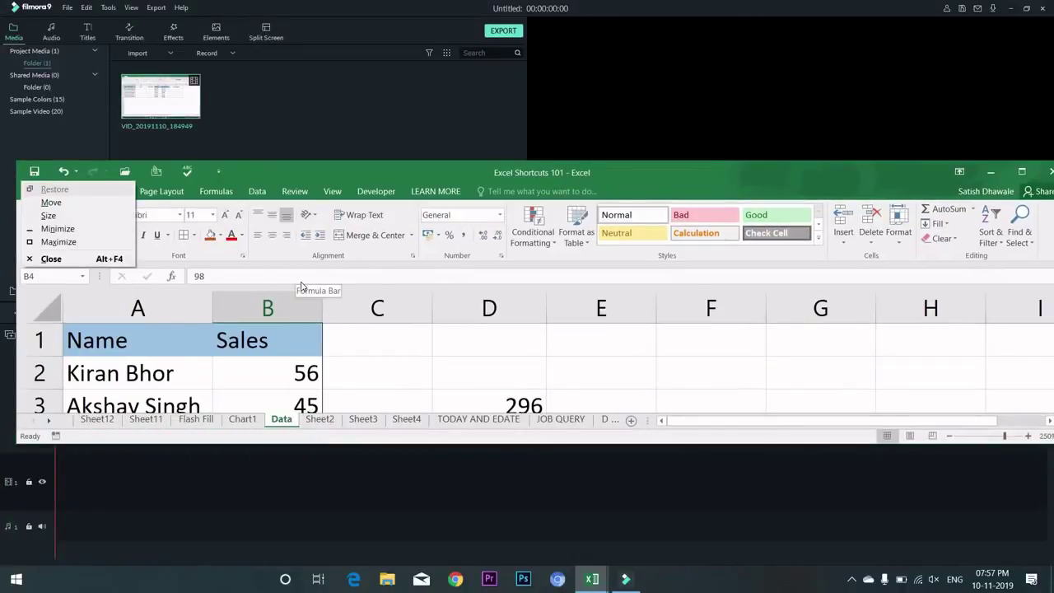
pyautogui.press('x')
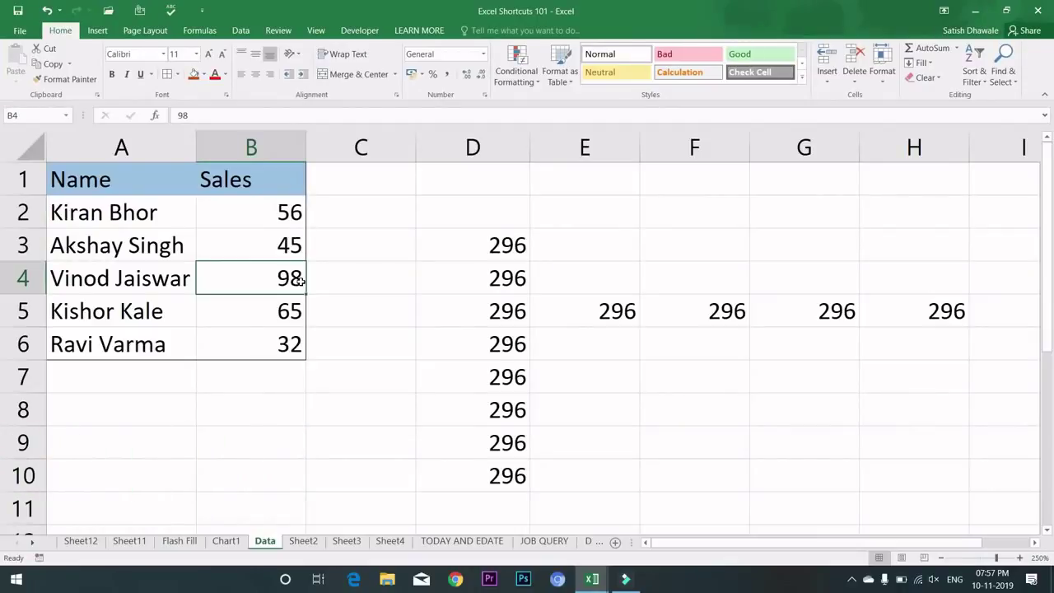
pyautogui.hotkey('alt', 'space')
pyautogui.press('r')
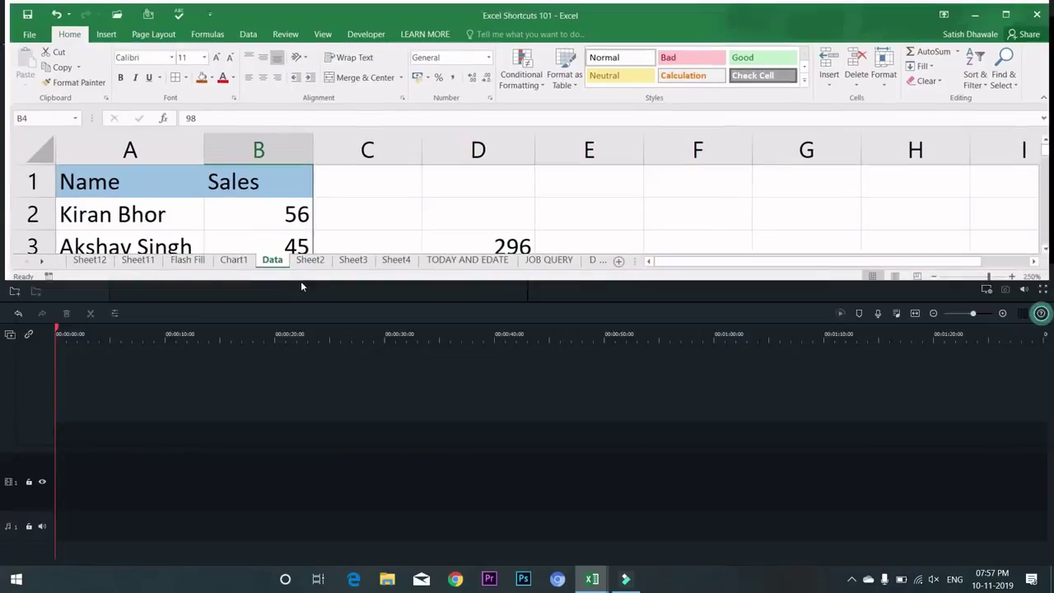
pyautogui.hotkey('alt', 'space')
pyautogui.press('x')
pyautogui.hotkey('ctrl', 'Home')
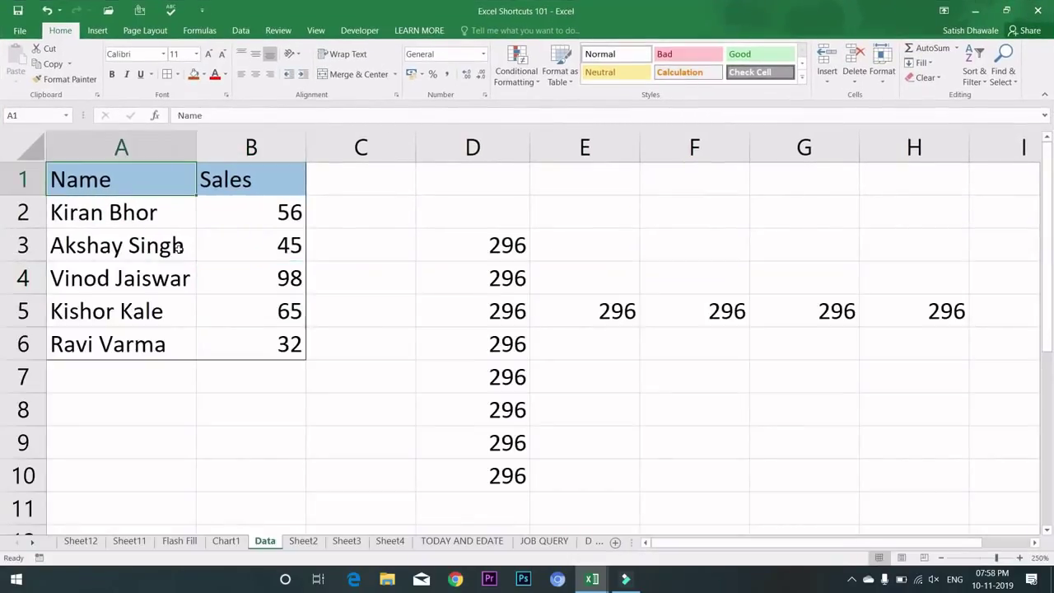
pyautogui.hotkey('alt', 'space')
pyautogui.press('r')
pyautogui.hotkey('alt', 'space')
pyautogui.press('x')
pyautogui.hotkey('alt', 'space')
pyautogui.press('r')
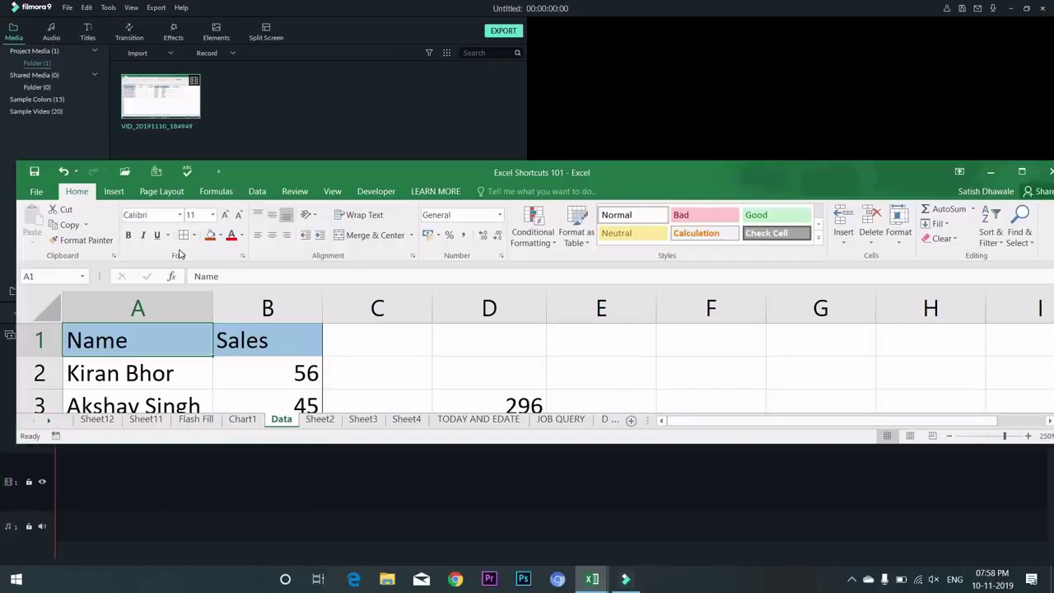
pyautogui.hotkey('alt', 'space')
pyautogui.press('x')
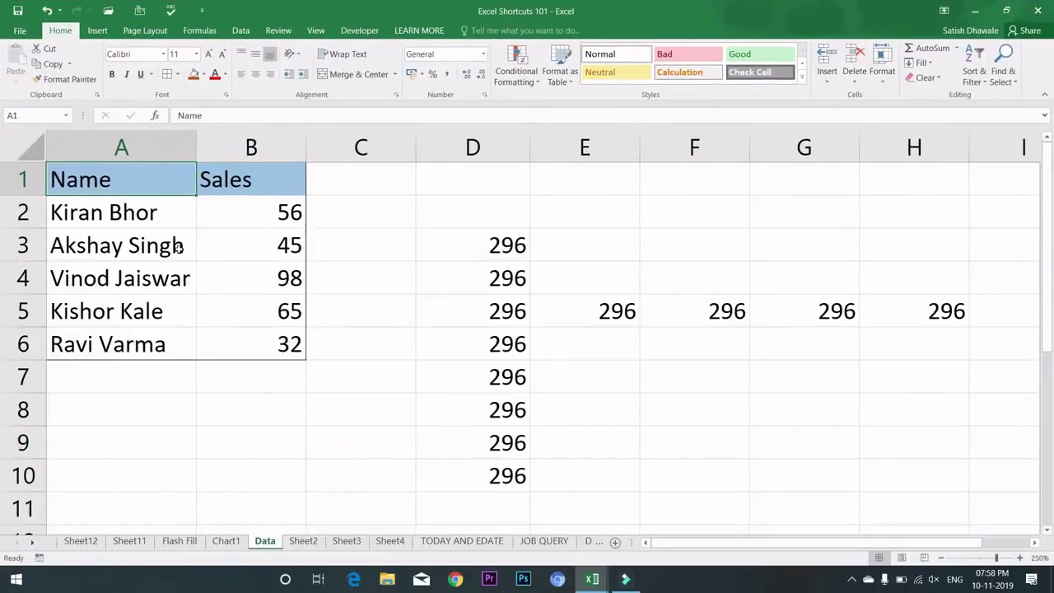
pyautogui.hotkey('alt', 'space')
pyautogui.press('r')
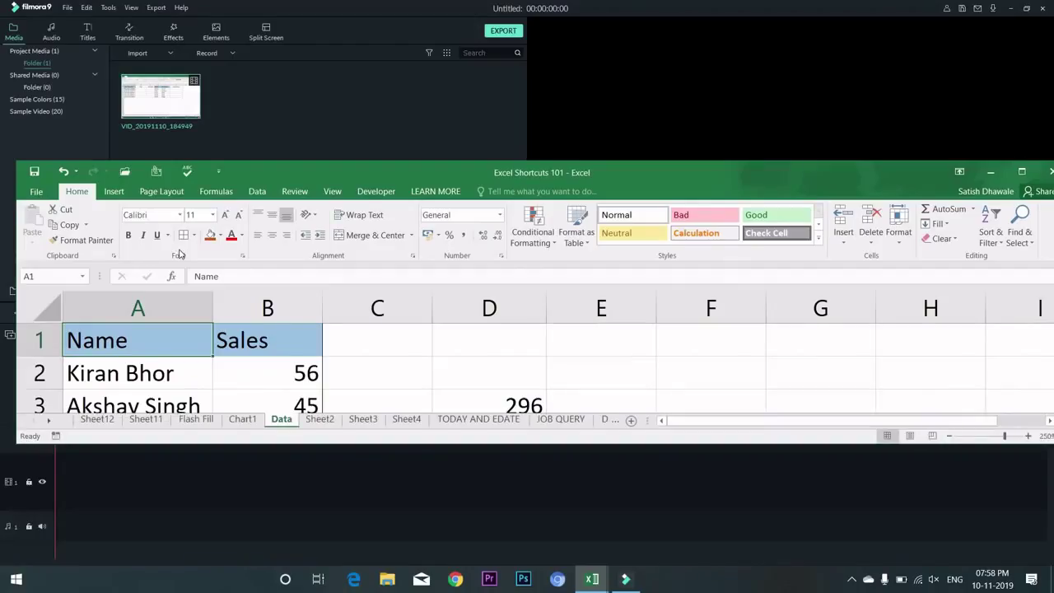
pyautogui.hotkey('alt', 'space')
pyautogui.press('x')
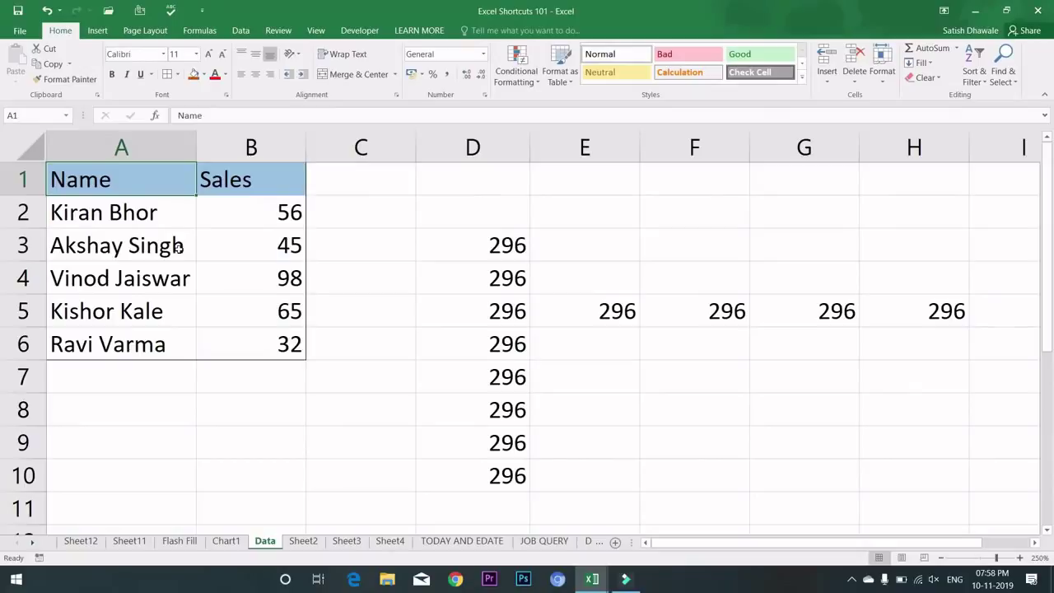
pyautogui.hotkey('alt', 'space')
pyautogui.press('r')
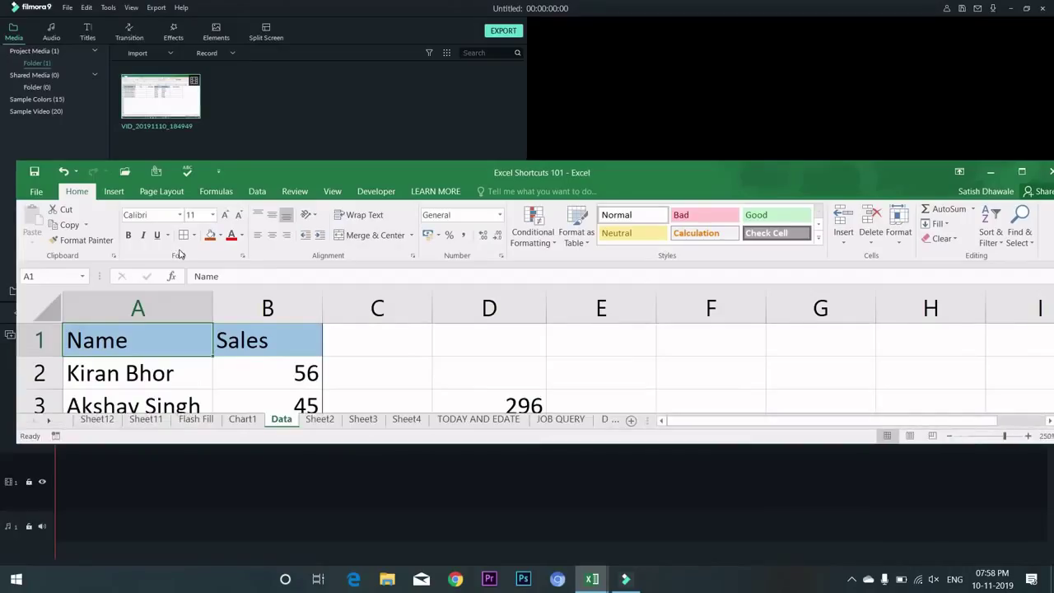
pyautogui.hotkey('alt', 'space')
pyautogui.press('x')
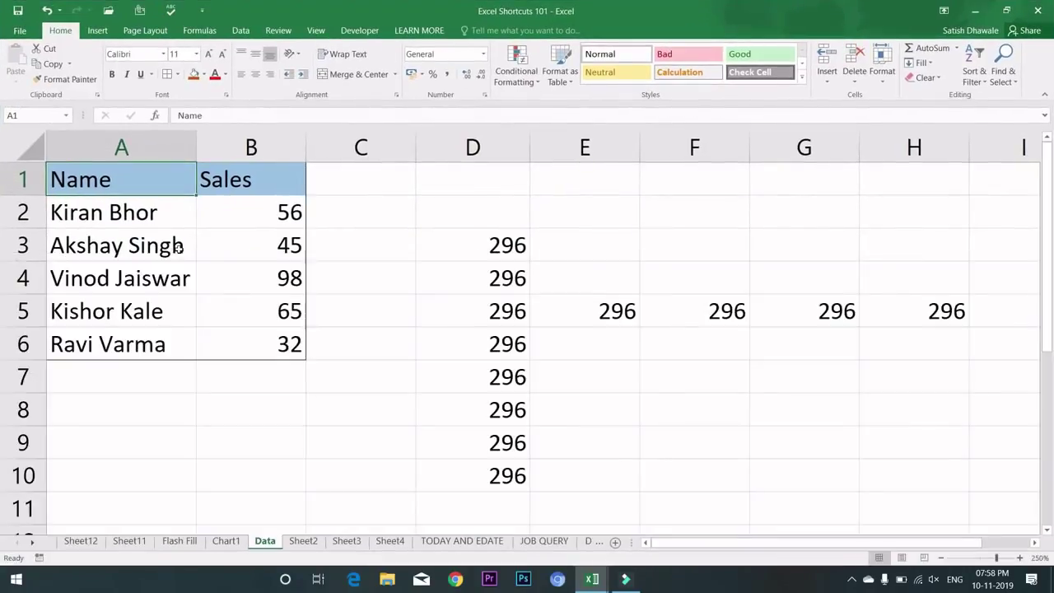
pyautogui.click(387, 284)
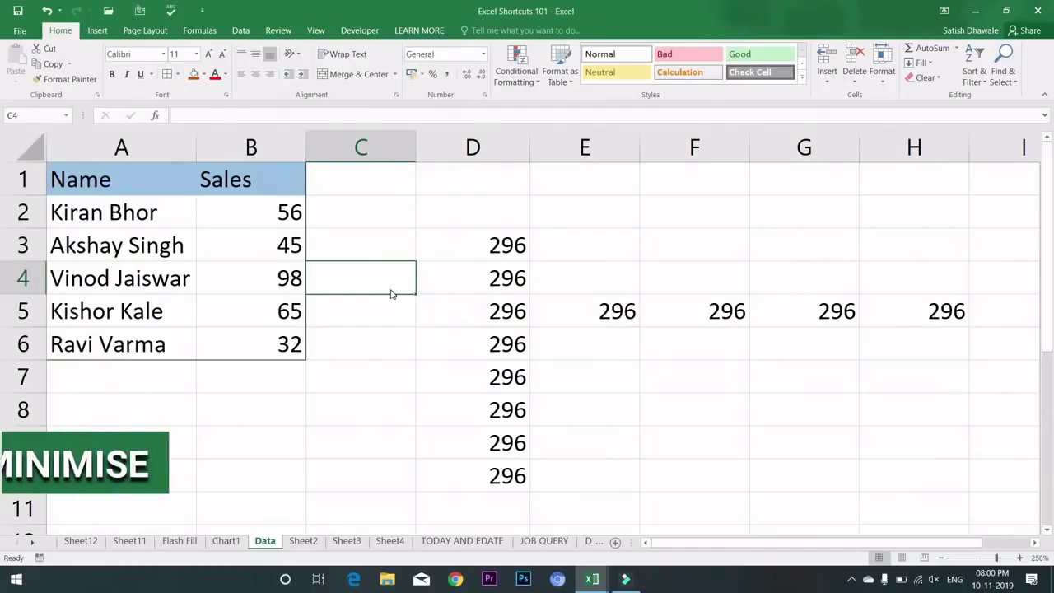
pyautogui.hotkey('ctrl', 'F9')
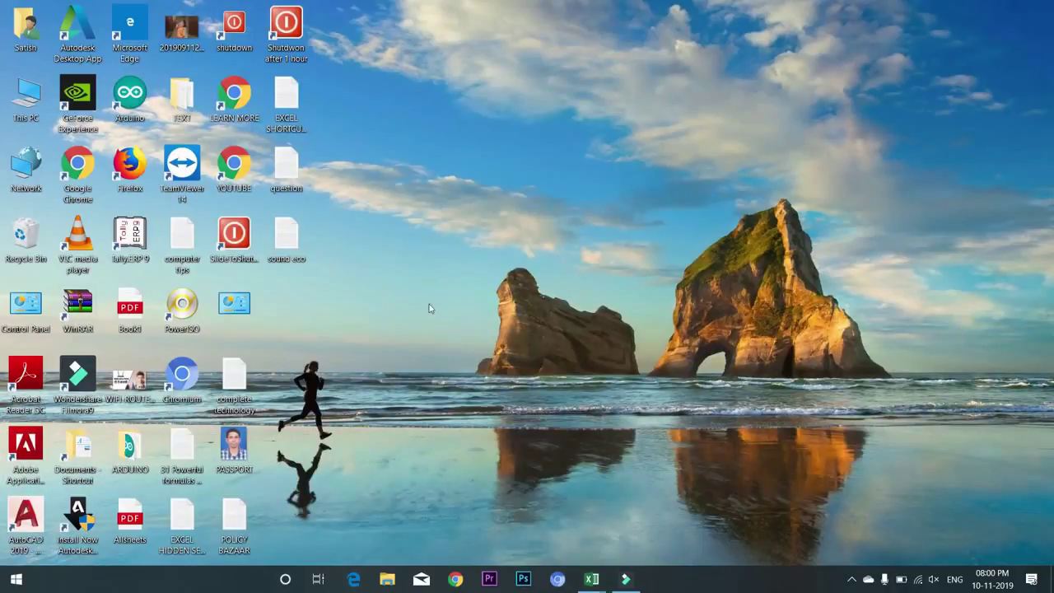
pyautogui.moveTo(591, 579)
pyautogui.click(597, 536)
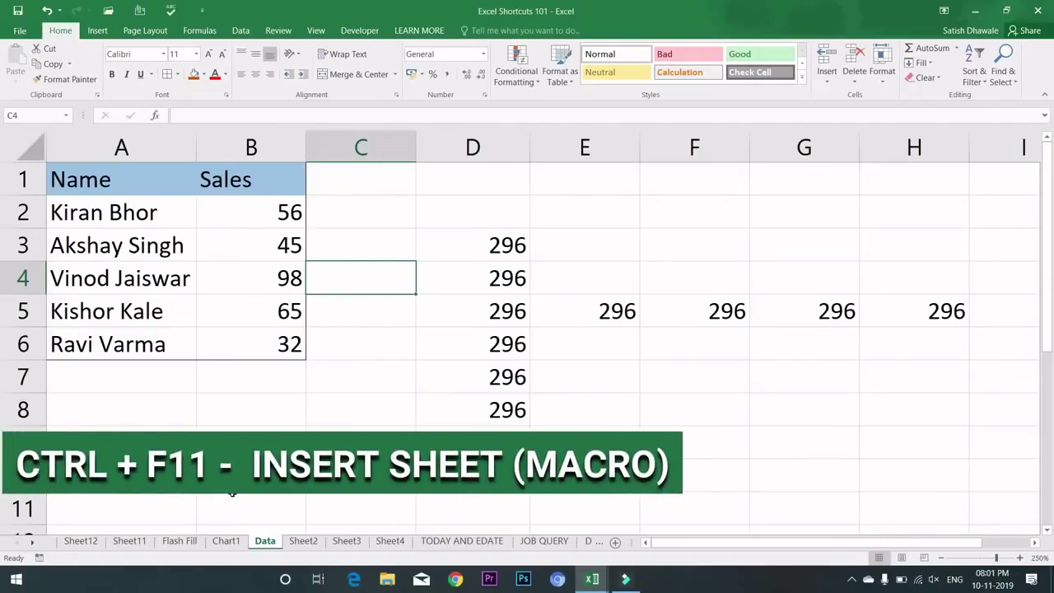
# Insert macro sheet Macro1 with Ctrl+F11, then show recent workbooks with Ctrl+O.
pyautogui.hotkey('ctrl', 'F11')
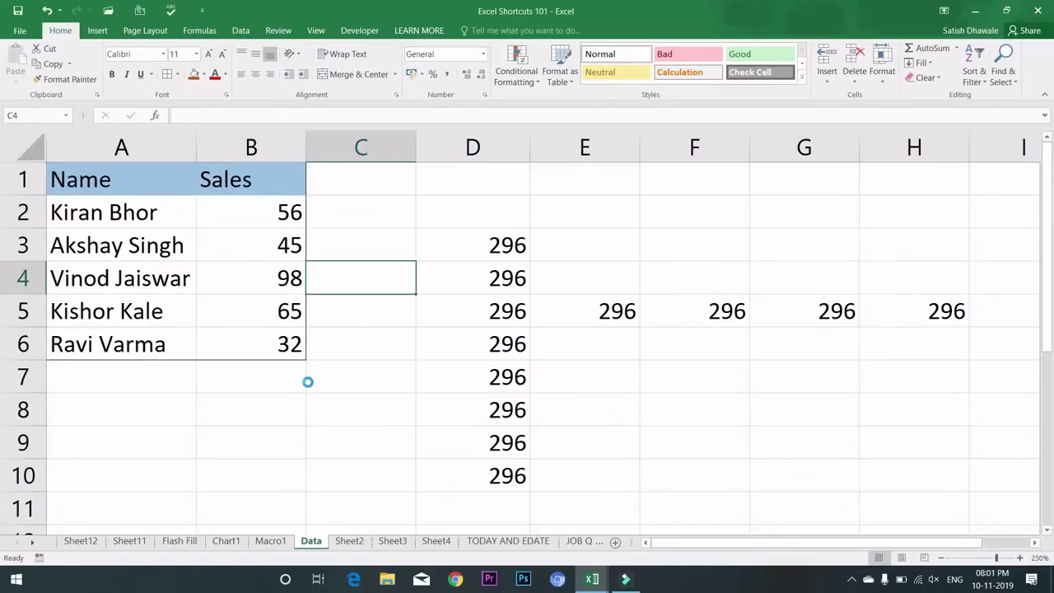
pyautogui.hotkey('ctrl', 'o')
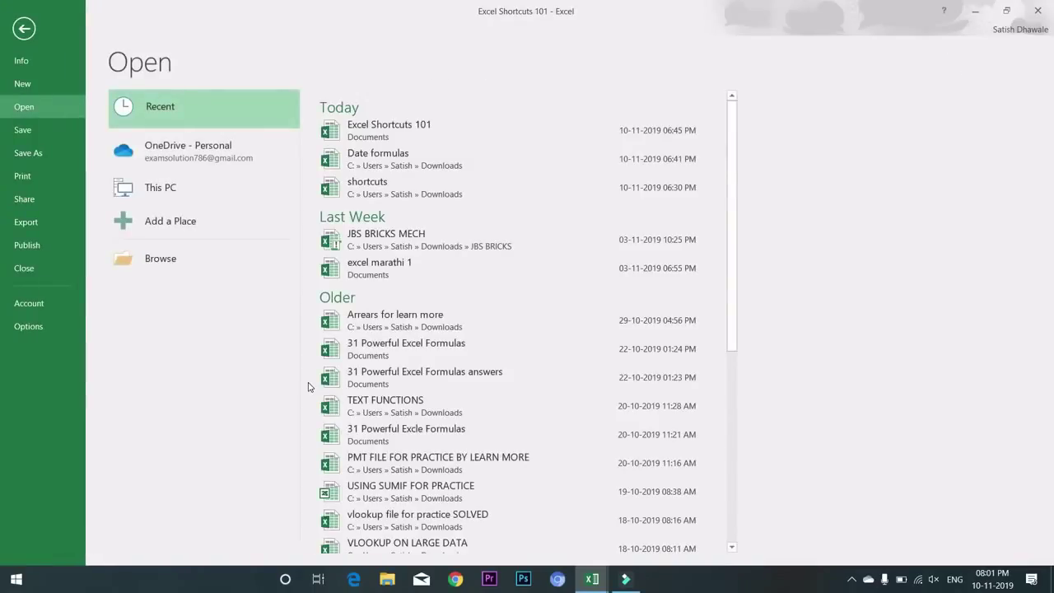
# Leave the recent-workbooks page, then open, centre and close the Open dialog.
pyautogui.press('Escape')
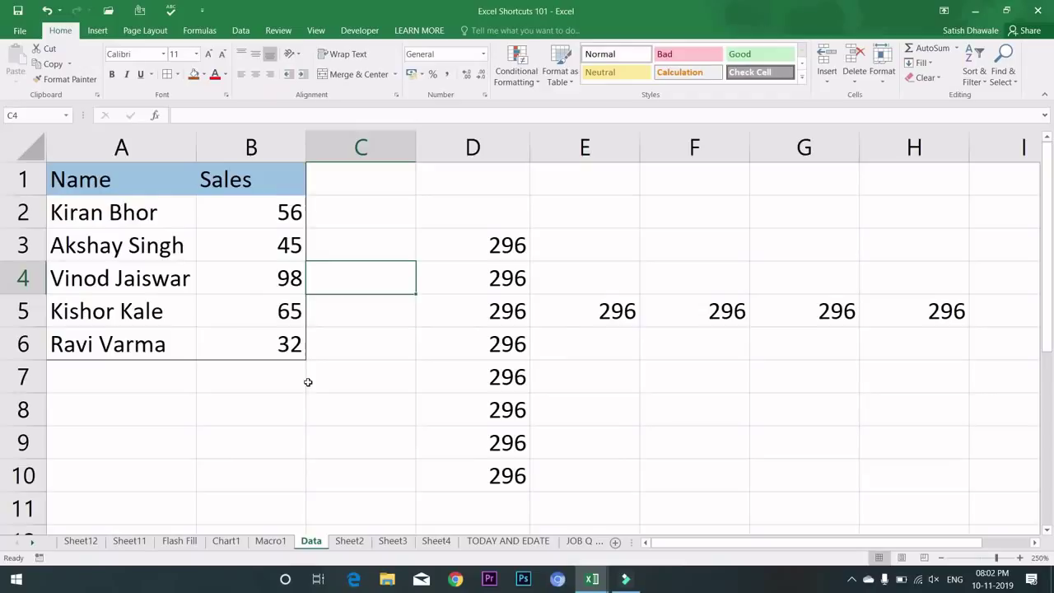
pyautogui.hotkey('ctrl', 'F12')
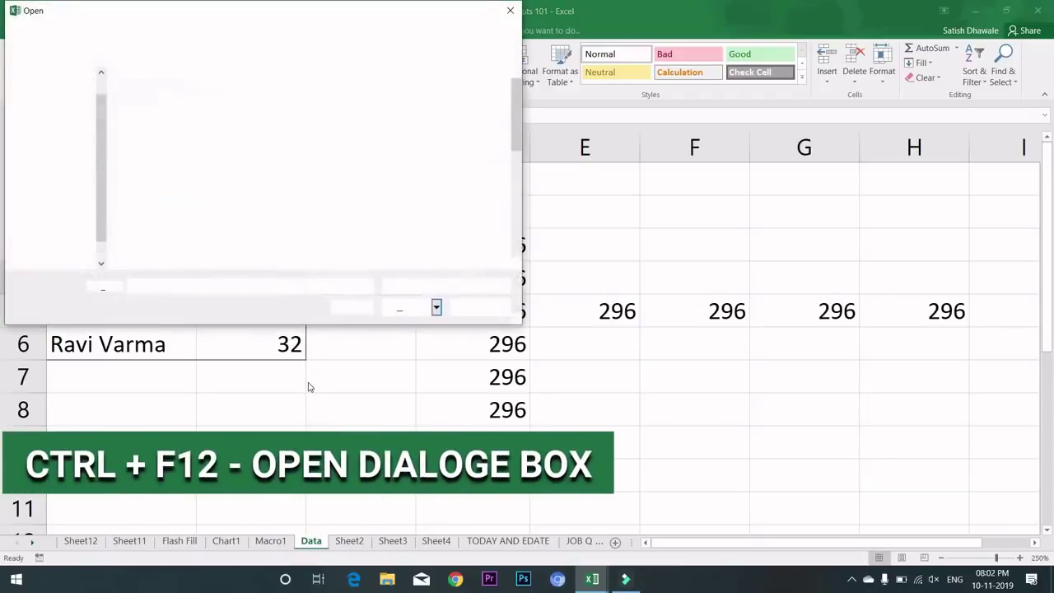
pyautogui.moveTo(296, 14); pyautogui.dragTo(444, 136)
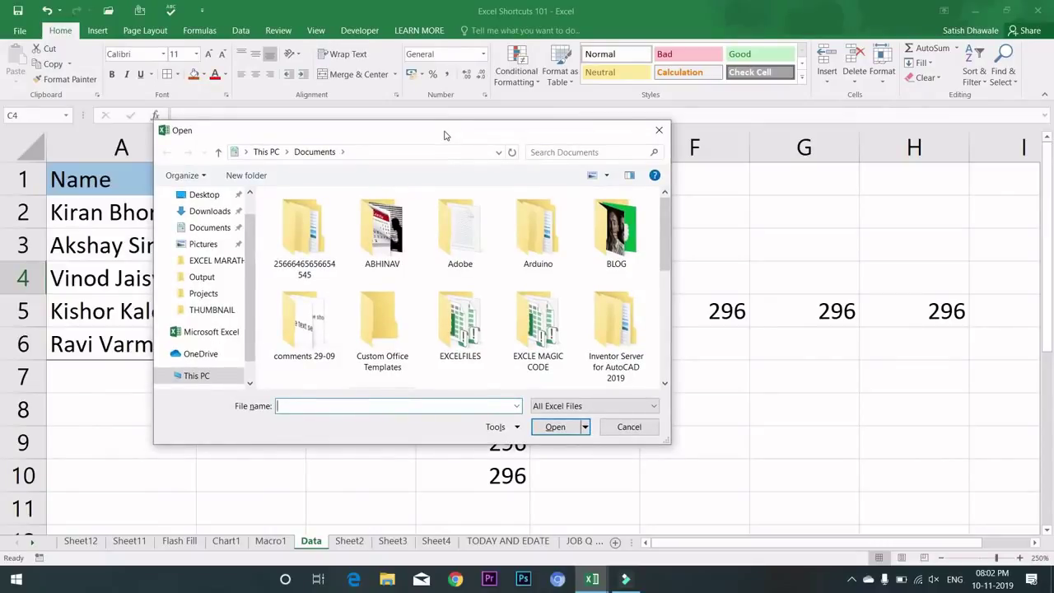
pyautogui.press('Escape')
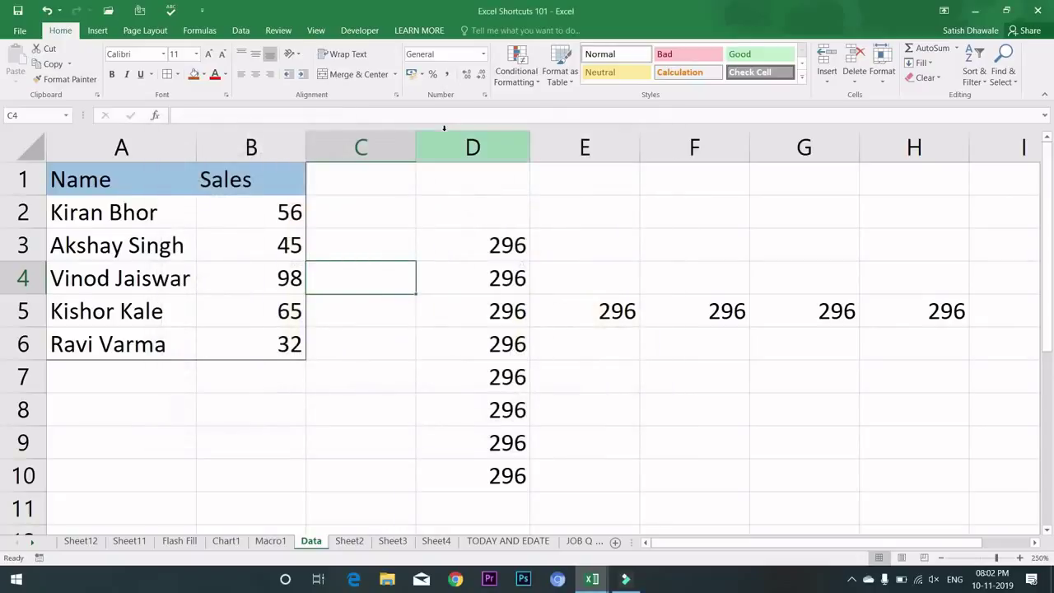
pyautogui.hotkey('ctrl', 'F12')
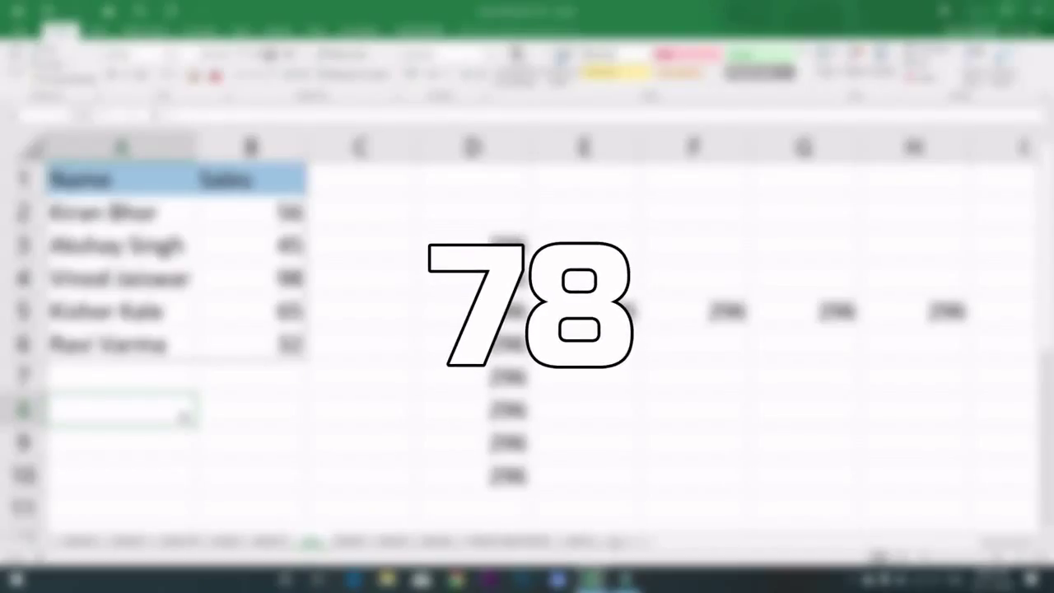
# Toggle the ribbon hidden and collapsed with Ctrl+Shift+F1 and Ctrl+F1, restoring it each time.
pyautogui.hotkey('ctrl', 'shift', 'F1')
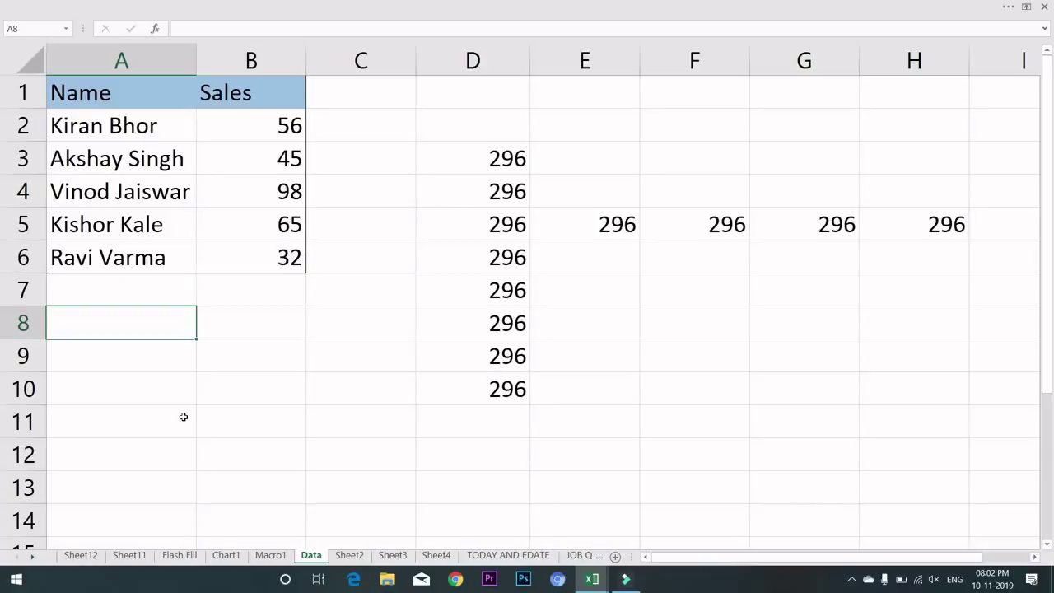
pyautogui.hotkey('ctrl', 'shift', 'F1')
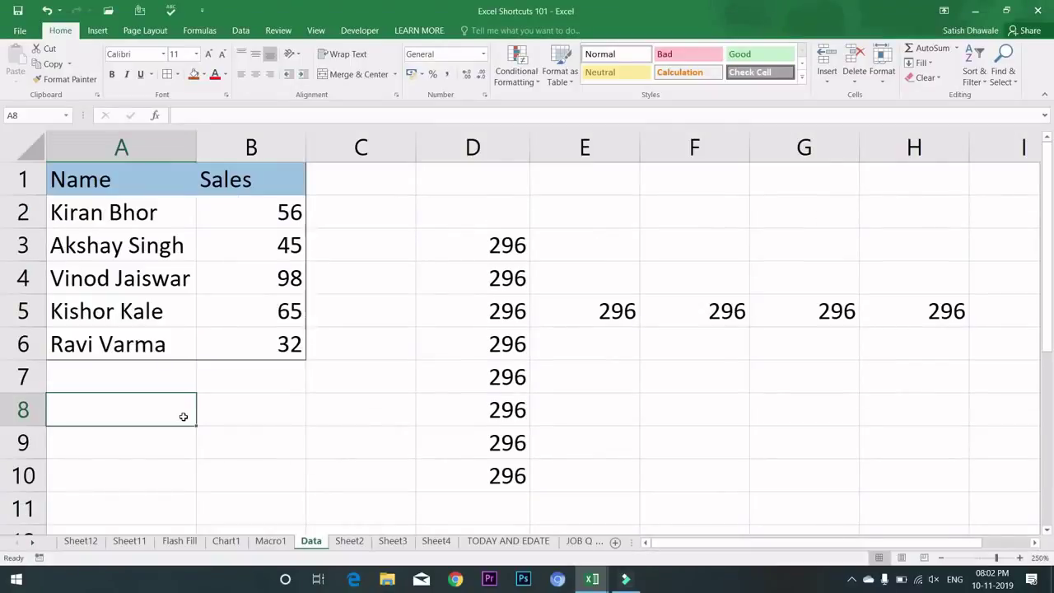
pyautogui.hotkey('ctrl', 'F1')
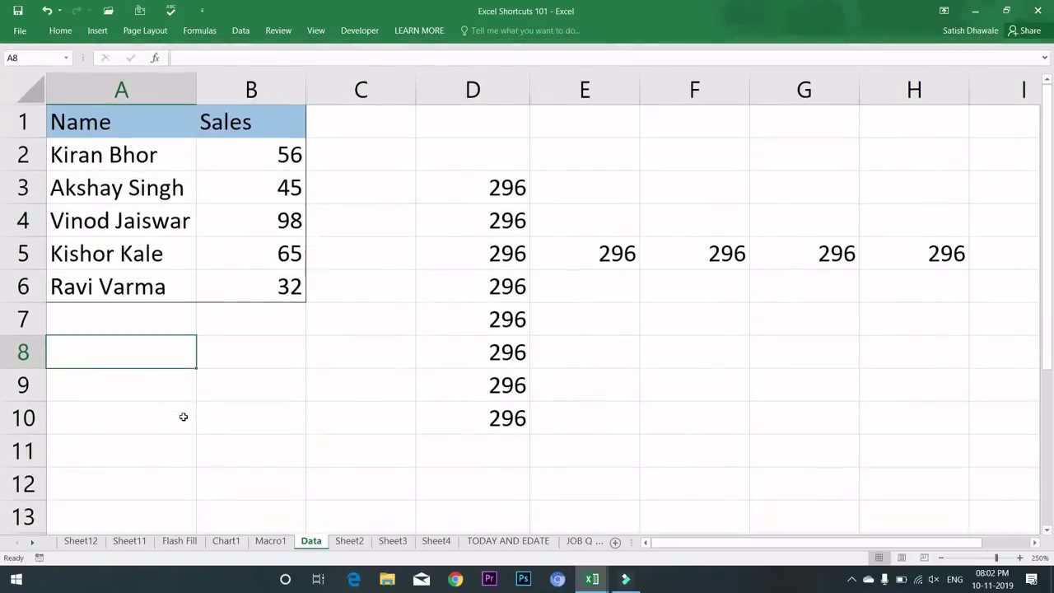
pyautogui.hotkey('ctrl', 'F1')
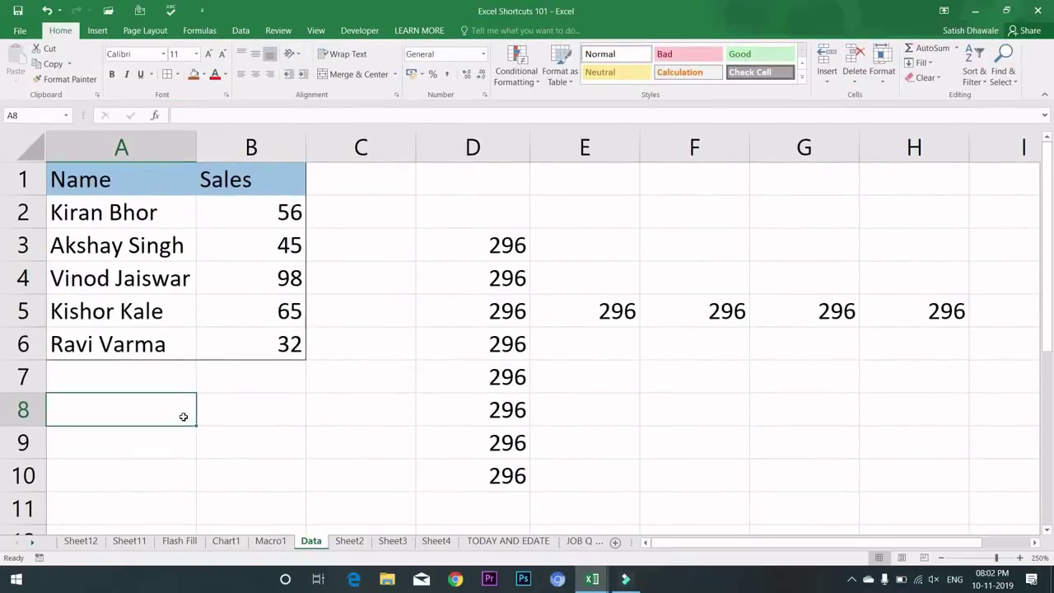
pyautogui.hotkey('ctrl', 'shift', 'F1')
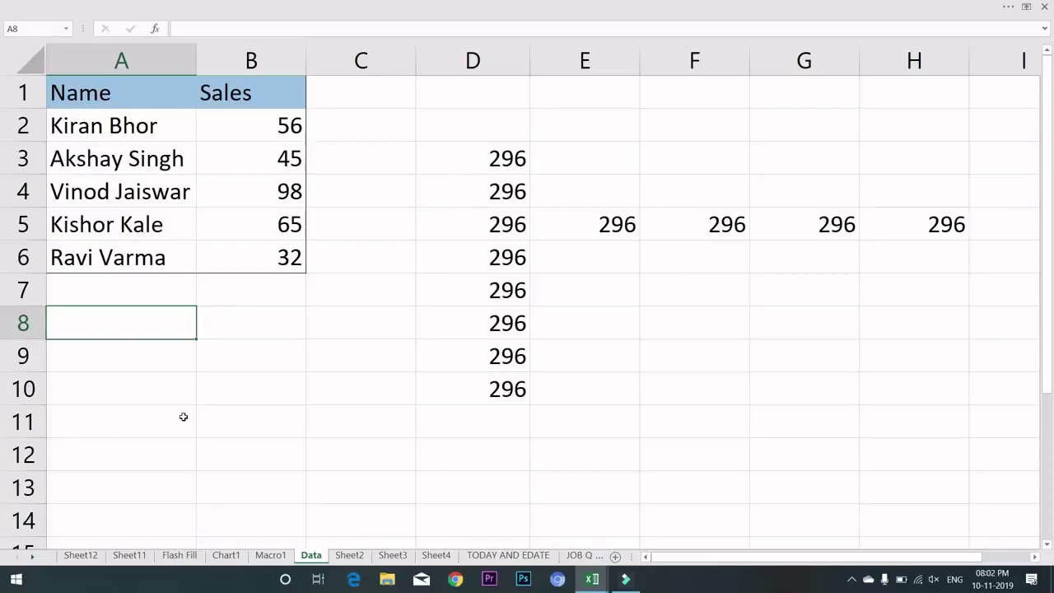
pyautogui.hotkey('ctrl', 'shift', 'F1')
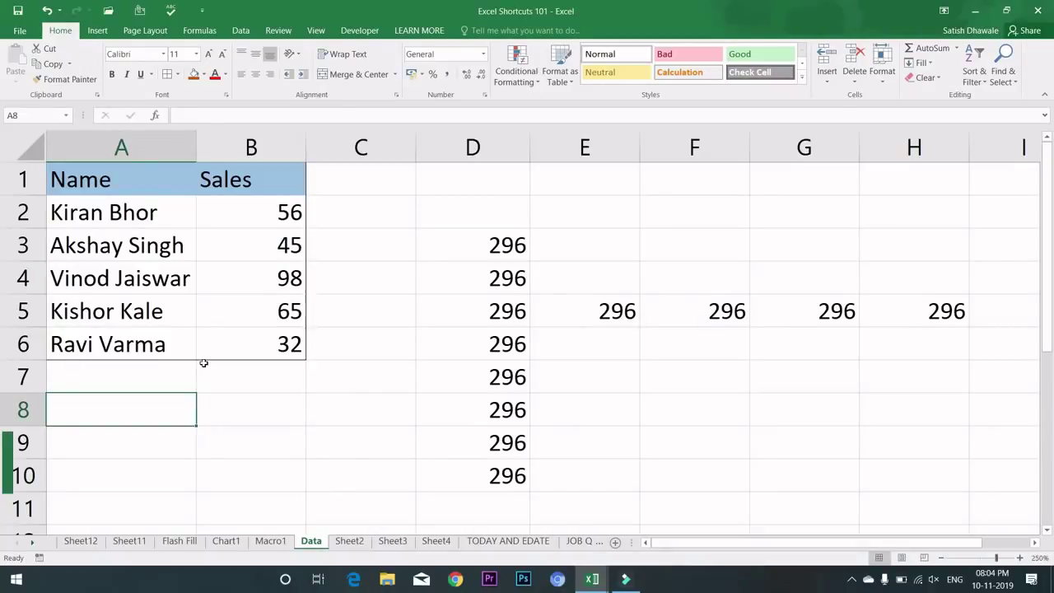
# Enter and exit full-screen view via Alt+V+U, then show the View ribbon settings.
pyautogui.hotkey('alt', 'v')
pyautogui.press('u')
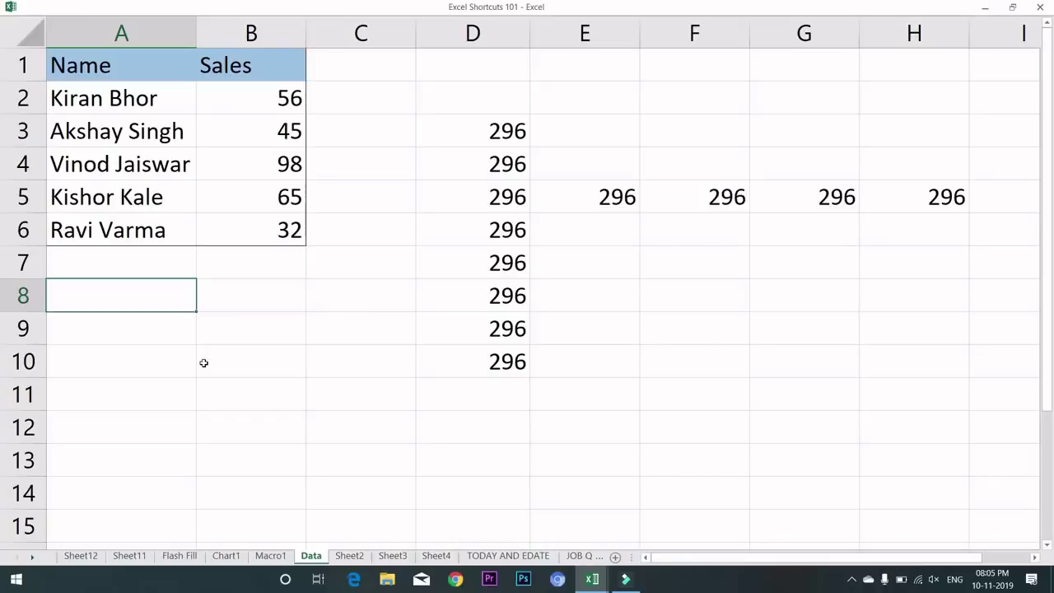
pyautogui.press('Escape')
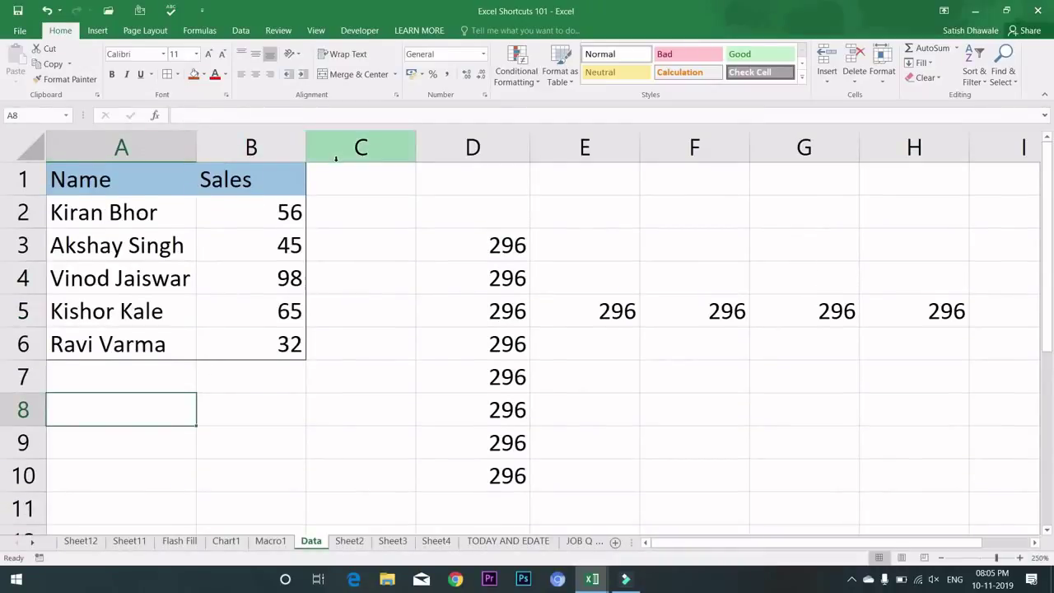
pyautogui.hotkey('ctrl', 'shift', 'F1')
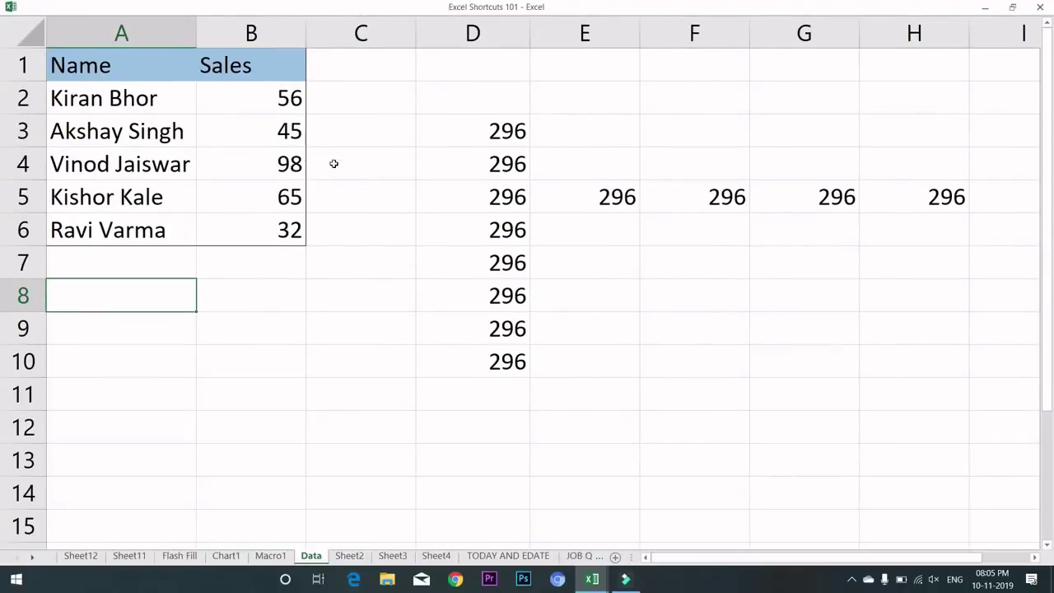
pyautogui.hotkey('ctrl', 'shift', 'F1')
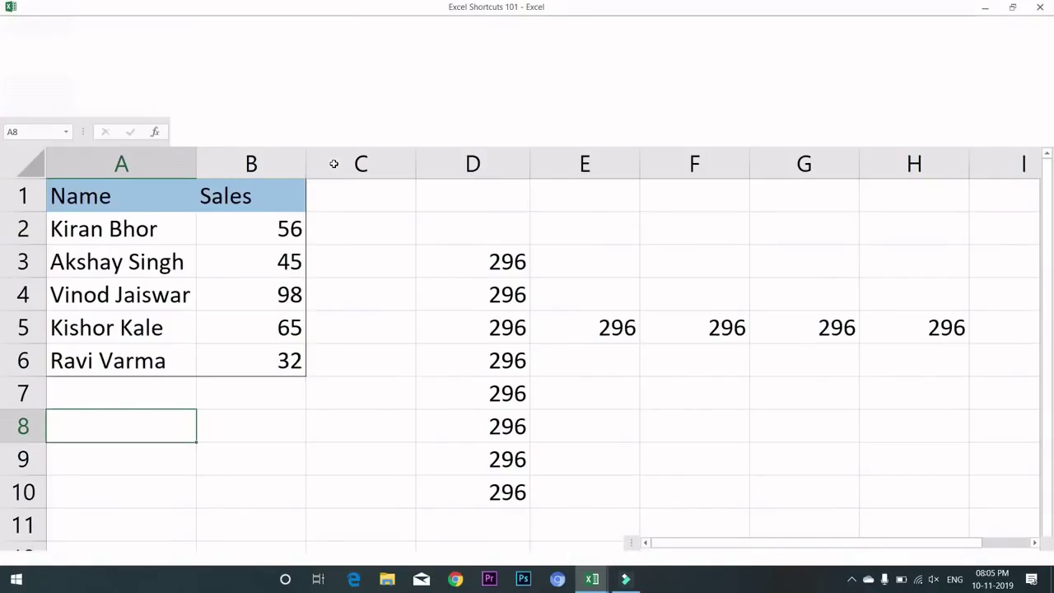
pyautogui.click(316, 31)
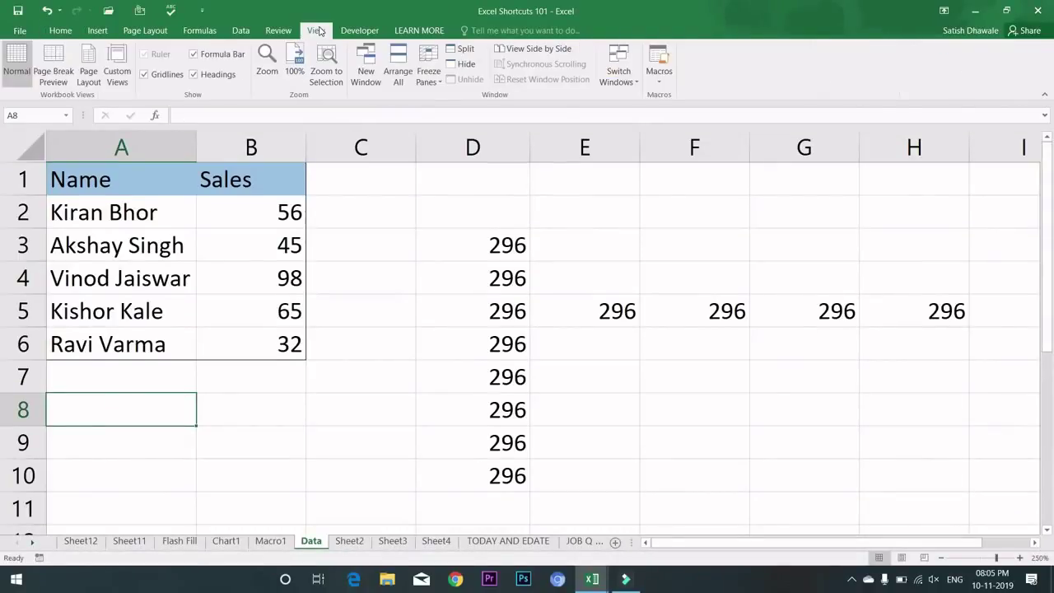
pyautogui.click(196, 74)
pyautogui.click(224, 217)
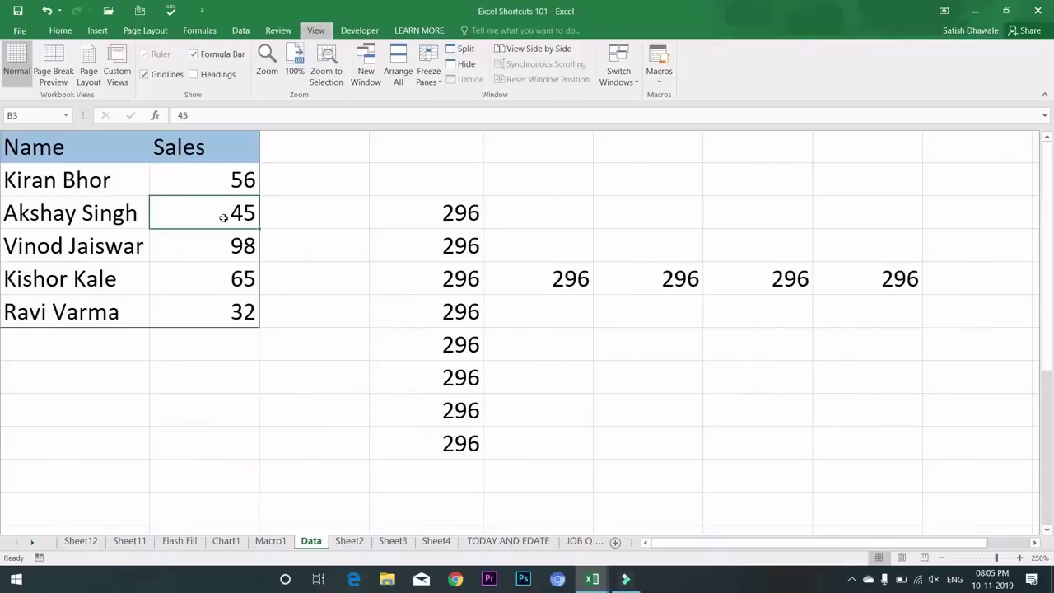
pyautogui.hotkey('ctrl', 'shift', 'F1')
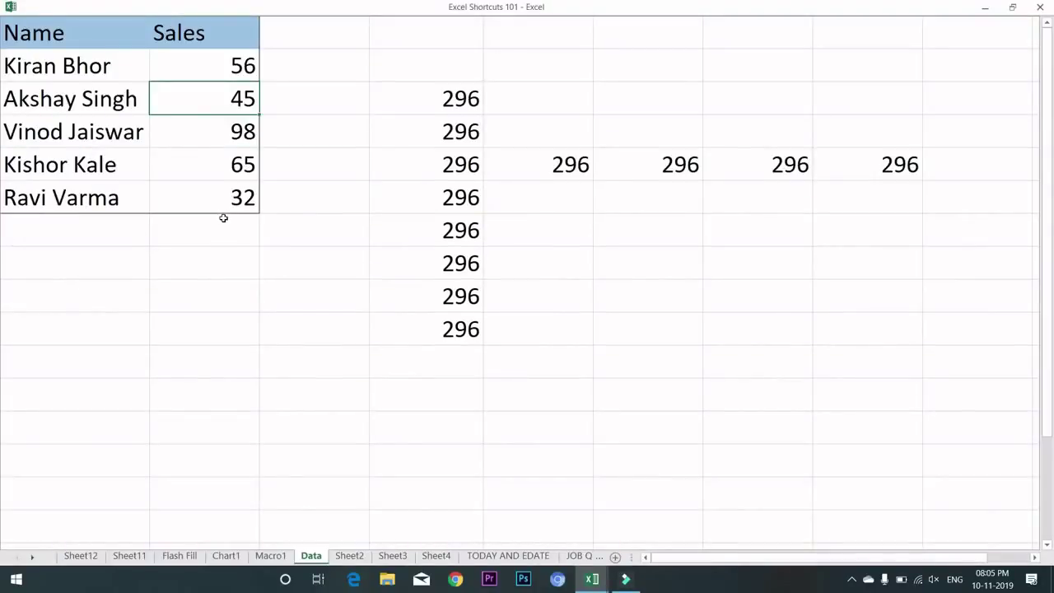
pyautogui.write('u')
pyautogui.press('Escape')
pyautogui.press('Escape')
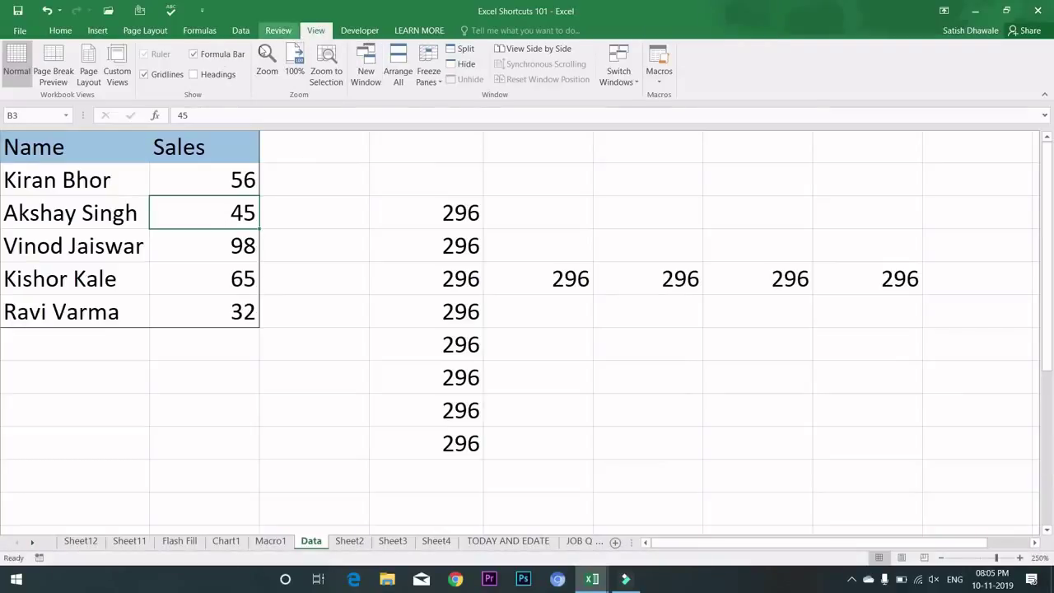
pyautogui.click(210, 79)
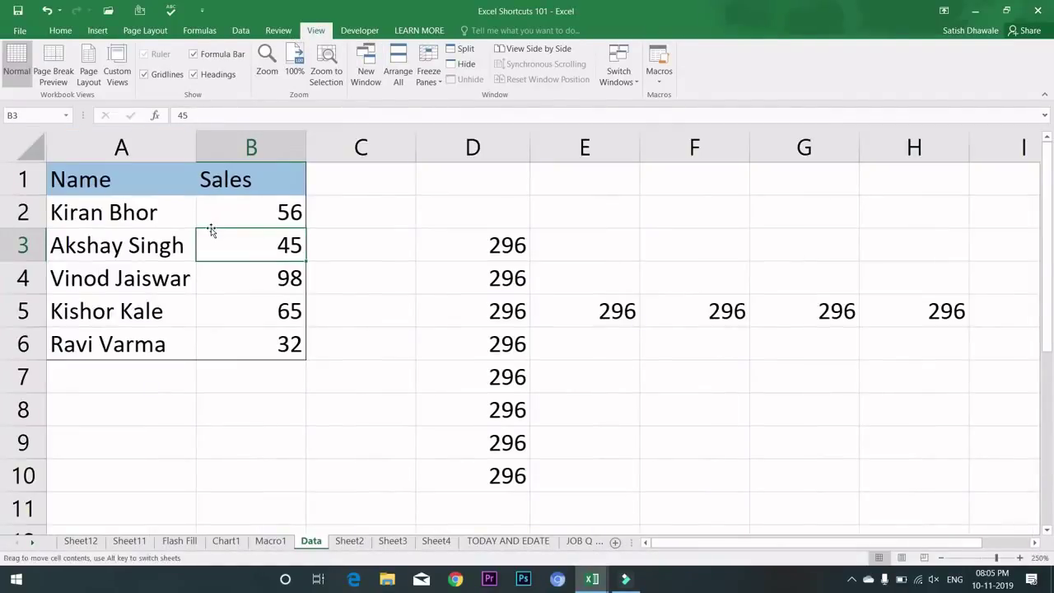
pyautogui.click(227, 210)
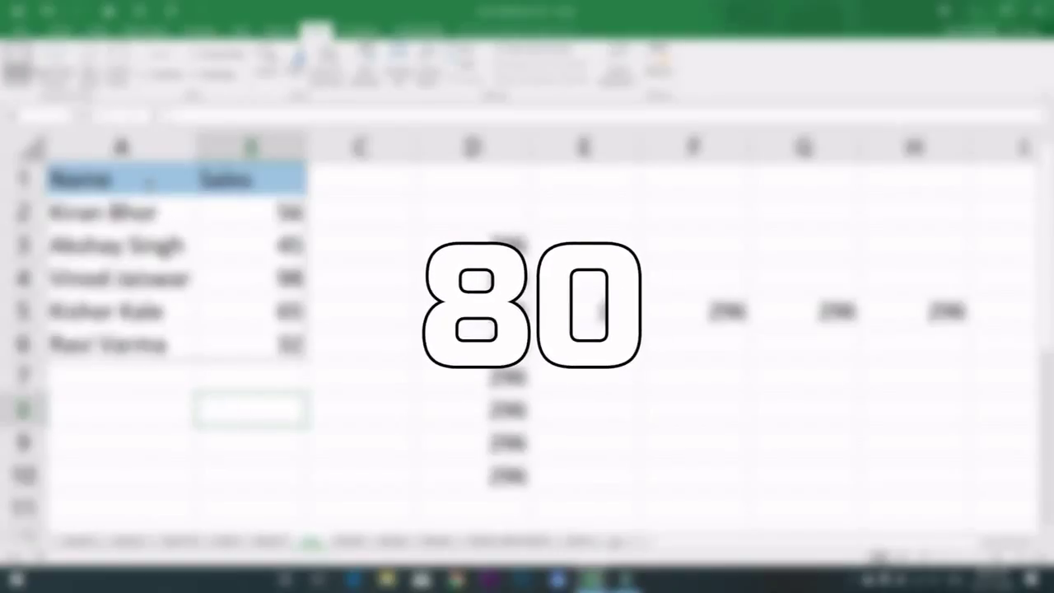
# Create a named range from the top row of the Name column A1:A6.
pyautogui.moveTo(146, 179); pyautogui.dragTo(147, 345)
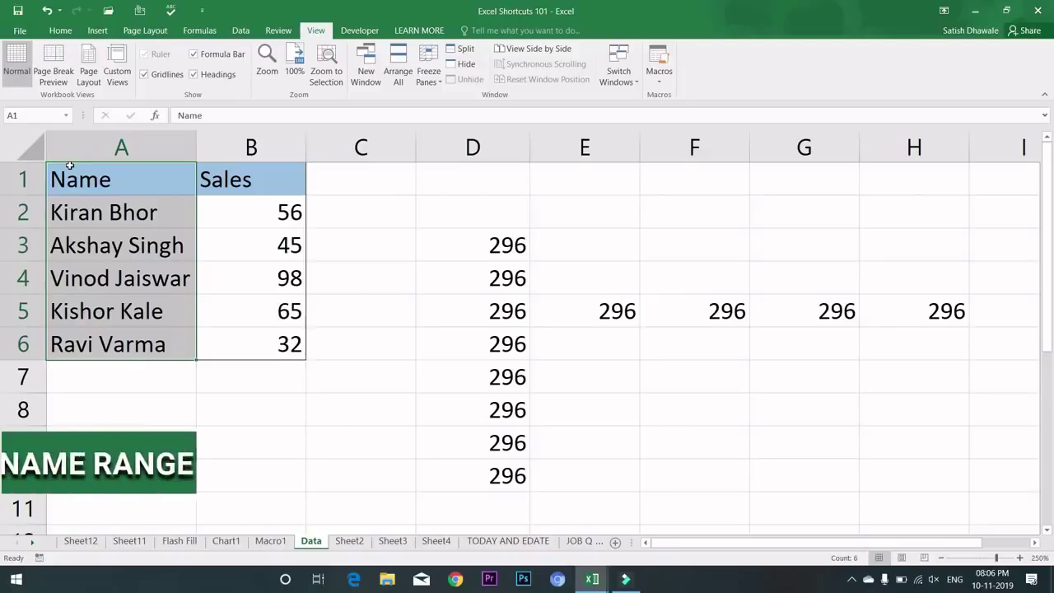
pyautogui.hotkey('ctrl', 'shift', 'F3')
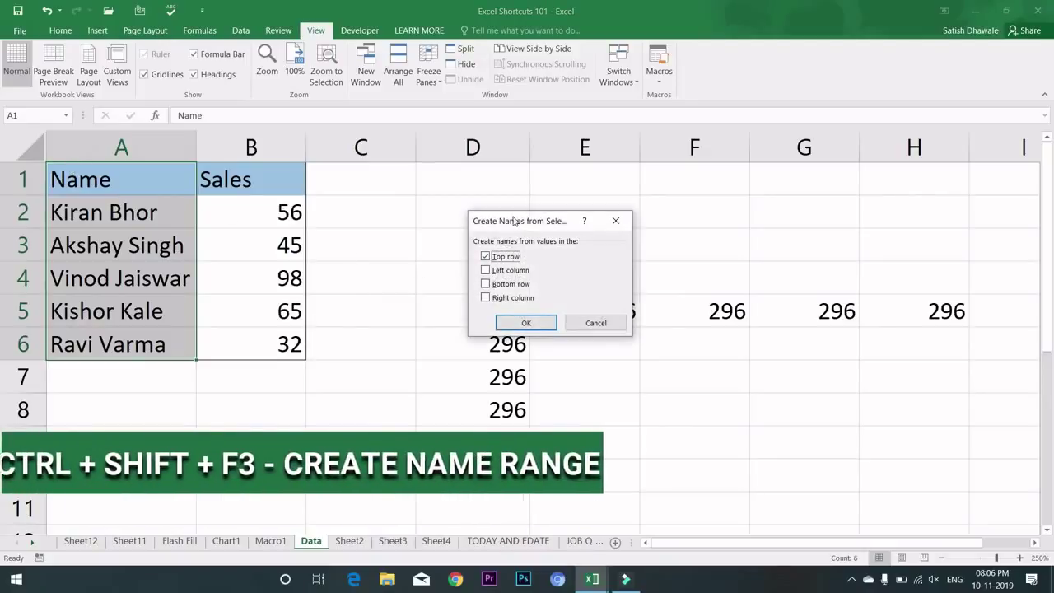
pyautogui.moveTo(527, 220); pyautogui.dragTo(434, 213)
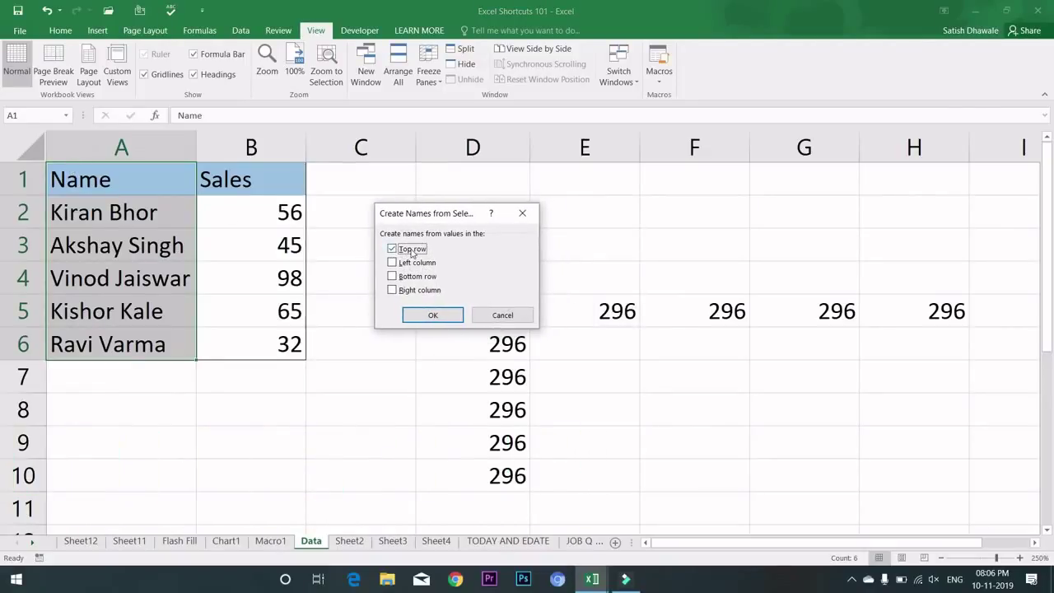
pyautogui.click(432, 315)
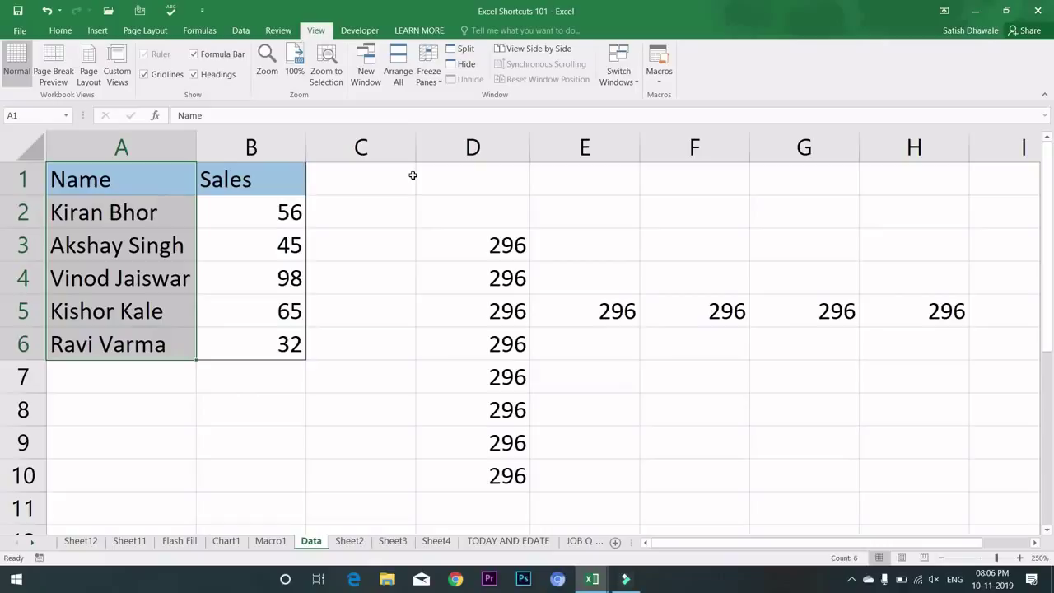
# Check the Name range in Name Manager, then select B1:B6 on the Flash Fill sheet.
pyautogui.hotkey('ctrl', 'F3')
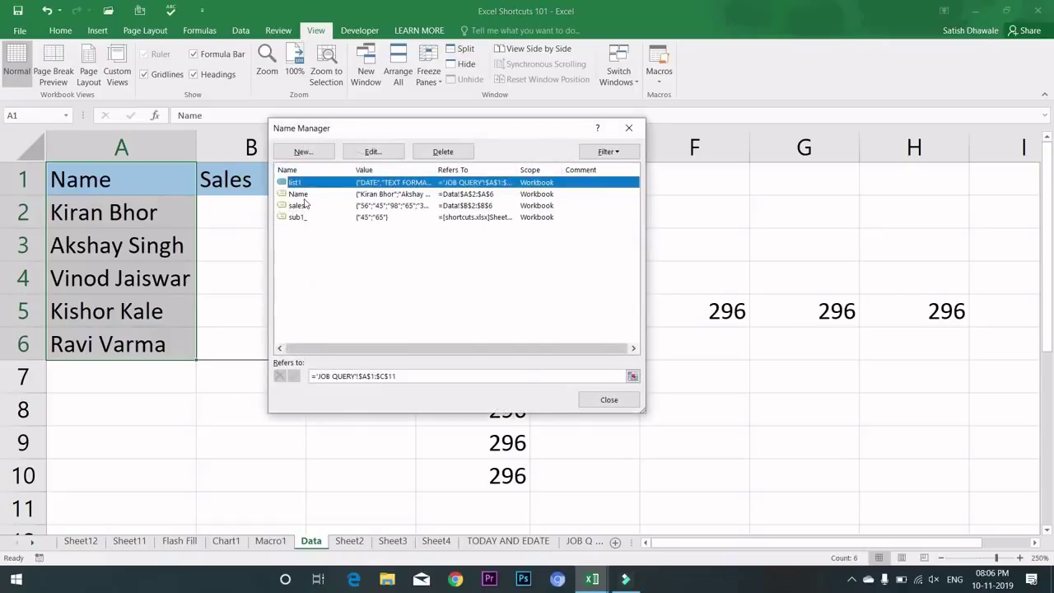
pyautogui.click(304, 195)
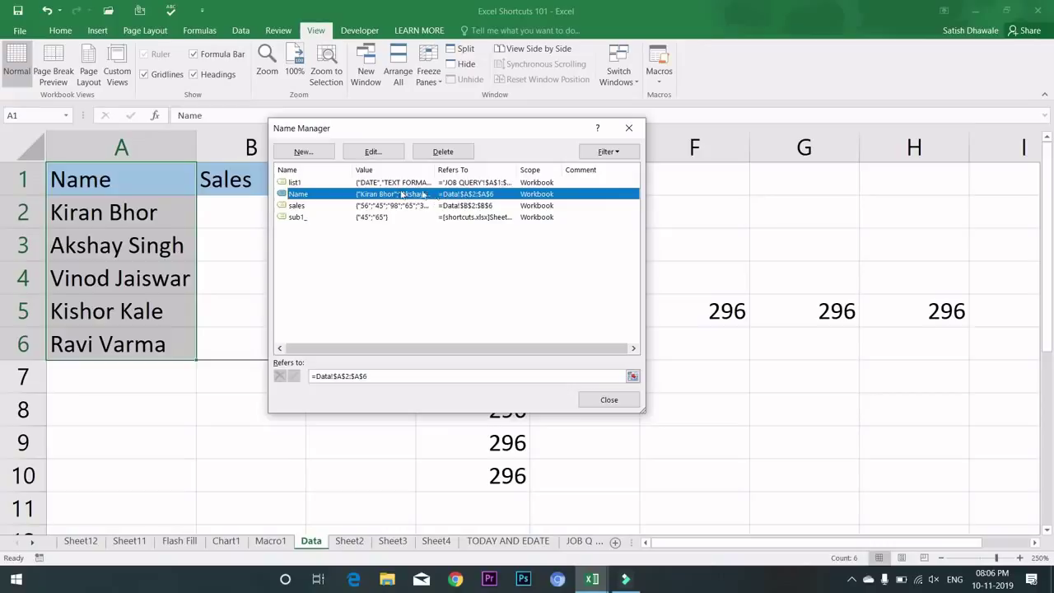
pyautogui.press('Escape')
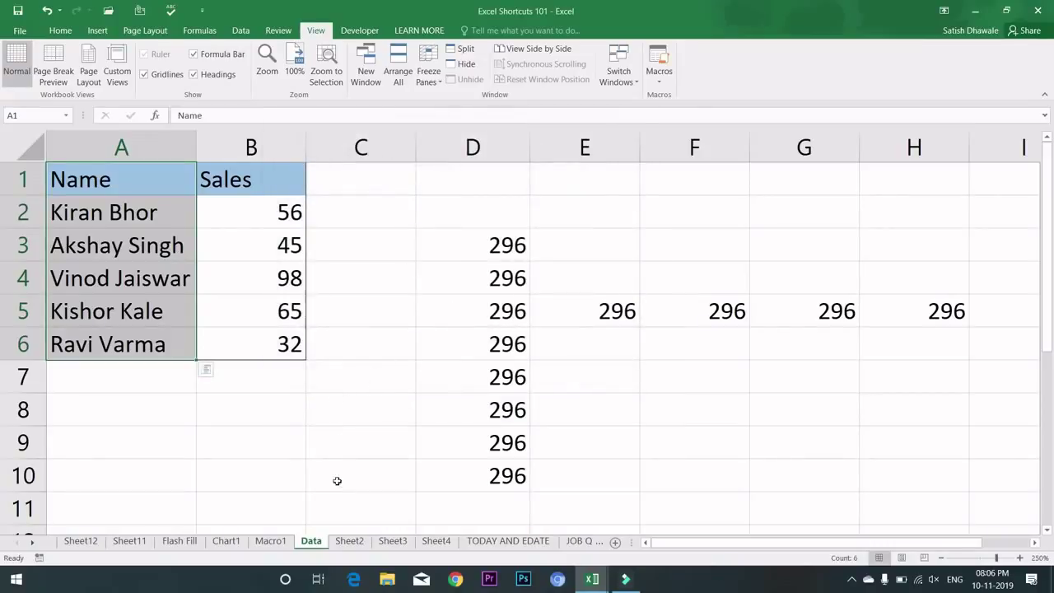
pyautogui.click(179, 541)
pyautogui.moveTo(290, 169); pyautogui.dragTo(288, 299)
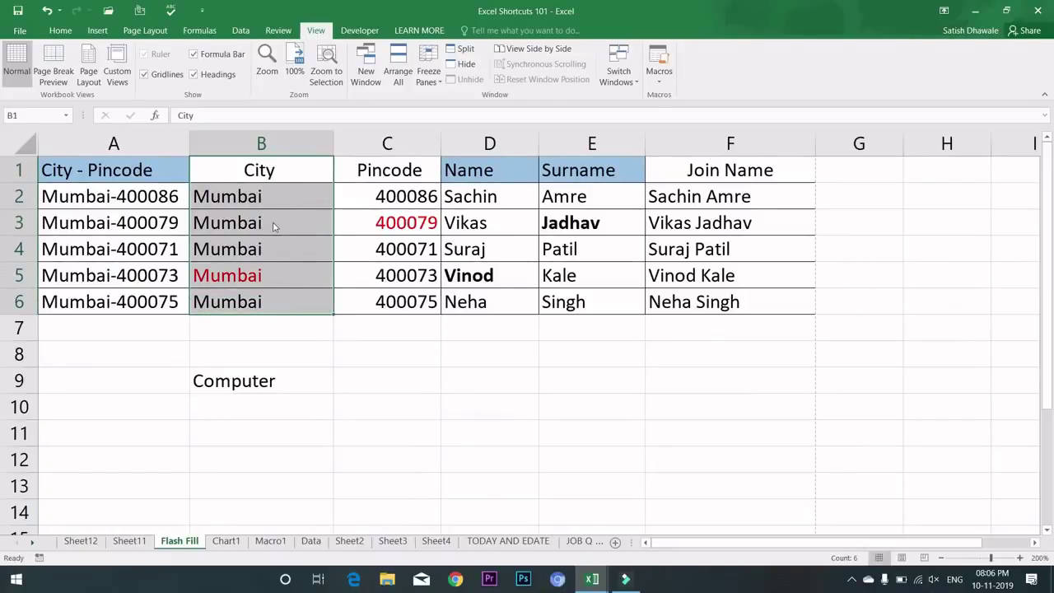
# Create the City name for 'Flash Fill'!B2:B6 from the top row and verify it in Name Manager.
pyautogui.hotkey('ctrl', 'shift', 'F3')
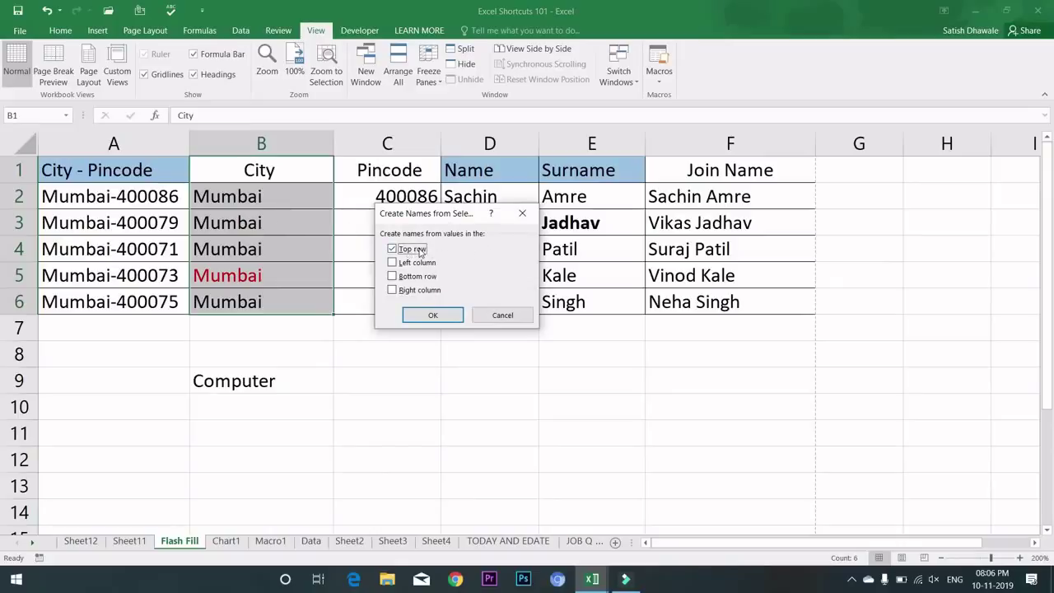
pyautogui.click(429, 315)
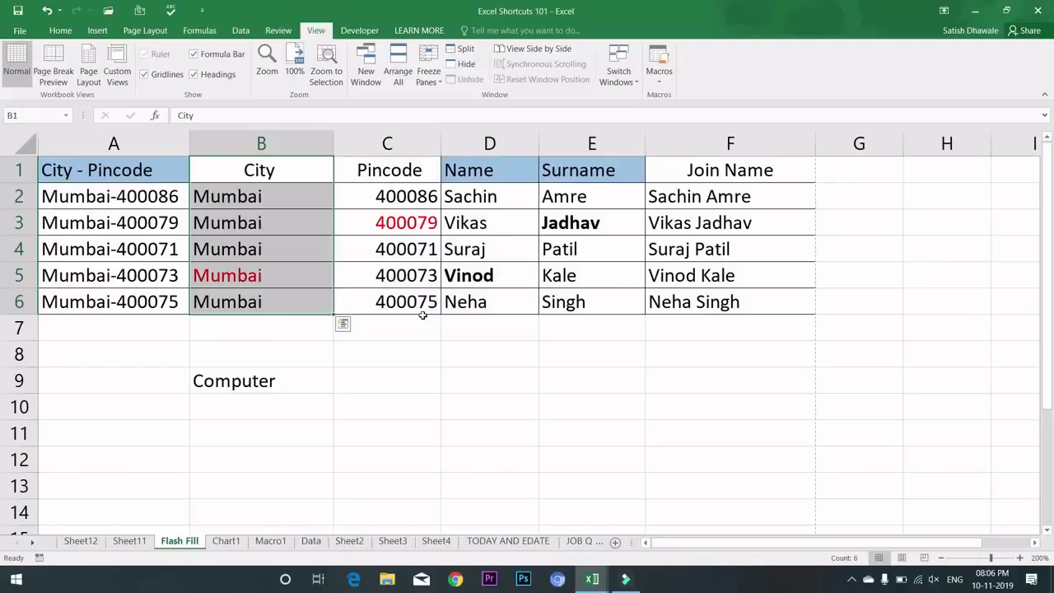
pyautogui.hotkey('ctrl', 'F3')
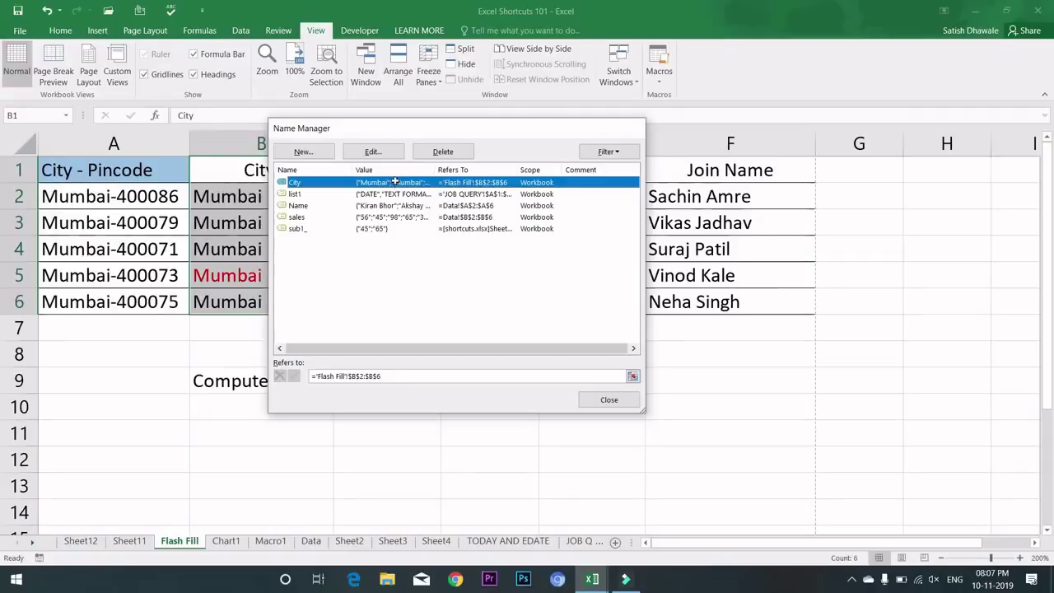
pyautogui.press('Escape')
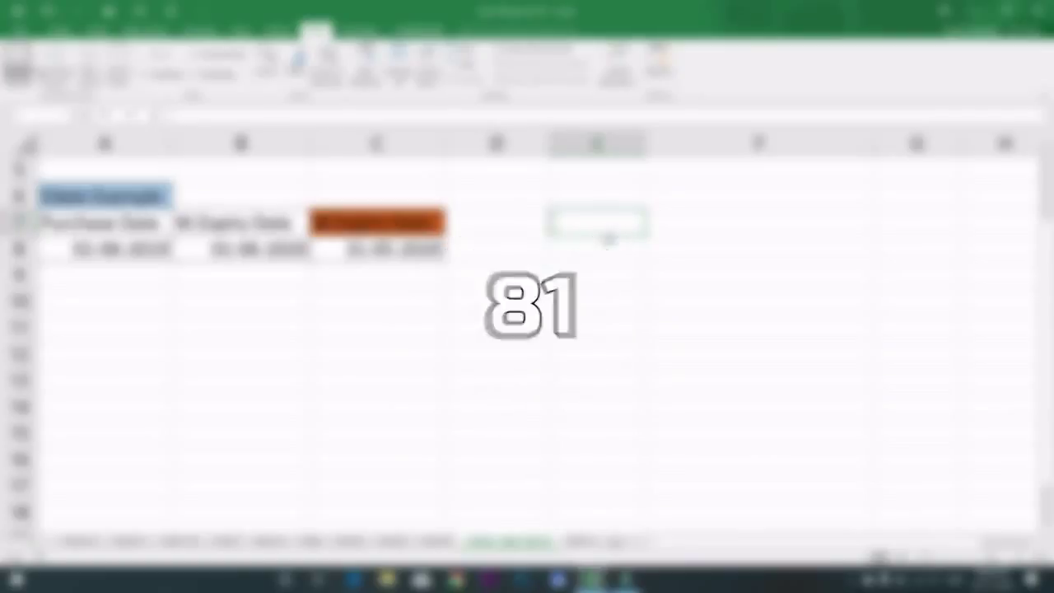
# Enter 'Learn More Channel' in E7 and apply Wrap Text so it wraps to three lines.
pyautogui.write('Learn More Ch')
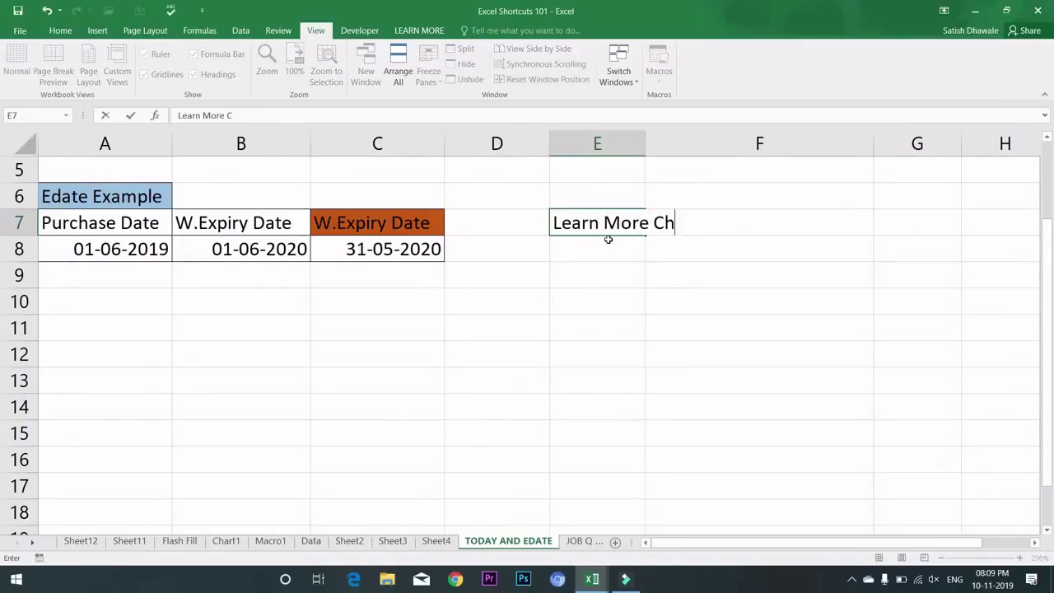
pyautogui.write('annel')
pyautogui.hotkey('ctrl', 'Return')
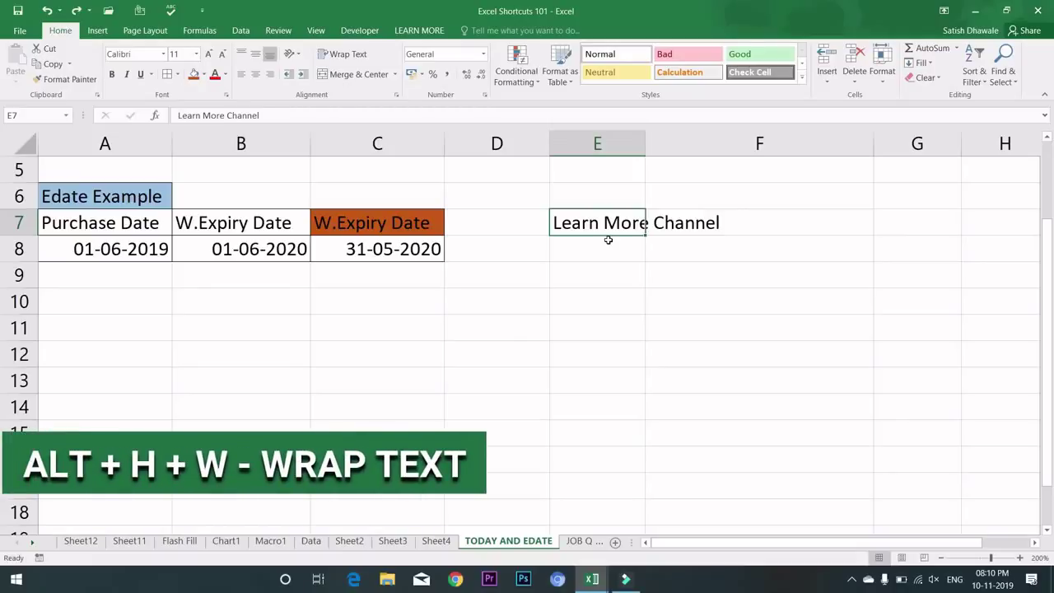
pyautogui.hotkey('alt', 'h', 'w')
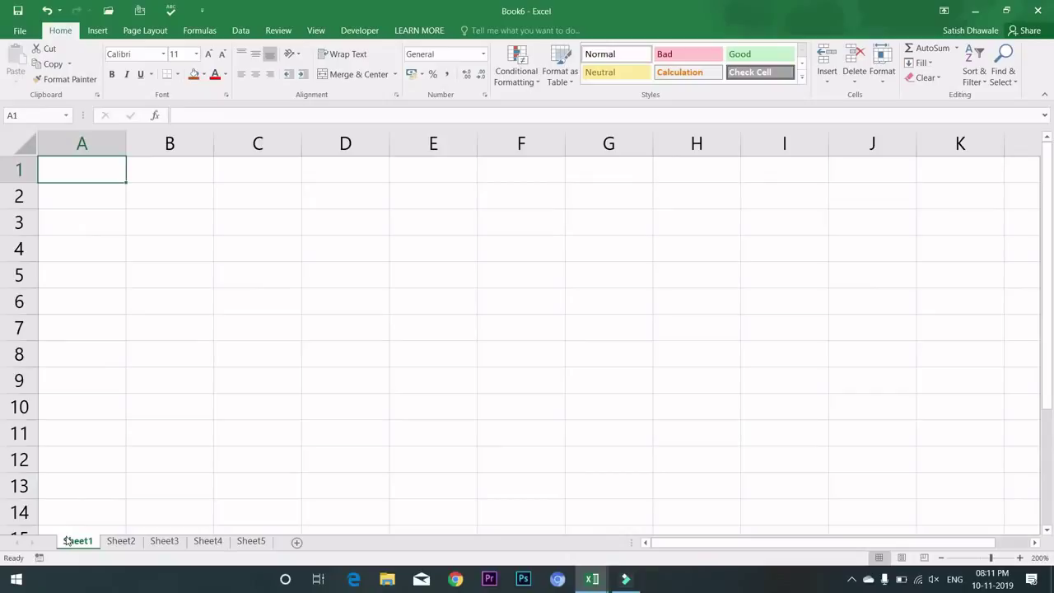
# Group Sheet1 through Sheet5 and type 'sr no' into A1 of all of them.
pyautogui.hotkey('ctrl', 'shift', 'pagedown')
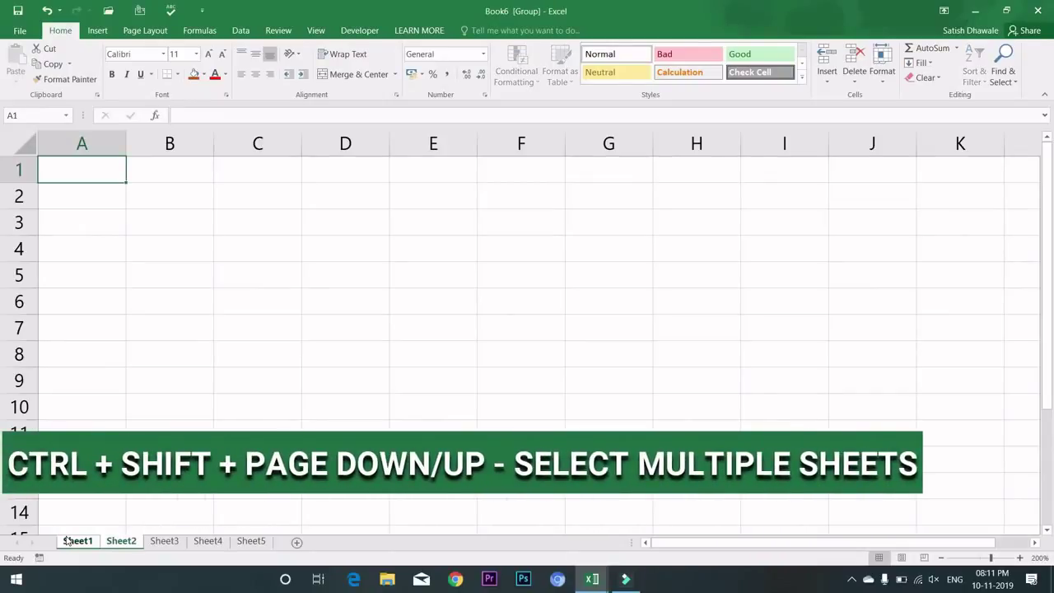
pyautogui.hotkey('ctrl', 'shift', 'pagedown')
pyautogui.hotkey('ctrl', 'shift', 'pagedown')
pyautogui.hotkey('ctrl', 'shift', 'pagedown')
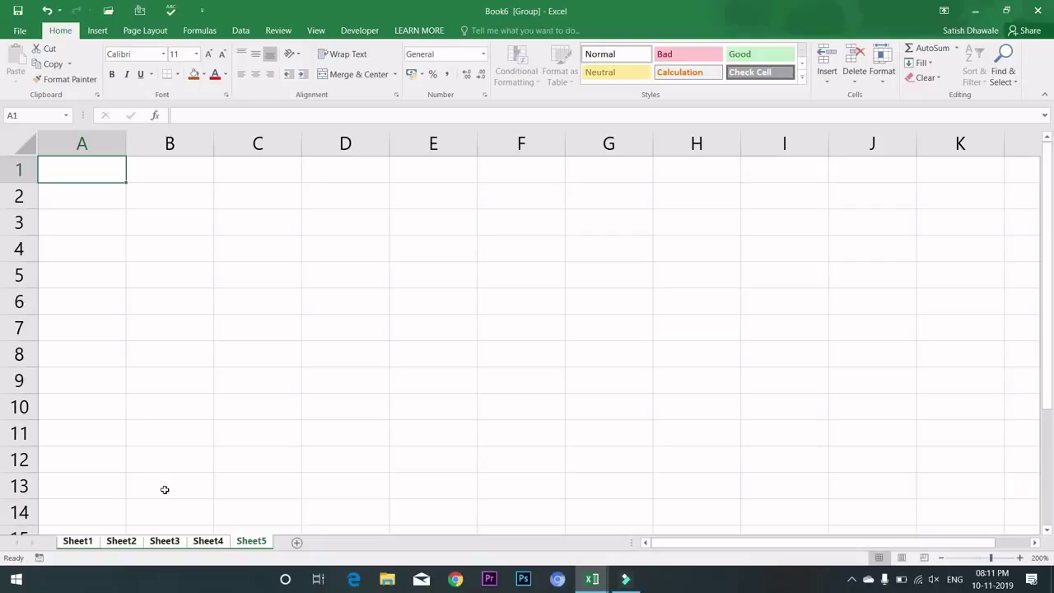
pyautogui.click(252, 540)
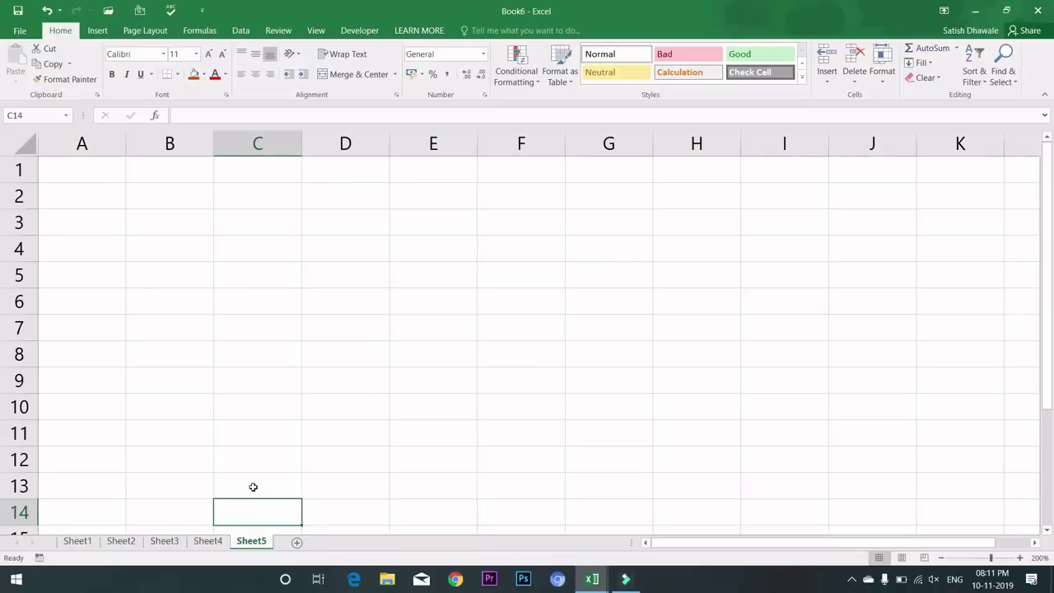
pyautogui.hotkey('ctrl', 'shift', 'pageup')
pyautogui.hotkey('ctrl', 'shift', 'pageup')
pyautogui.hotkey('ctrl', 'shift', 'pageup')
pyautogui.hotkey('ctrl', 'shift', 'pageup')
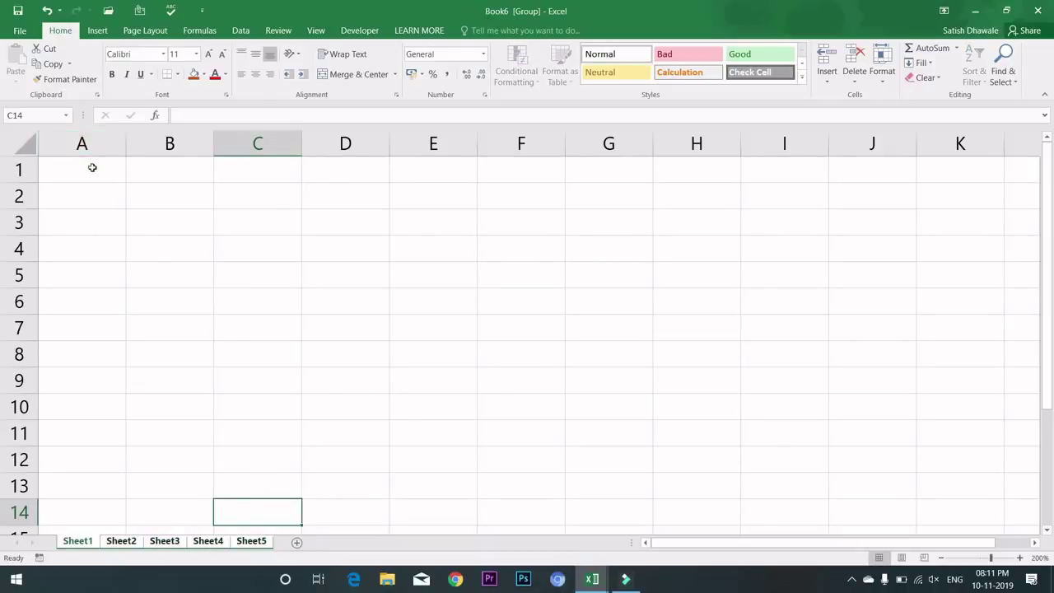
pyautogui.click(91, 168)
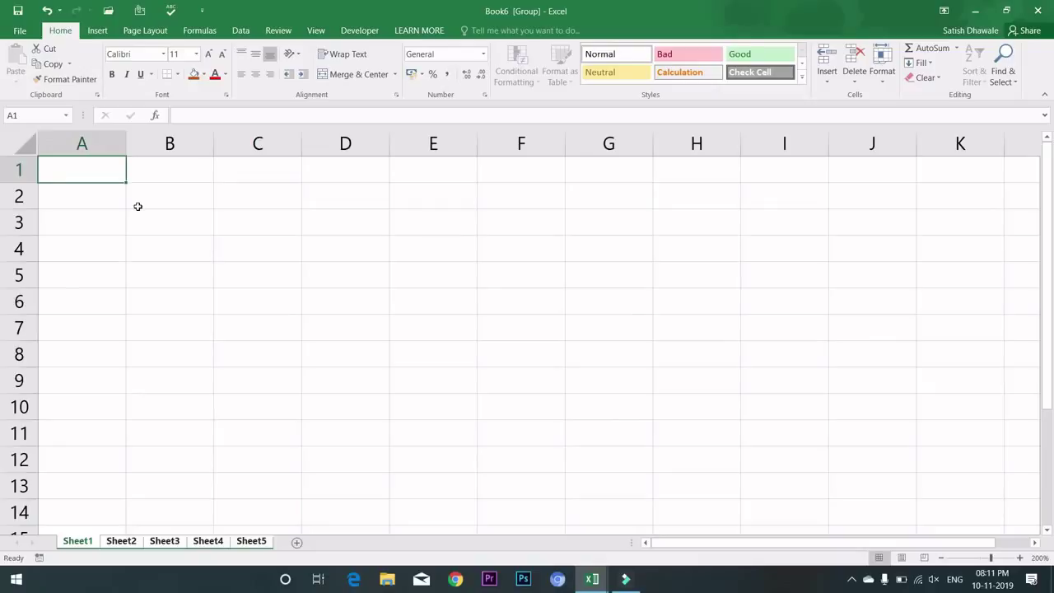
pyautogui.write('sr no')
pyautogui.press('Return')
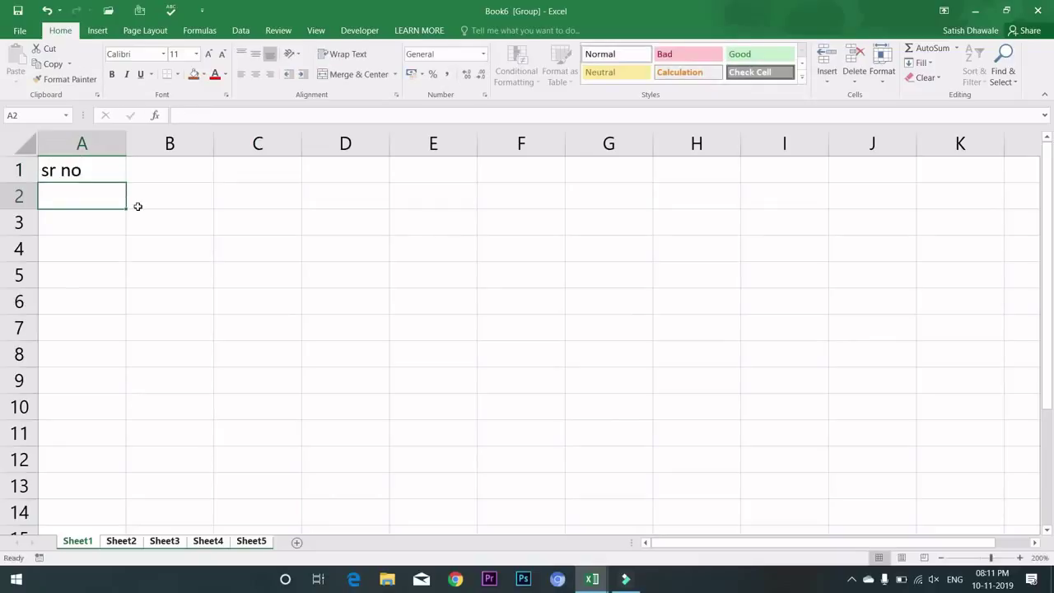
# Check the 'sr no' heading on Sheet2 through Sheet5, then return to Sheet1.
pyautogui.click(124, 541)
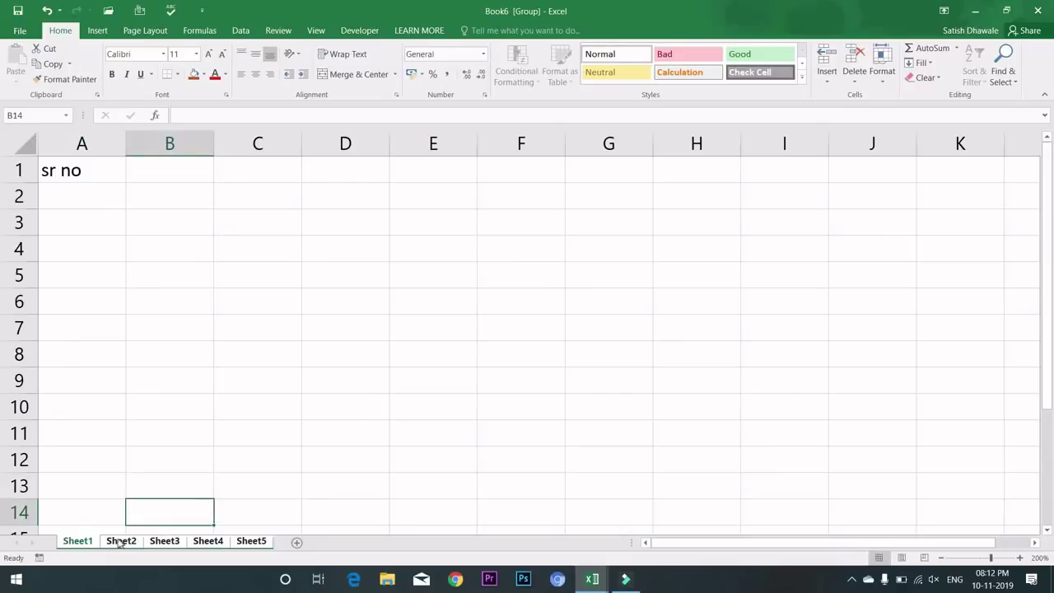
pyautogui.click(163, 541)
pyautogui.click(208, 541)
pyautogui.click(251, 541)
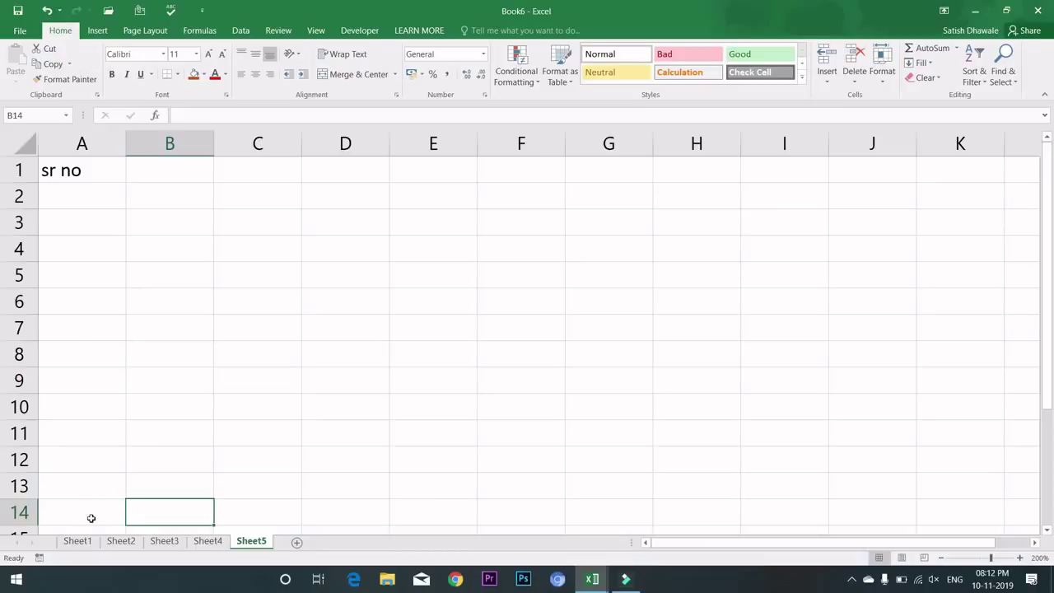
pyautogui.click(89, 543)
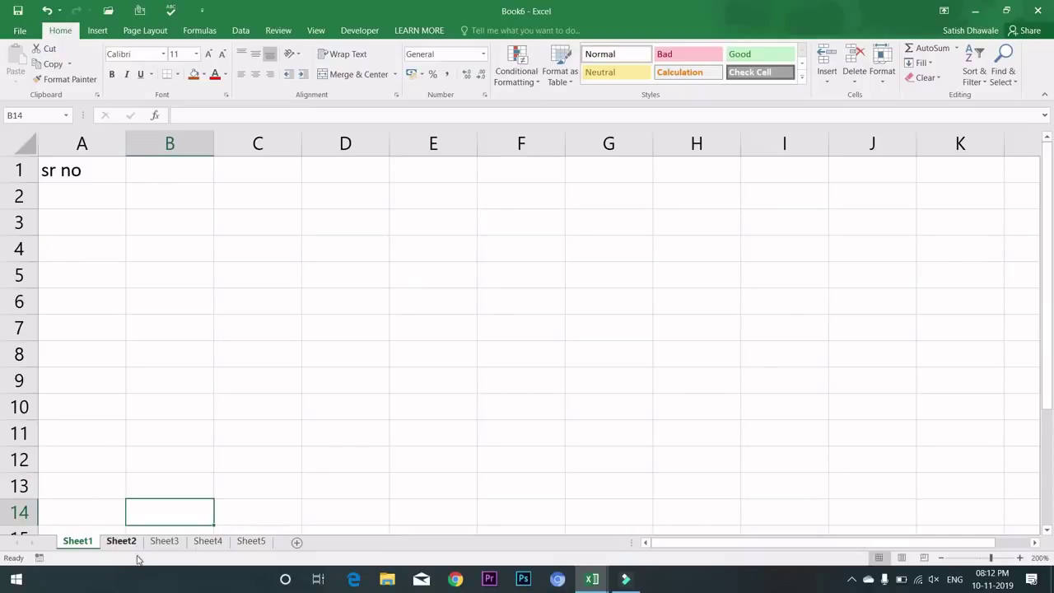
# Regroup the sheets with tab clicks, then ungroup and select A1 on Sheet5.
pyautogui.keyDown('ctrl'); pyautogui.click(169, 542); pyautogui.keyUp('ctrl')
pyautogui.keyDown('shift'); pyautogui.click(252, 542); pyautogui.keyUp('shift')
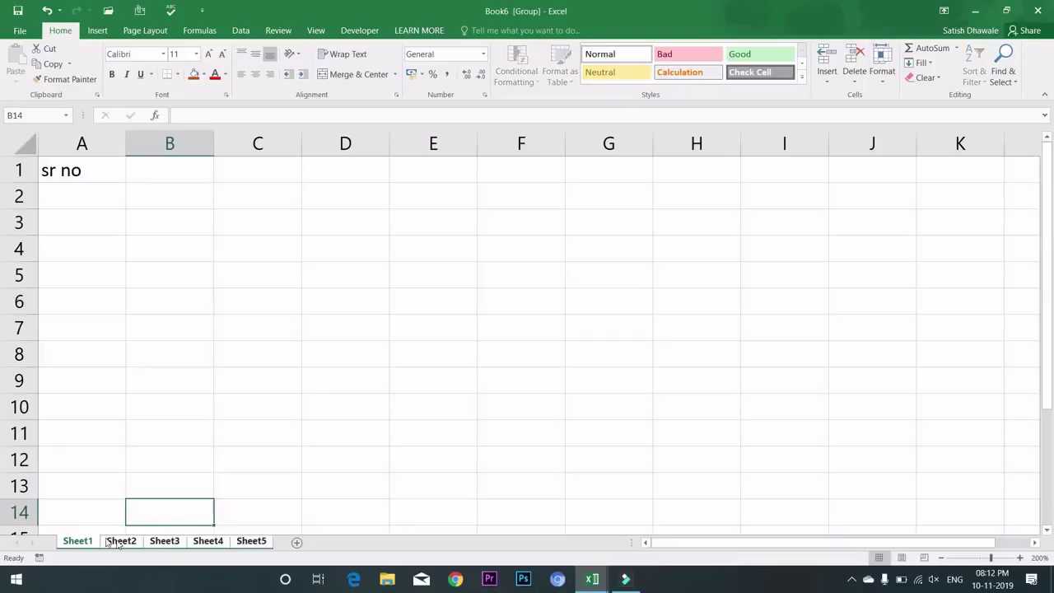
pyautogui.click(215, 387)
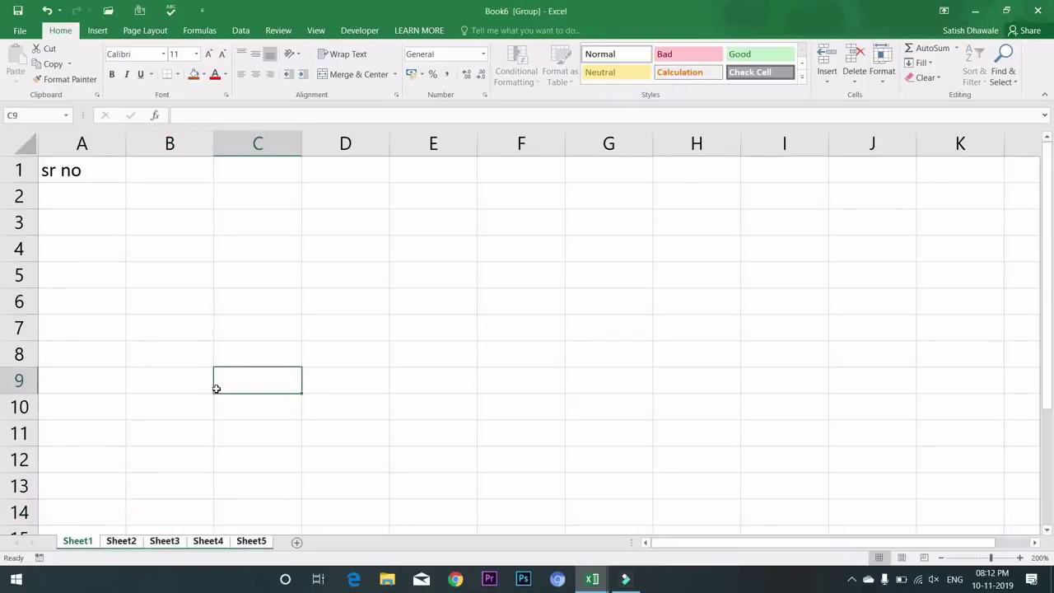
pyautogui.click(252, 541)
pyautogui.click(69, 175)
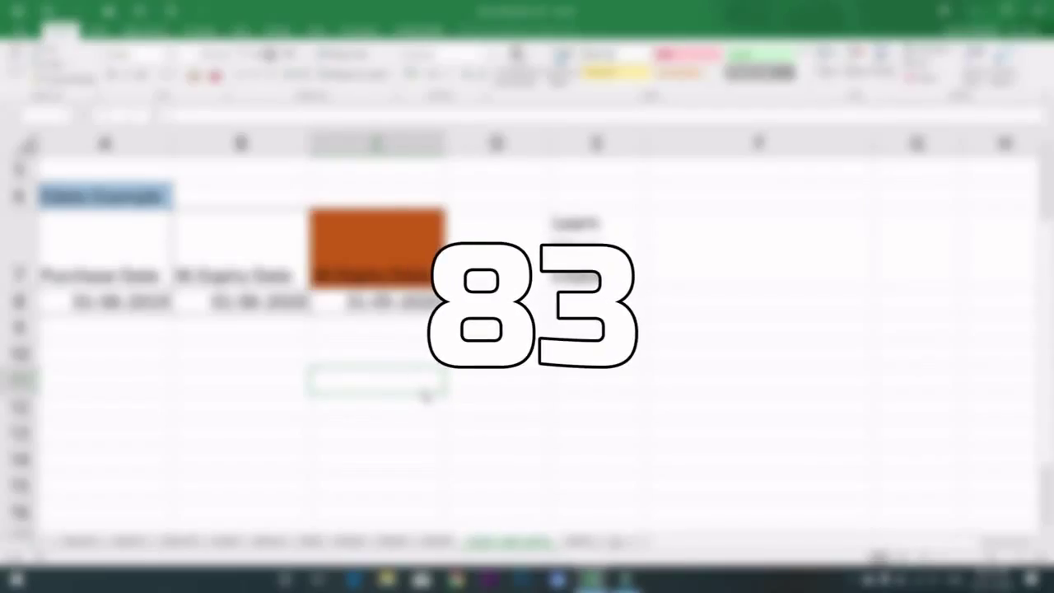
# Enter today's date 10-11-2019 in C11 and the time 8.13 PM in C12.
pyautogui.hotkey('ctrl', ';')
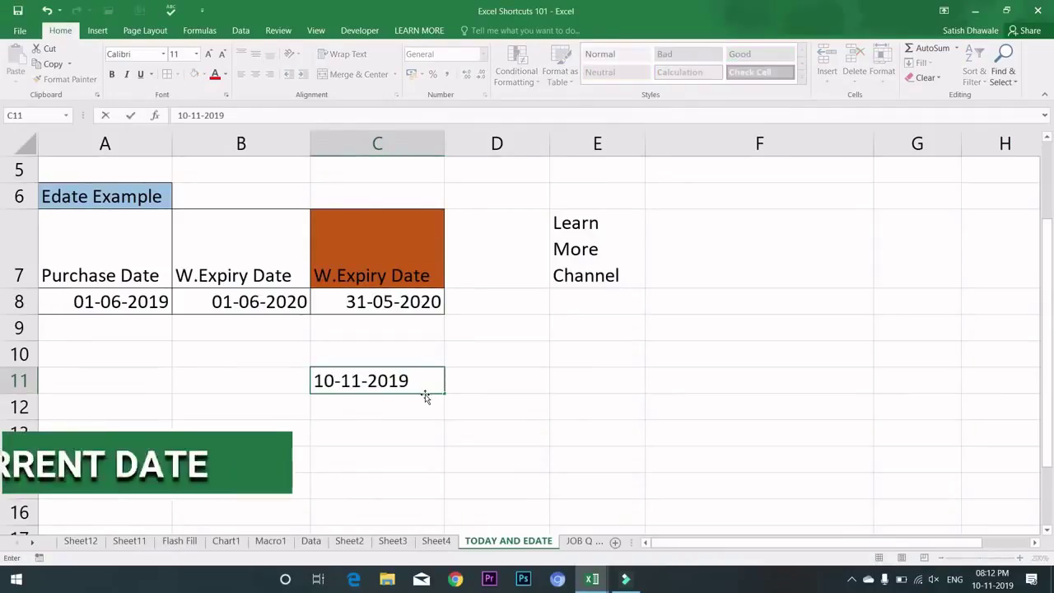
pyautogui.press('Return')
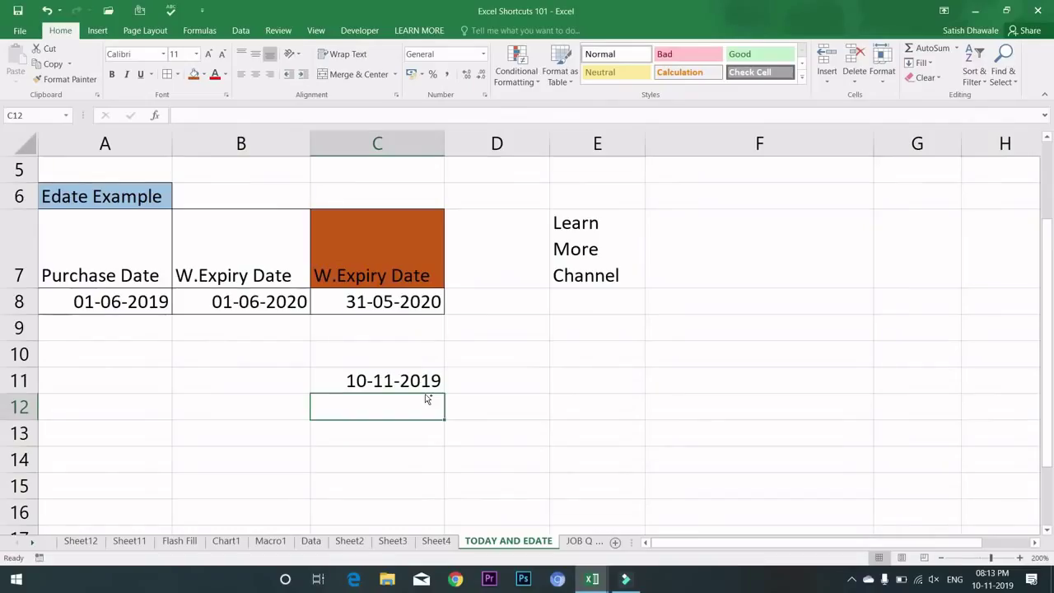
pyautogui.hotkey('ctrl', 'shift', ';')
pyautogui.press('Return')
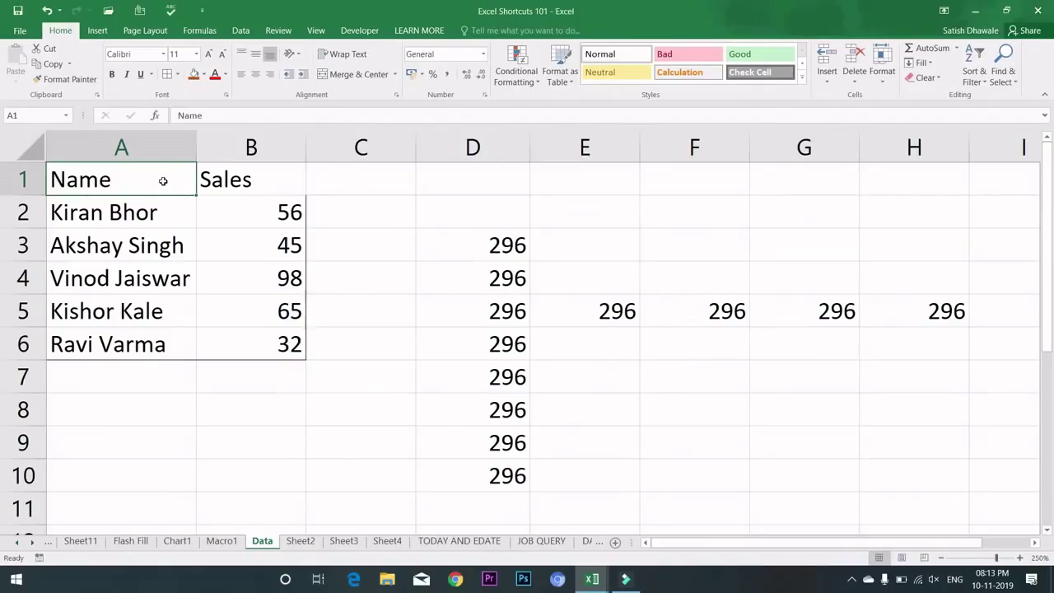
# Convert the Name and Sales data in A1:B6 into a table with headers.
pyautogui.moveTo(162, 179); pyautogui.dragTo(283, 324)
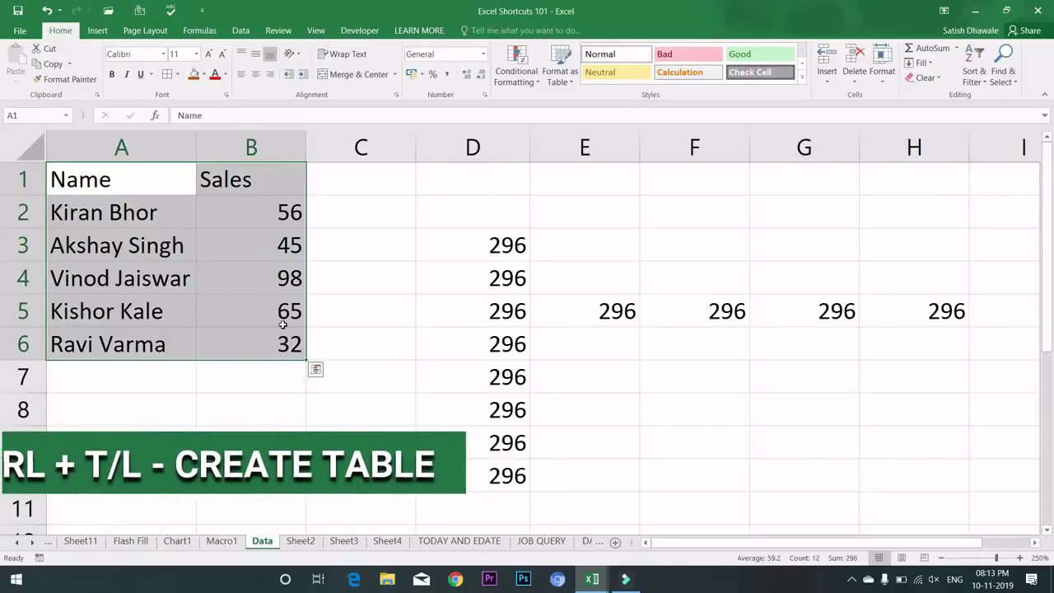
pyautogui.hotkey('ctrl', 't')
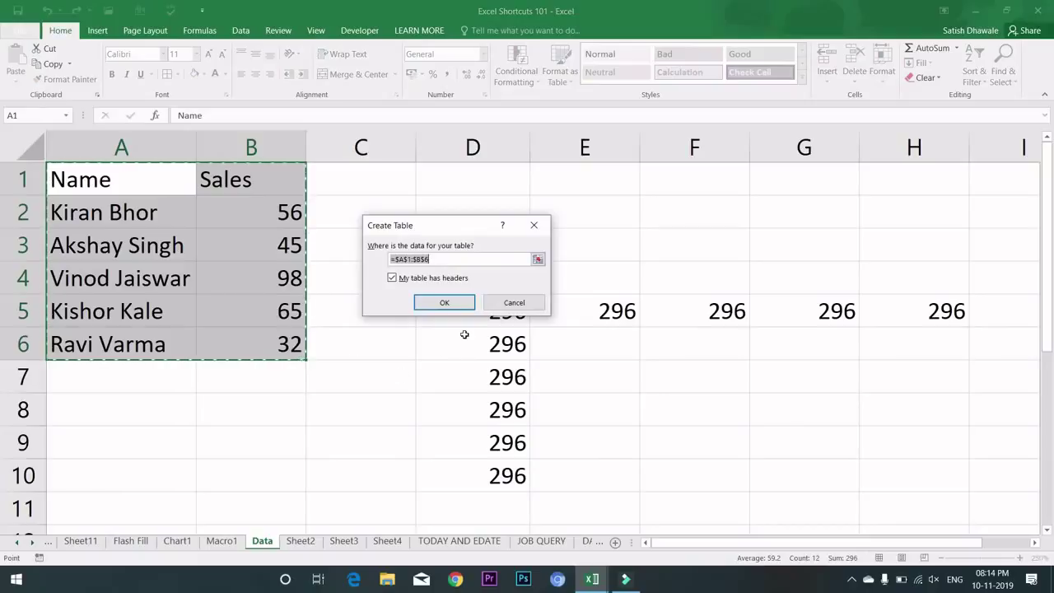
pyautogui.click(462, 307)
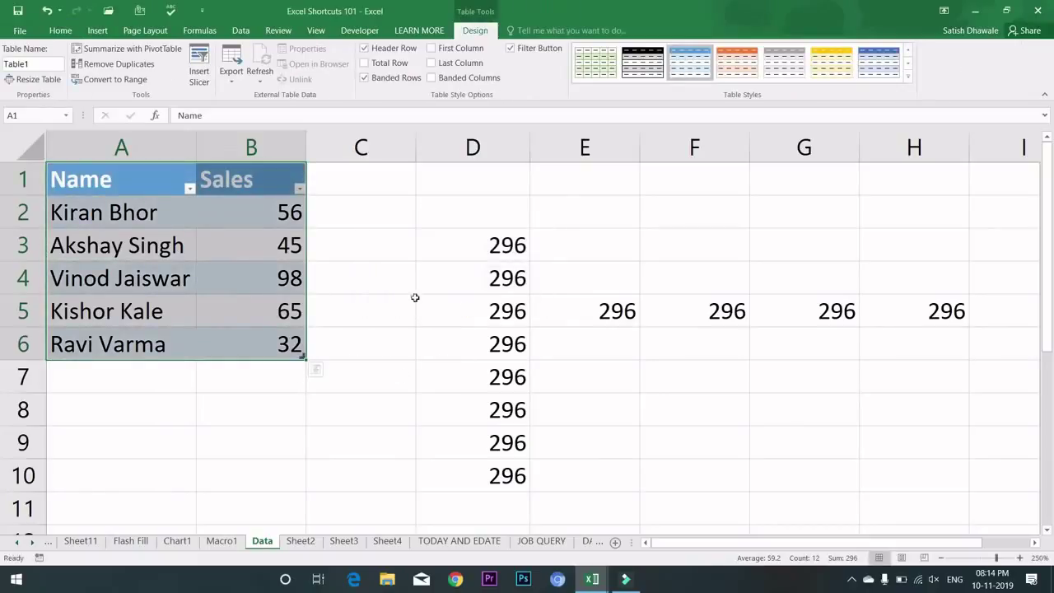
pyautogui.click(270, 207)
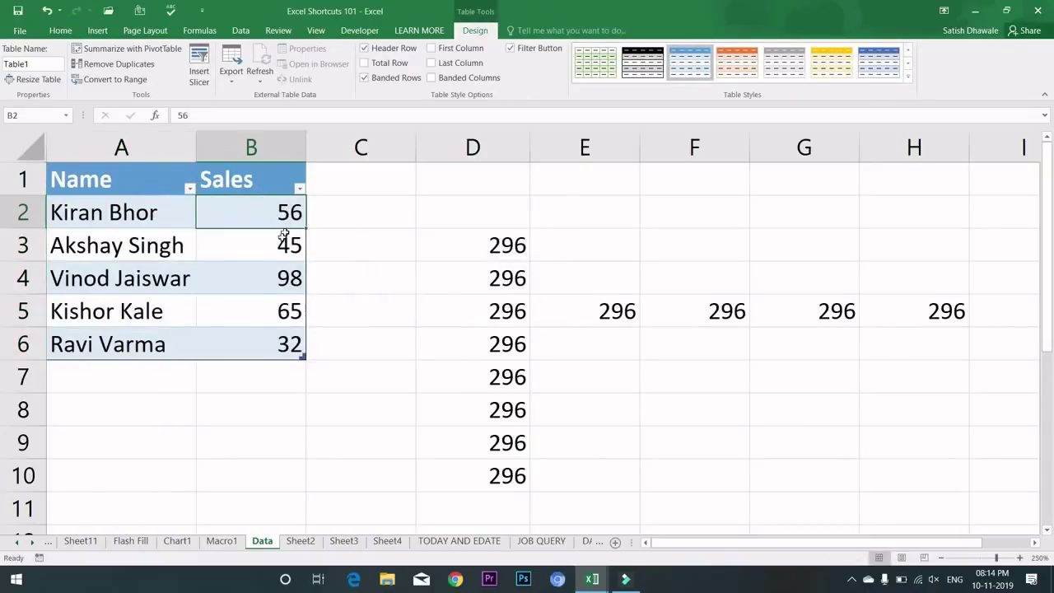
# Add a new row below the table with a new name and sales of 45.
pyautogui.click(147, 370)
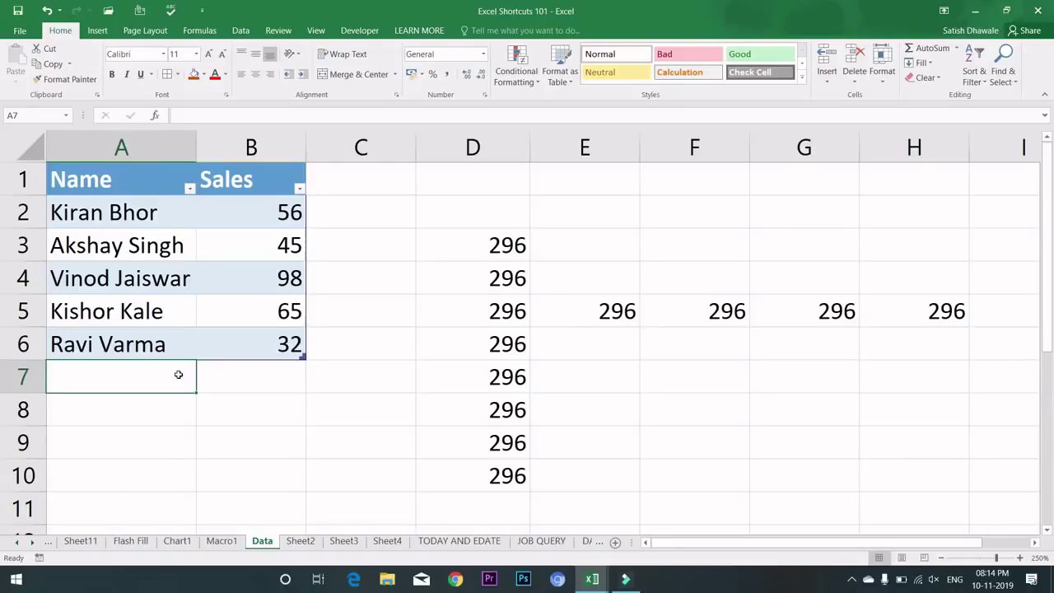
pyautogui.write('sanjay')
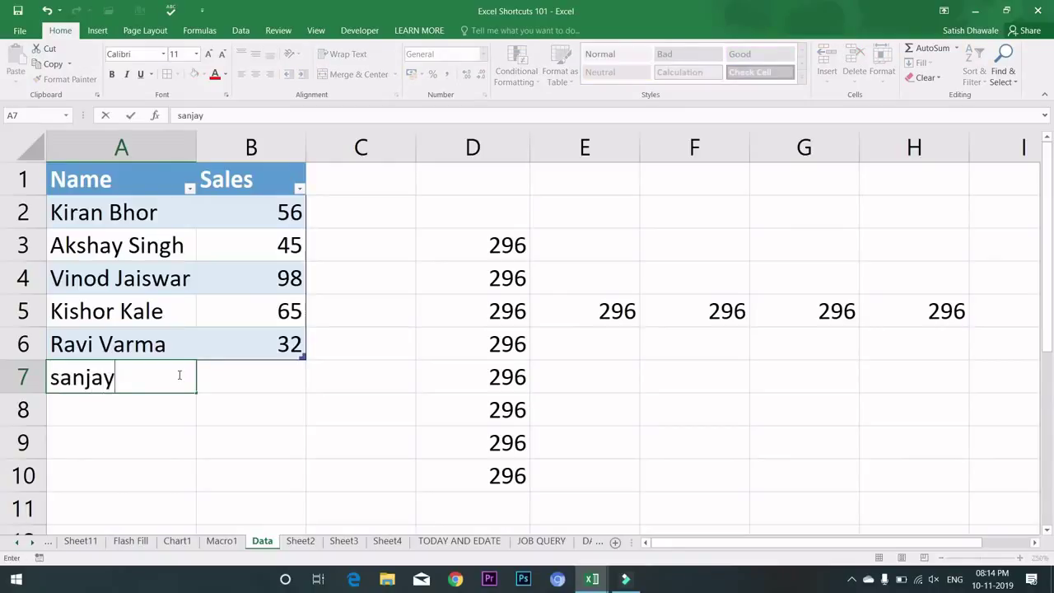
pyautogui.press('Tab')
pyautogui.write('45')
pyautogui.press('Return')
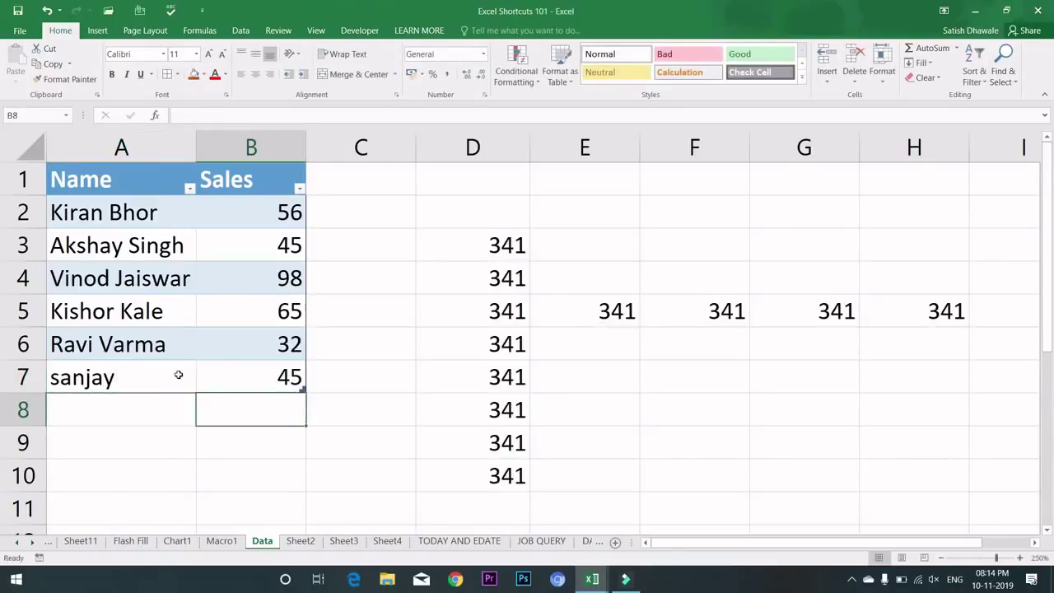
pyautogui.click(352, 187)
pyautogui.click(284, 182)
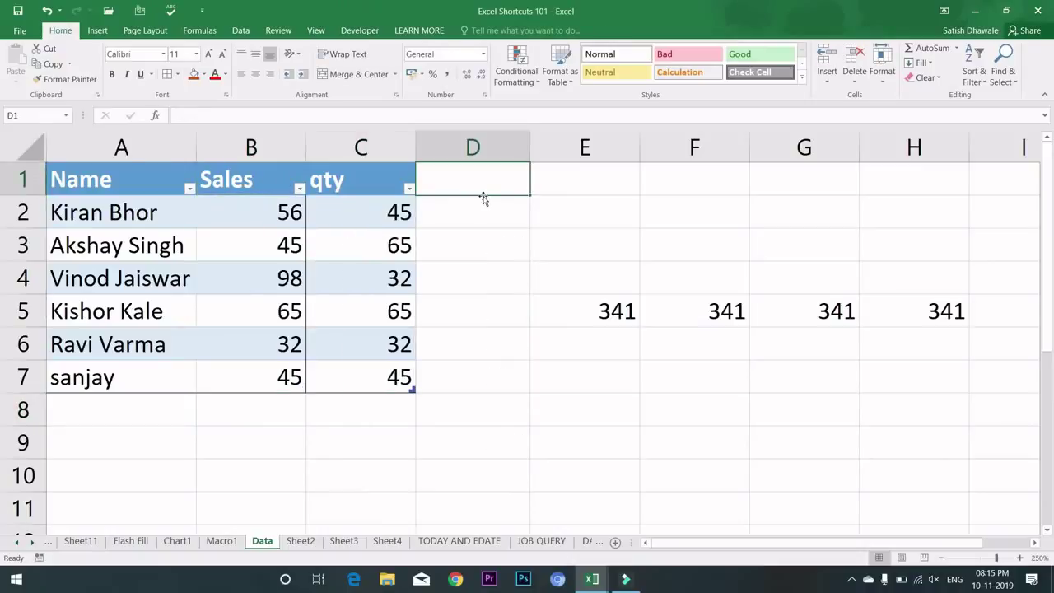
pyautogui.write('Total')
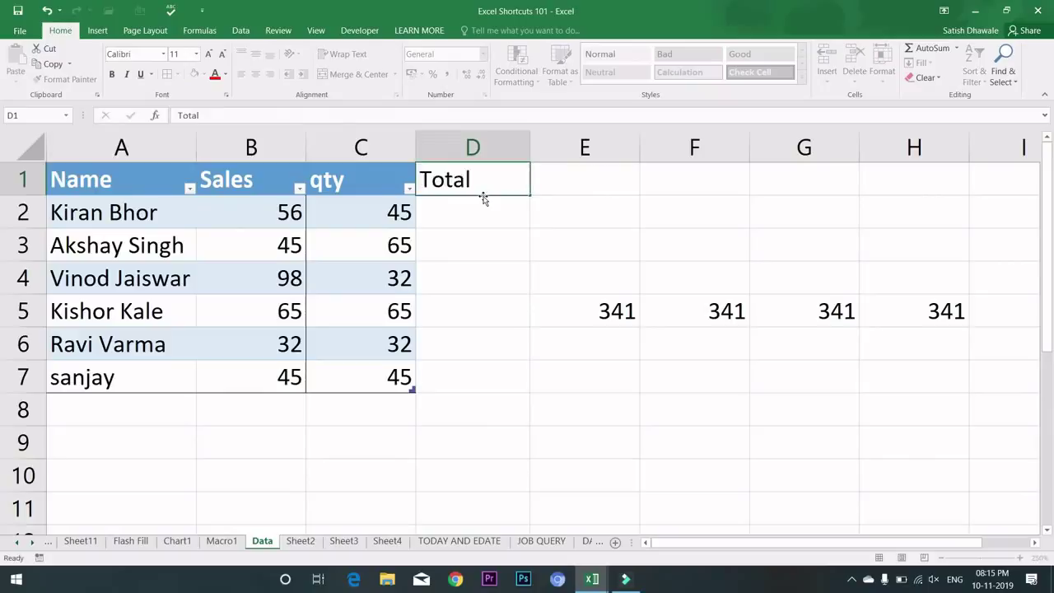
pyautogui.press('Return')
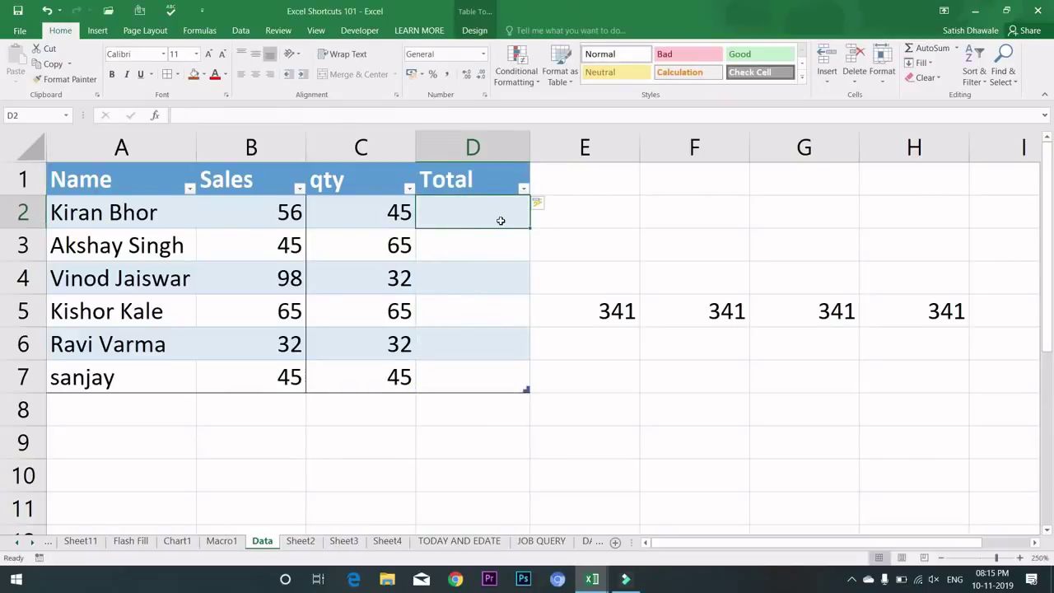
pyautogui.write('=')
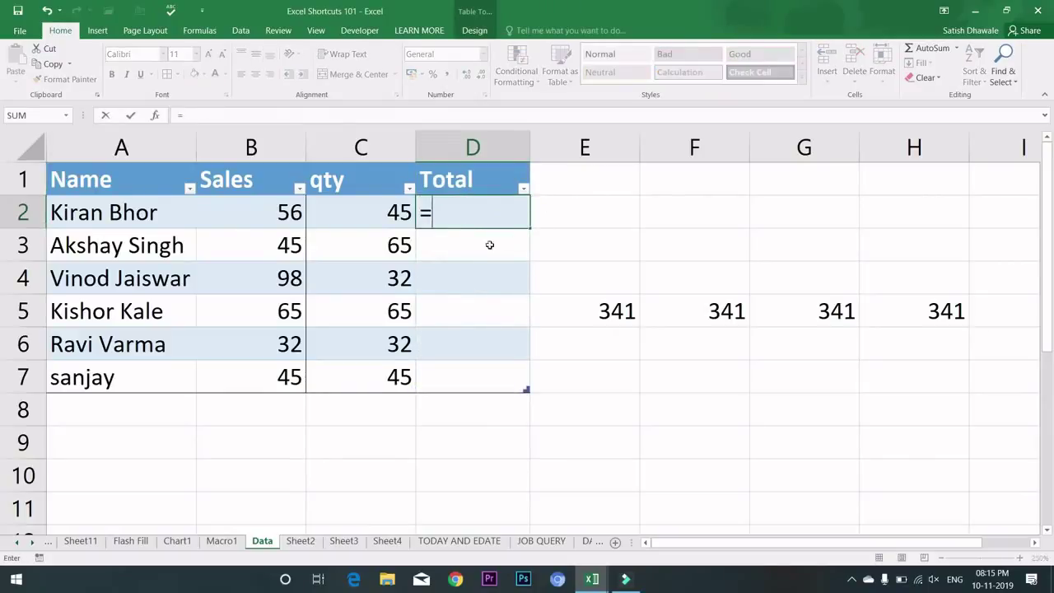
pyautogui.click(257, 212)
pyautogui.write('*')
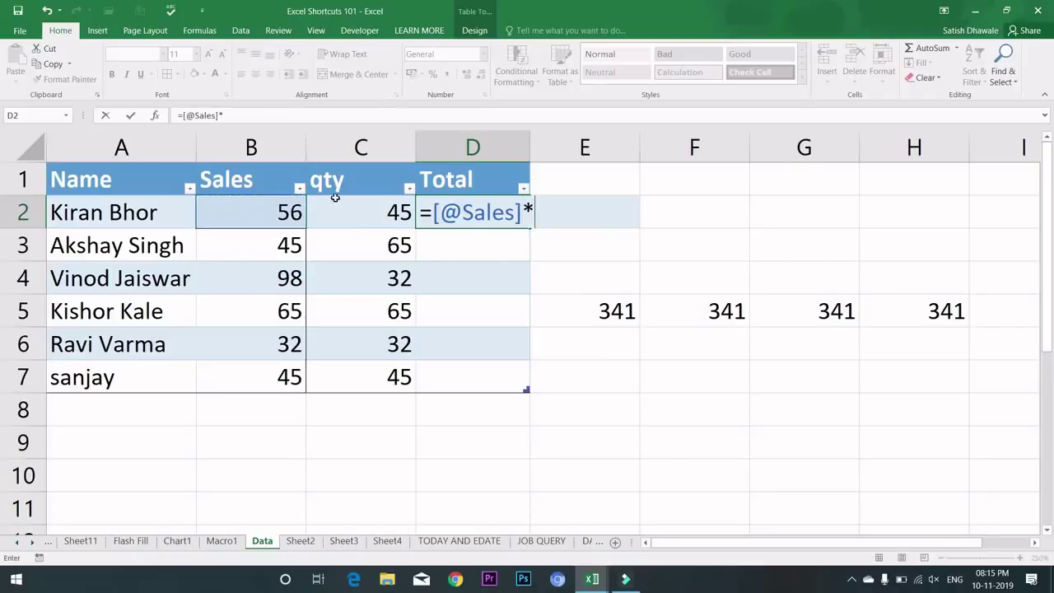
pyautogui.click(348, 203)
pyautogui.press('Return')
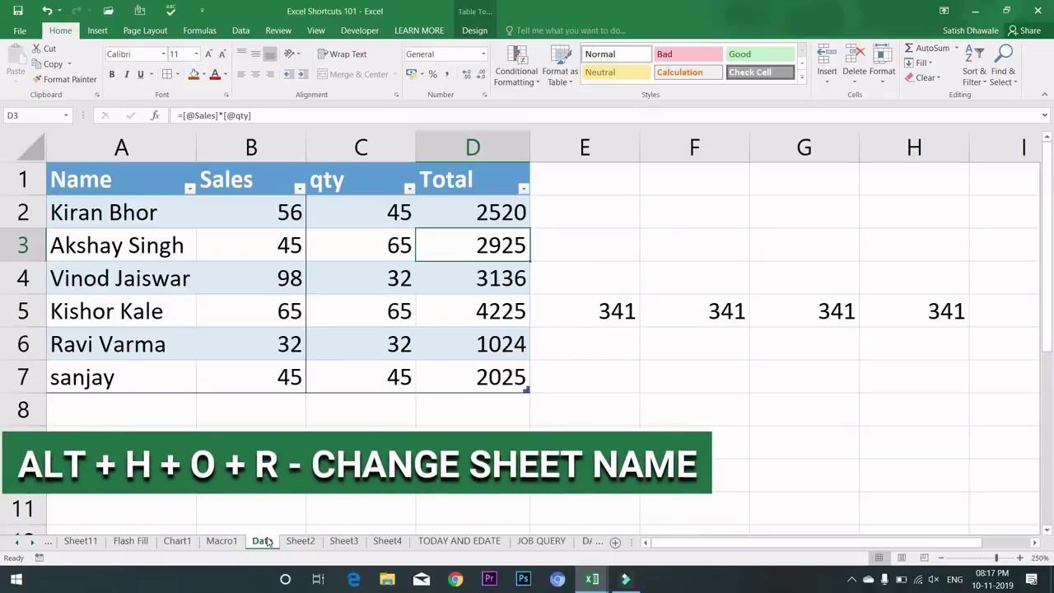
# Rename the Data sheet tab to 'Beta' using the Alt+H, O, R shortcut.
pyautogui.hotkey('alt', 'h')
pyautogui.press('o')
pyautogui.press('r')
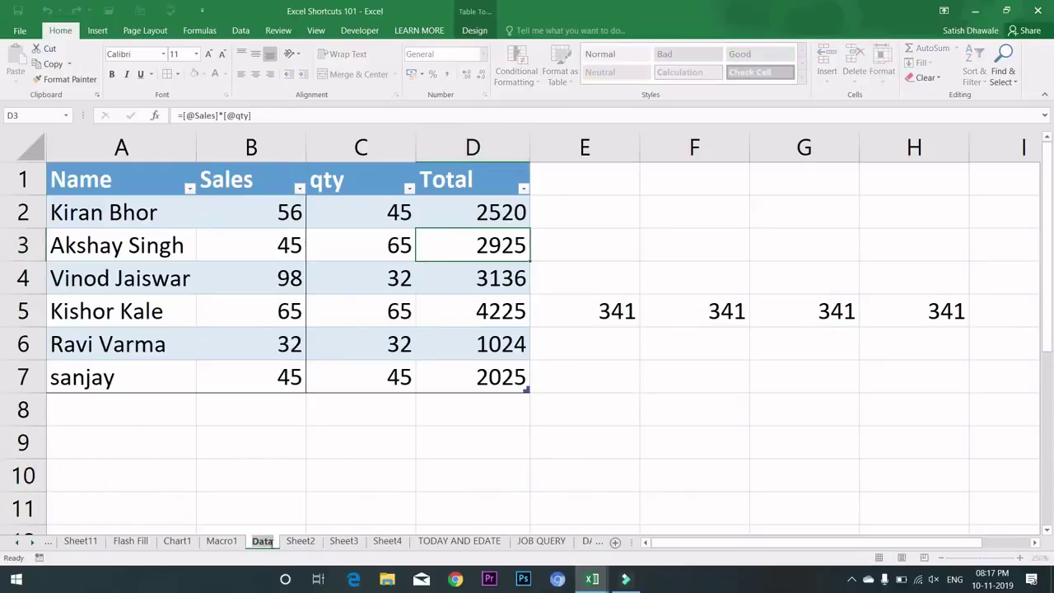
pyautogui.press('BackSpace')
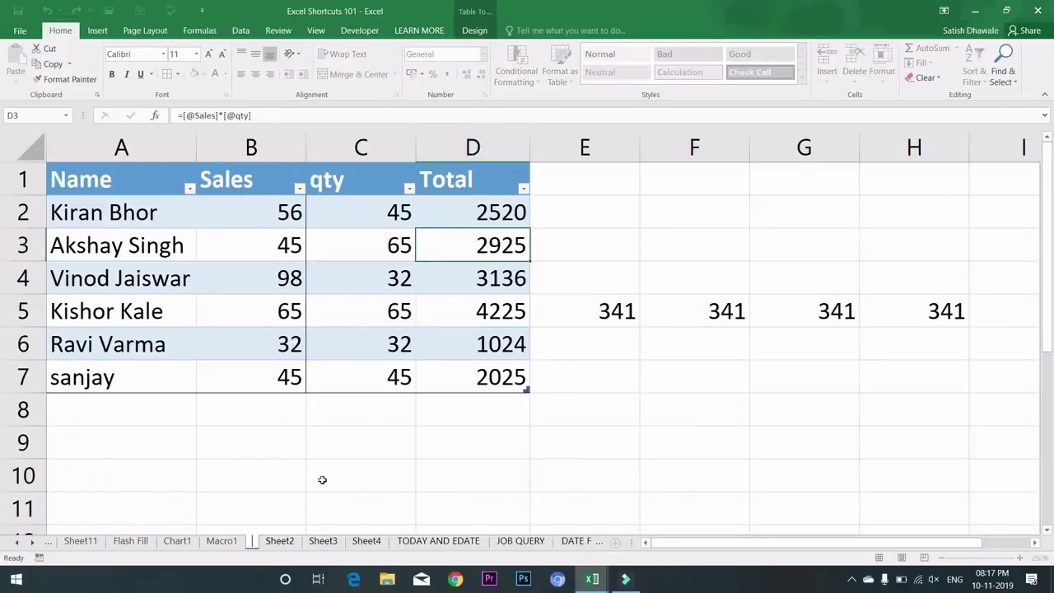
pyautogui.write('Beta')
pyautogui.press('Return')
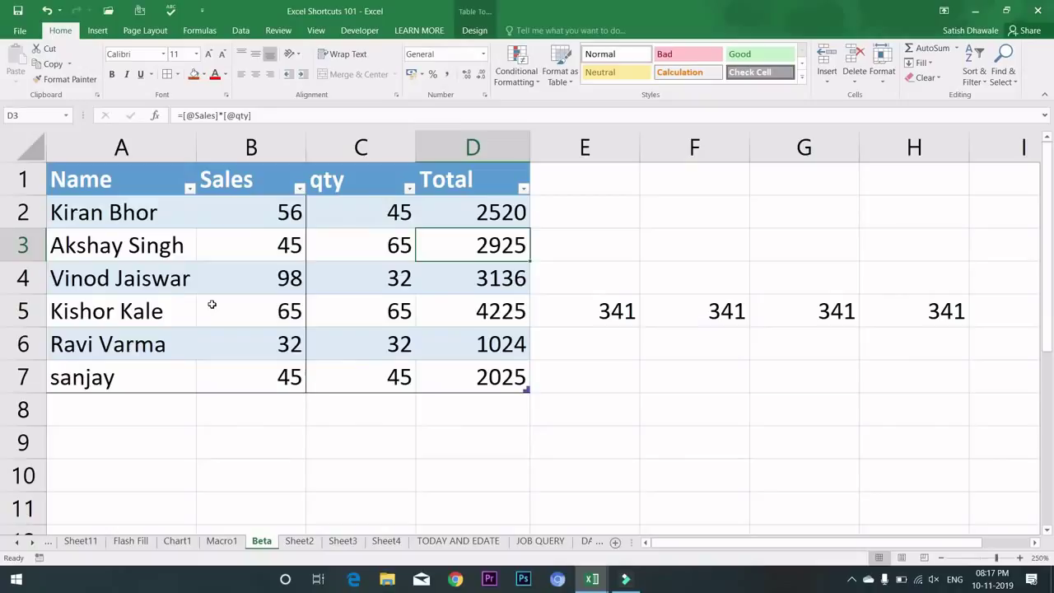
pyautogui.hotkey('ctrl', 'h')
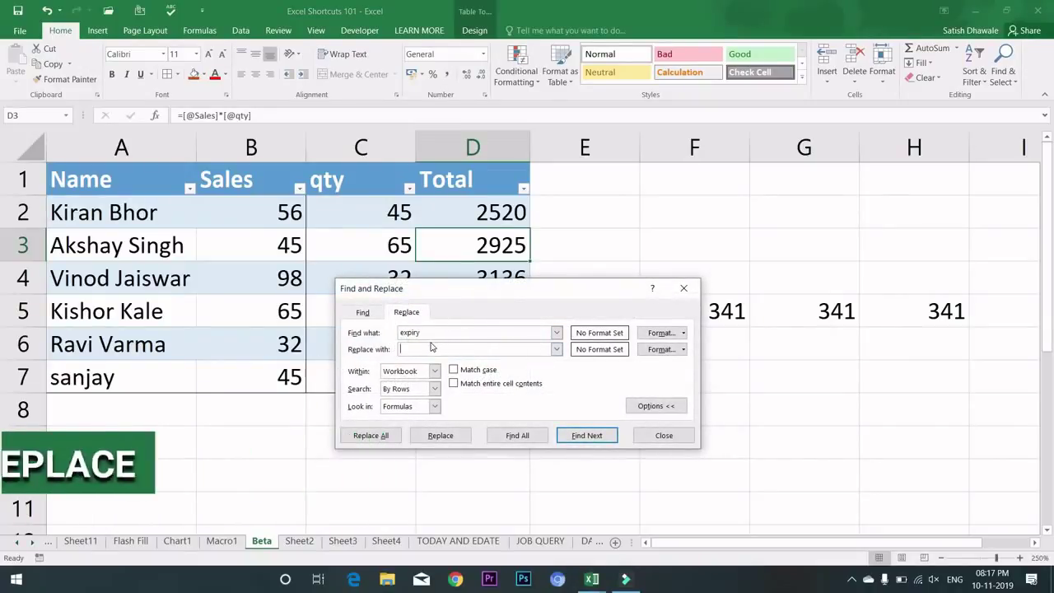
# Replace the old surname with the new one workbook-wide, making 3 replacements, and check the result.
pyautogui.moveTo(425, 336); pyautogui.dragTo(381, 336)
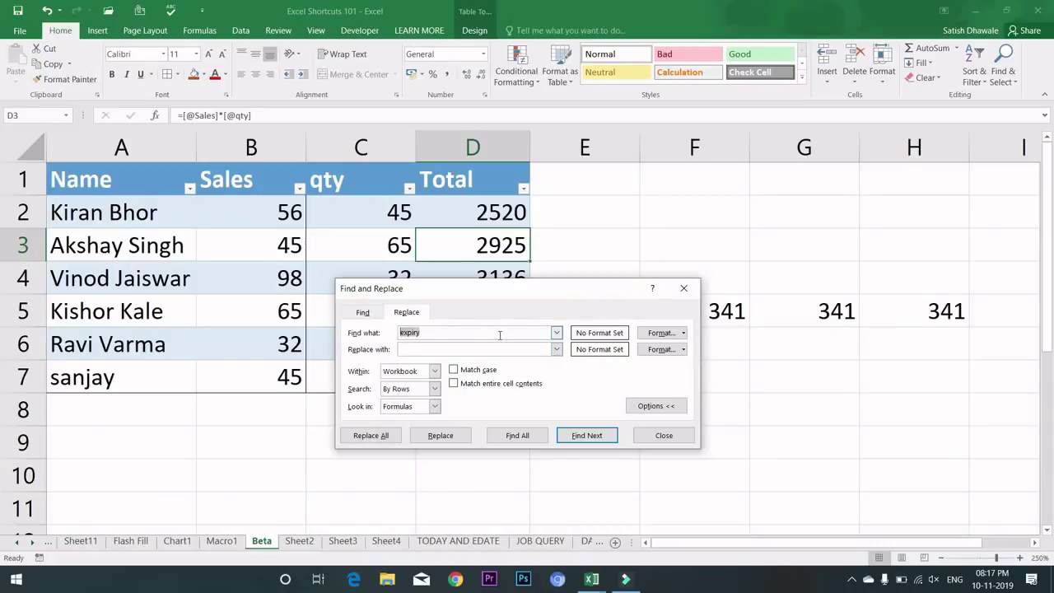
pyautogui.press('BackSpace')
pyautogui.write('kale')
pyautogui.click(387, 437)
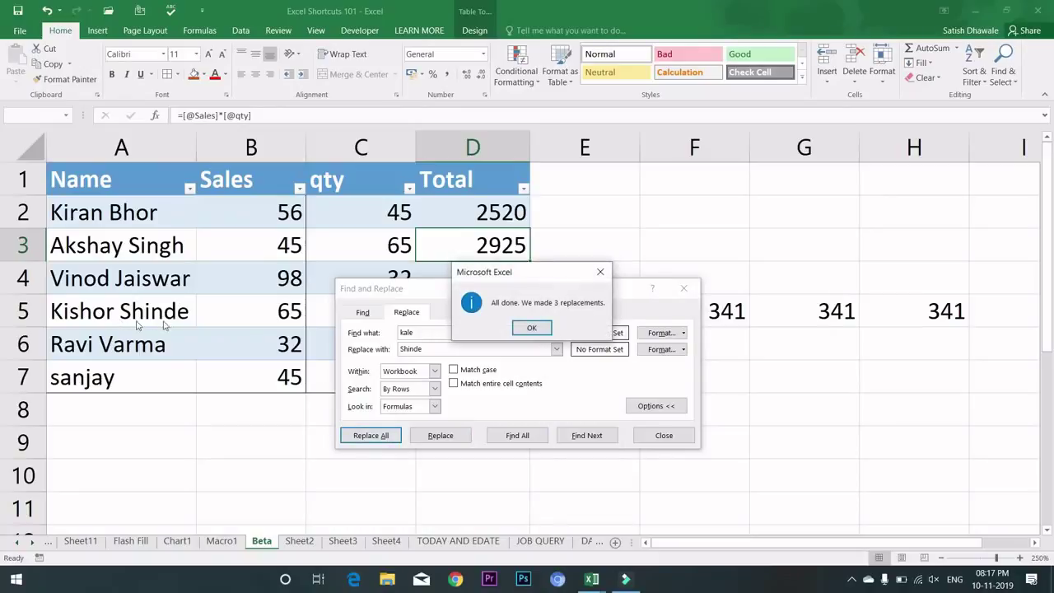
pyautogui.click(532, 328)
pyautogui.click(639, 436)
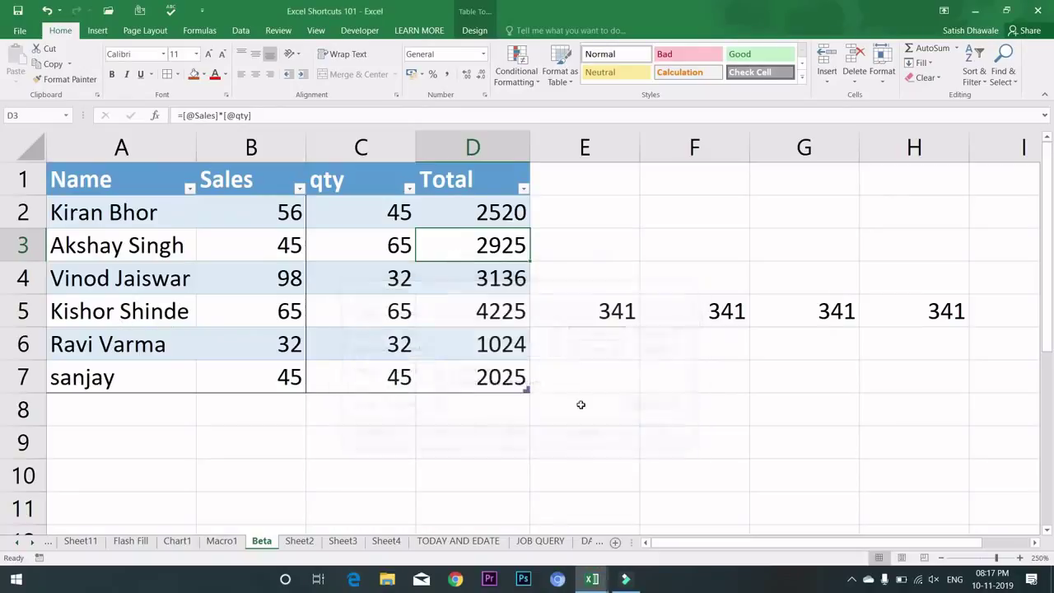
pyautogui.click(154, 311)
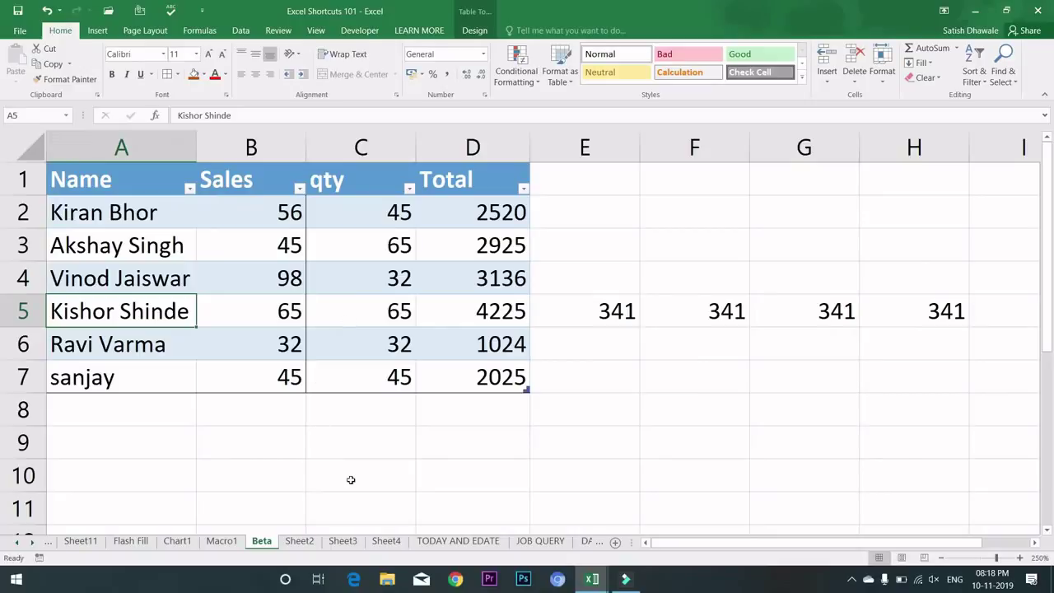
# Enter the word google in cell C9.
pyautogui.click(362, 447)
pyautogui.write('google')
pyautogui.press('Return')
# Explore the Insert Hyperlink options for C9 and cancel, leaving it as plain text.
pyautogui.click(392, 443)
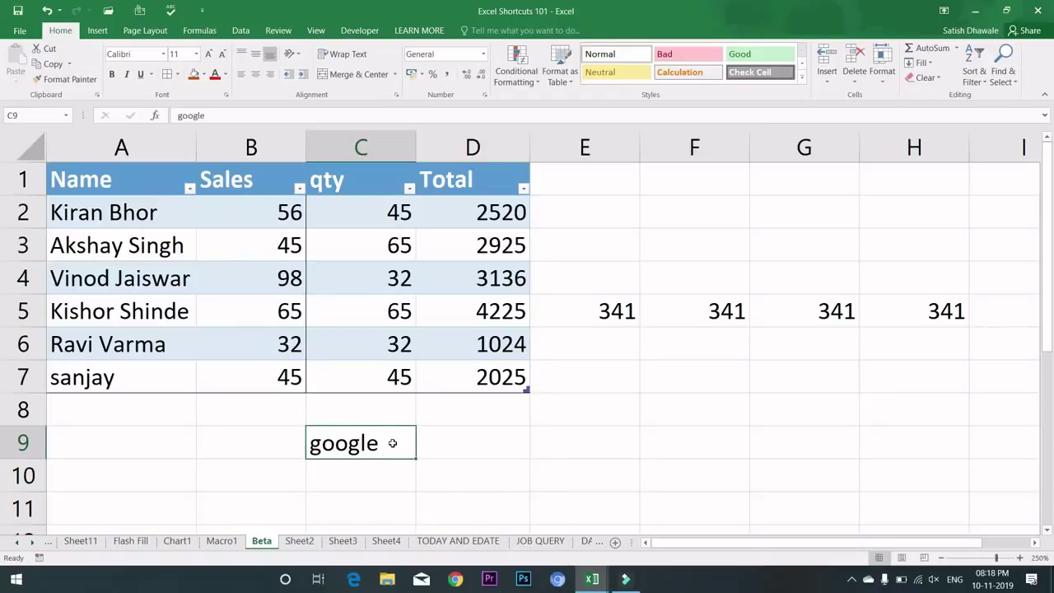
pyautogui.hotkey('ctrl', 'k')
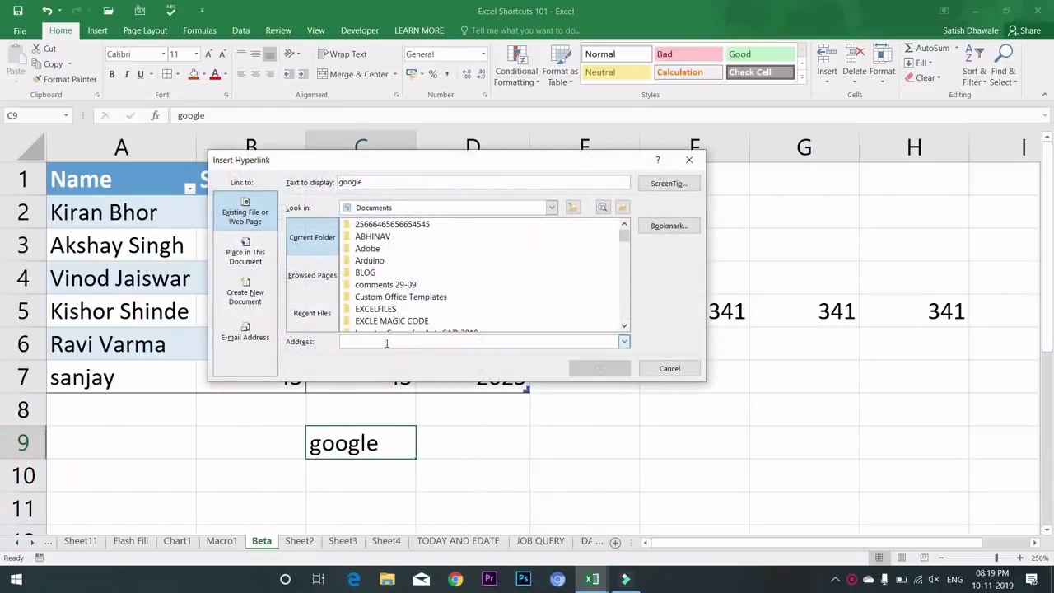
pyautogui.press('Down')
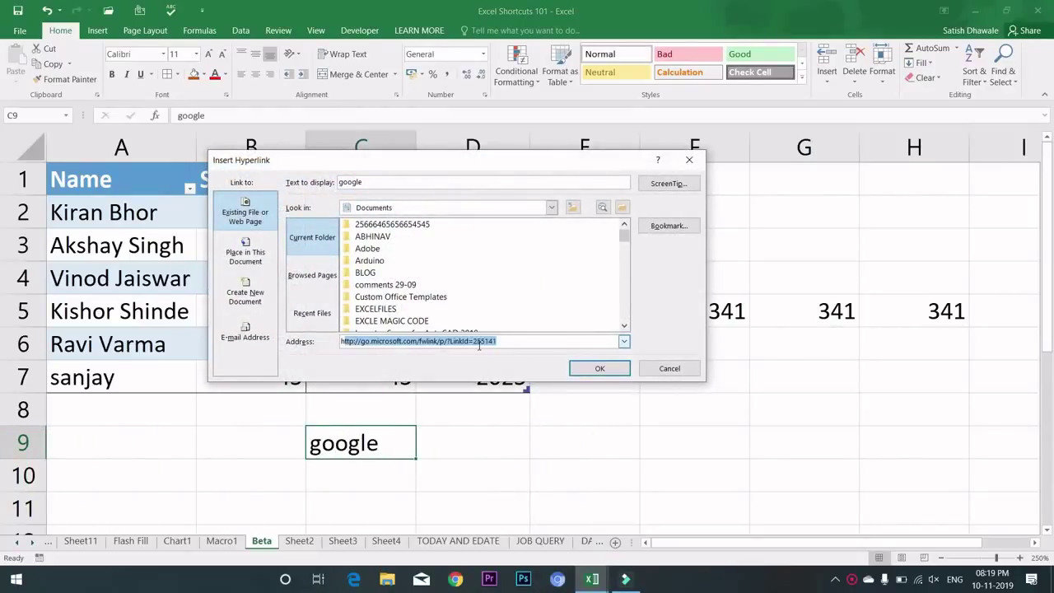
pyautogui.click(669, 369)
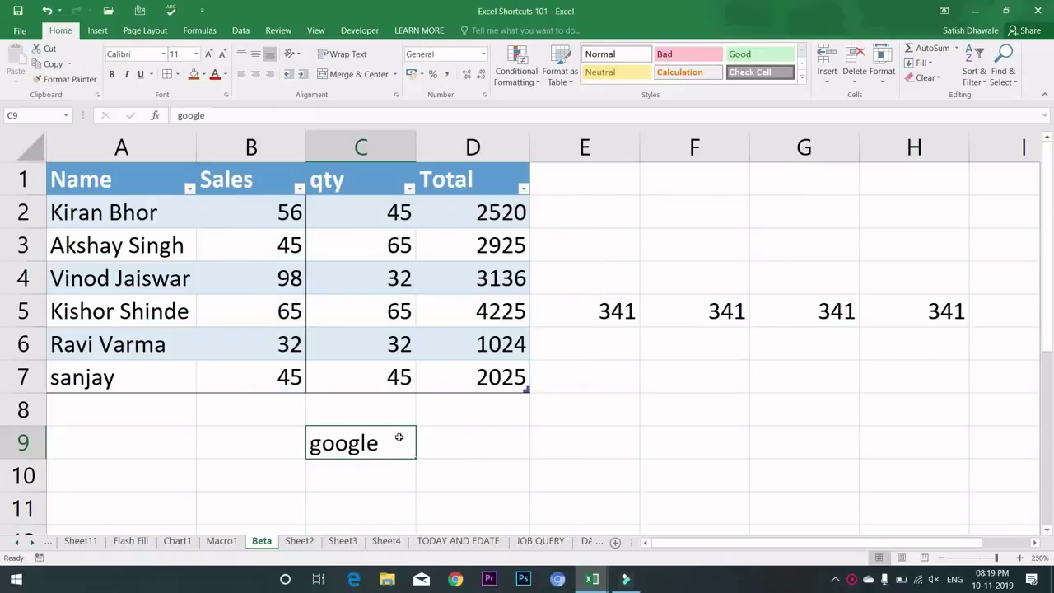
pyautogui.hotkey('ctrl', 'k')
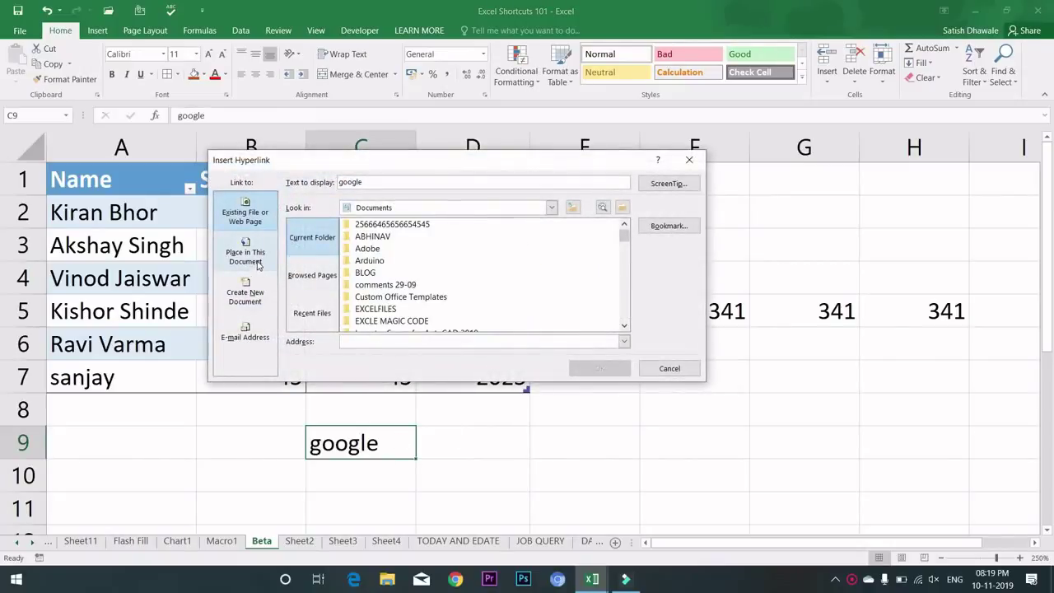
pyautogui.click(258, 262)
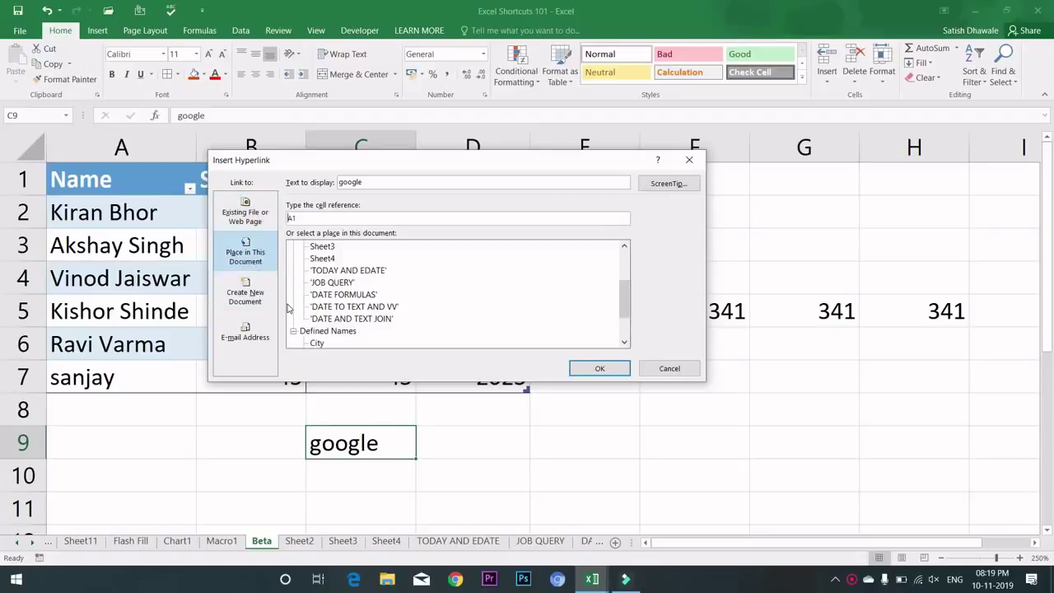
pyautogui.click(671, 368)
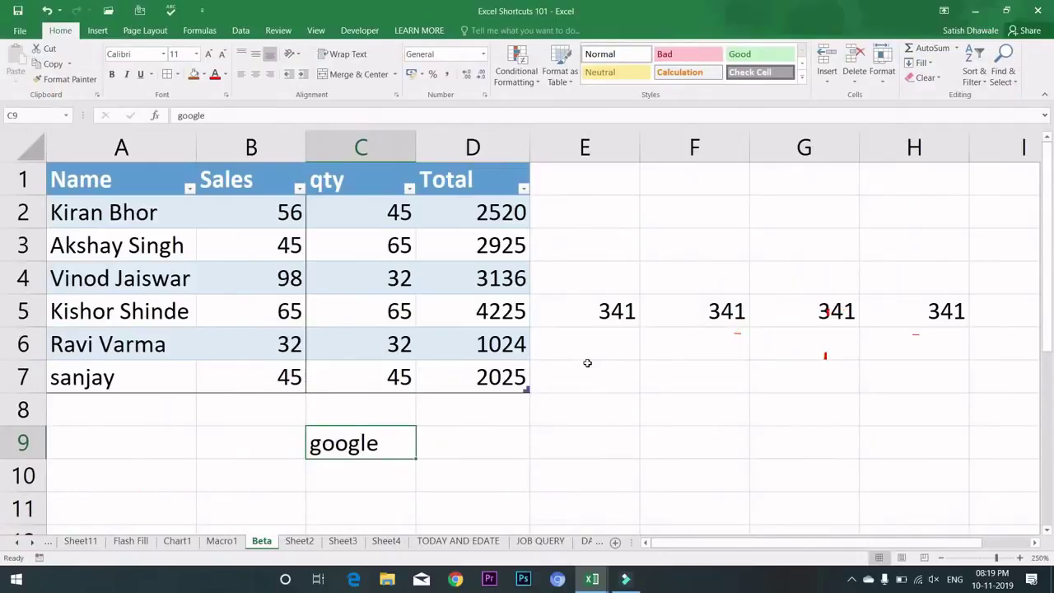
pyautogui.click(686, 447)
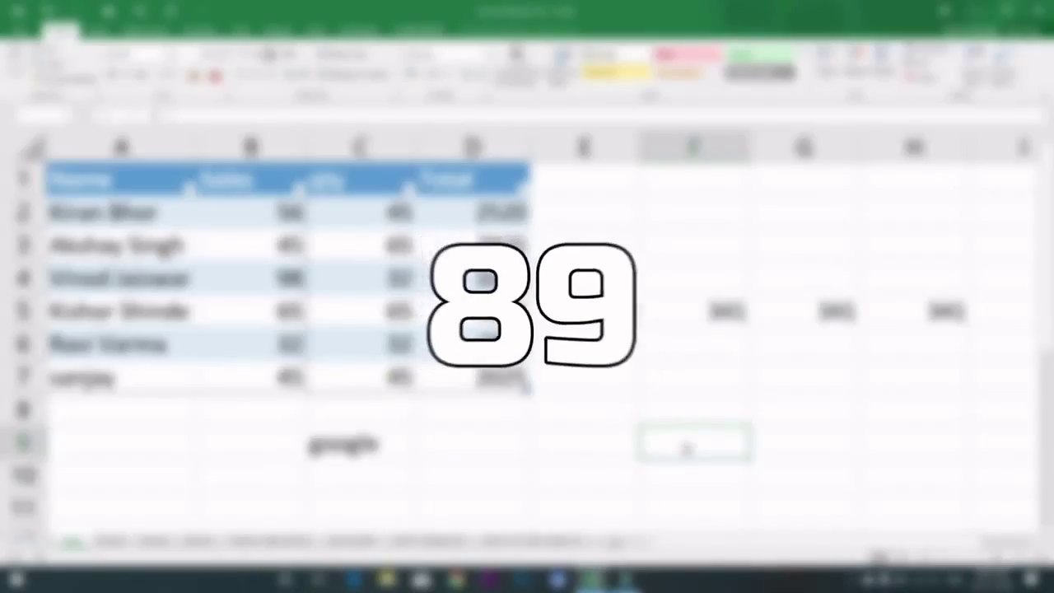
# Enter =E5+F5+G5+H5 in F9 to total 1364, then select its precedent cells.
pyautogui.write('=')
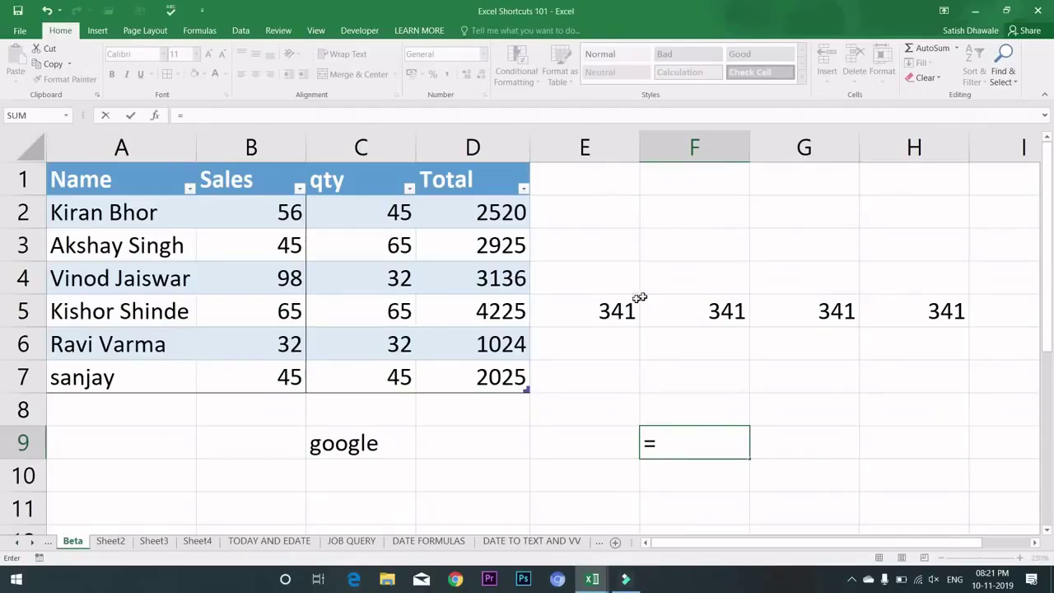
pyautogui.click(630, 310)
pyautogui.write('+')
pyautogui.click(708, 310)
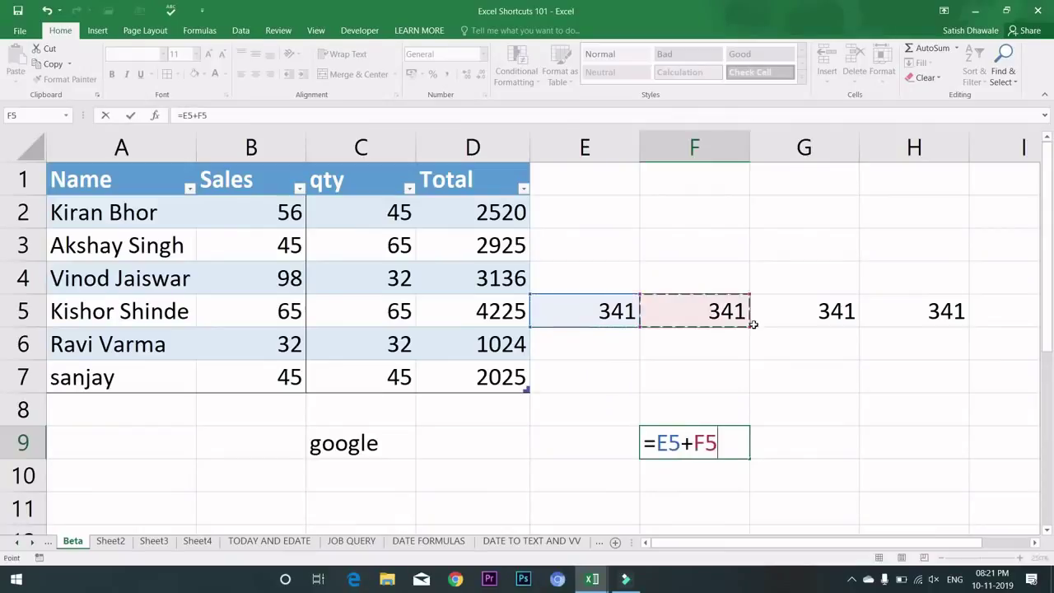
pyautogui.write('+')
pyautogui.click(811, 320)
pyautogui.click(896, 318)
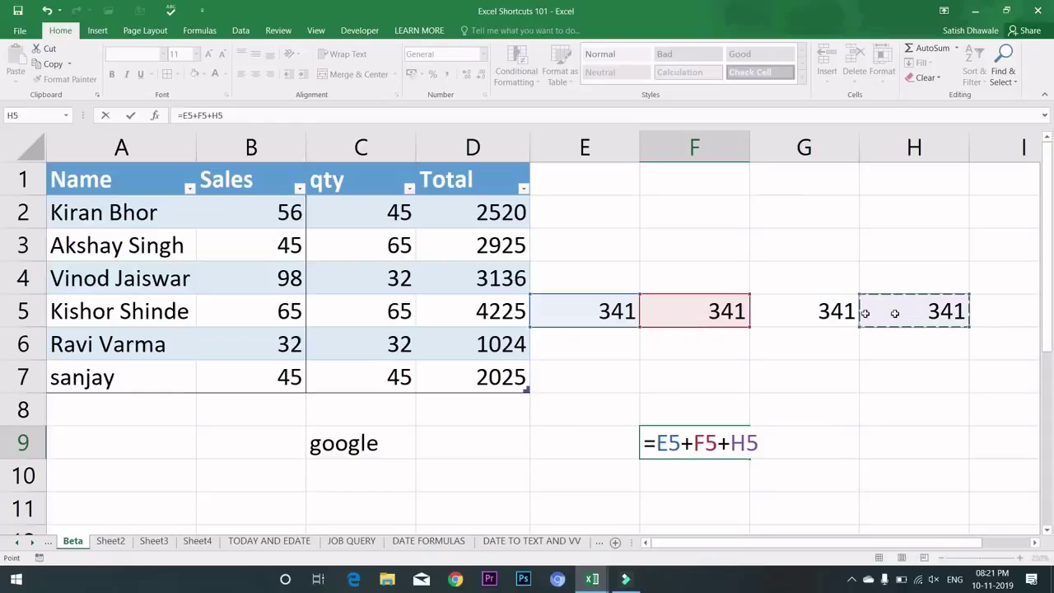
pyautogui.click(832, 313)
pyautogui.write('+')
pyautogui.click(884, 313)
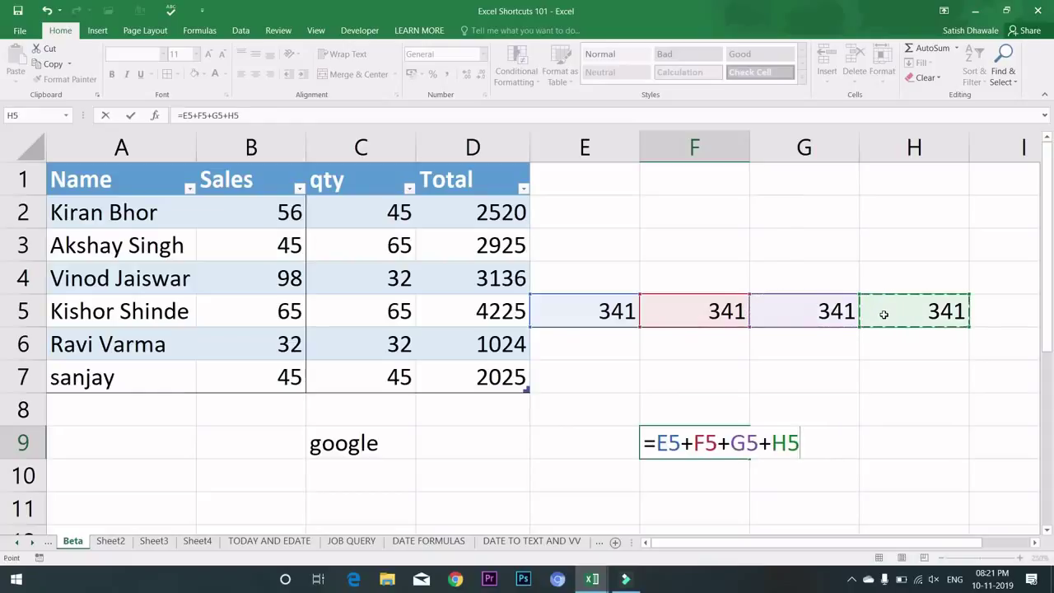
pyautogui.press('Return')
pyautogui.click(739, 437)
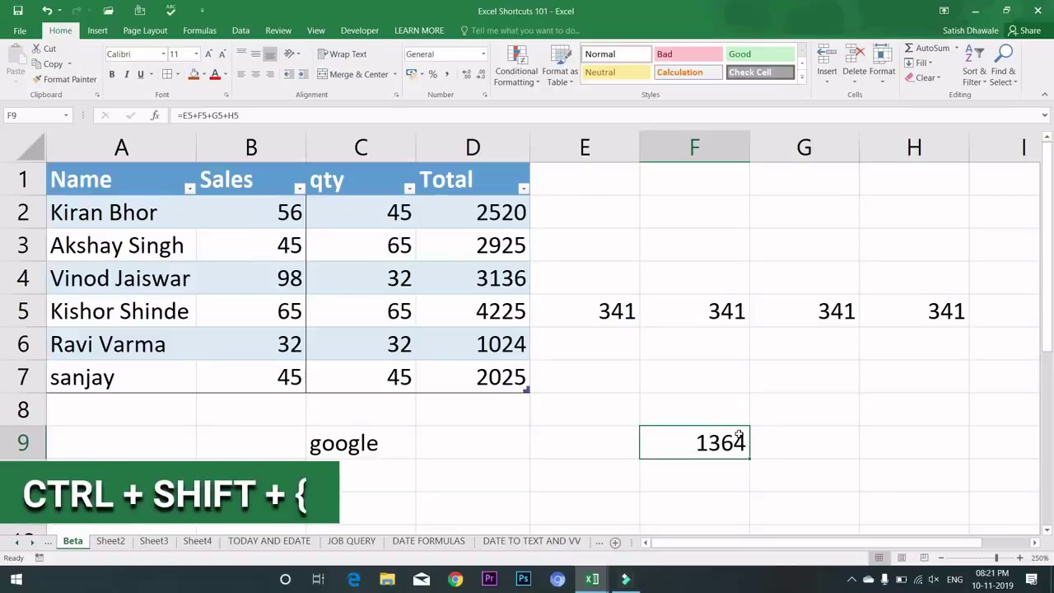
pyautogui.hotkey('ctrl', 'shift', '{')
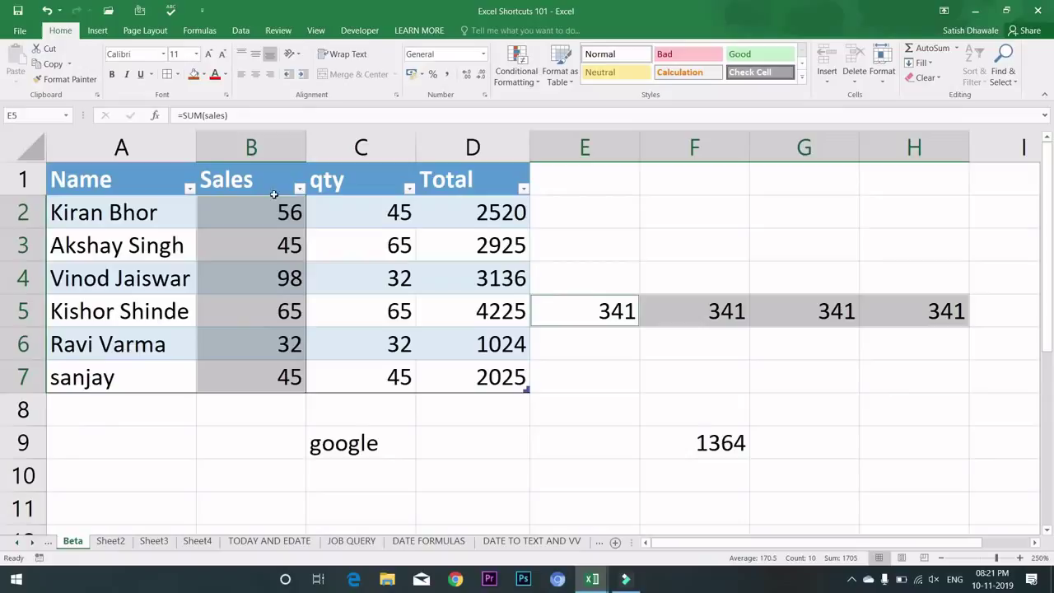
pyautogui.click(706, 443)
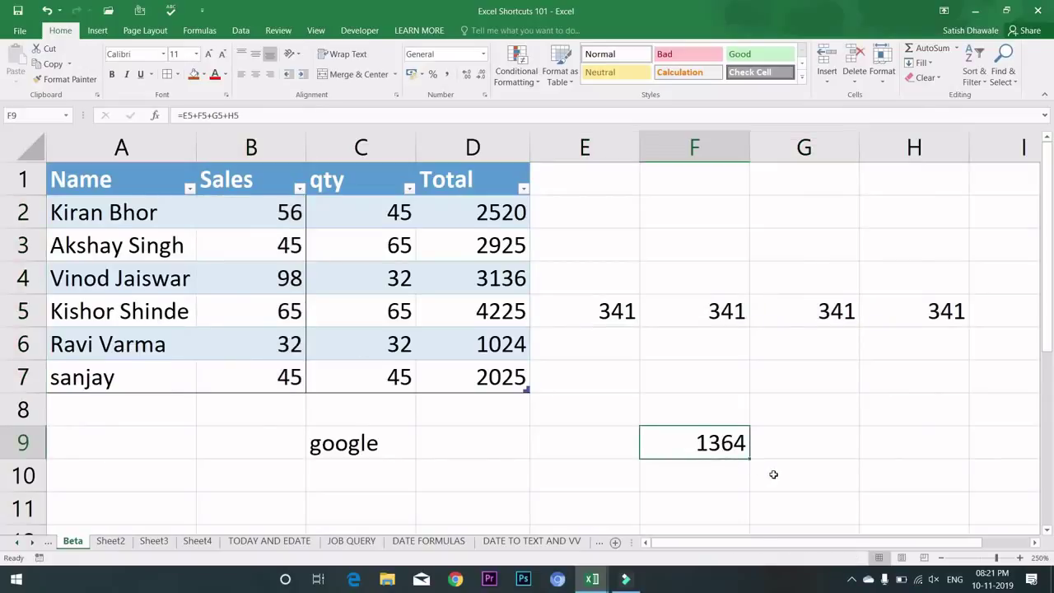
pyautogui.hotkey('ctrl', 'shift', '{')
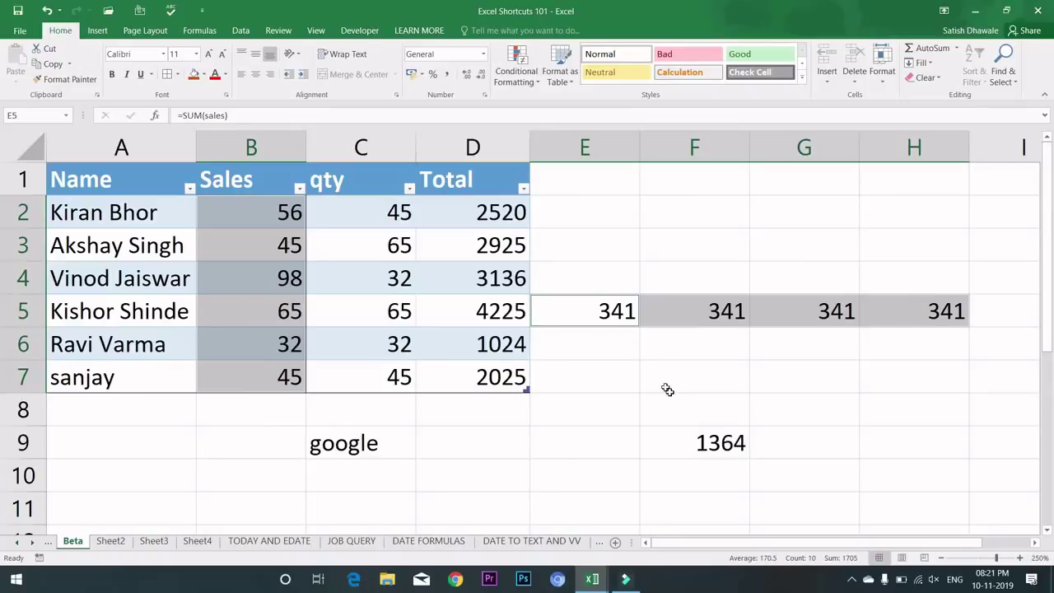
pyautogui.click(733, 440)
pyautogui.press('F2')
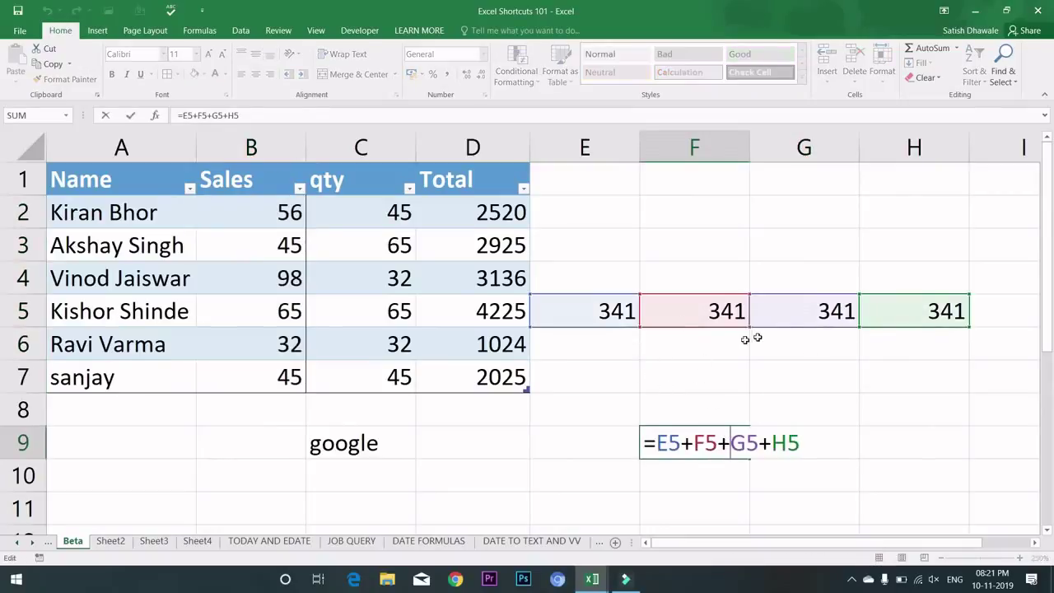
pyautogui.press('Escape')
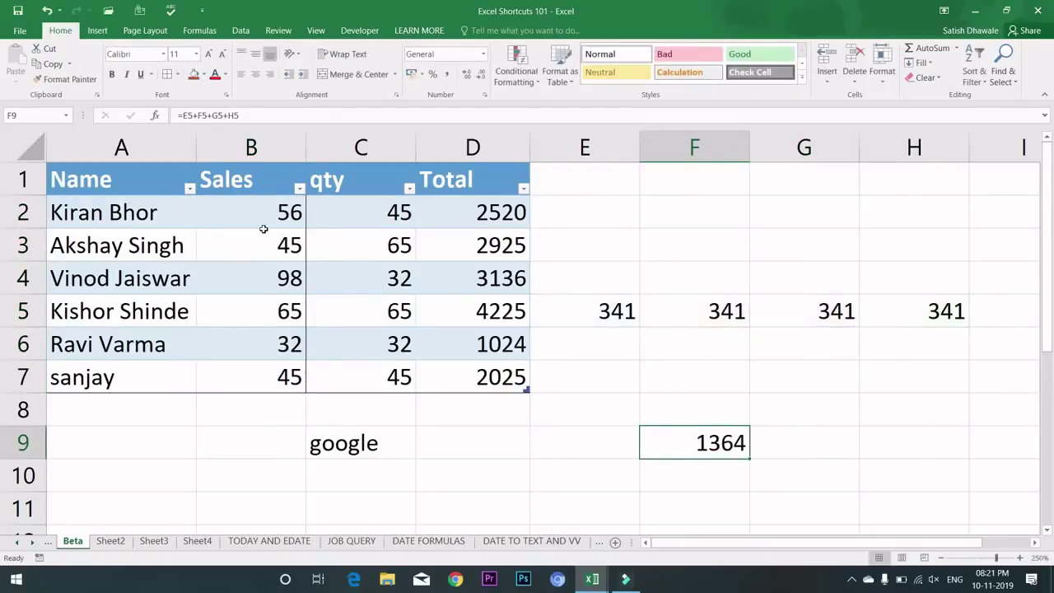
pyautogui.click(586, 310)
pyautogui.press('F2')
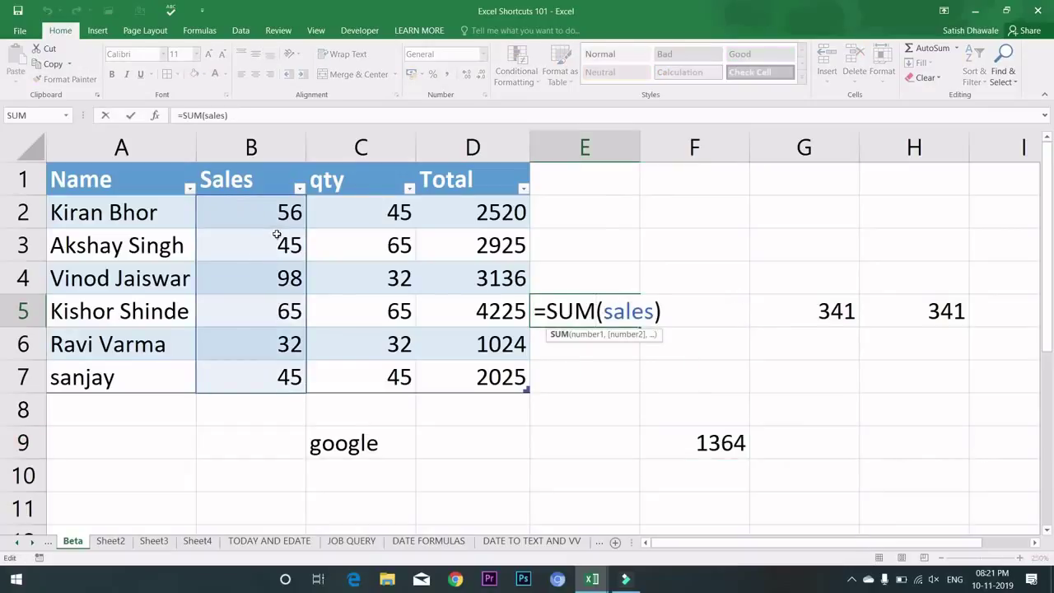
pyautogui.press('Escape')
pyautogui.click(713, 313)
pyautogui.press('F2')
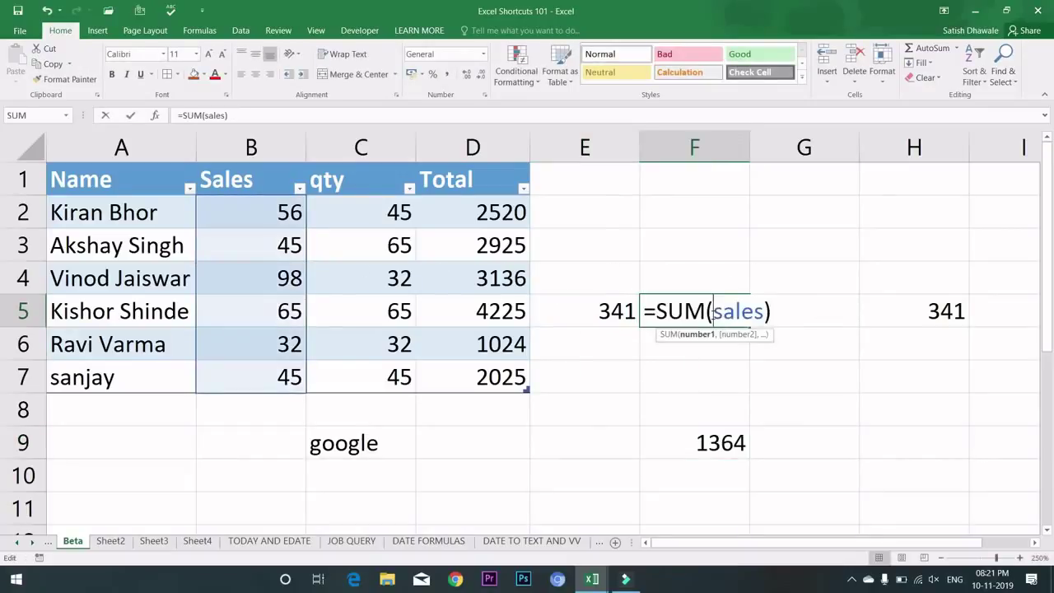
pyautogui.press('Escape')
pyautogui.click(739, 445)
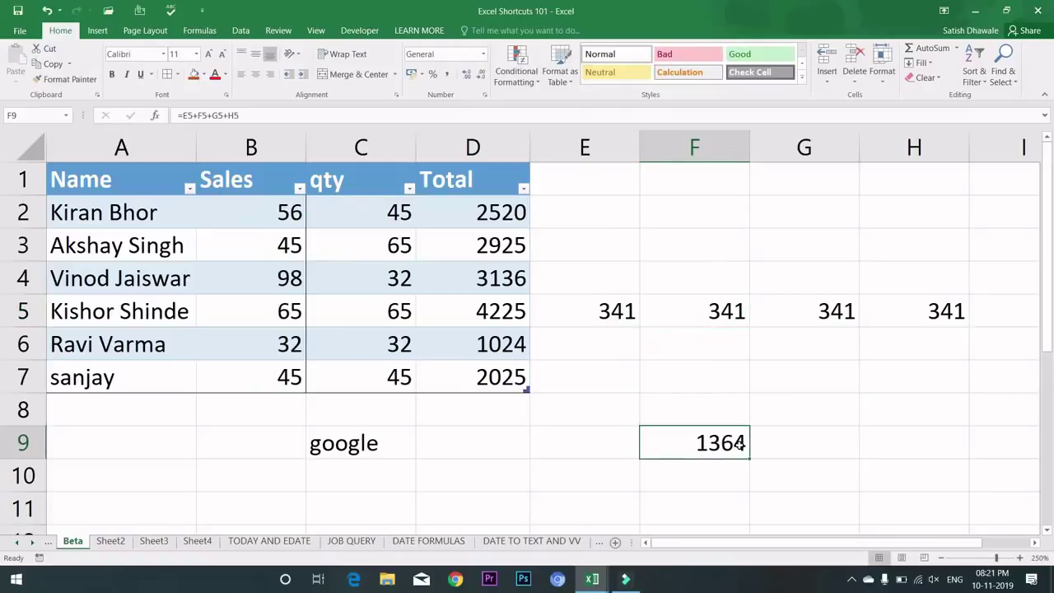
pyautogui.hotkey('ctrl', 'shift', '{')
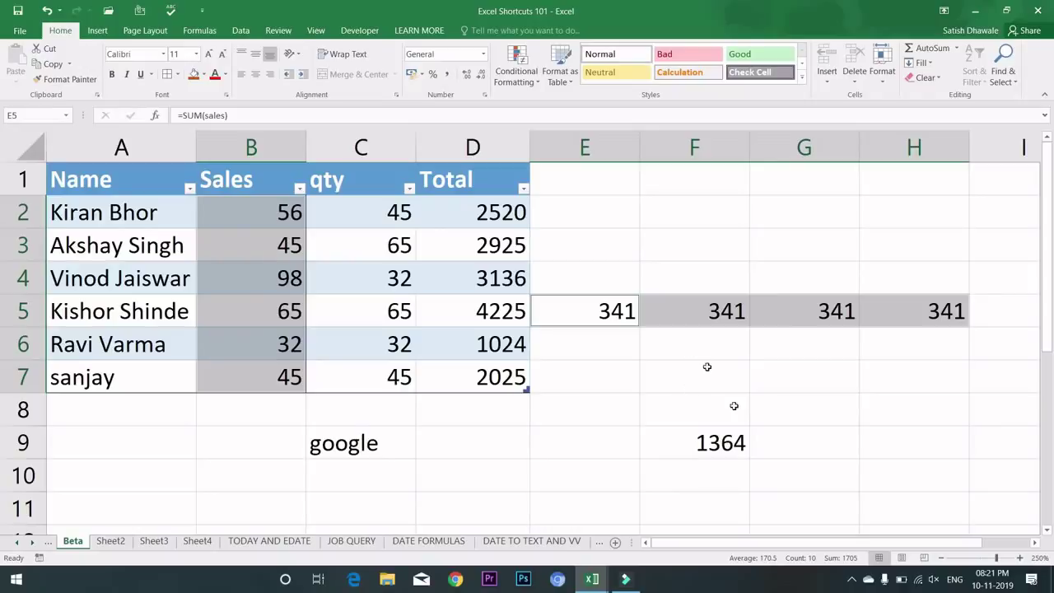
pyautogui.click(723, 443)
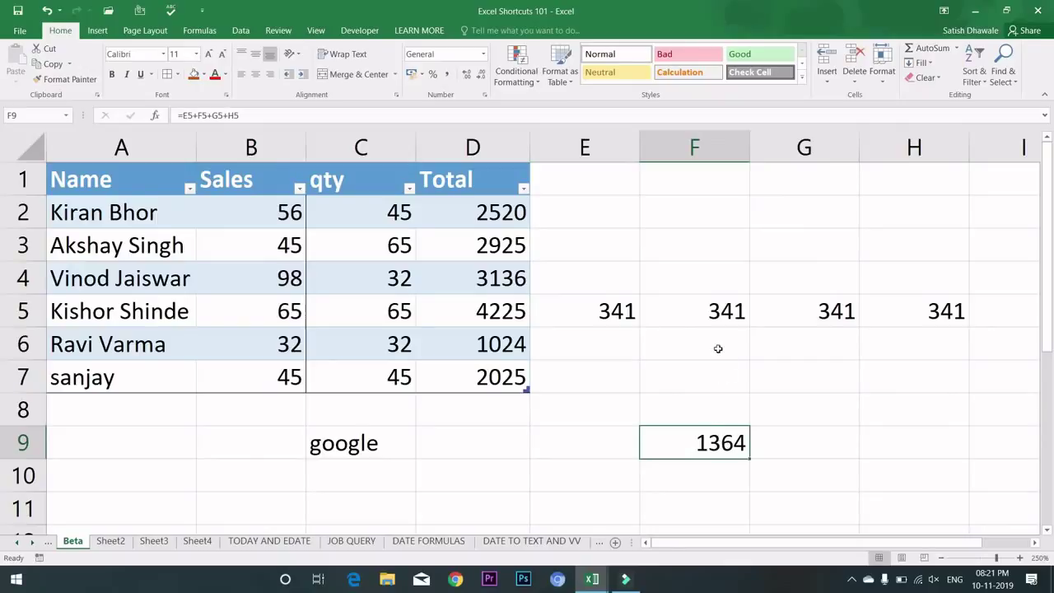
pyautogui.click(638, 324)
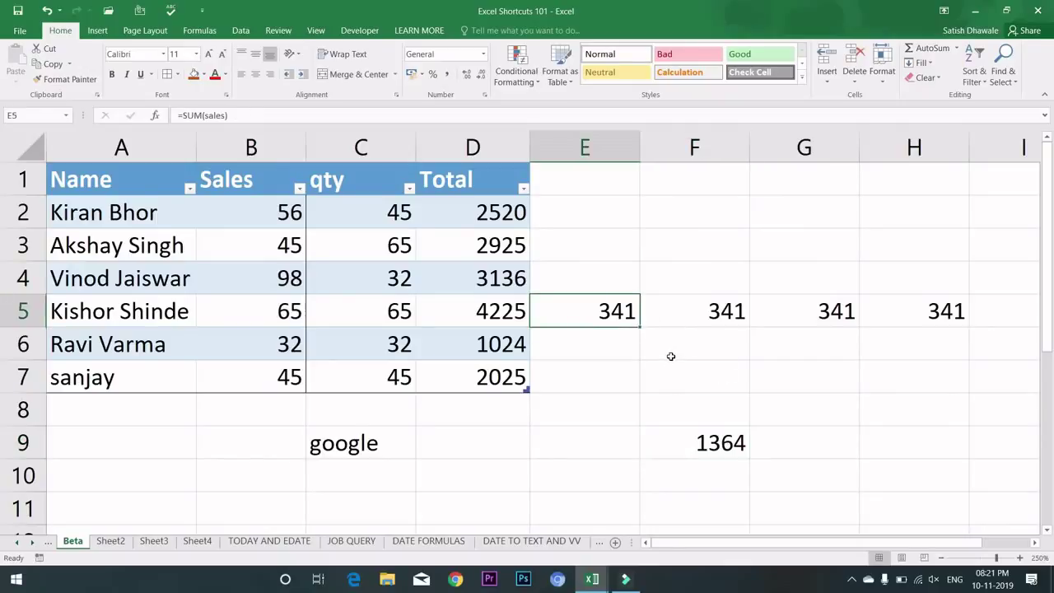
pyautogui.click(298, 282)
pyautogui.hotkey('ctrl', 'shift', ']')
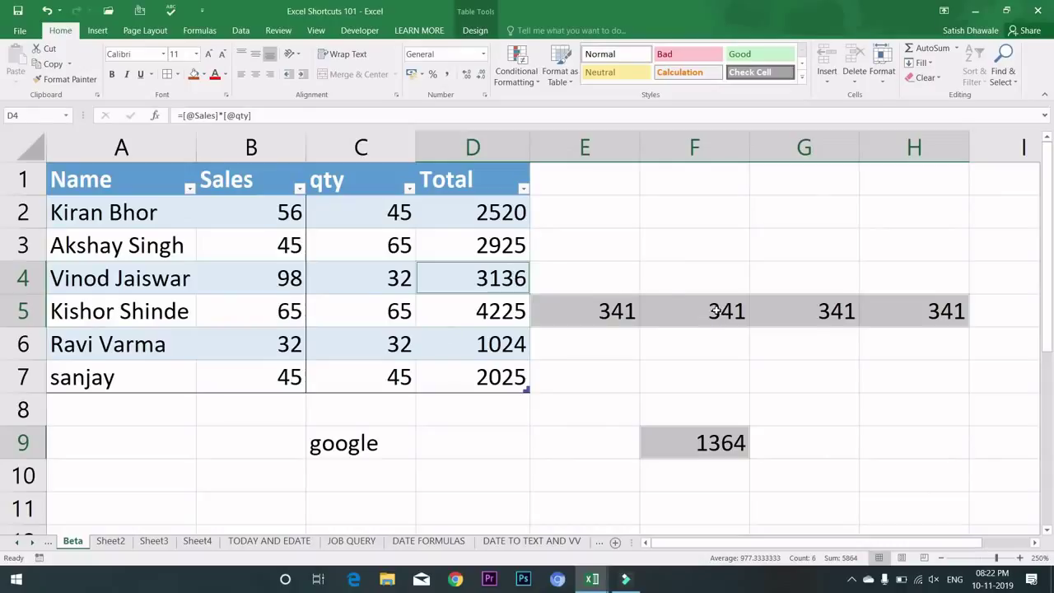
pyautogui.click(277, 279)
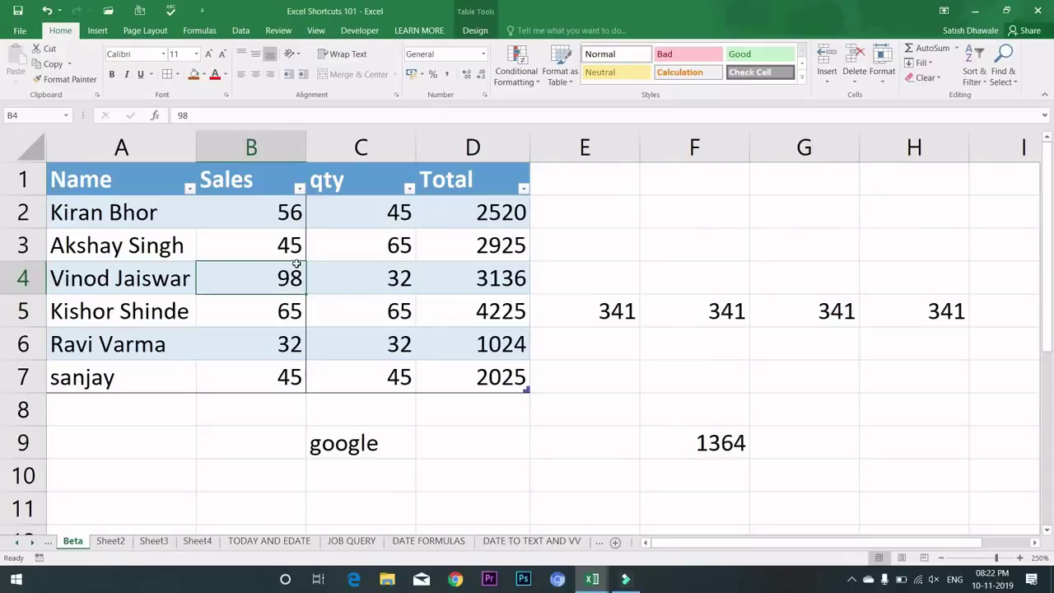
pyautogui.hotkey('ctrl', ']')
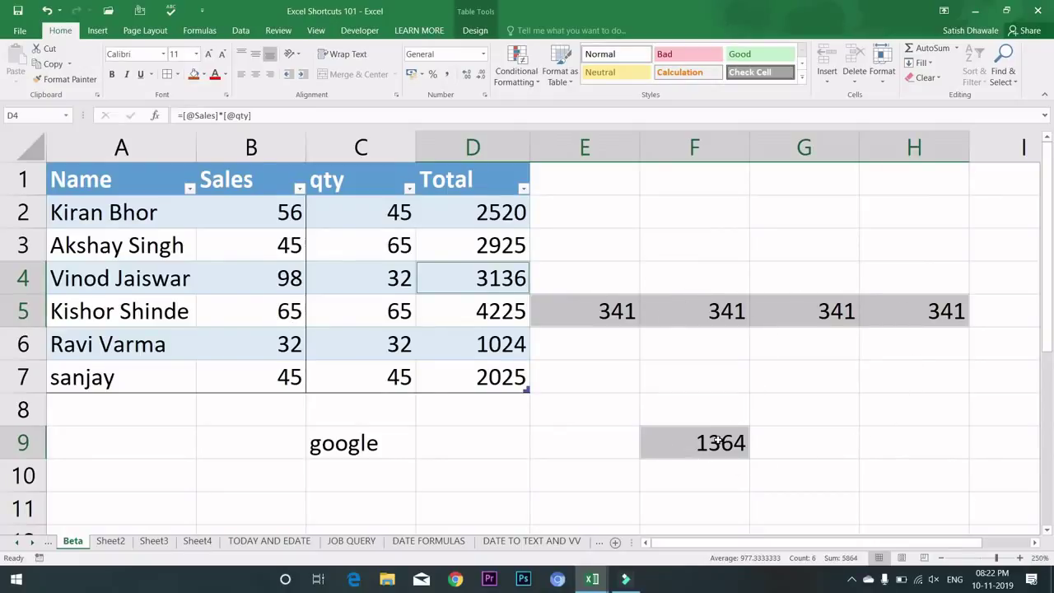
pyautogui.click(723, 437)
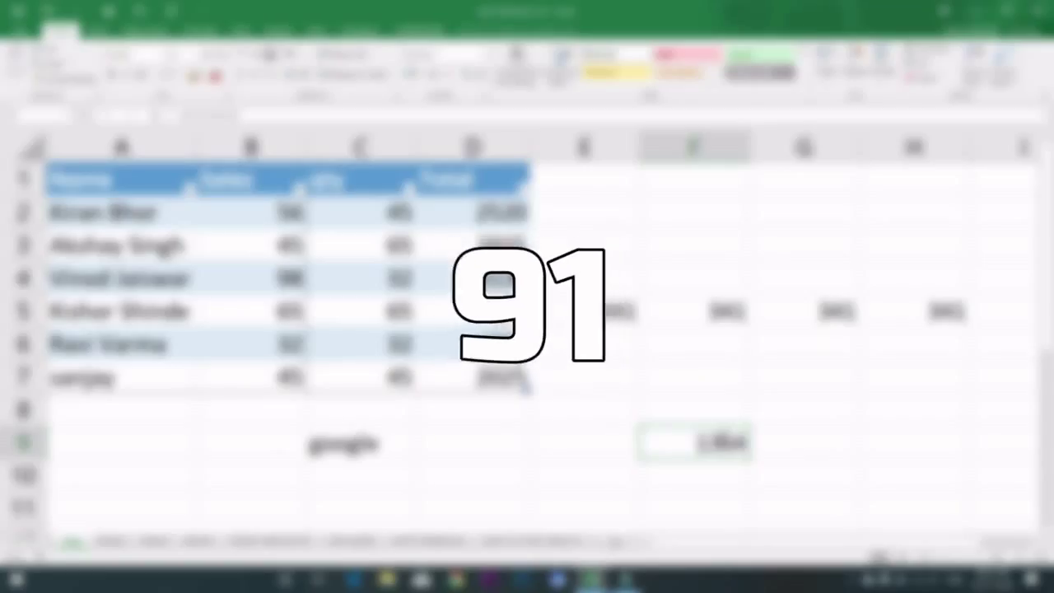
pyautogui.click(585, 475)
pyautogui.scroll(-2, 576, 395)
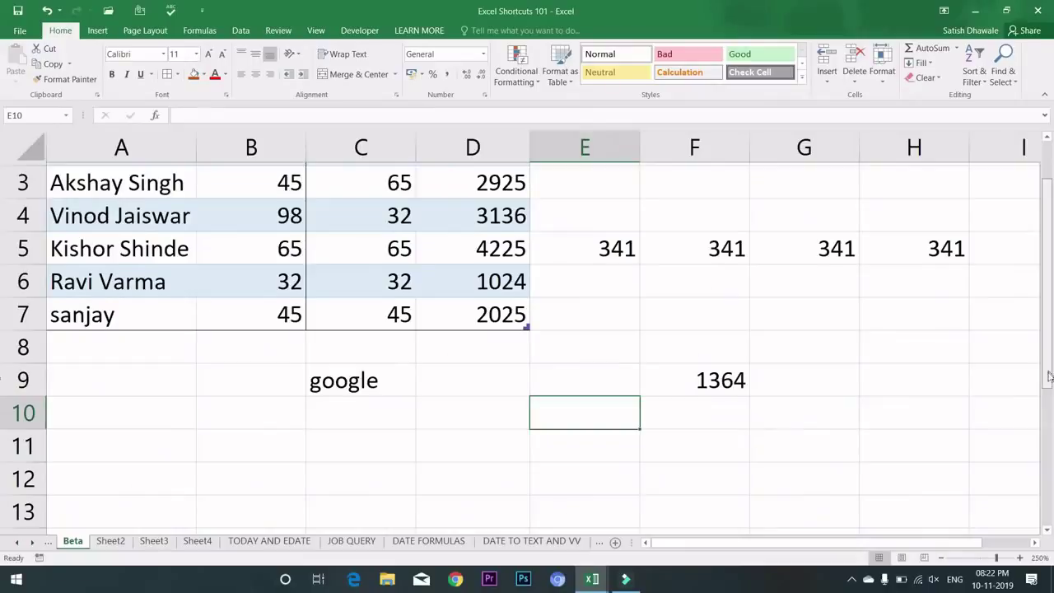
pyautogui.click(586, 383)
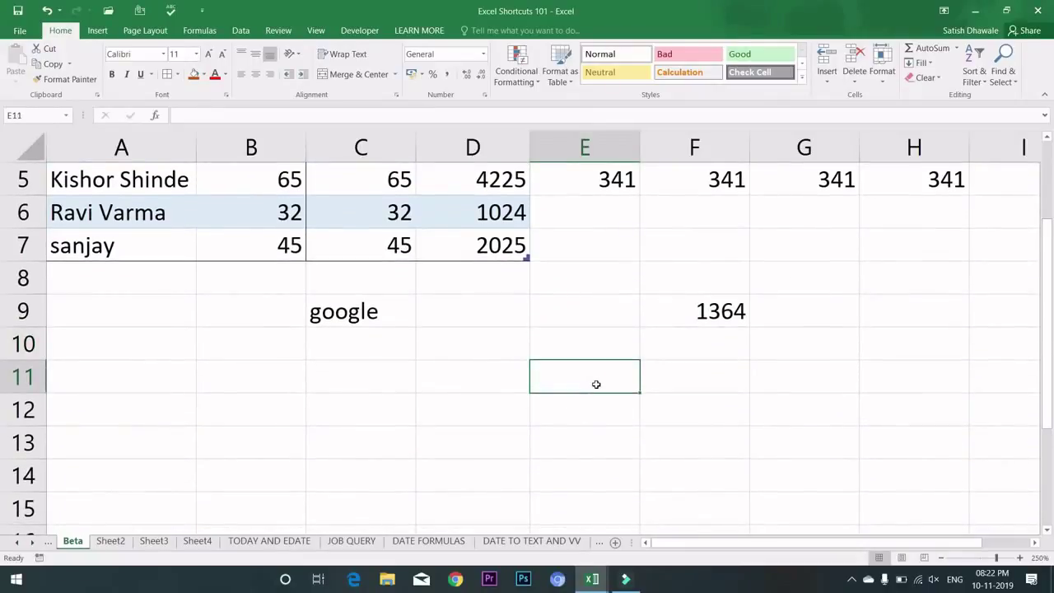
pyautogui.write('=vlo')
pyautogui.press('Tab')
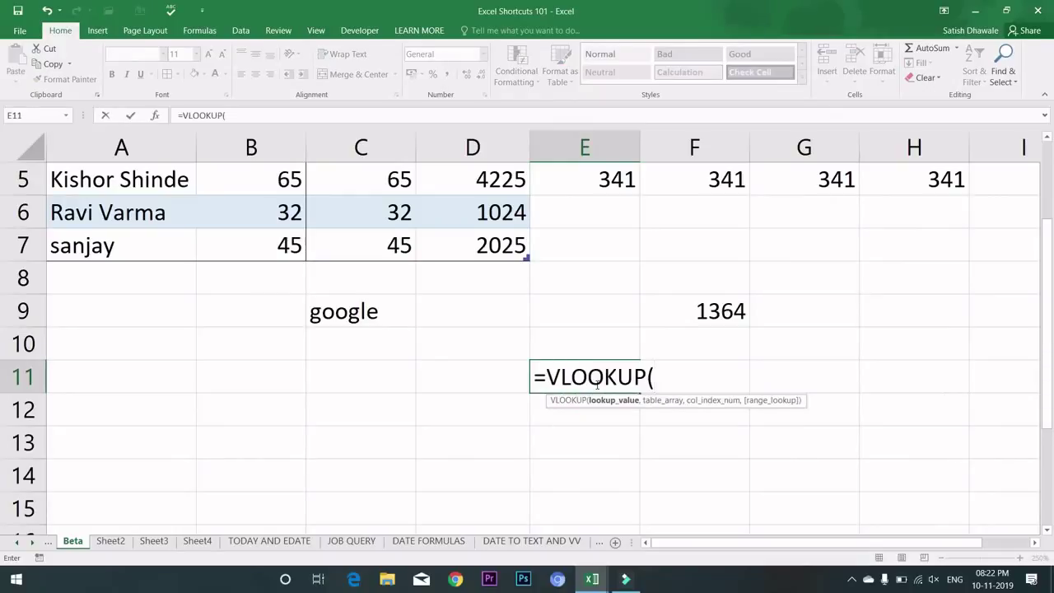
pyautogui.hotkey('ctrl', 'shift', 'a')
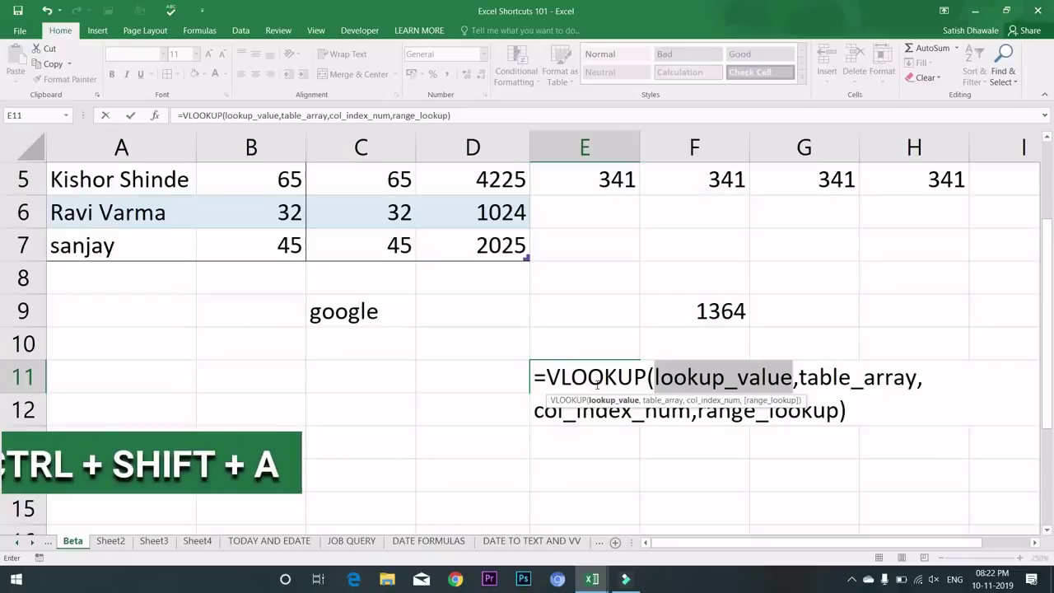
pyautogui.click(849, 412)
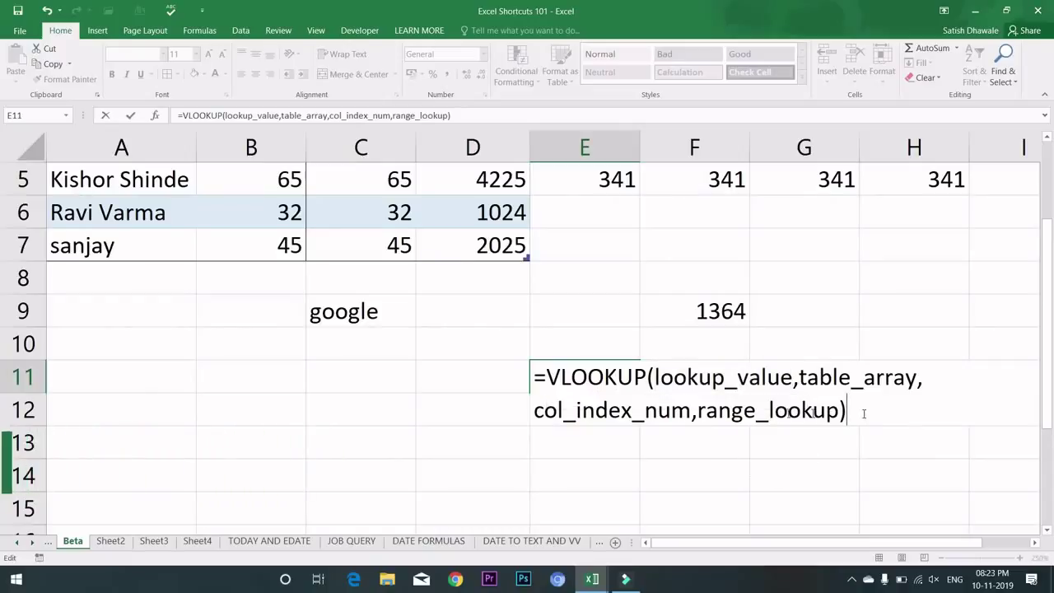
pyautogui.press('Escape')
pyautogui.click(377, 407)
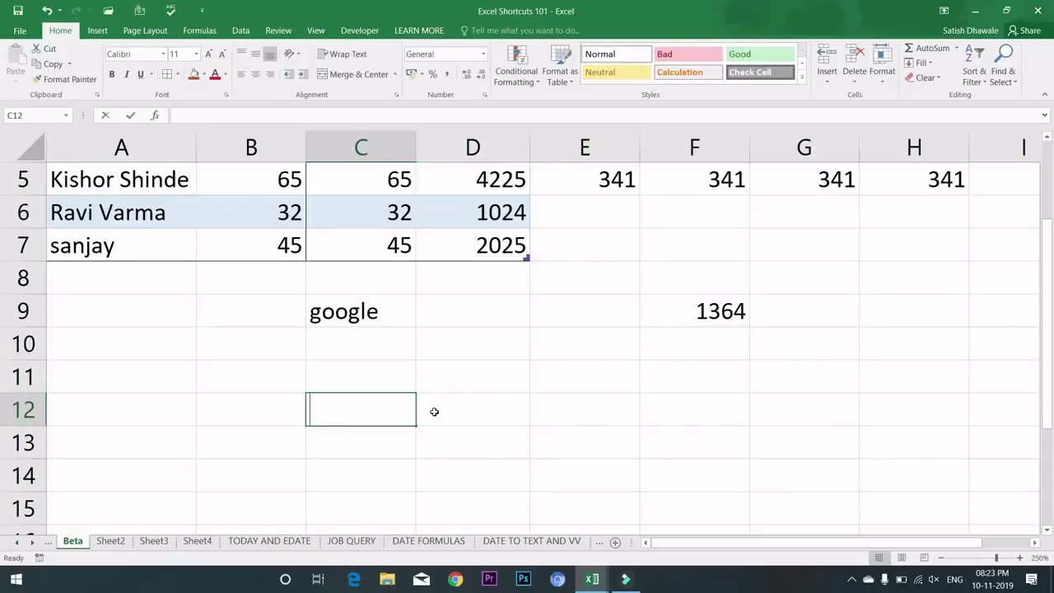
pyautogui.write('=vlo')
pyautogui.press('Tab')
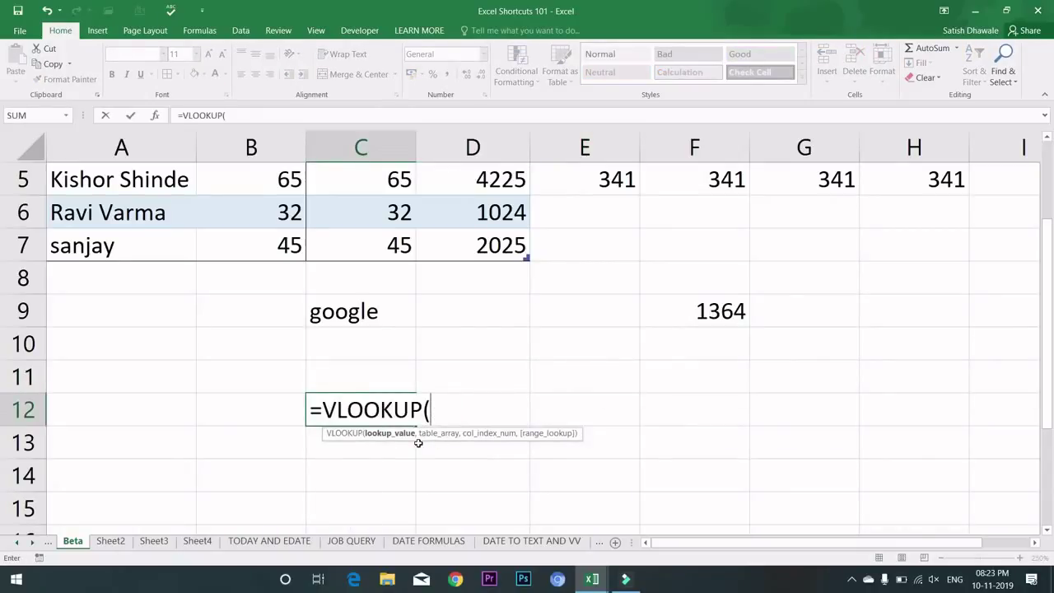
pyautogui.hotkey('ctrl', 'shift', 'a')
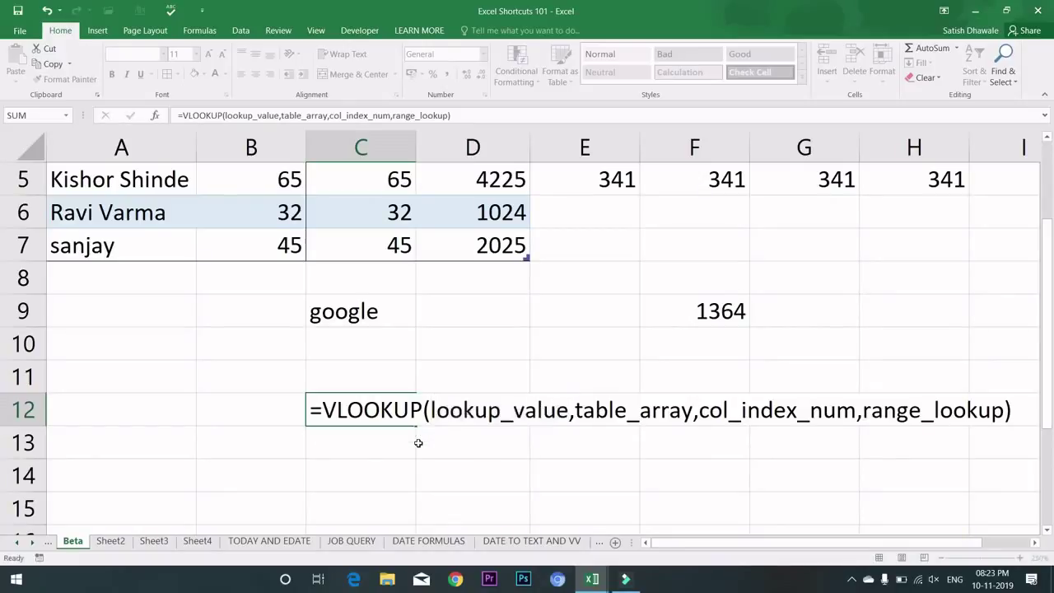
pyautogui.press('Escape')
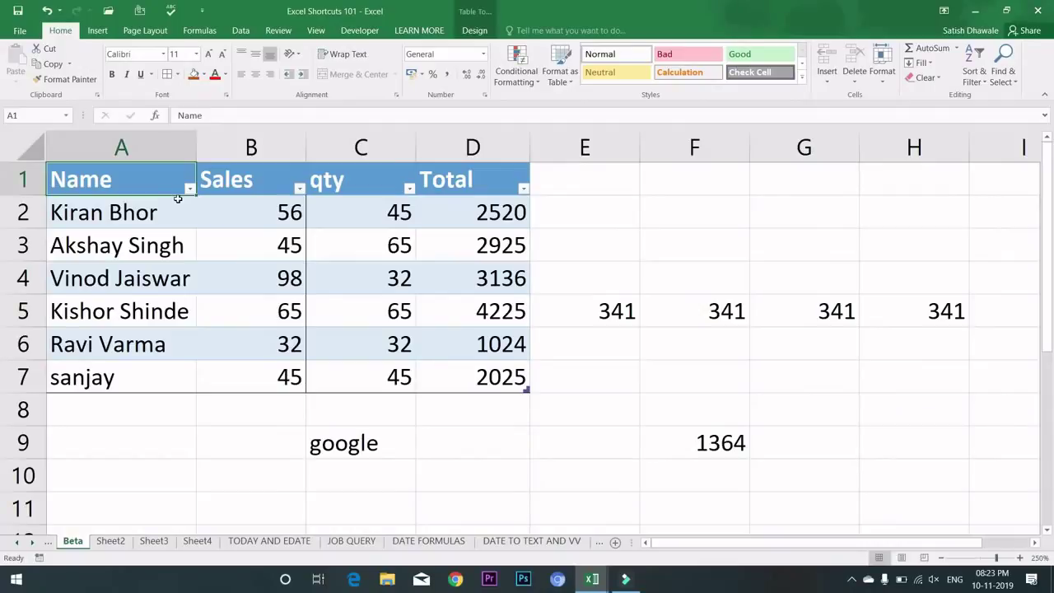
pyautogui.hotkey('alt', 'a')
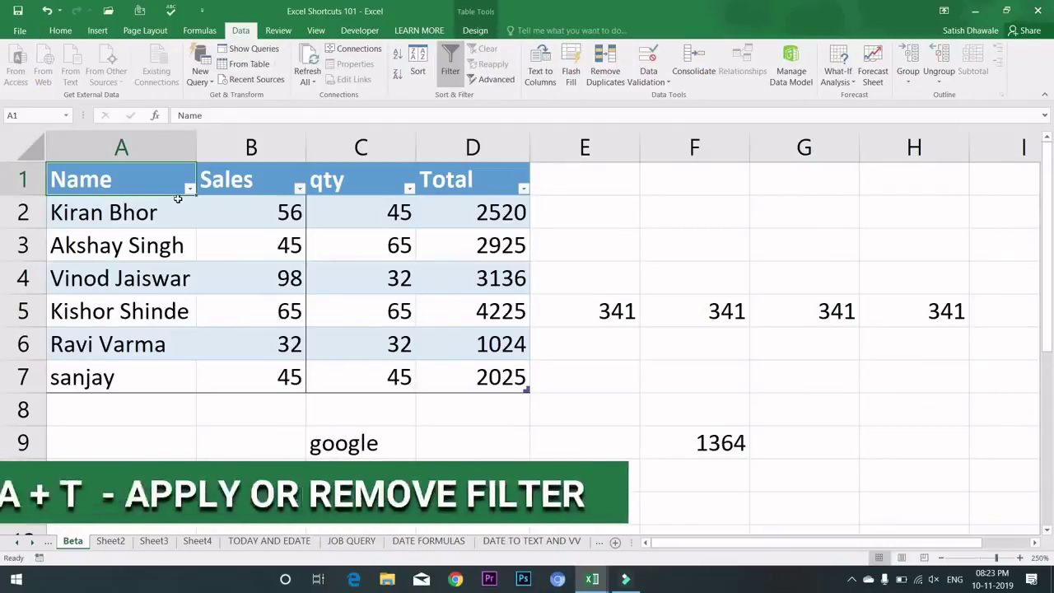
pyautogui.press('t')
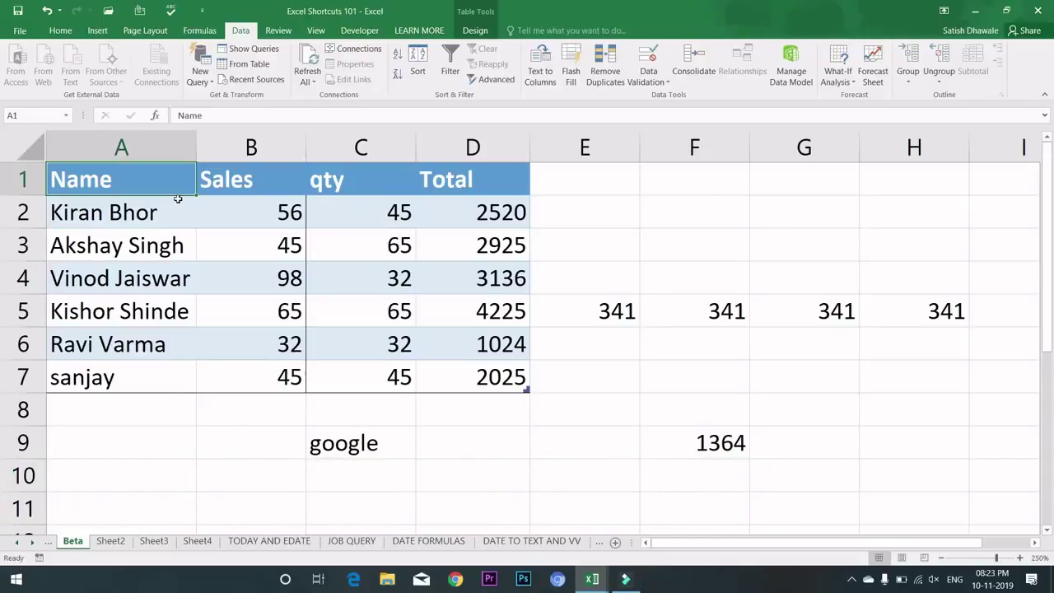
pyautogui.hotkey('alt', 'a')
pyautogui.press('t')
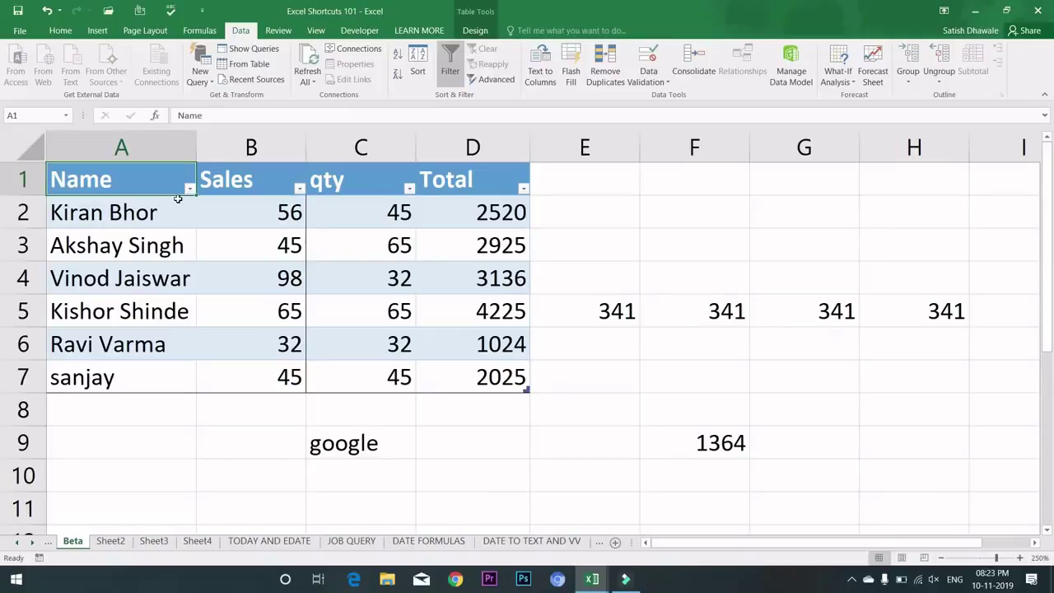
pyautogui.hotkey('alt', 'a')
pyautogui.press('t')
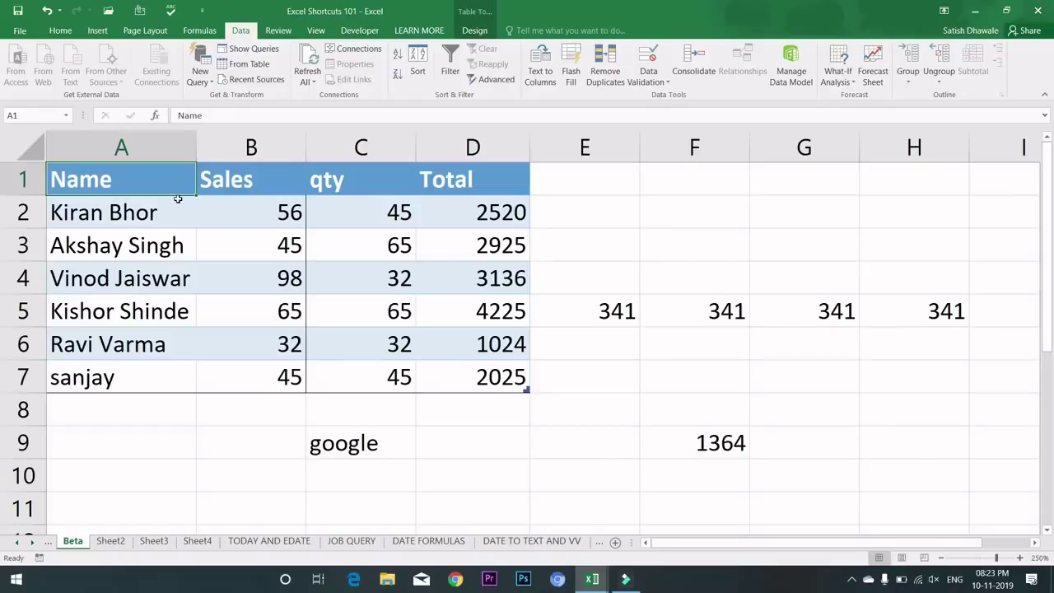
pyautogui.hotkey('alt', 'a')
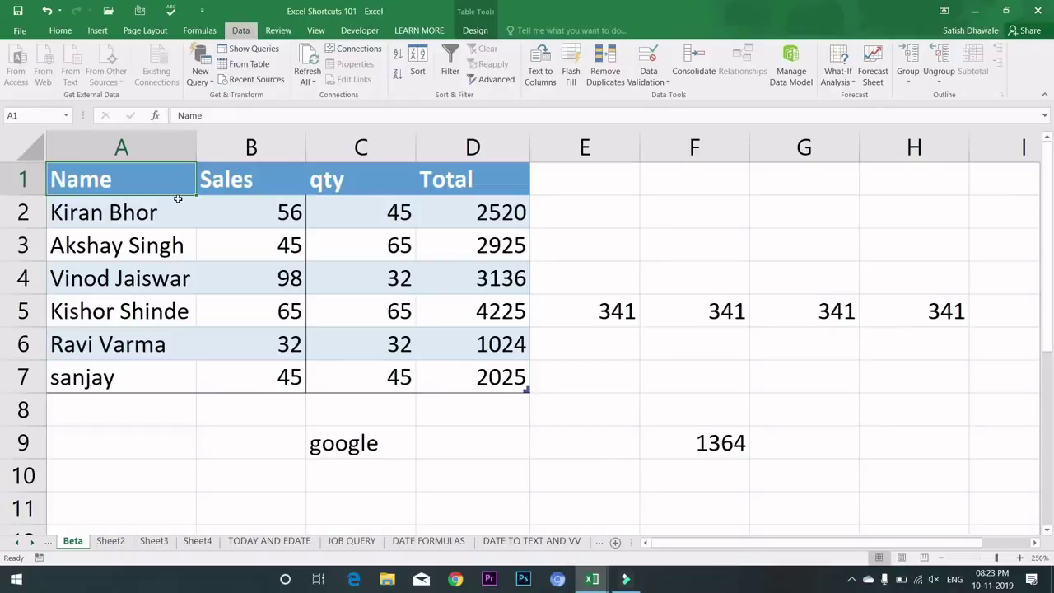
pyautogui.press('t')
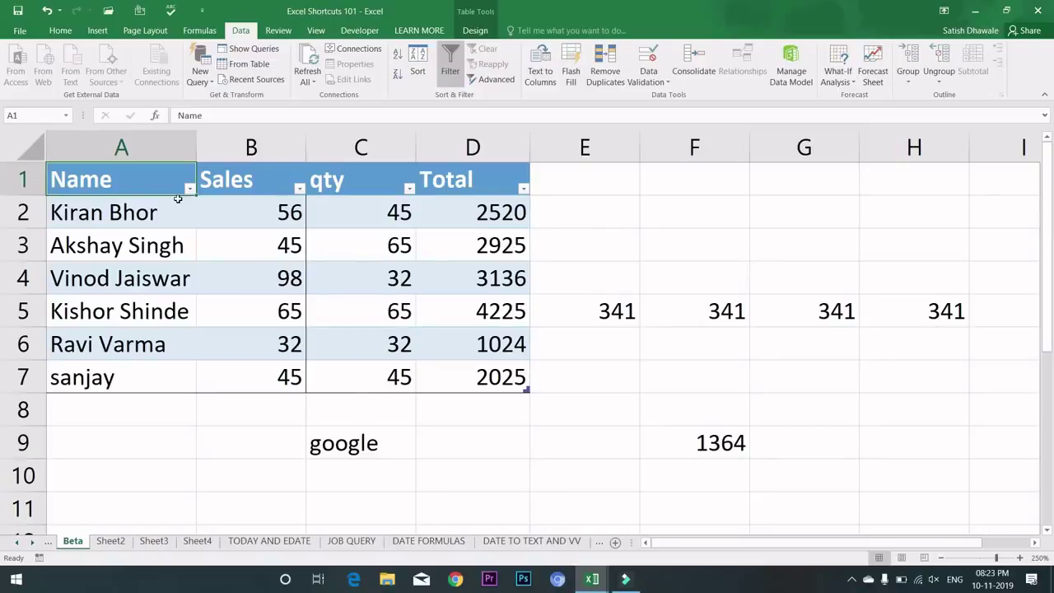
pyautogui.moveTo(152, 183); pyautogui.dragTo(461, 368)
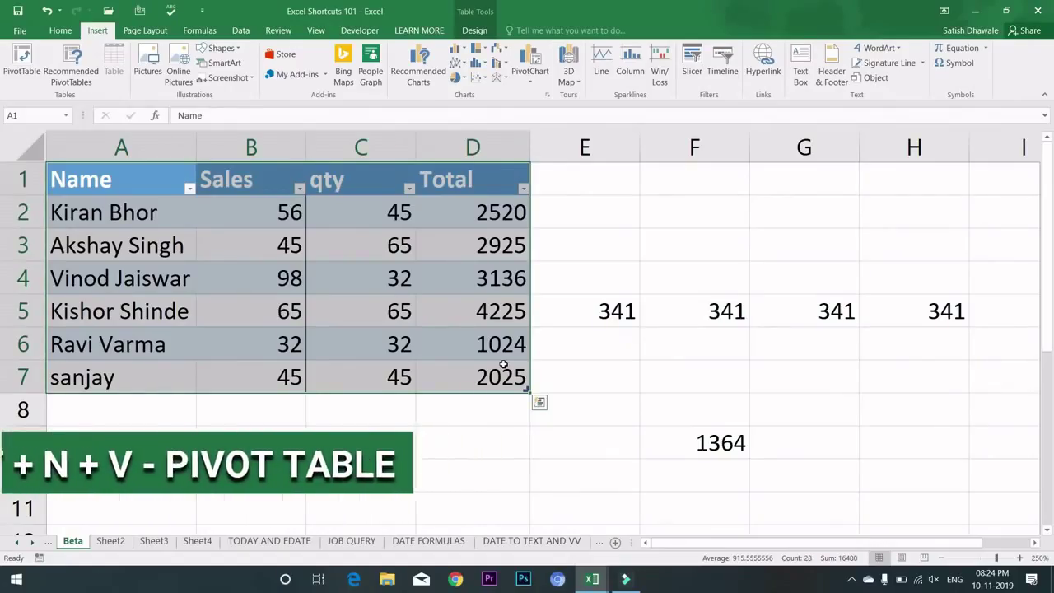
# Open the PivotTable creation dialog, then cancel it.
pyautogui.hotkey('alt', 'n')
pyautogui.press('v')
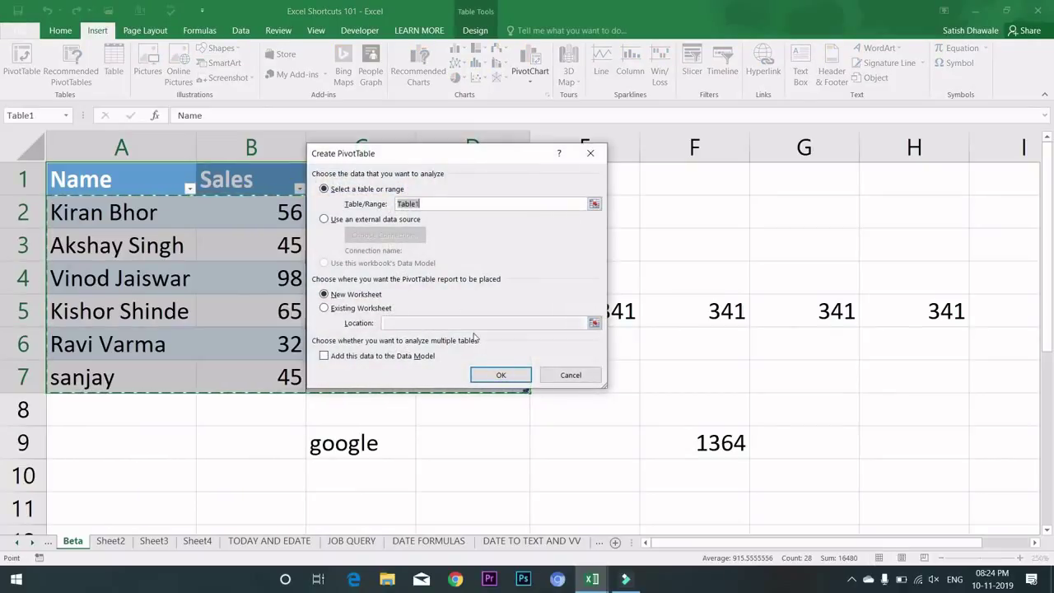
pyautogui.click(579, 381)
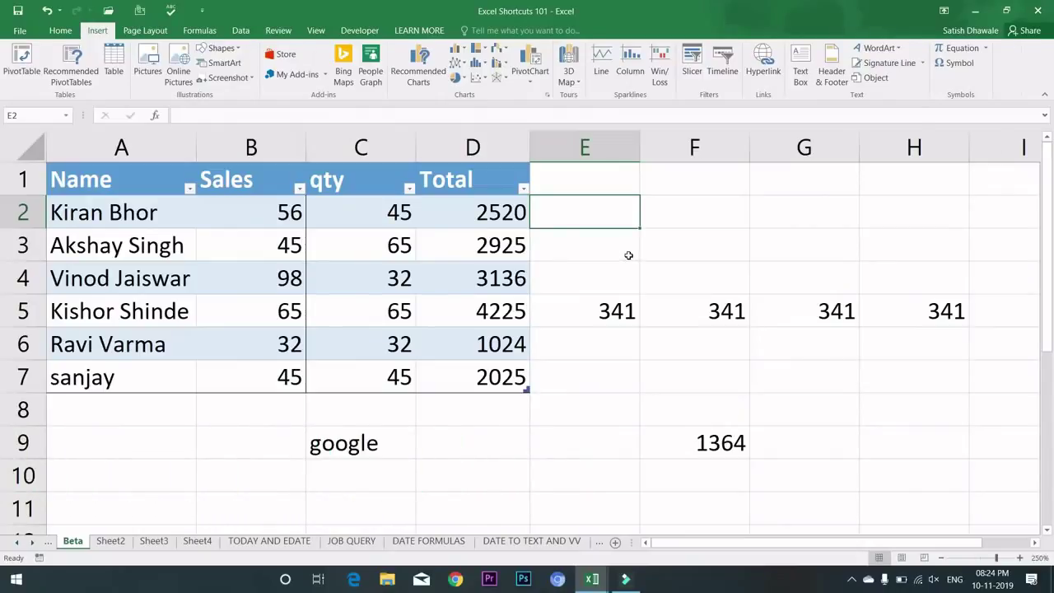
# Insert =SUM(Table1[@[Sales]:[Total]]) in E2 with AutoSum.
pyautogui.hotkey('alt', 'h')
pyautogui.press('u')
pyautogui.press('s')
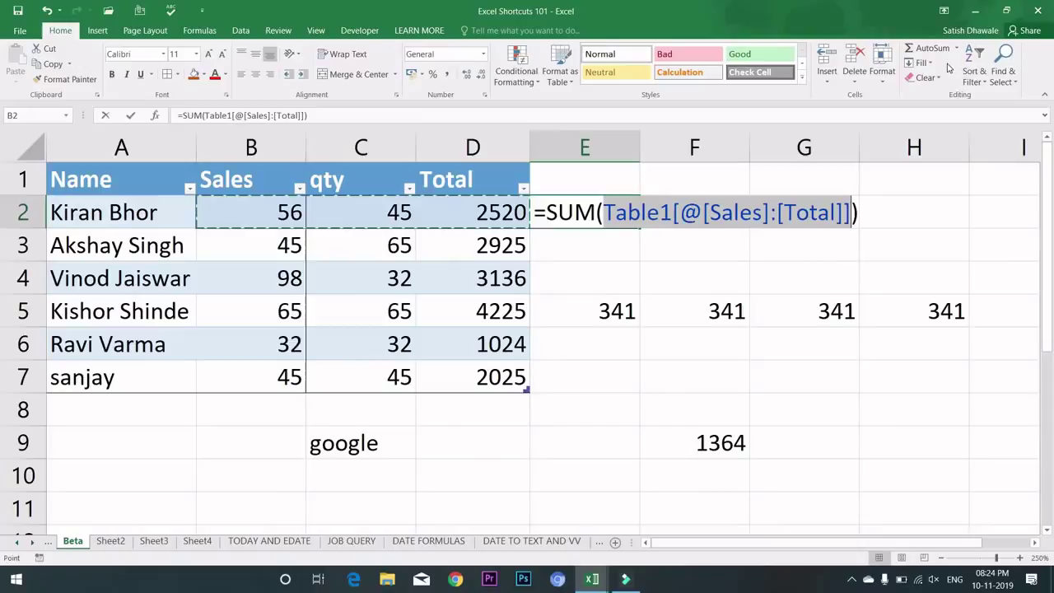
pyautogui.press('Escape')
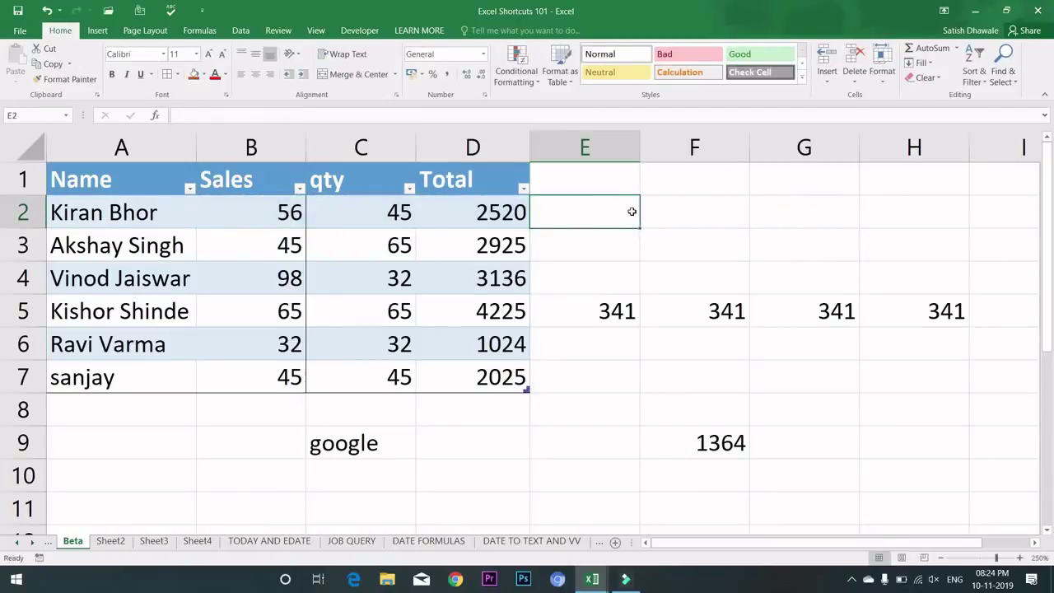
pyautogui.click(939, 49)
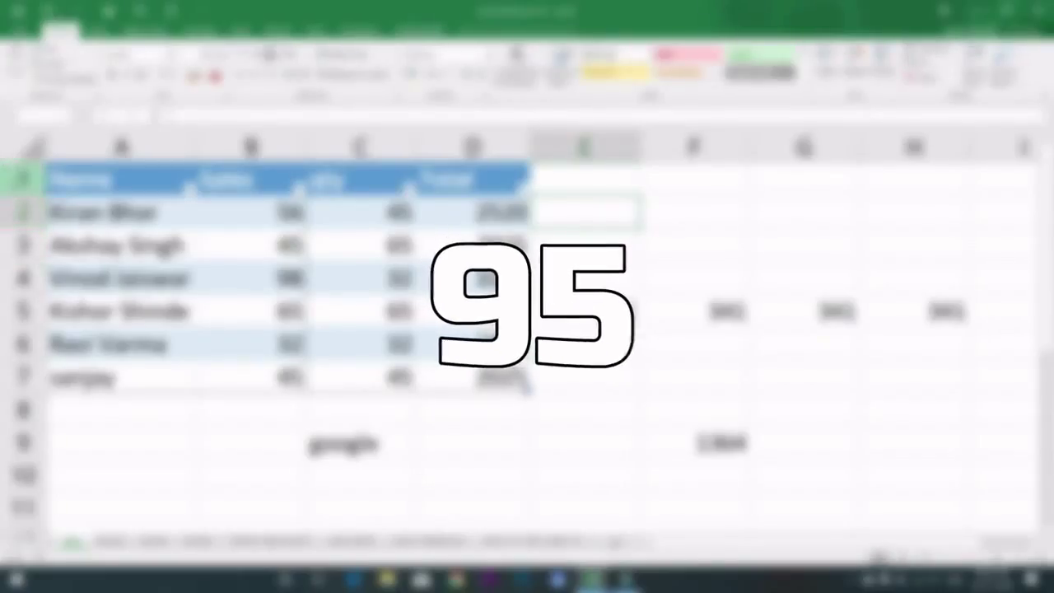
# Insert a new row 1 and type 'student data' in A1.
pyautogui.rightClick(23, 179)
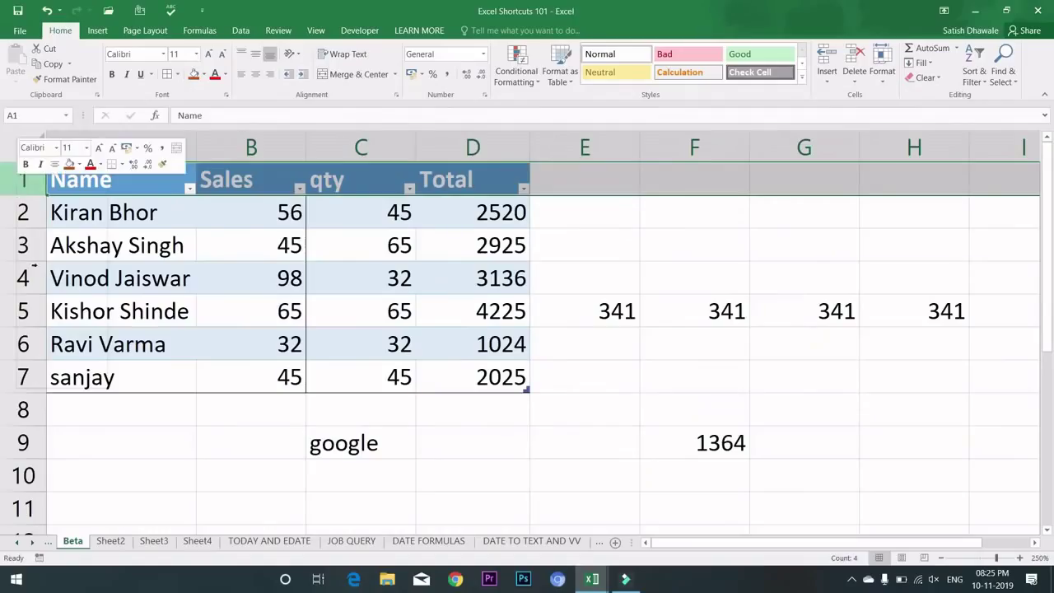
pyautogui.click(47, 278)
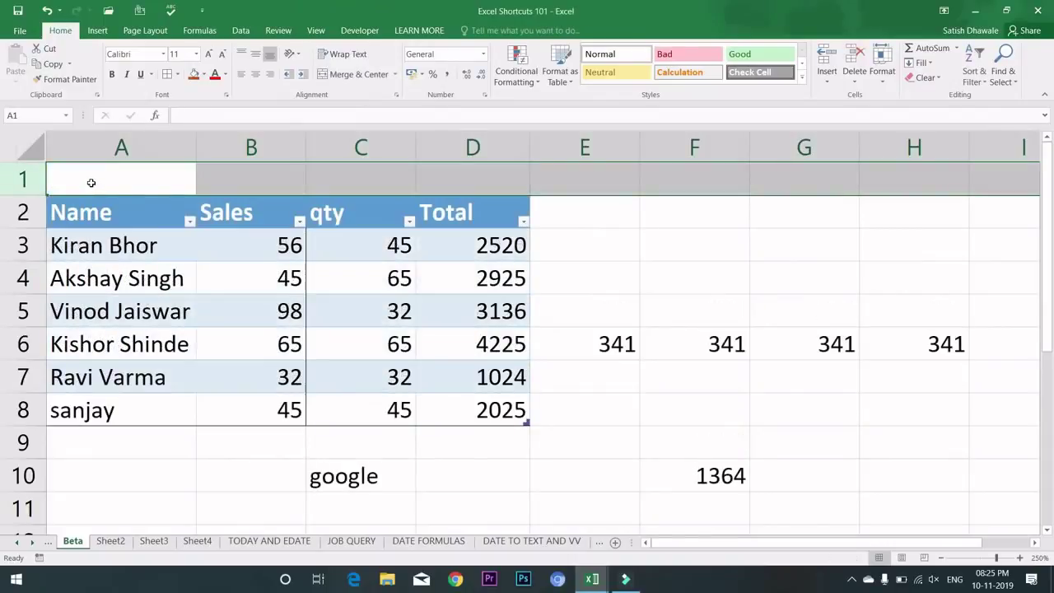
pyautogui.write('student data')
pyautogui.press('Return')
# Merge and centre the 'student data' title across A1:D1.
pyautogui.click(144, 182)
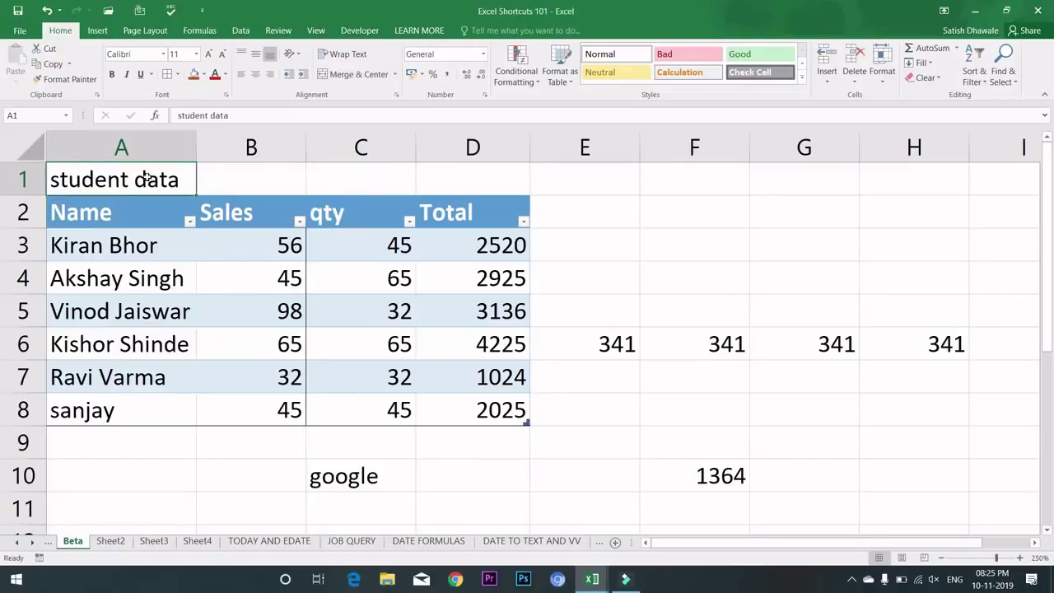
pyautogui.moveTo(145, 181); pyautogui.dragTo(444, 176)
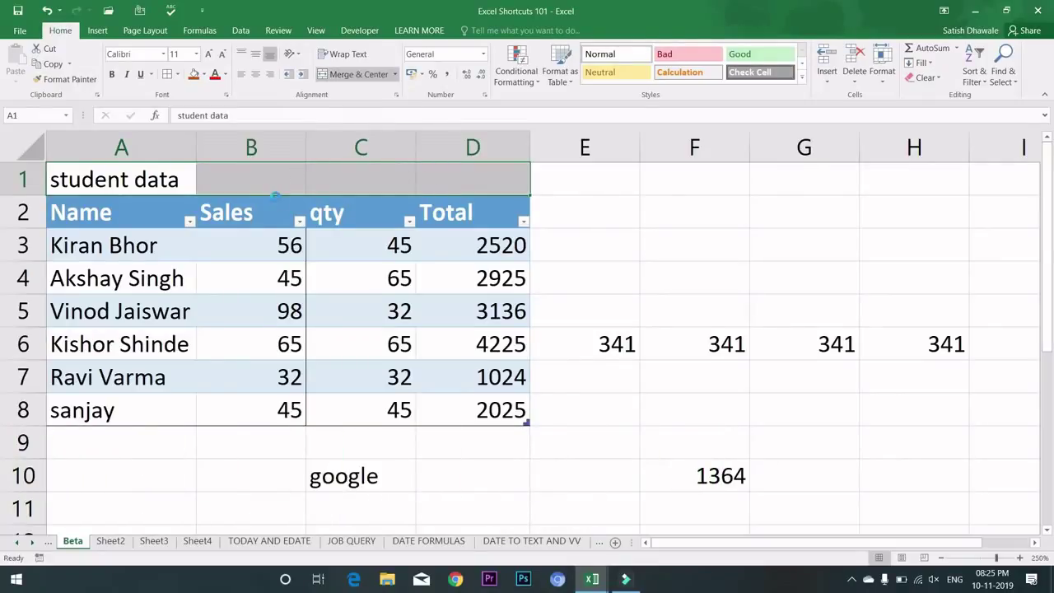
pyautogui.hotkey('alt', 'h')
pyautogui.press('m')
pyautogui.press('c')
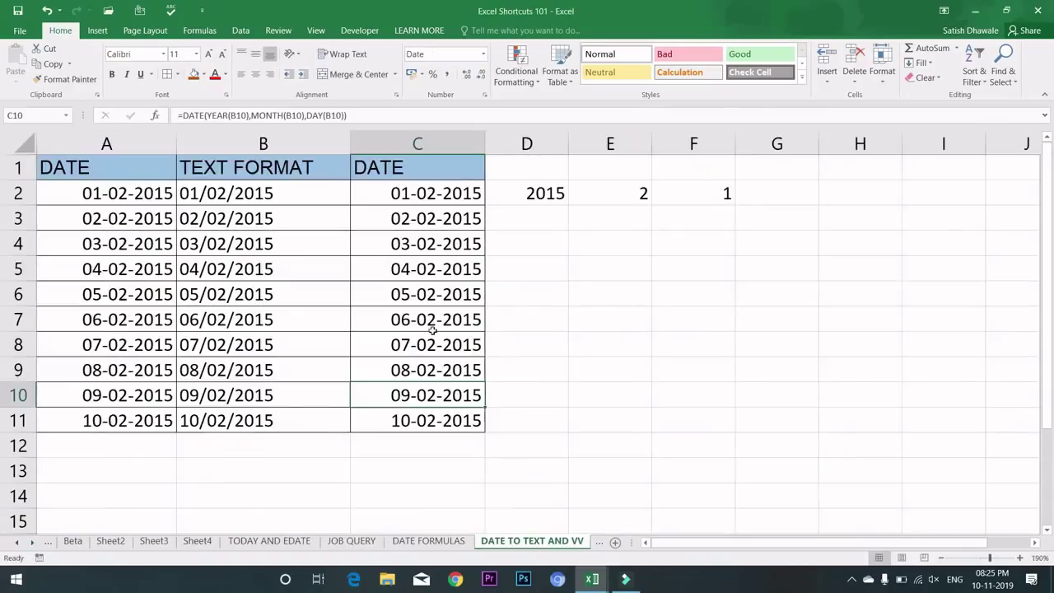
pyautogui.click(435, 323)
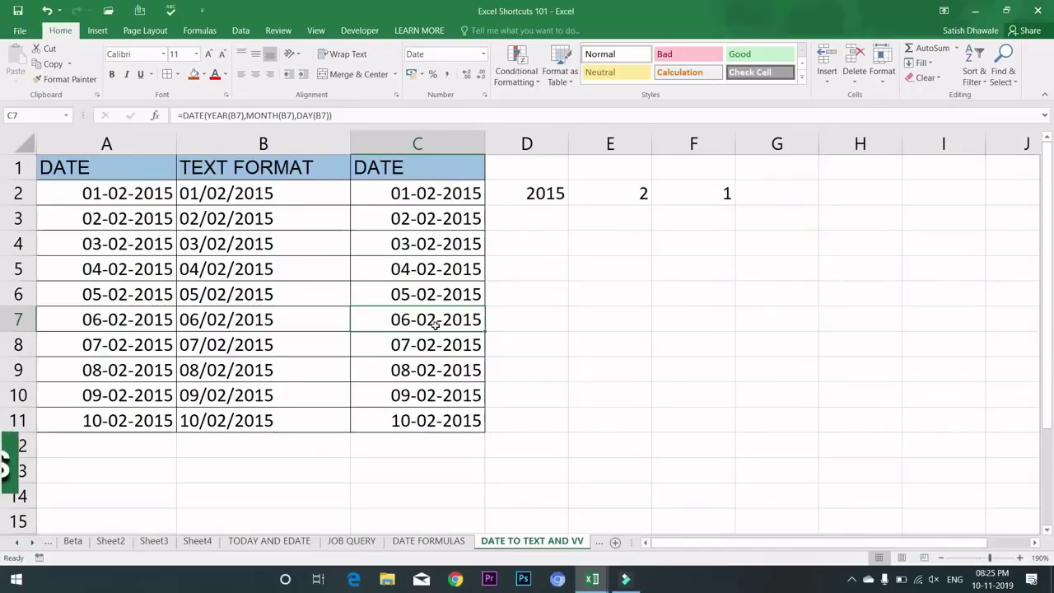
# Toggle Show Formulas with Ctrl+` four times, ending with values displayed.
pyautogui.hotkey('ctrl', '`')
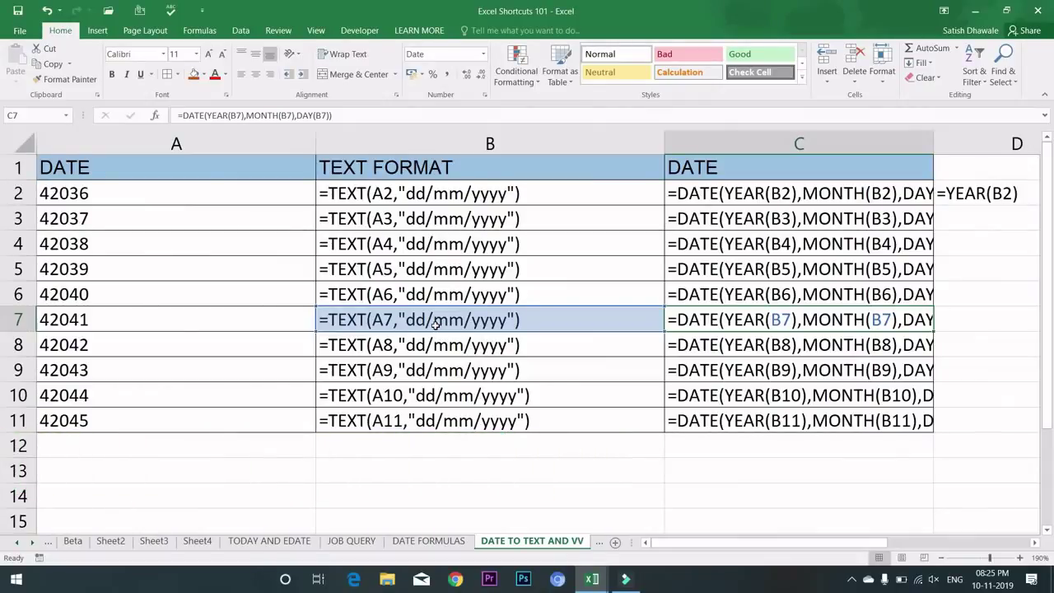
pyautogui.hotkey('ctrl', '`')
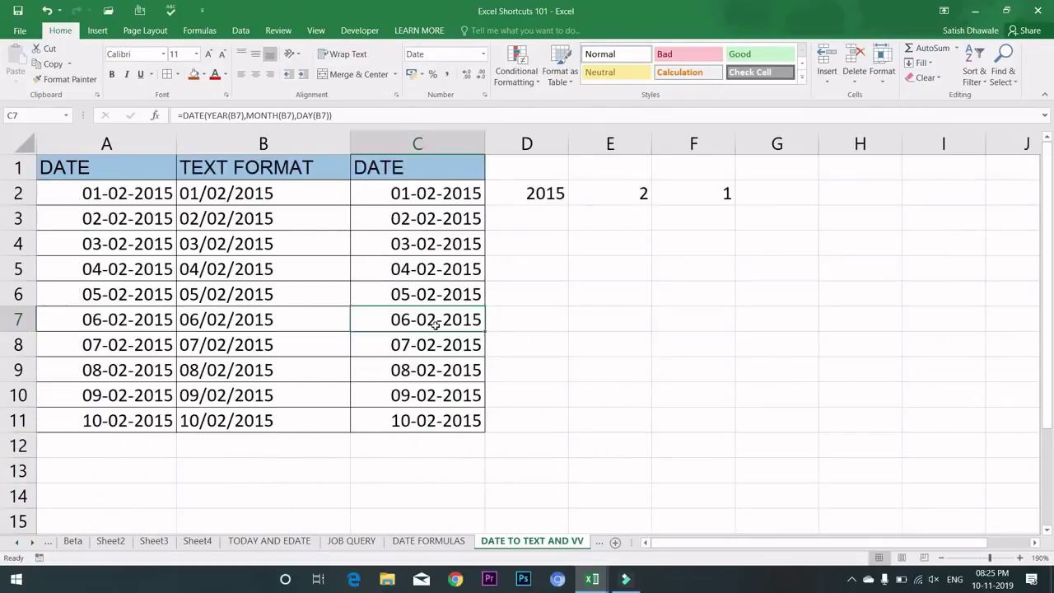
pyautogui.hotkey('ctrl', '`')
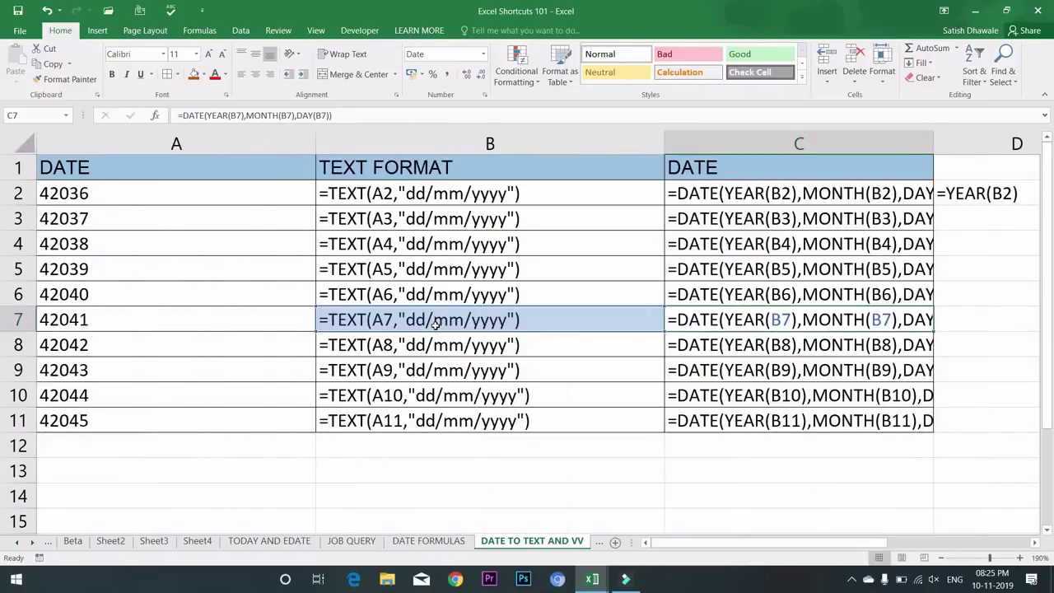
pyautogui.hotkey('ctrl', '`')
pyautogui.hotkey('ctrl', '`')
pyautogui.hotkey('ctrl', '`')
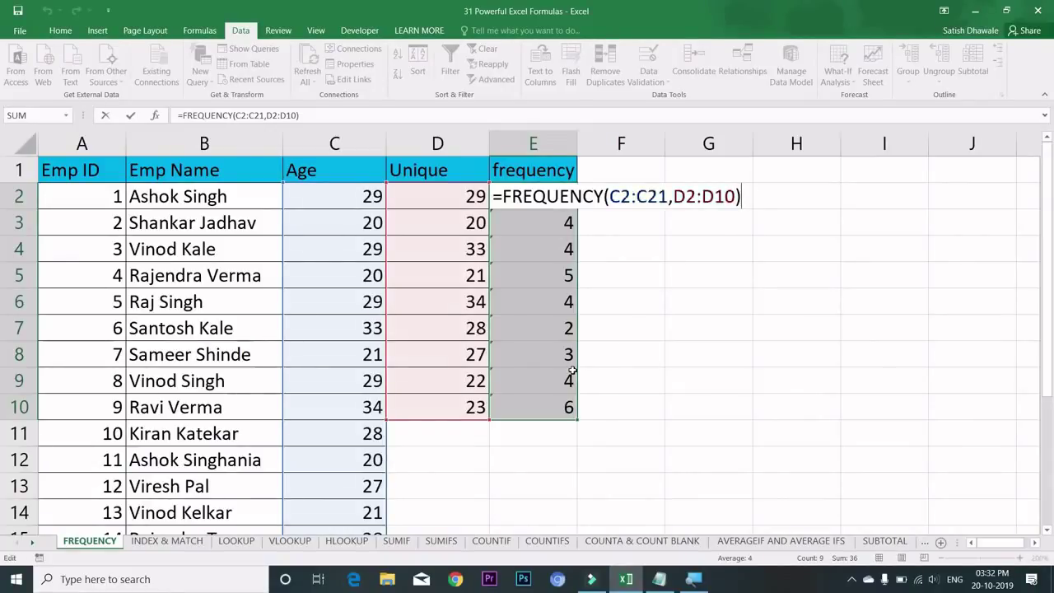
# Commit =FREQUENCY(C2:C21,D2:D10) across E2:E10 as an array formula.
pyautogui.hotkey('ctrl', 'shift', 'Return')
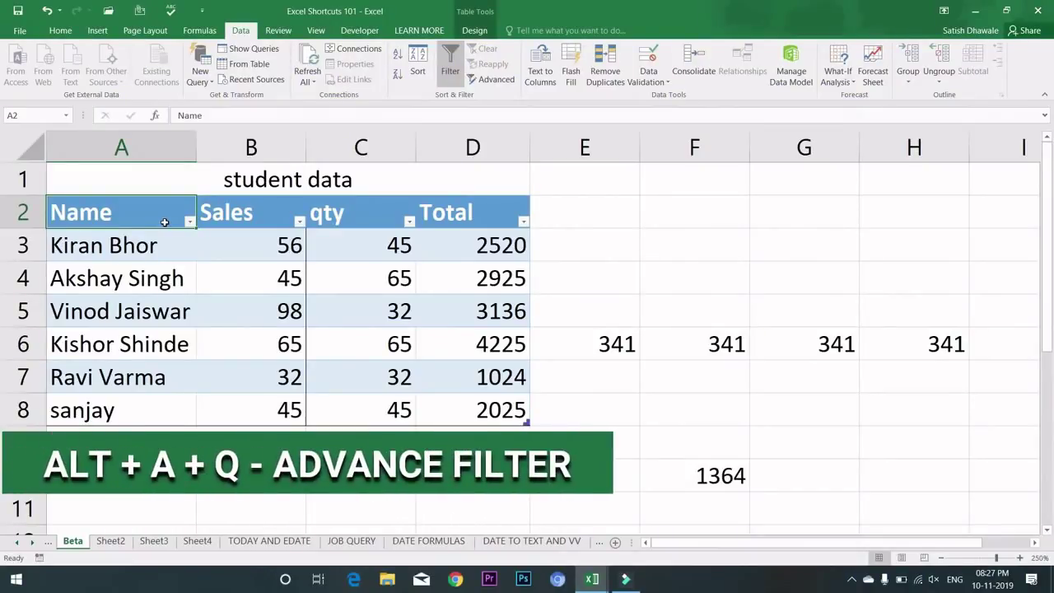
pyautogui.hotkey('alt', 'a')
pyautogui.press('q')
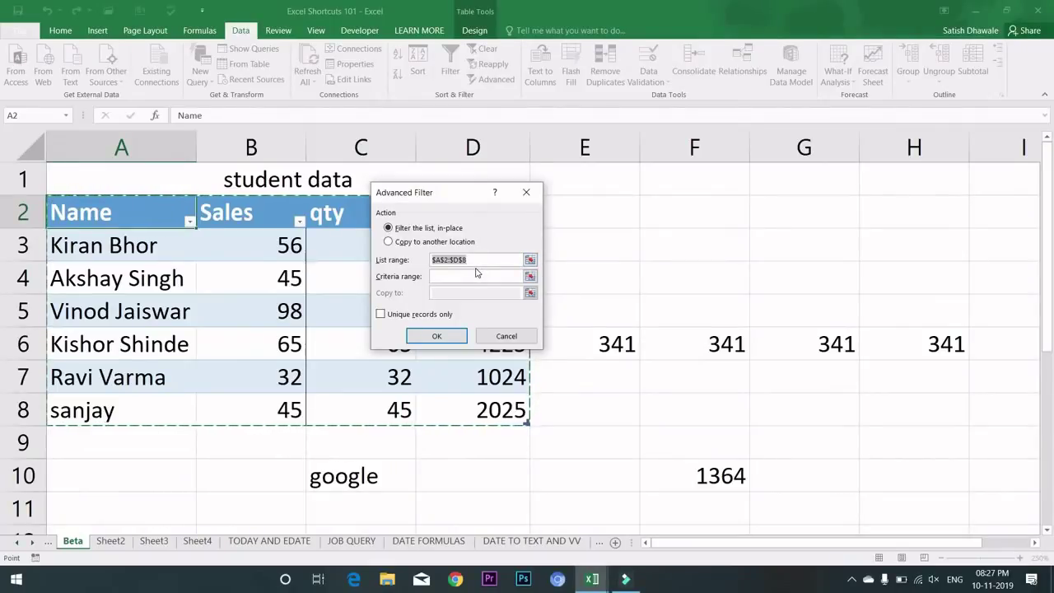
pyautogui.click(526, 191)
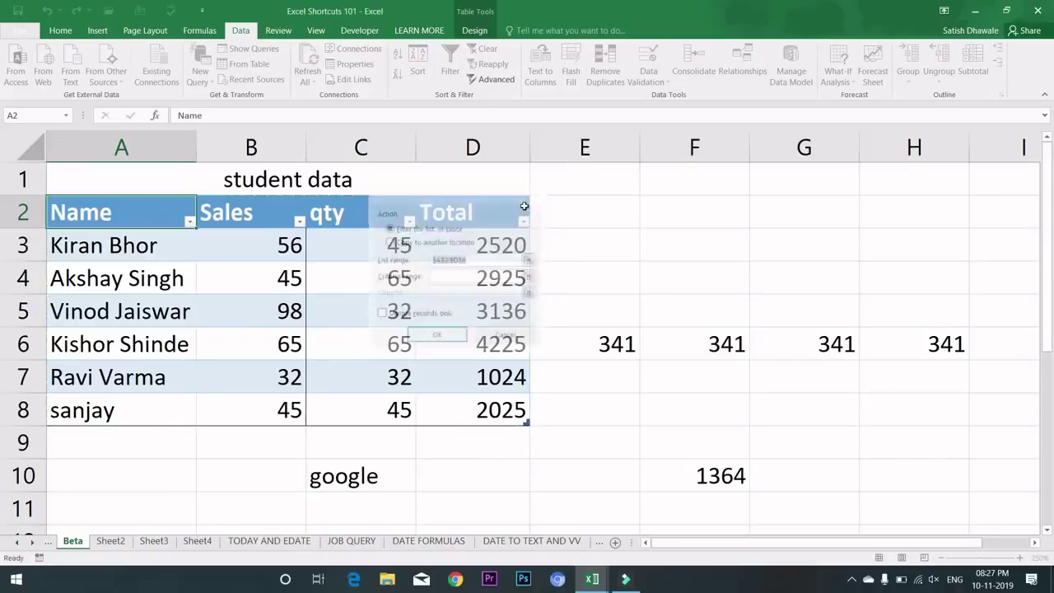
# On Sheet2, enter 'name of student' as the heading in cell A1.
pyautogui.click(111, 541)
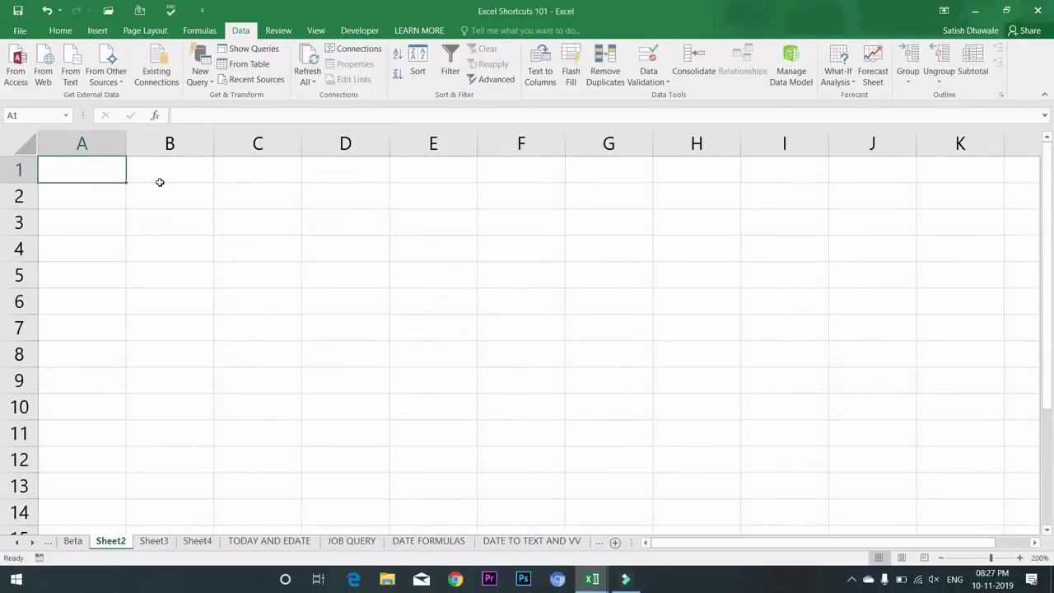
pyautogui.write('name of student')
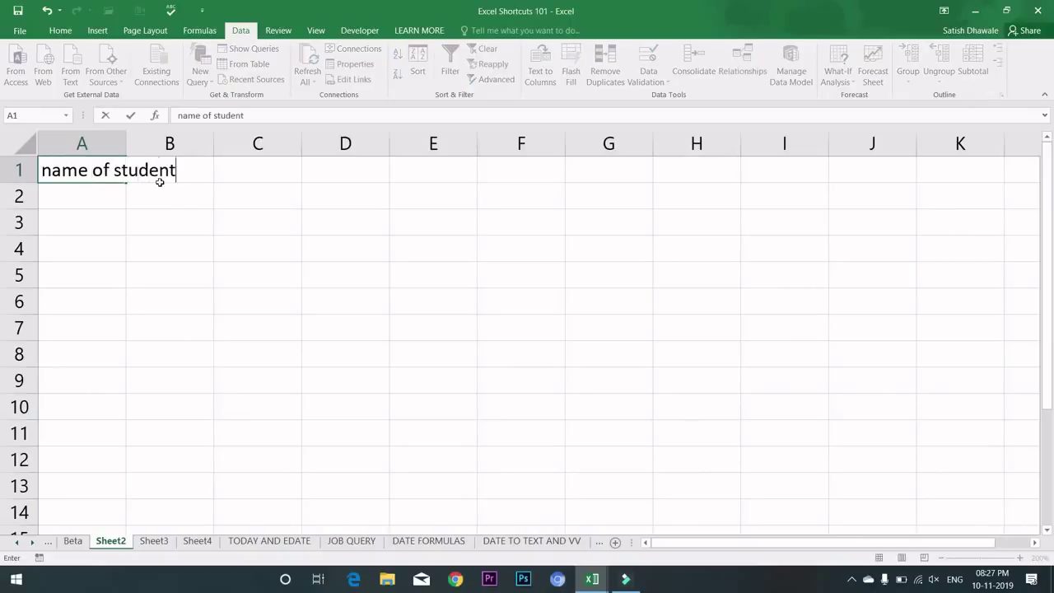
pyautogui.press('Return')
pyautogui.click(109, 166)
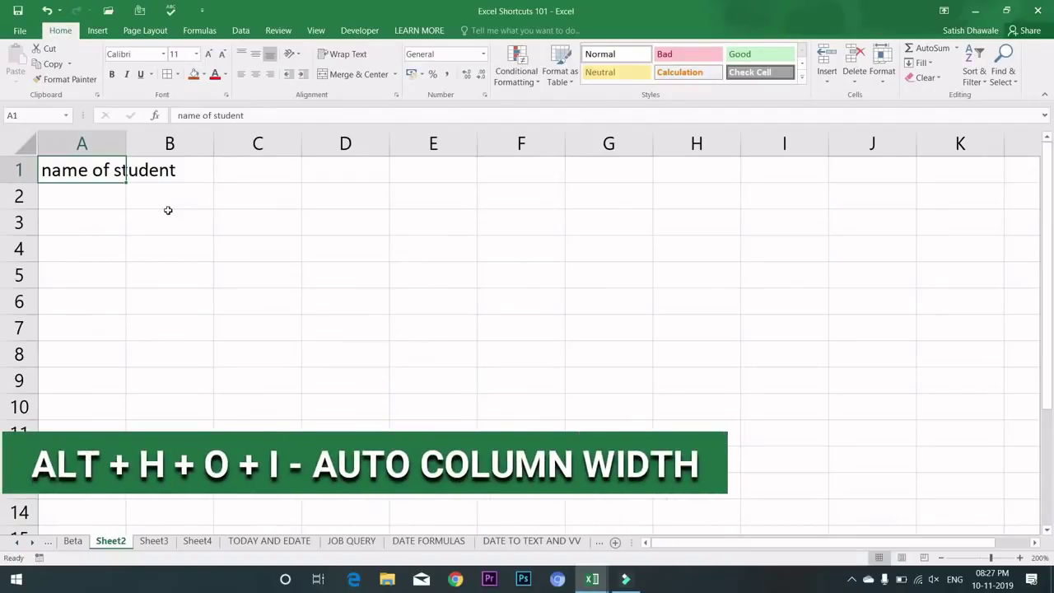
# AutoFit column A's width to the 'name of student' heading.
pyautogui.hotkey('alt', 'h')
pyautogui.press('o')
pyautogui.press('i')
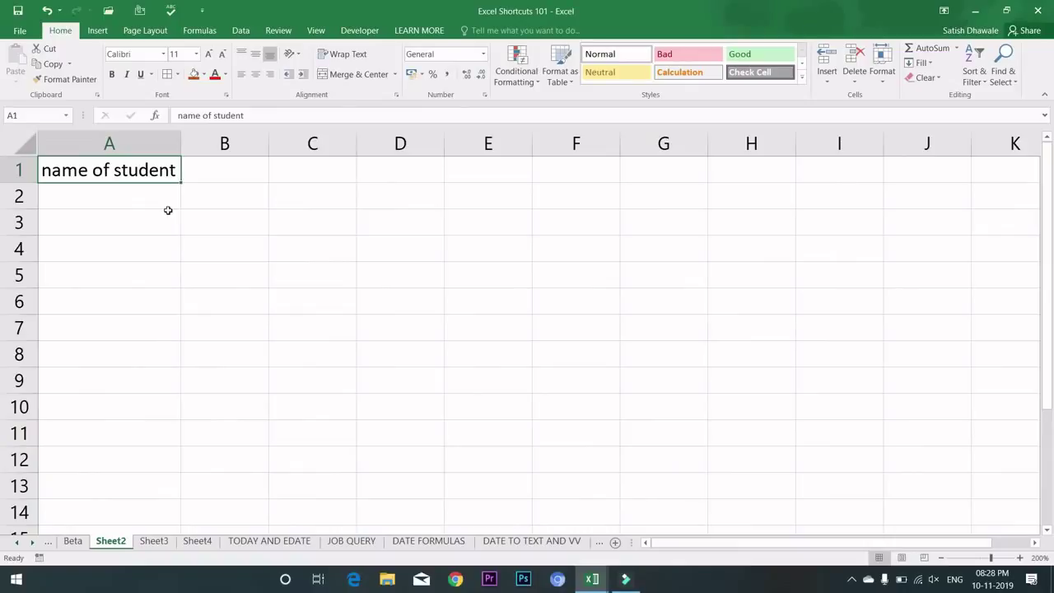
pyautogui.hotkey('ctrl', 'z')
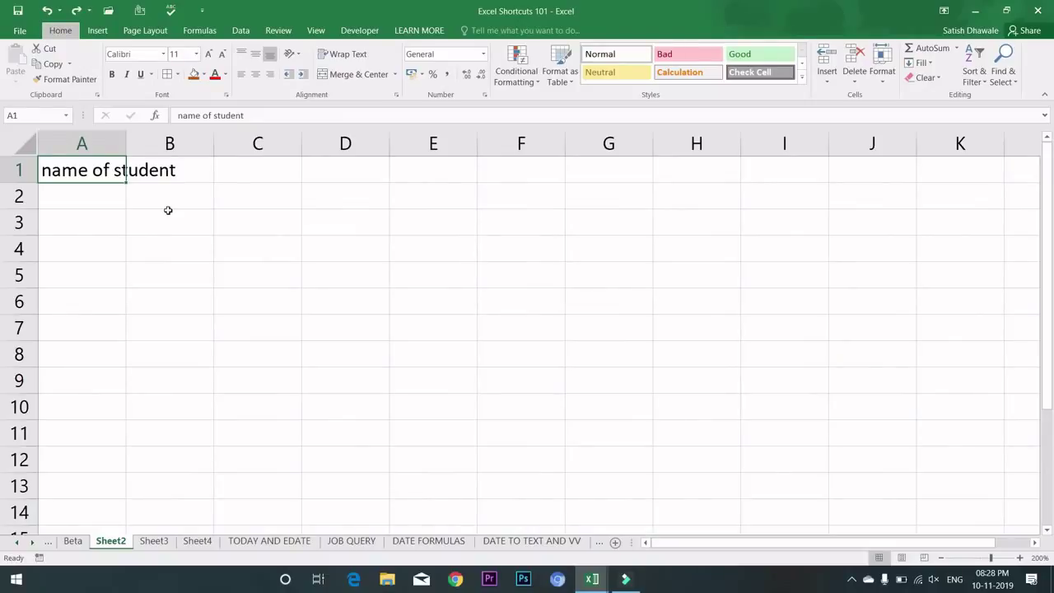
pyautogui.press('o')
pyautogui.press('i')
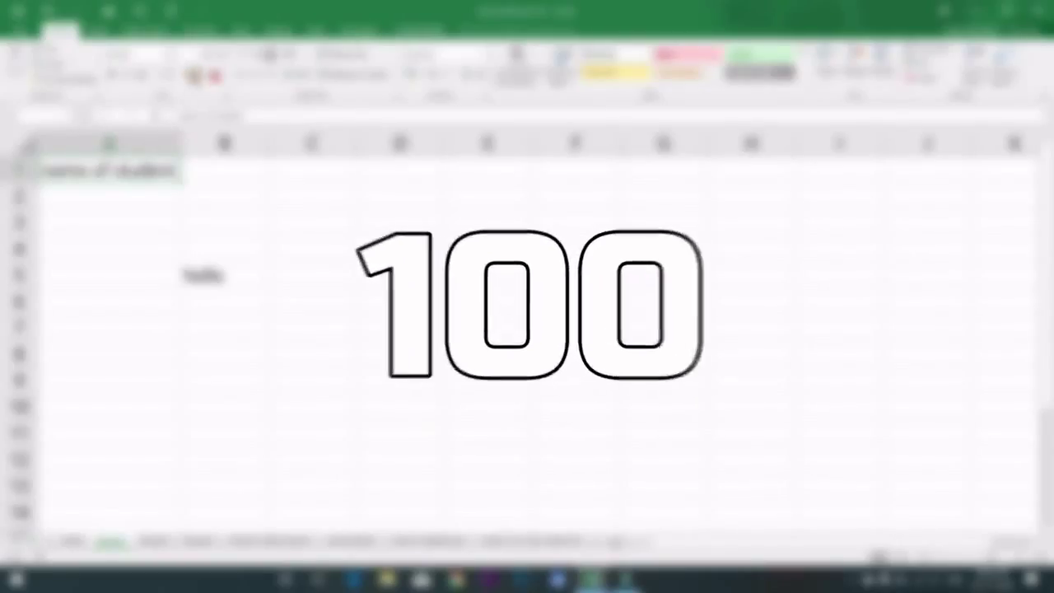
# Make the A1 heading bold, italic and underlined.
pyautogui.click(112, 74)
pyautogui.click(126, 74)
pyautogui.click(140, 74)
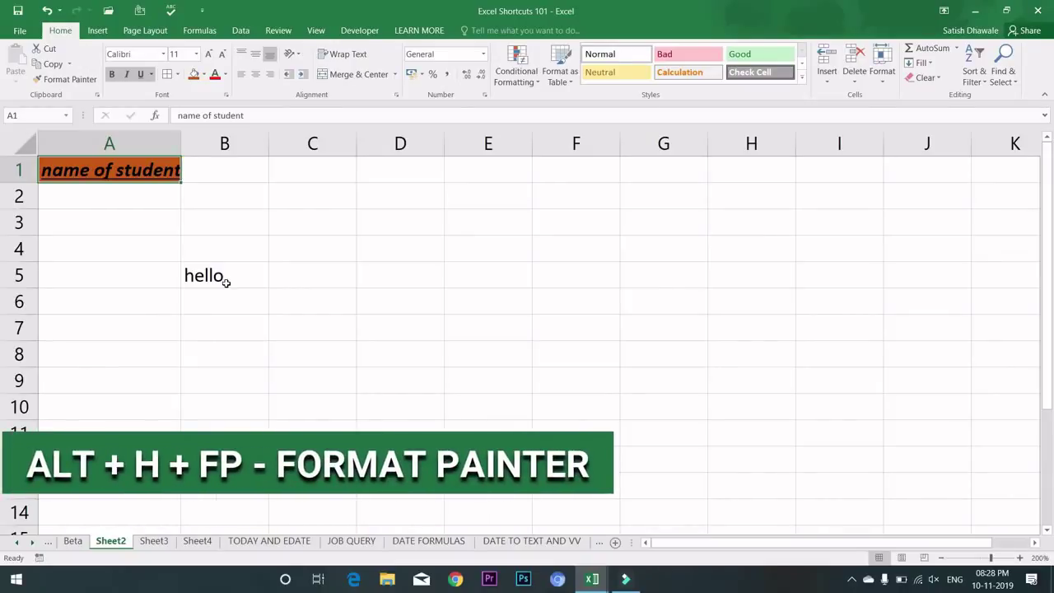
# Format-paint A1's style onto hello in B5, then clear B5's formats back to plain.
pyautogui.hotkey('alt', 'h')
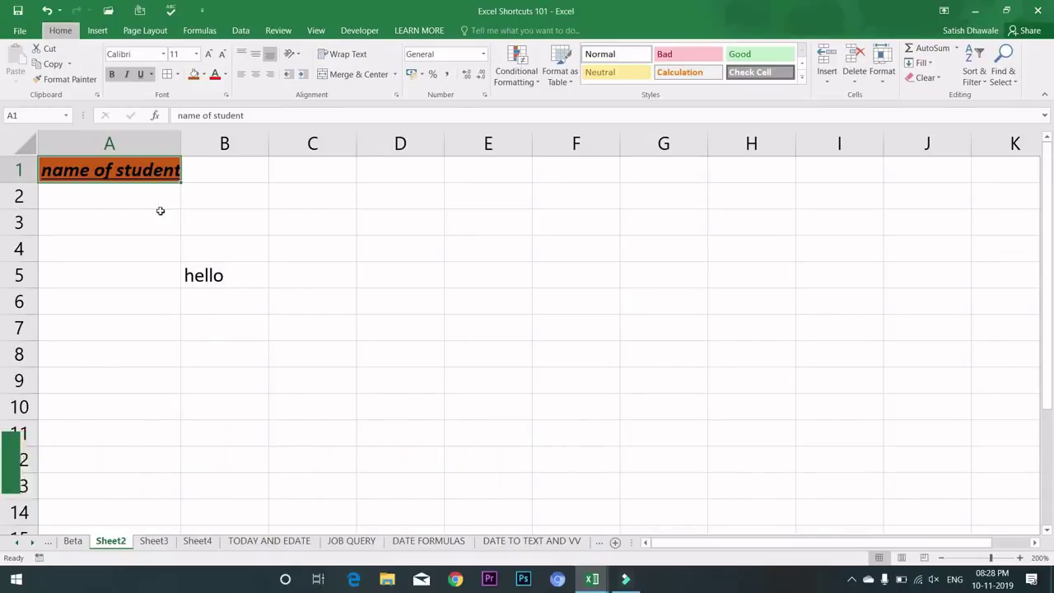
pyautogui.press('f')
pyautogui.press('p')
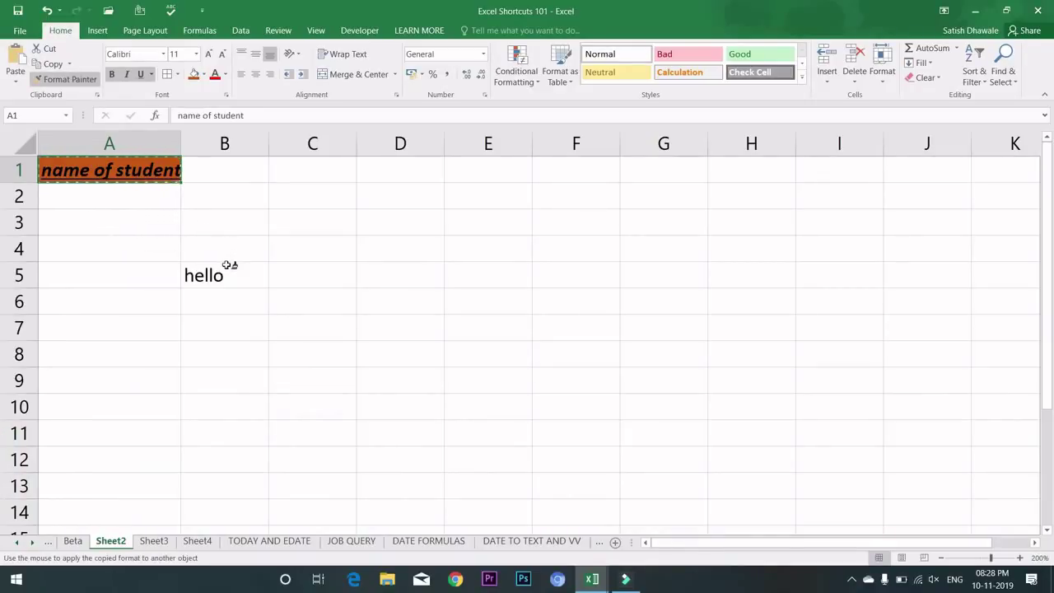
pyautogui.click(226, 274)
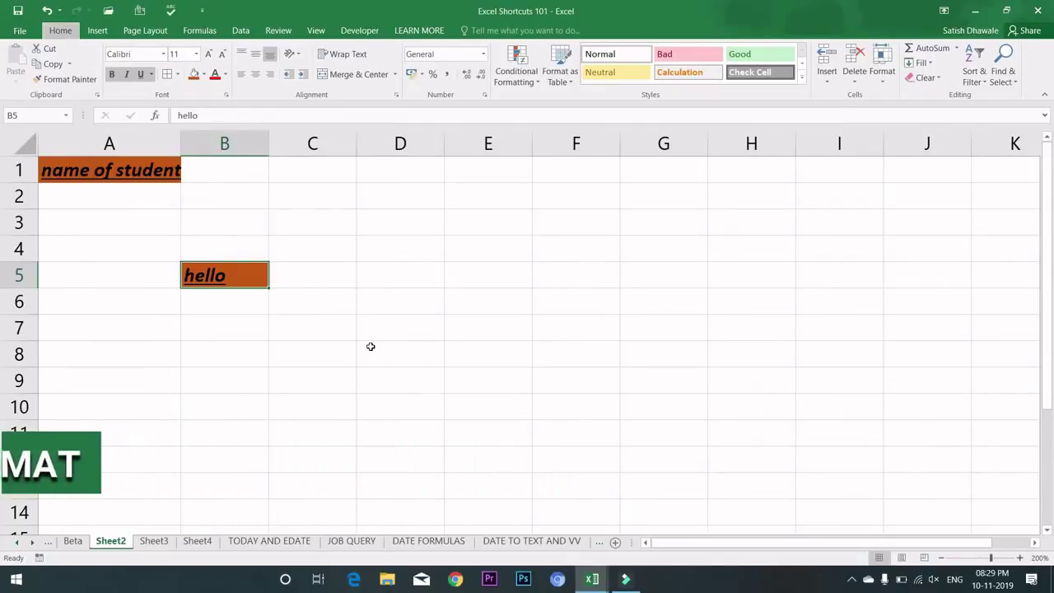
pyautogui.hotkey('alt', 'h')
pyautogui.press('e')
pyautogui.press('f')
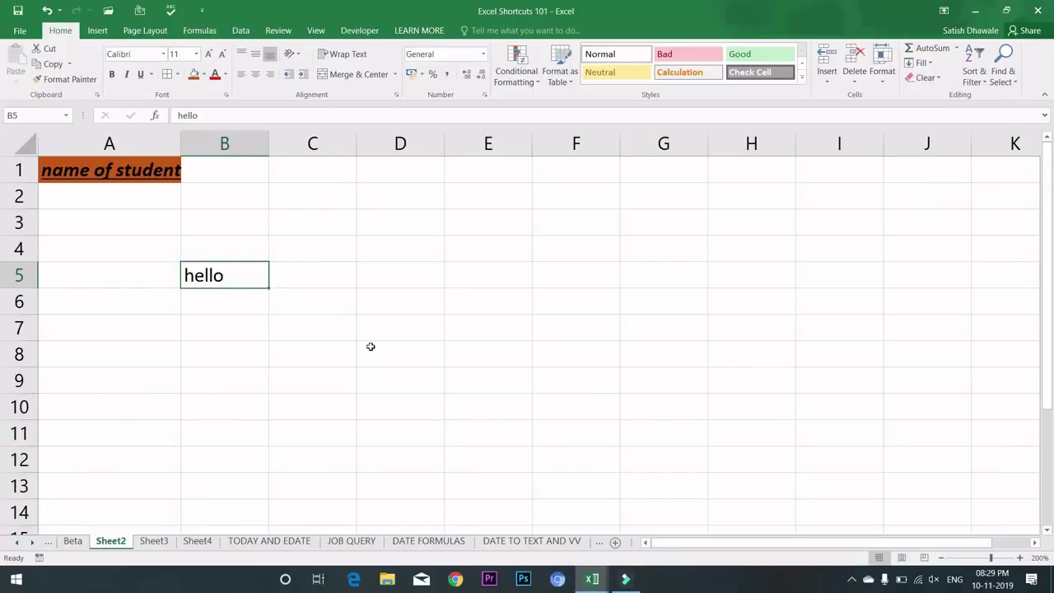